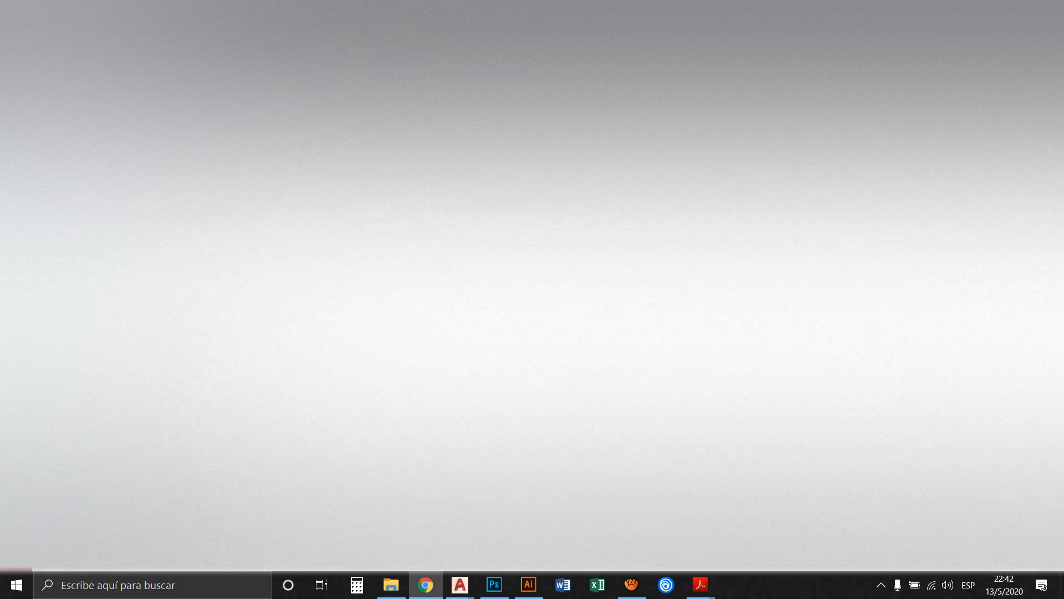
Look over the texture and plant images in the Texturas folder, then minimize the folder window
left_click(391, 584)
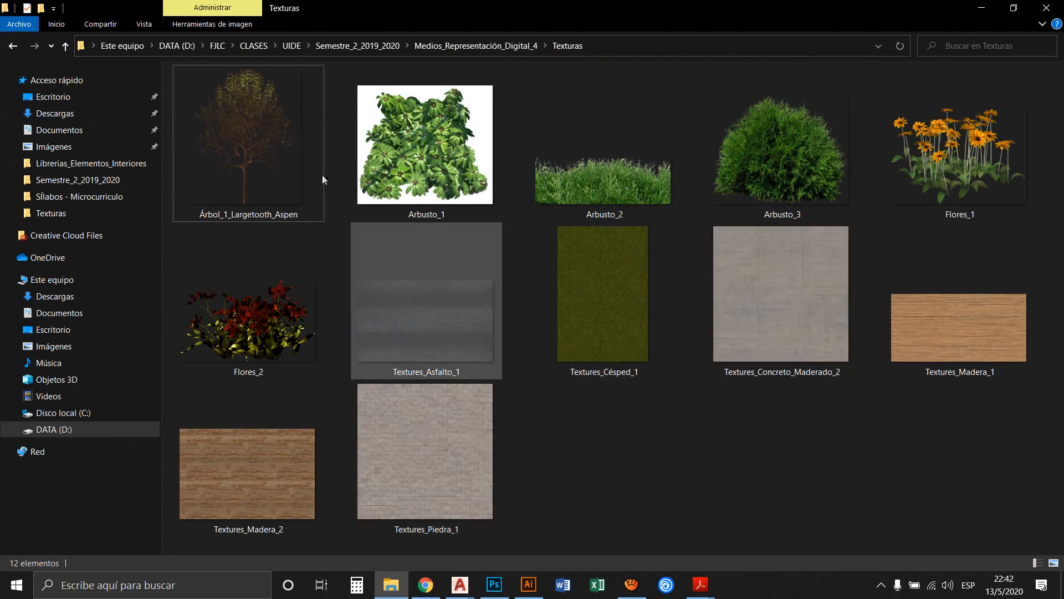
left_click(981, 7)
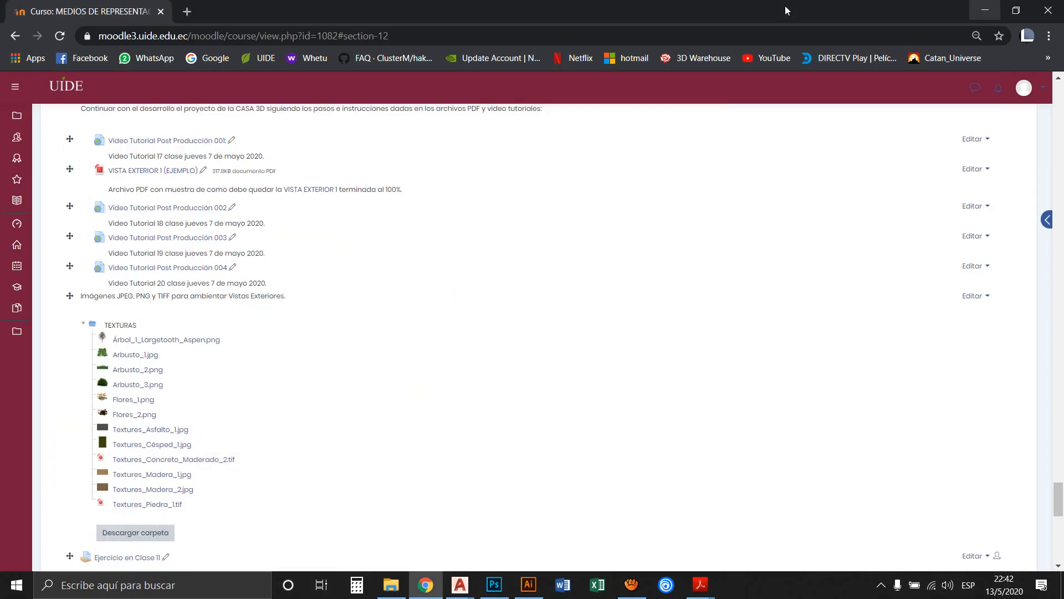
Switch to Photoshop and make the VIDRIO, HORMIGÓN and ESTRUCTURA layers visible
left_click(495, 585)
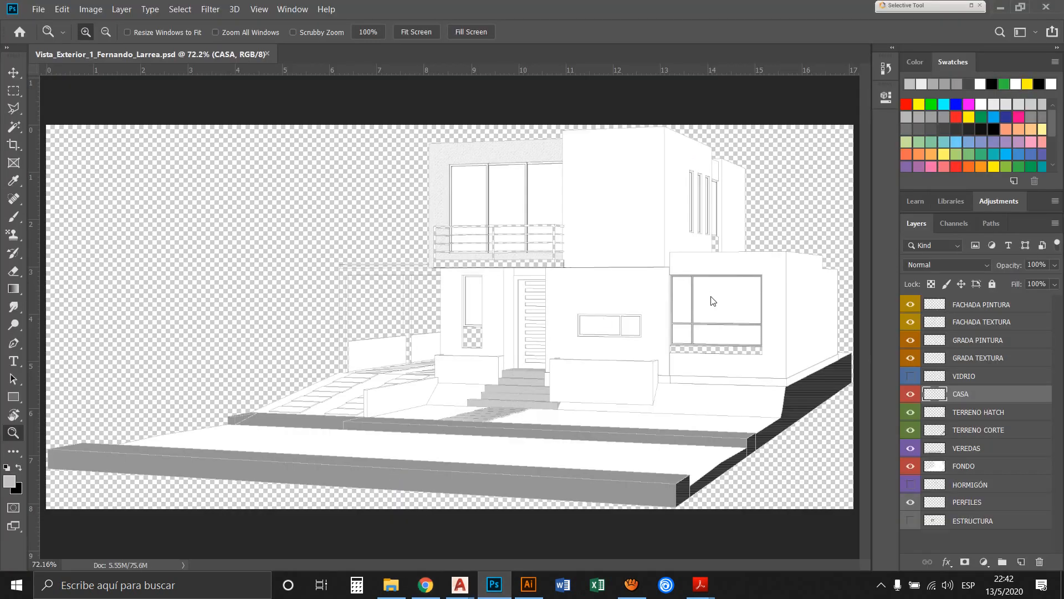
left_click(911, 376)
left_click(911, 484)
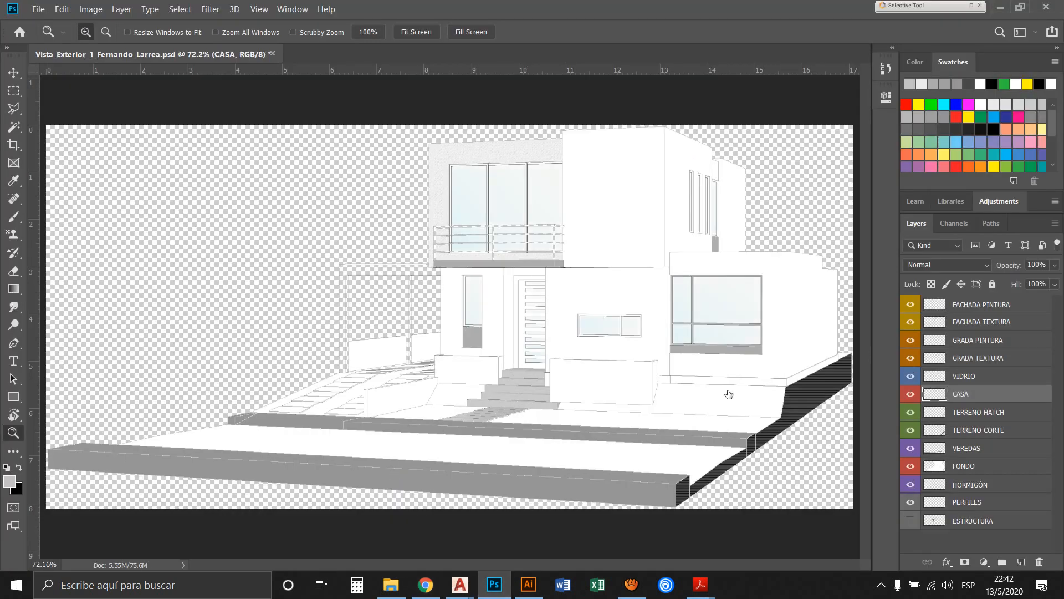
left_click(911, 520)
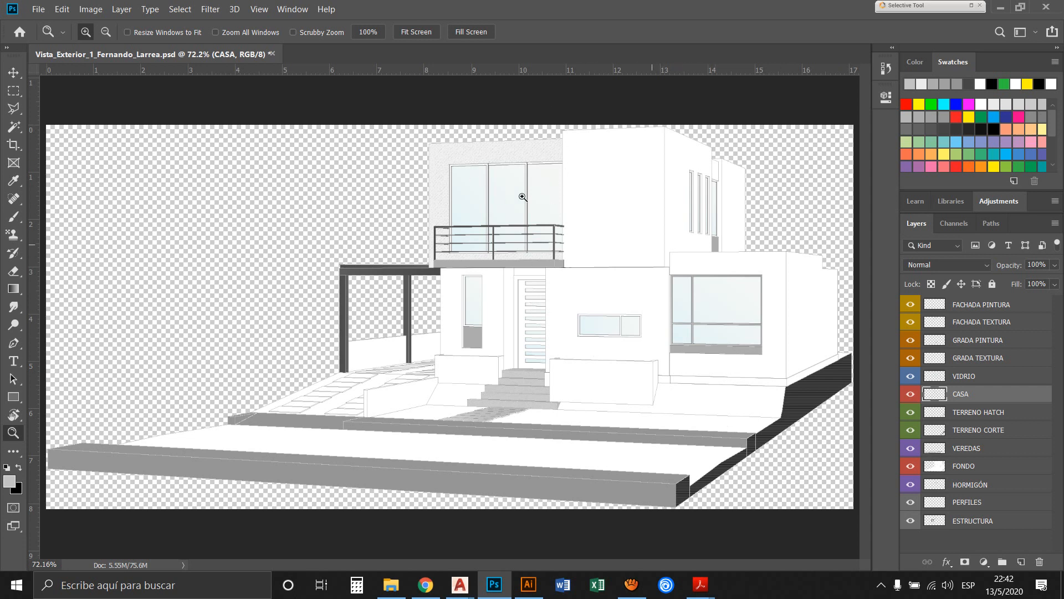
Place the Textures_Madera_2 image from the Texturas folder as an embedded layer above the CASA layer and commit the placement
left_click(32, 10)
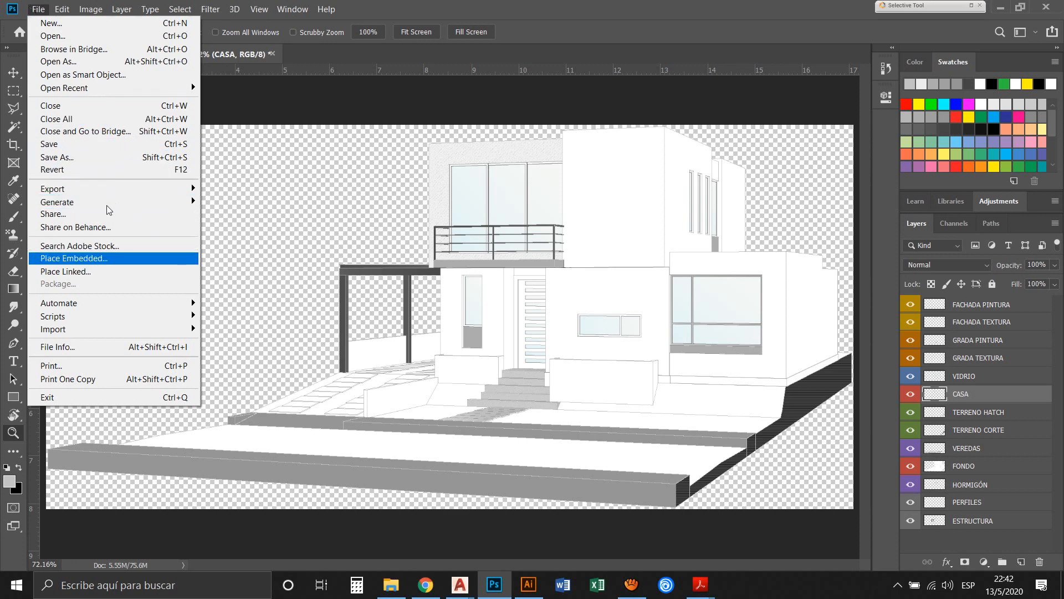
key("Return")
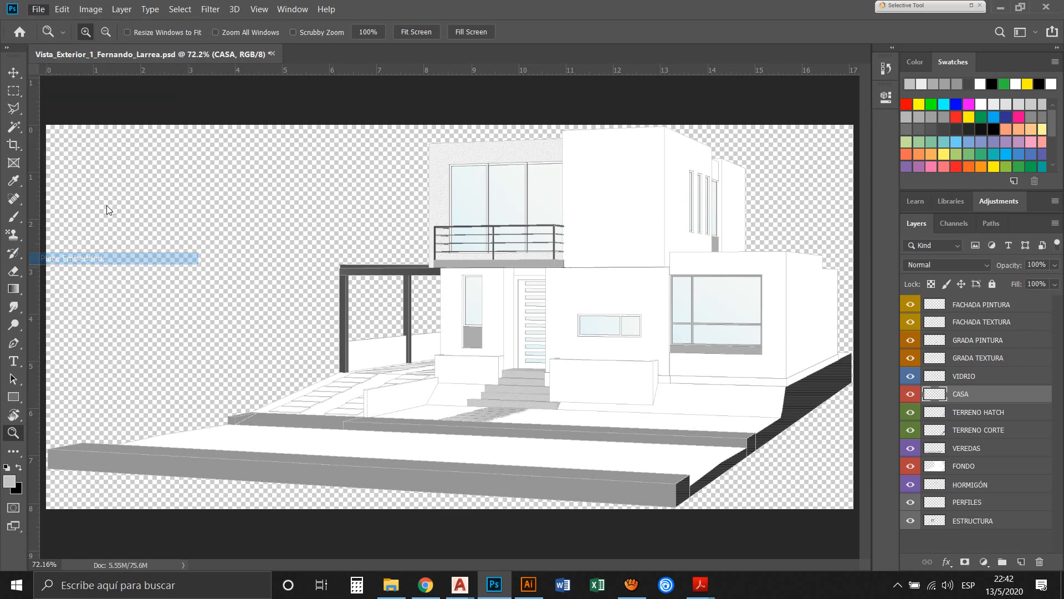
left_click_drag(263, 16, 376, 19)
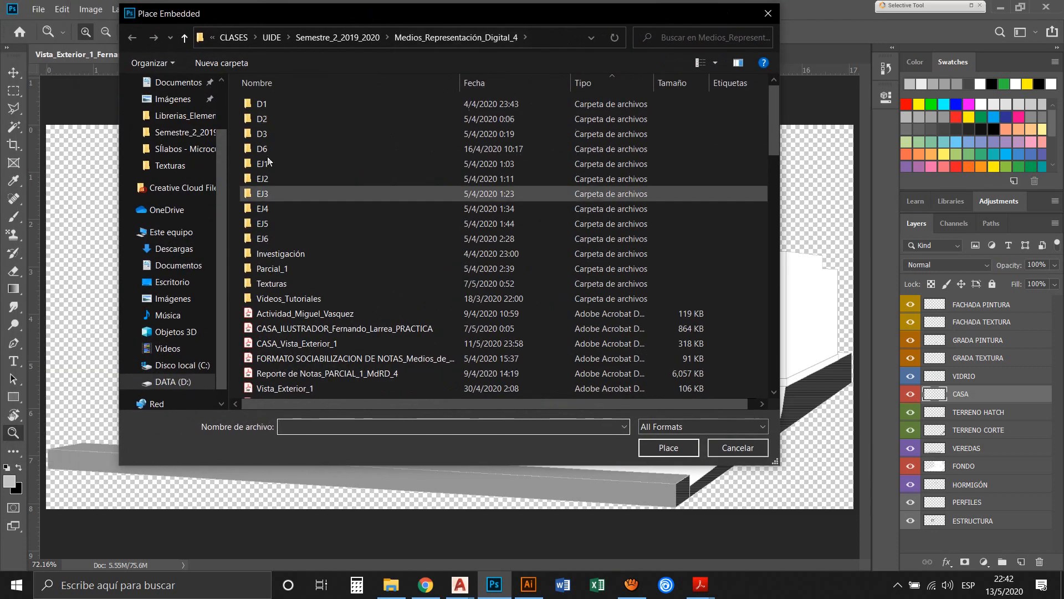
double_click(271, 283)
scroll(380, 187, "down", 5)
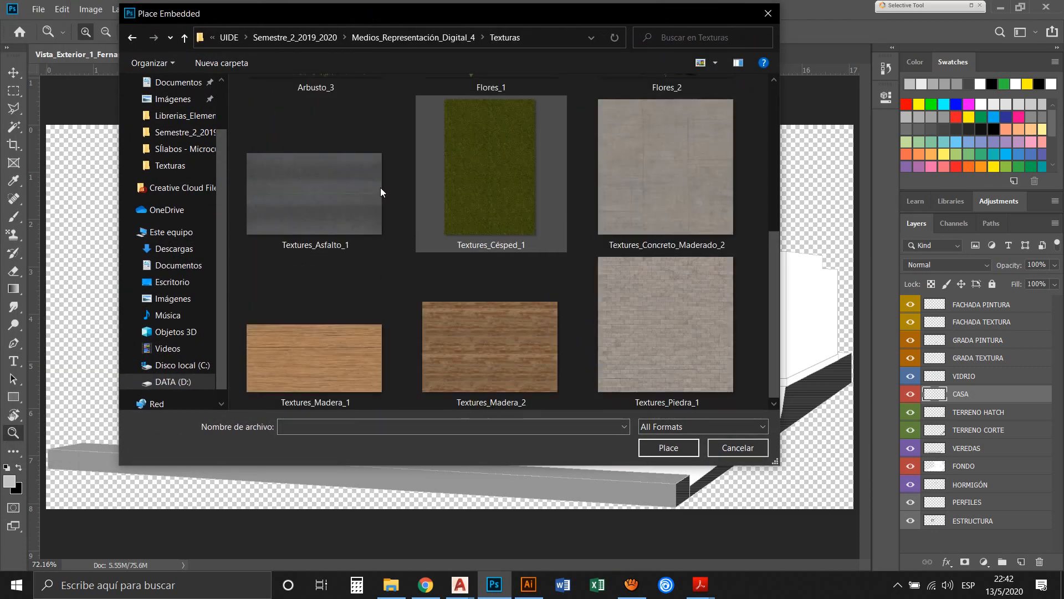
left_click(475, 351)
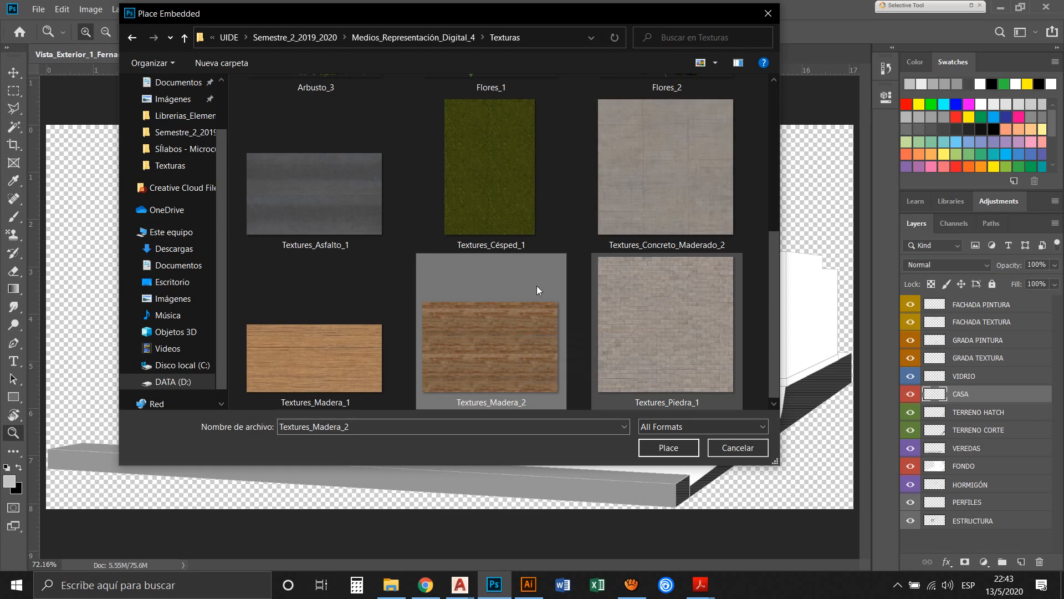
double_click(535, 359)
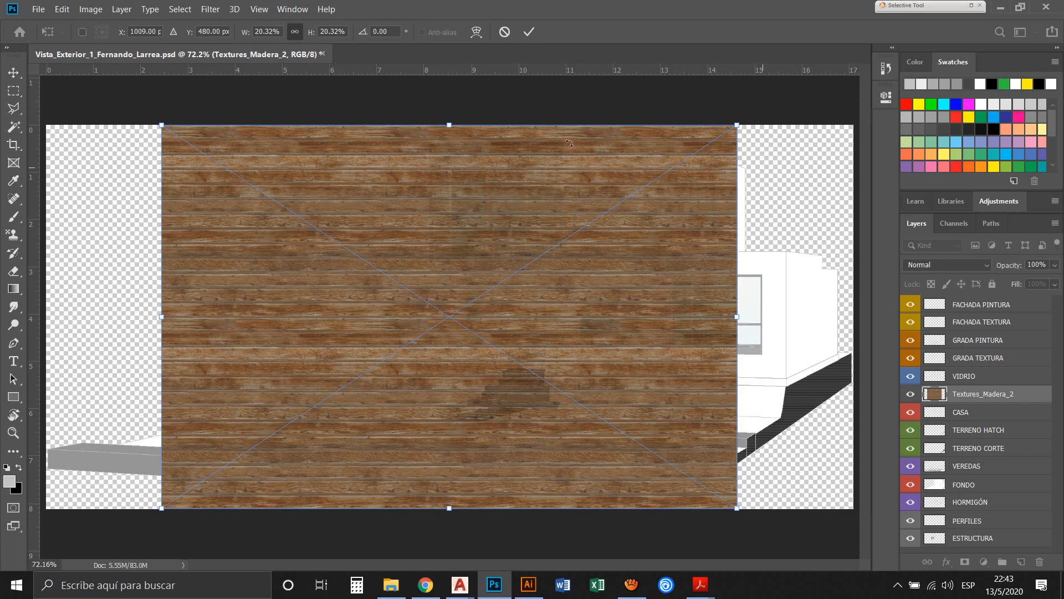
left_click(14, 72)
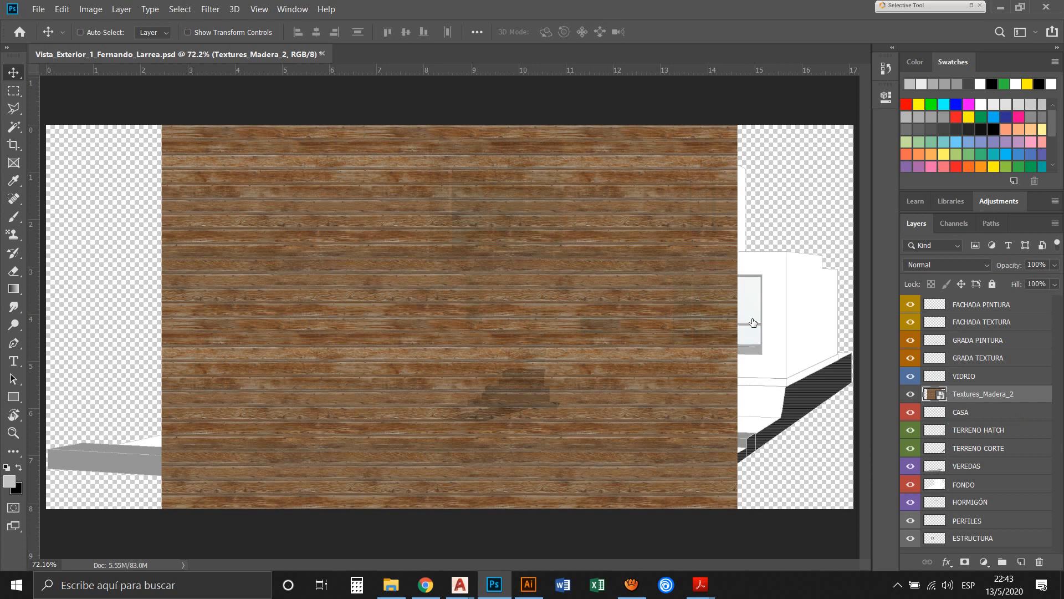
Rasterize the placed Textures_Madera_2 layer
right_click(823, 321)
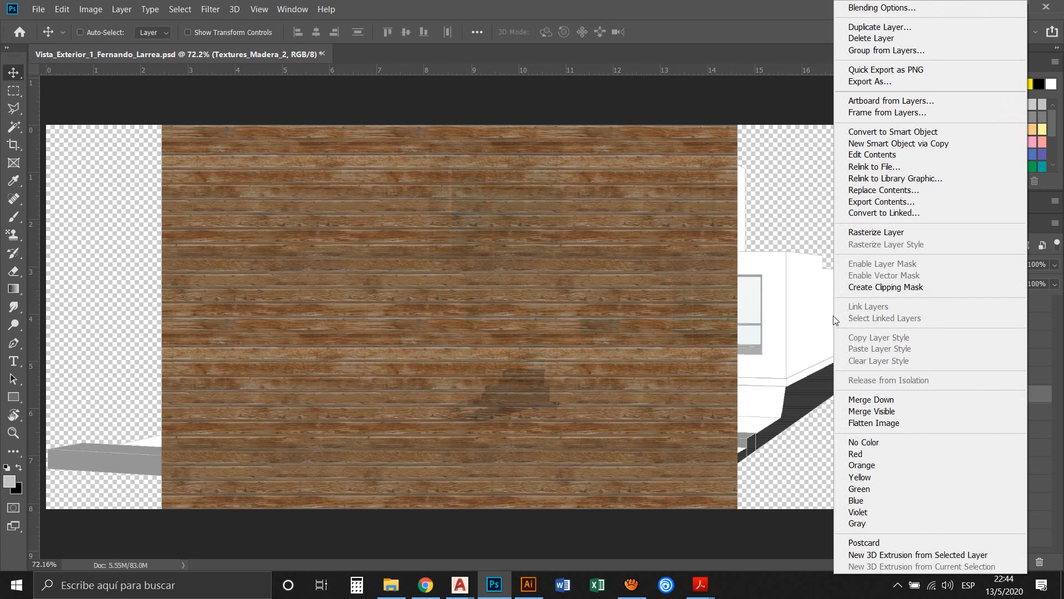
left_click(831, 320)
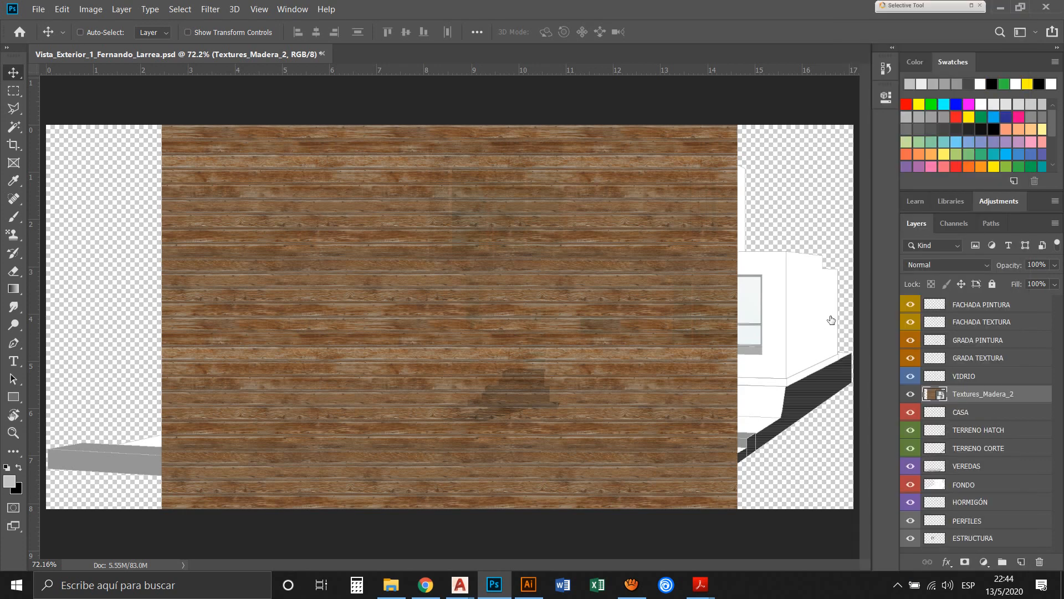
right_click(831, 320)
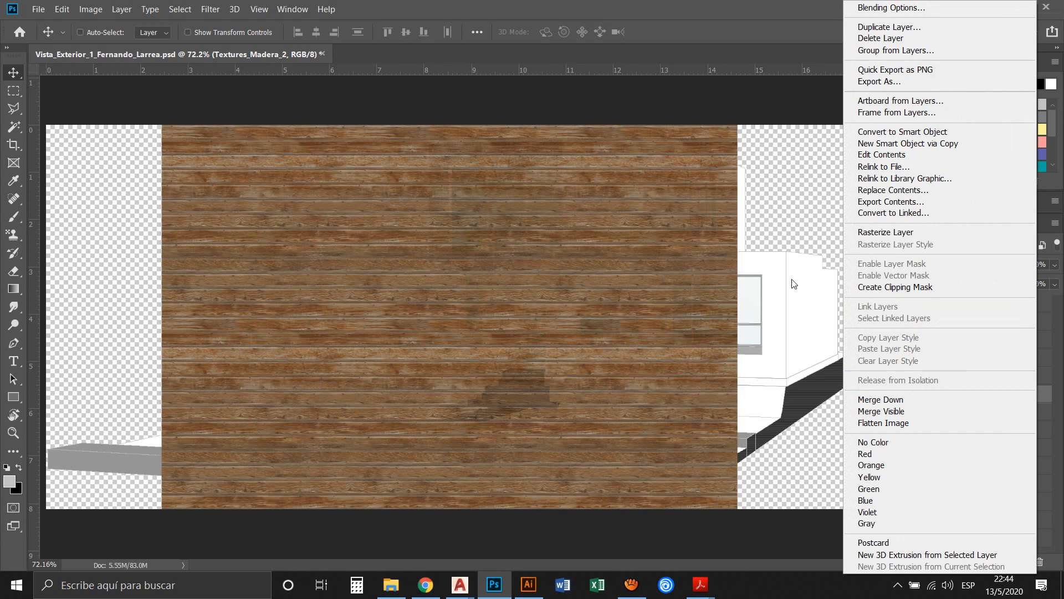
left_click(752, 185)
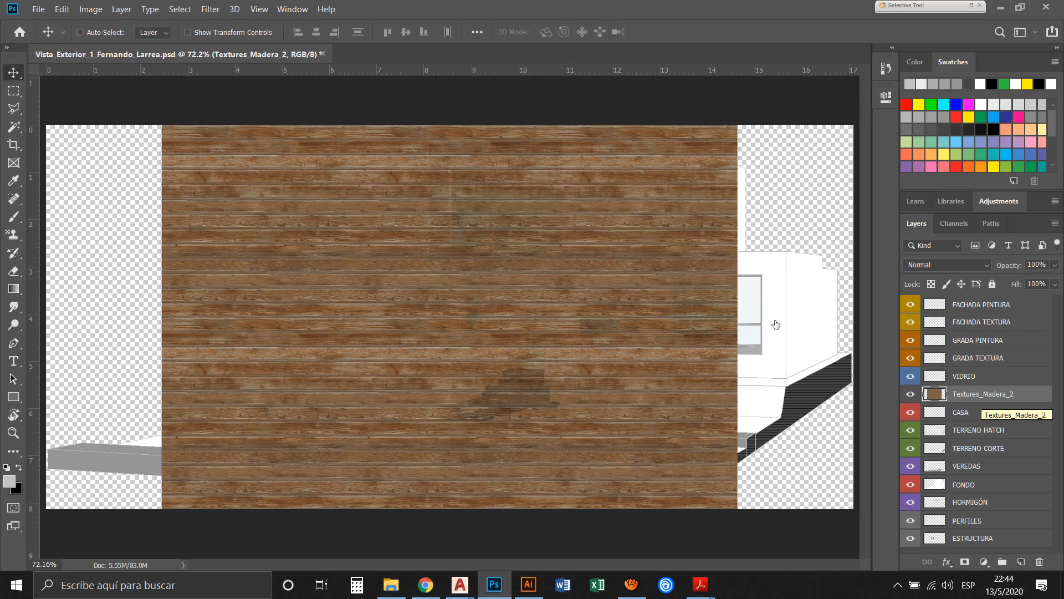
Give the Textures_Madera_2 layer a Violet colour label and move the wood texture close to the canvas's left edge
right_click(915, 397)
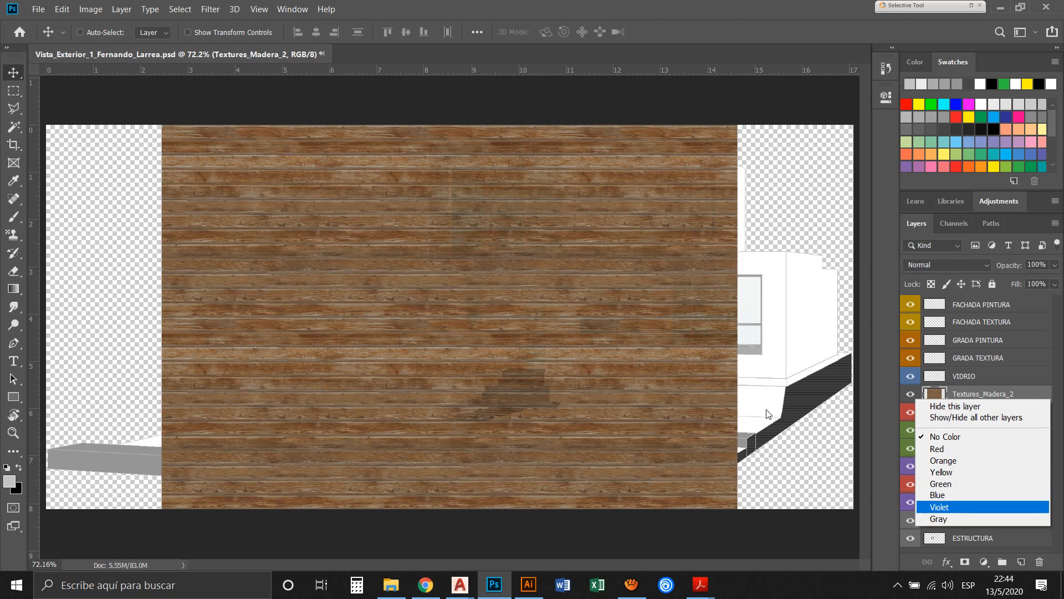
left_click(943, 507)
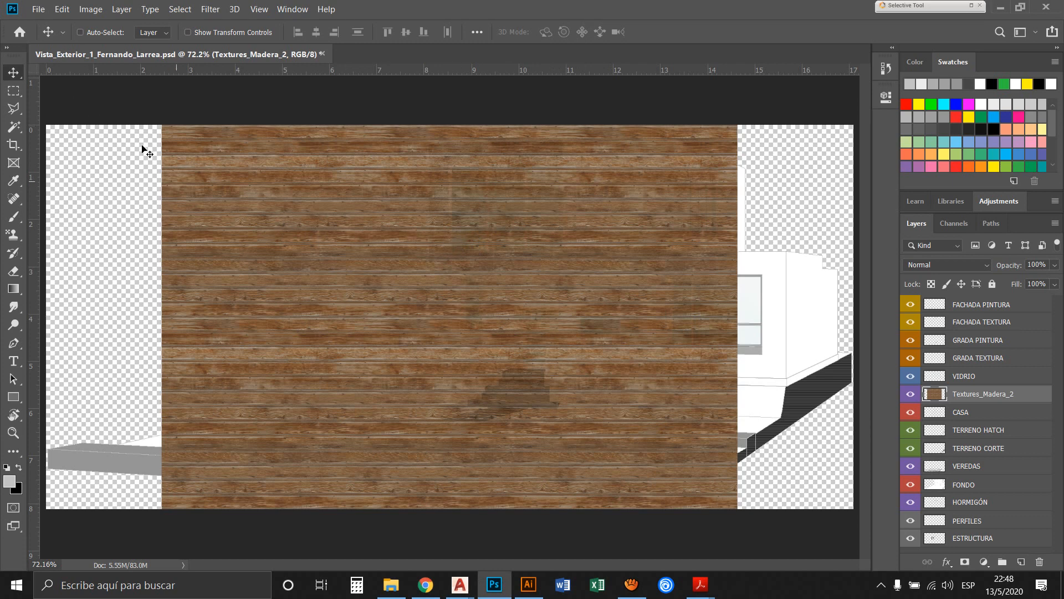
left_click_drag(169, 155, 82, 152)
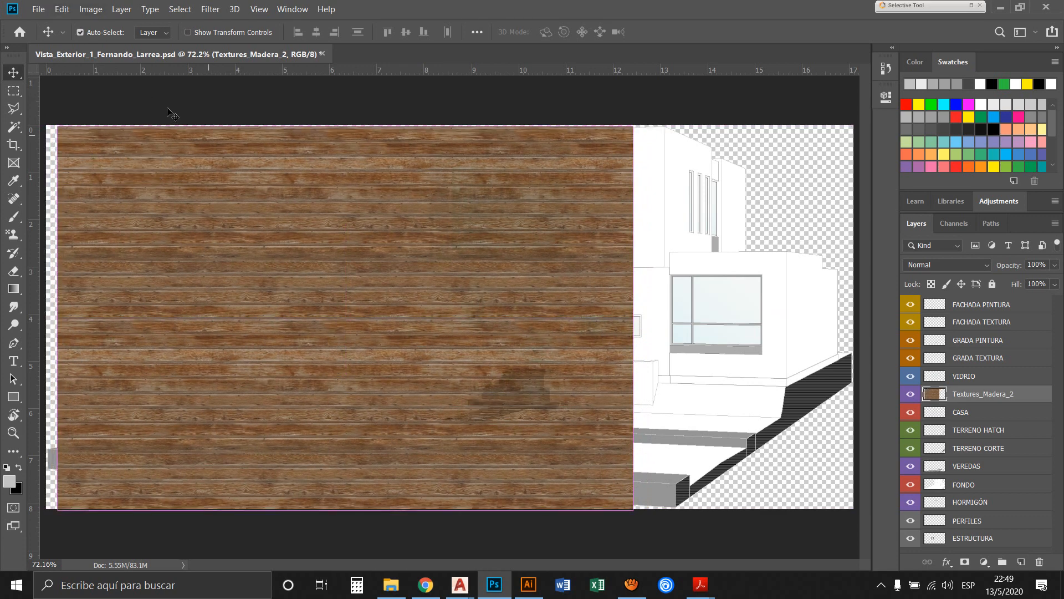
key("ctrl+t")
left_click_drag(250, 191, 266, 187)
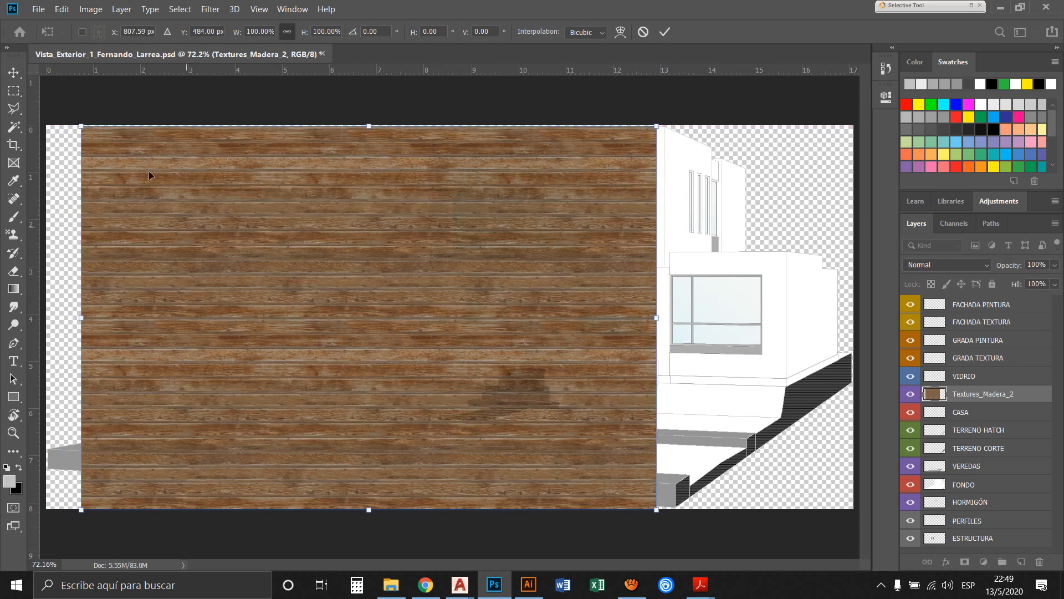
left_click(62, 9)
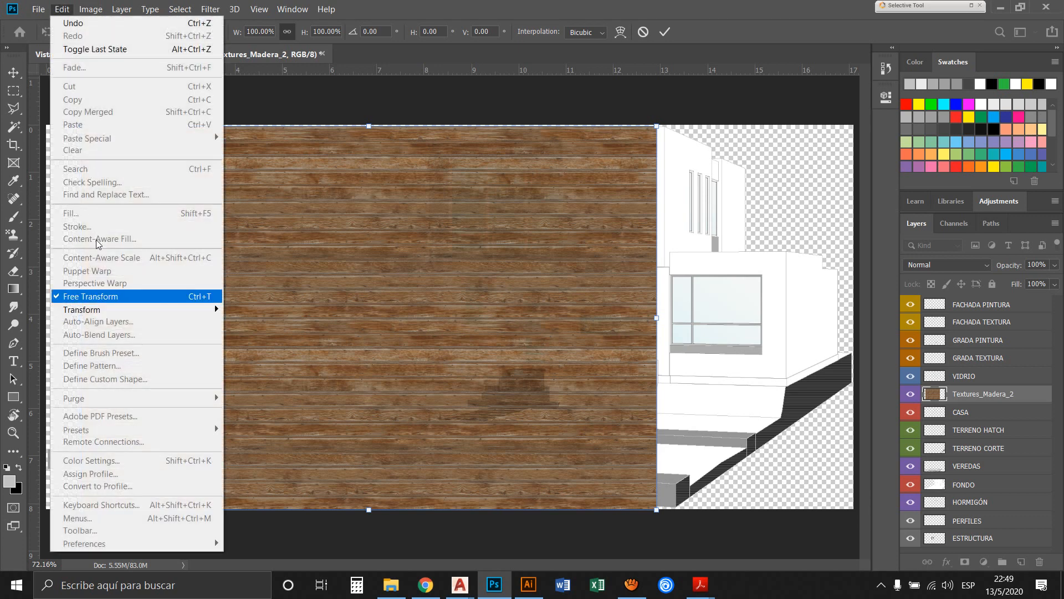
mouse_move(87, 254)
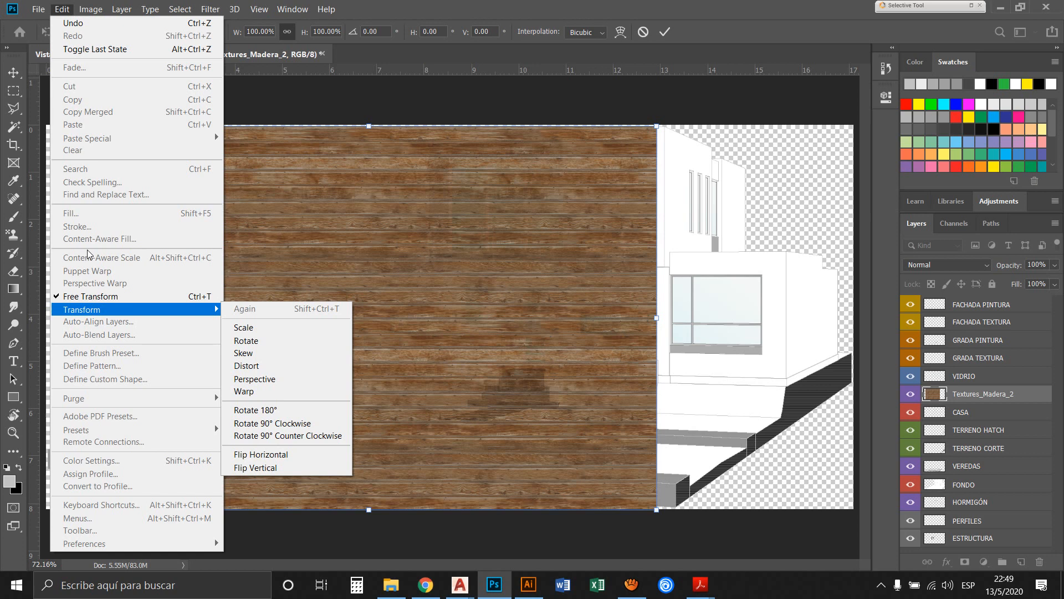
left_click(320, 3)
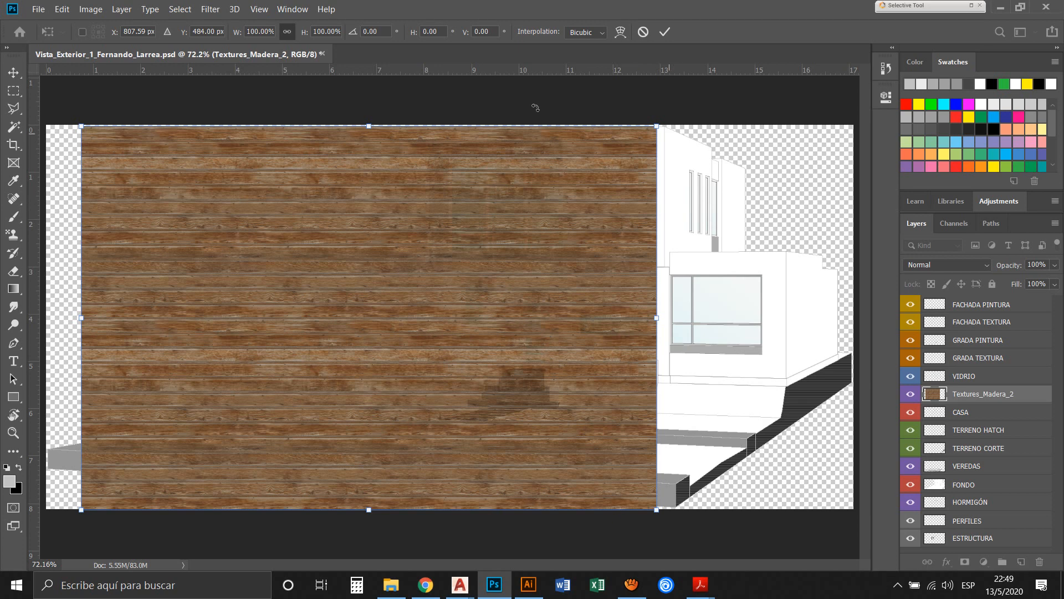
left_click_drag(536, 108, 461, 236)
left_click_drag(463, 179, 462, 168)
left_click_drag(656, 127, 420, 243)
key("Escape")
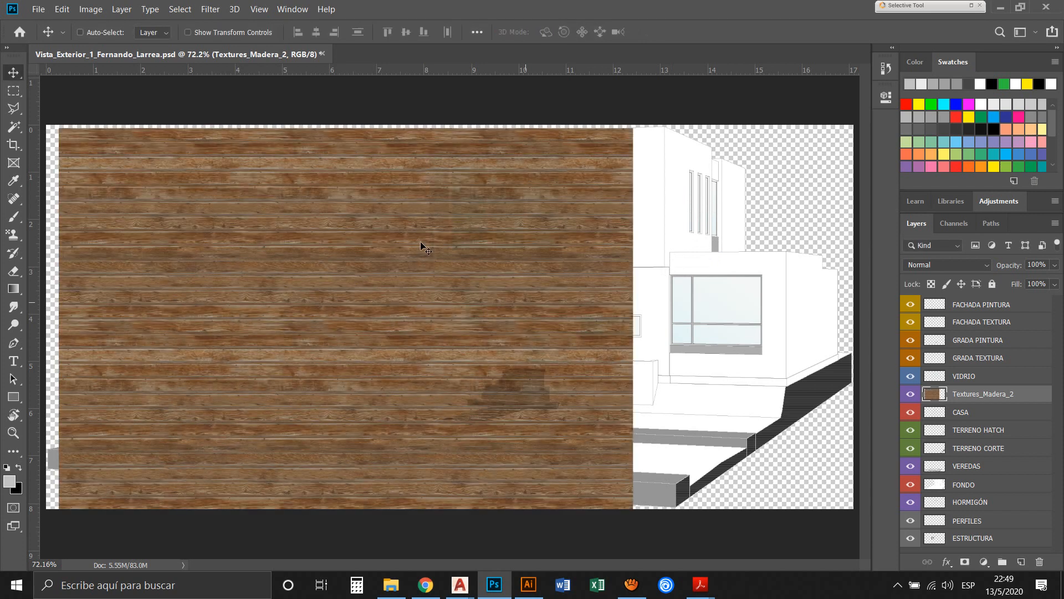
Scale the wood texture proportionally to about 62% with Free Transform, keeping its upper-left corner in place
key("ctrl+t")
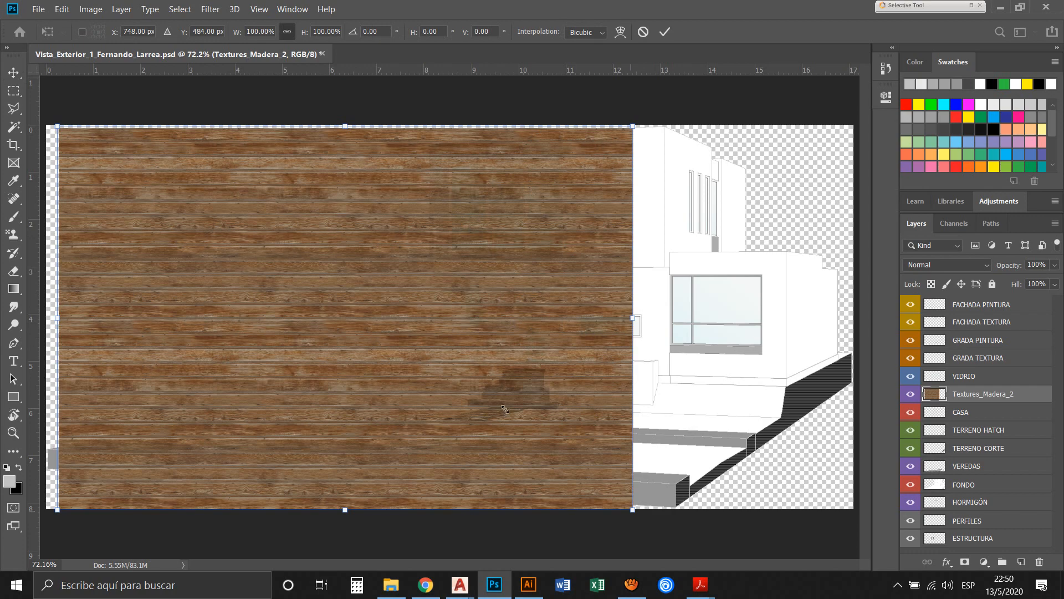
left_click_drag(505, 409, 327, 324)
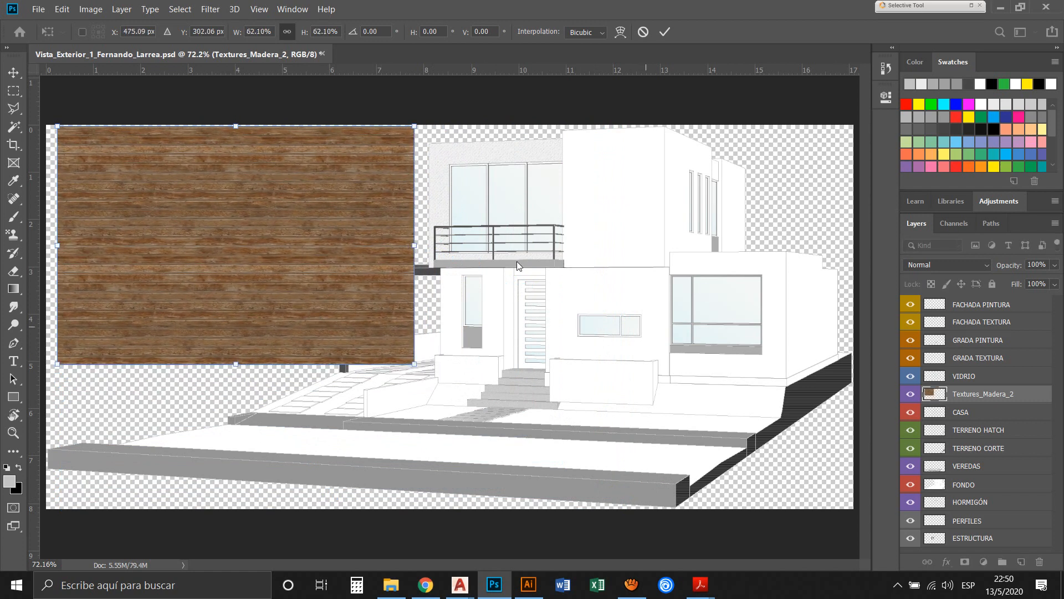
key("Return")
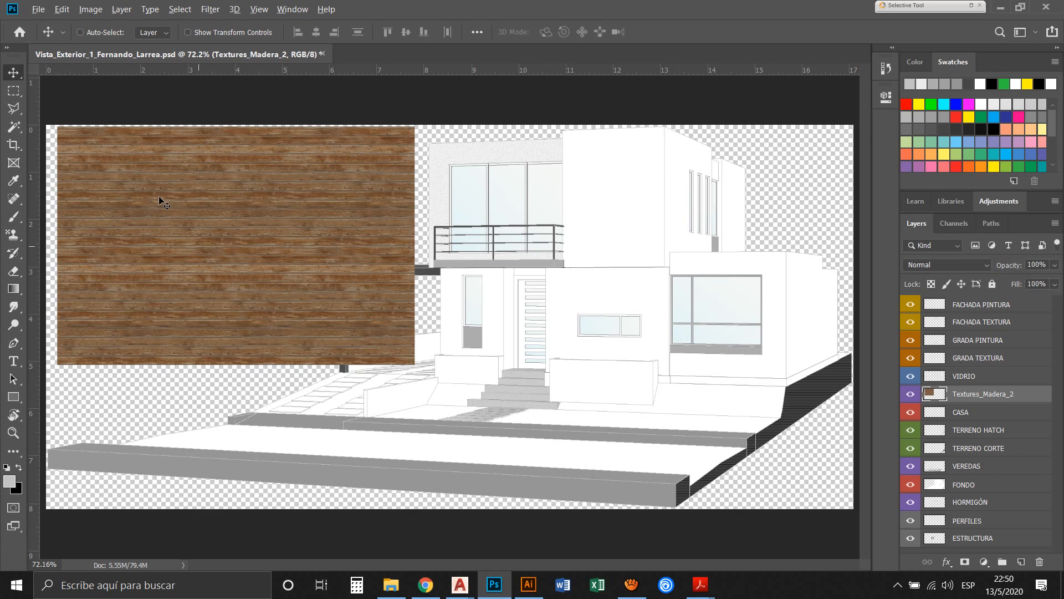
Duplicate the wood texture over the house and hide the original Textures_Madera_2 layer
left_click_drag(159, 201, 474, 275)
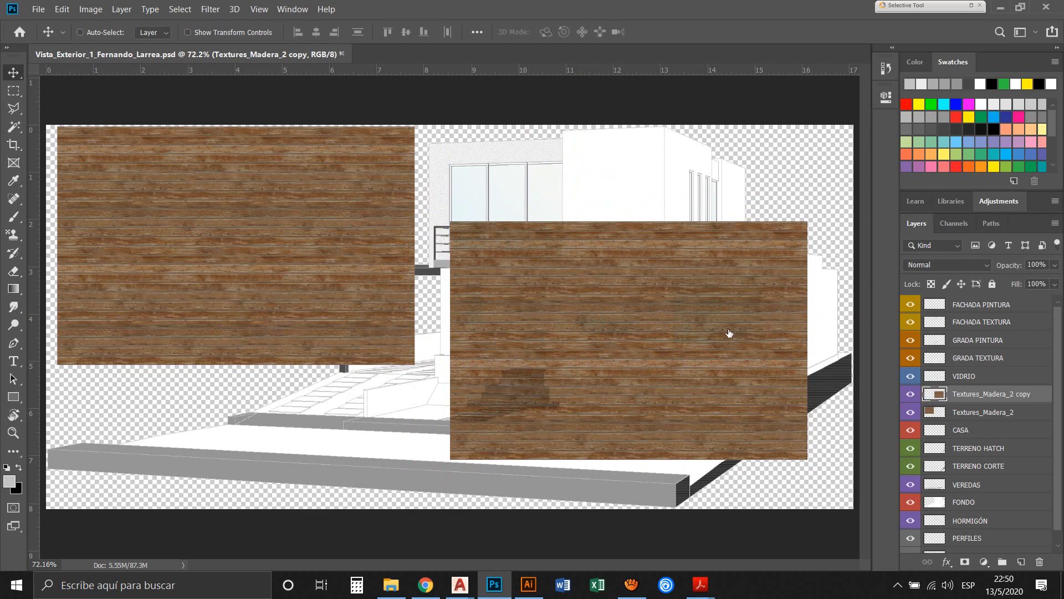
left_click(910, 412)
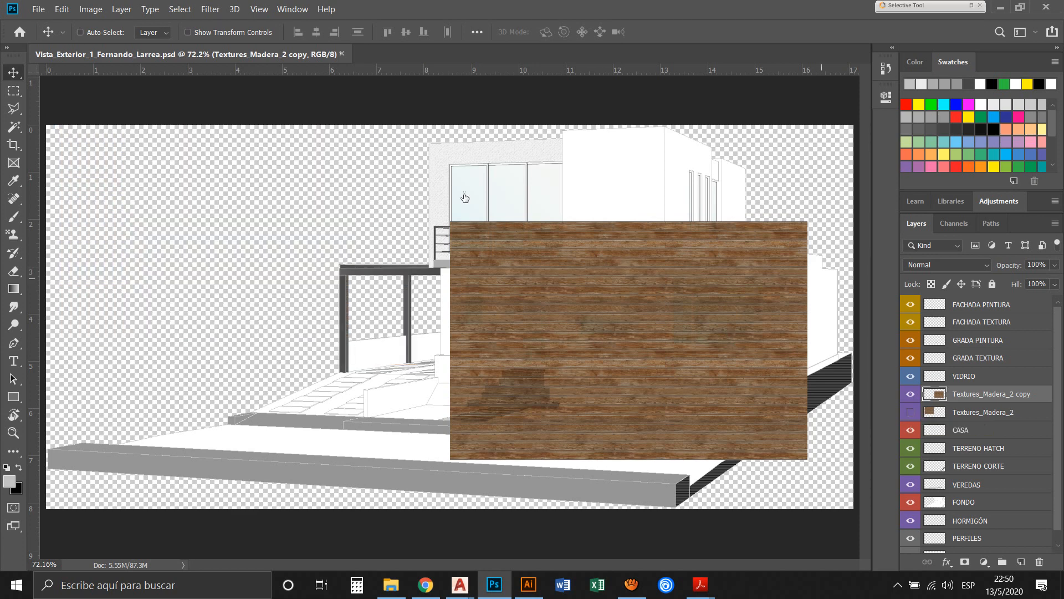
Move the wood texture copy up and left over the balcony side of the house, leaving most of the tall upper block's front uncovered
left_click_drag(488, 221, 371, 168)
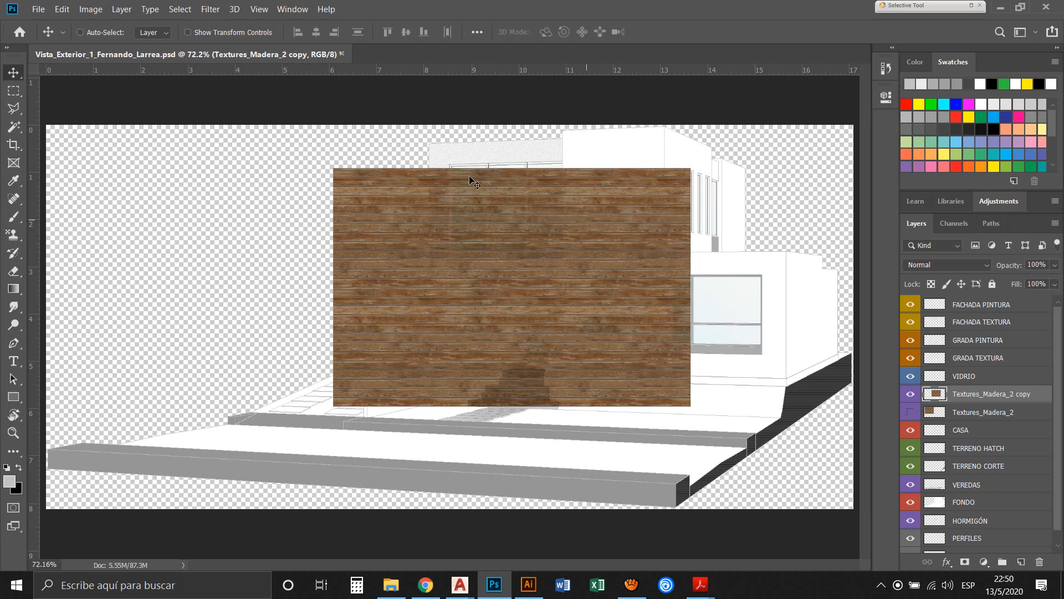
left_click_drag(467, 181, 424, 168)
key("z")
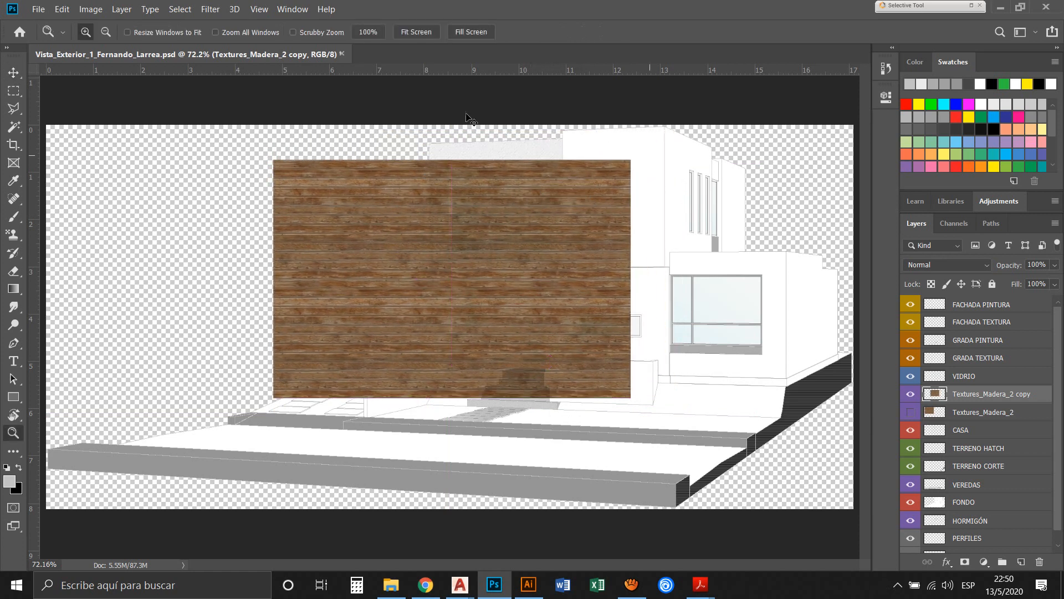
left_click_drag(221, 98, 591, 253)
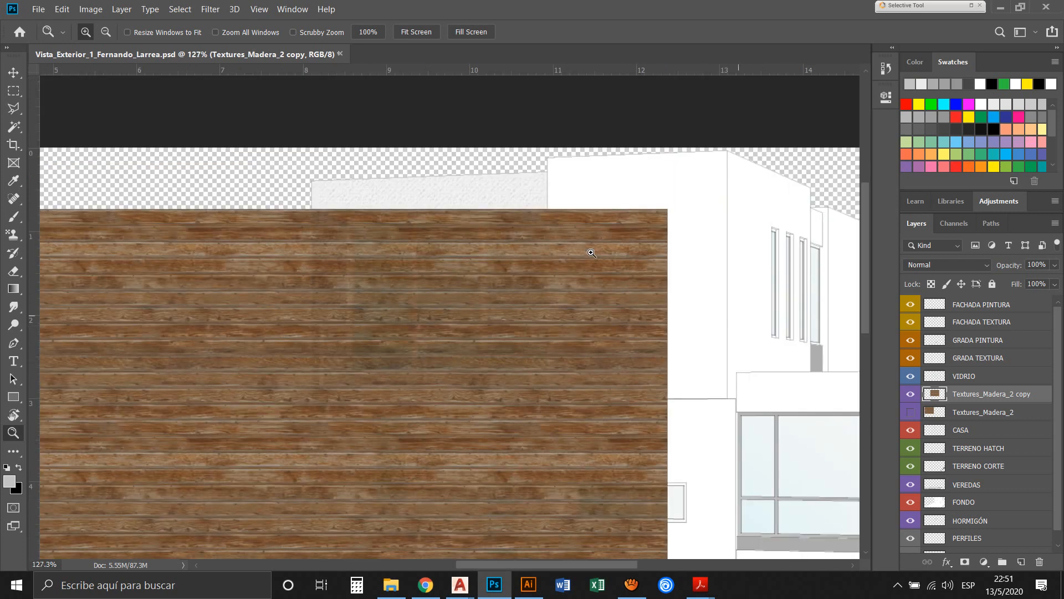
key("v")
mouse_move(246, 256)
left_mouse_down()
mouse_move(288, 240)
mouse_move(294, 216)
mouse_move(228, 294)
mouse_move(258, 274)
mouse_move(231, 261)
left_mouse_up()
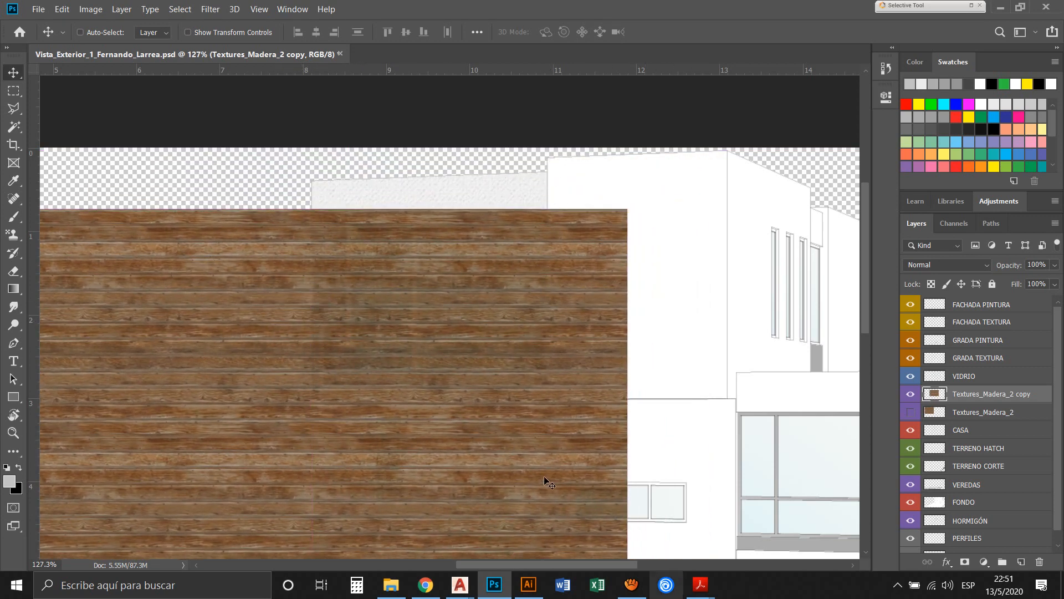
Examine the wood cladding in the finished reference view CASA_Vista_Exterior_1.pdf in Adobe Acrobat Reader, then return to Photoshop
mouse_move(700, 585)
left_click(546, 529)
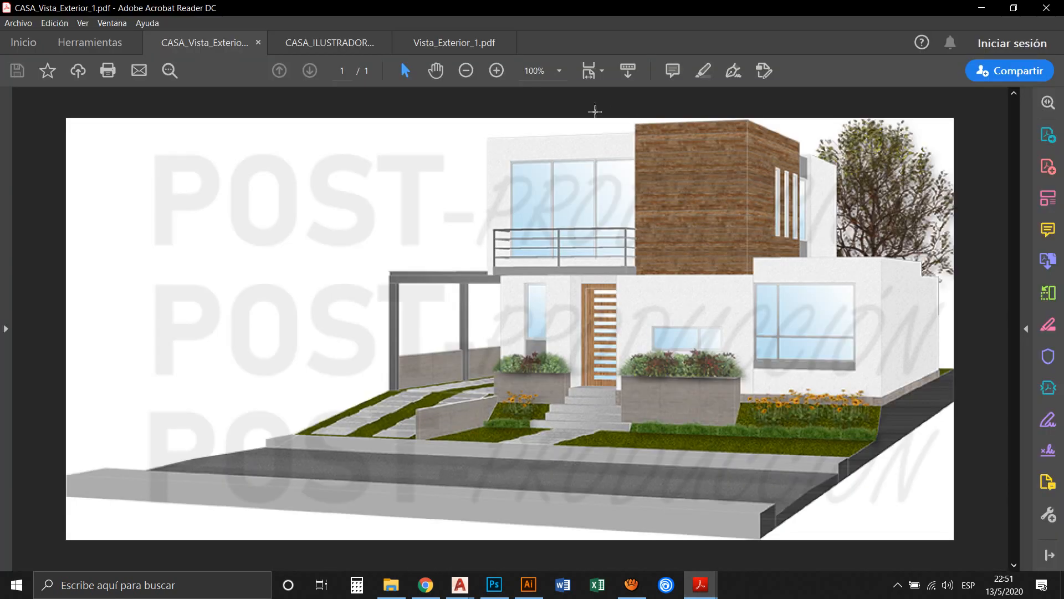
key("alt+Tab")
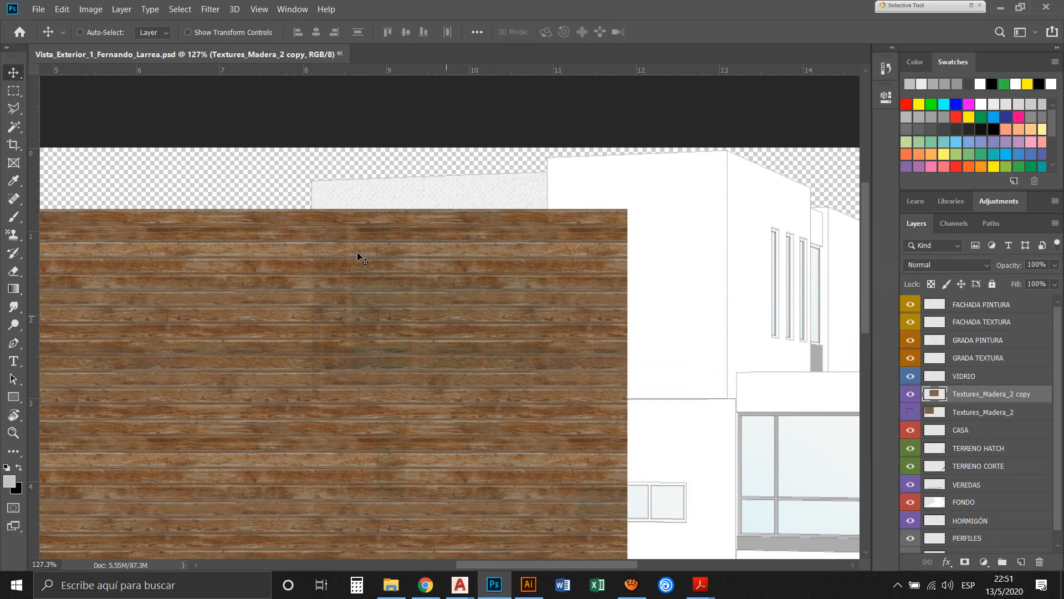
Move the wood texture copy up and right toward the tall upper block, and toggle the rulers off and back on
left_click_drag(357, 252, 390, 231)
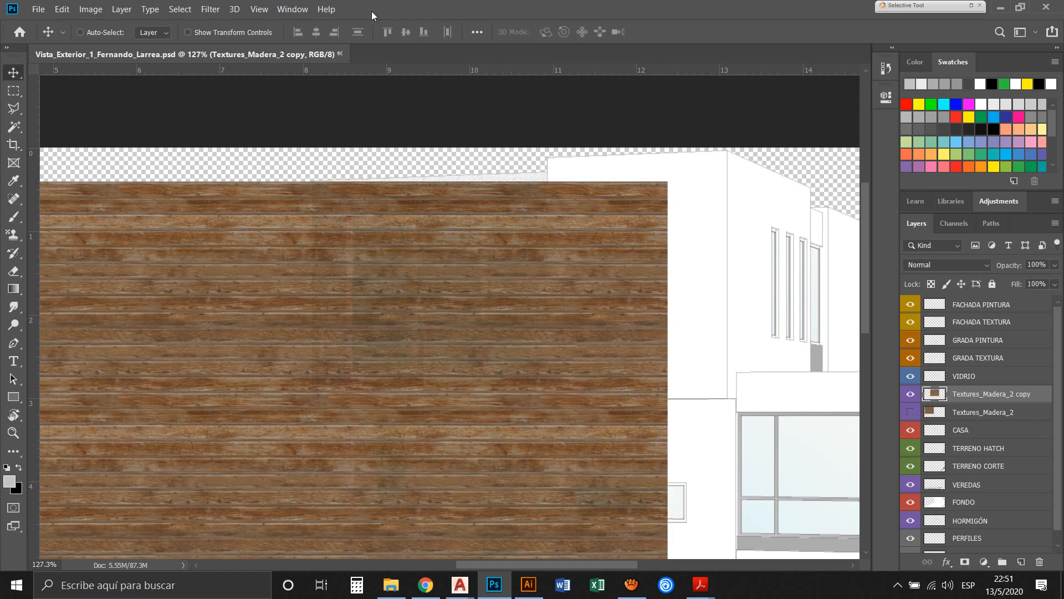
left_click(263, 10)
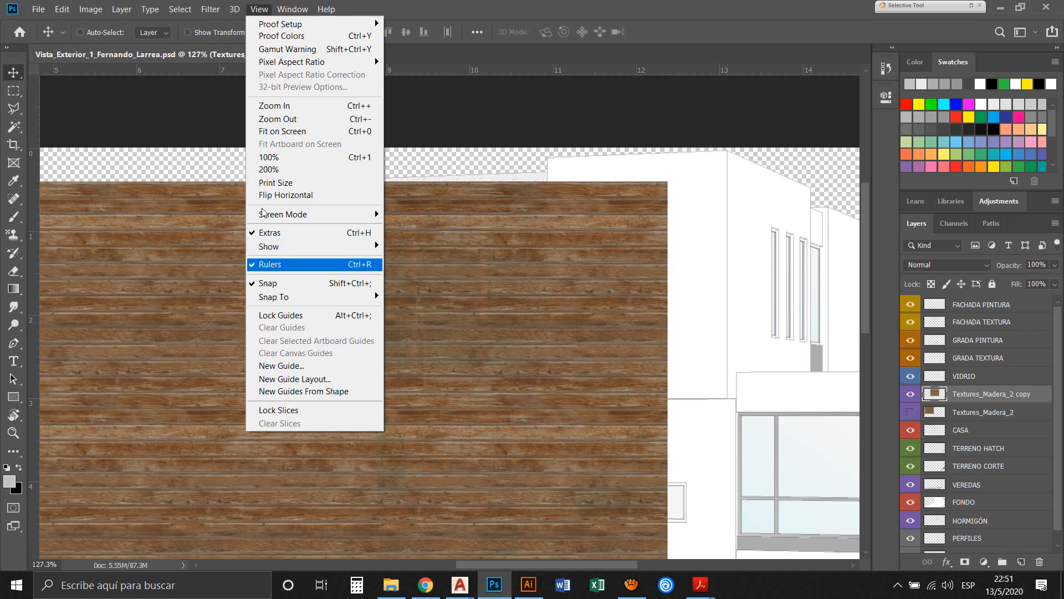
key("Return")
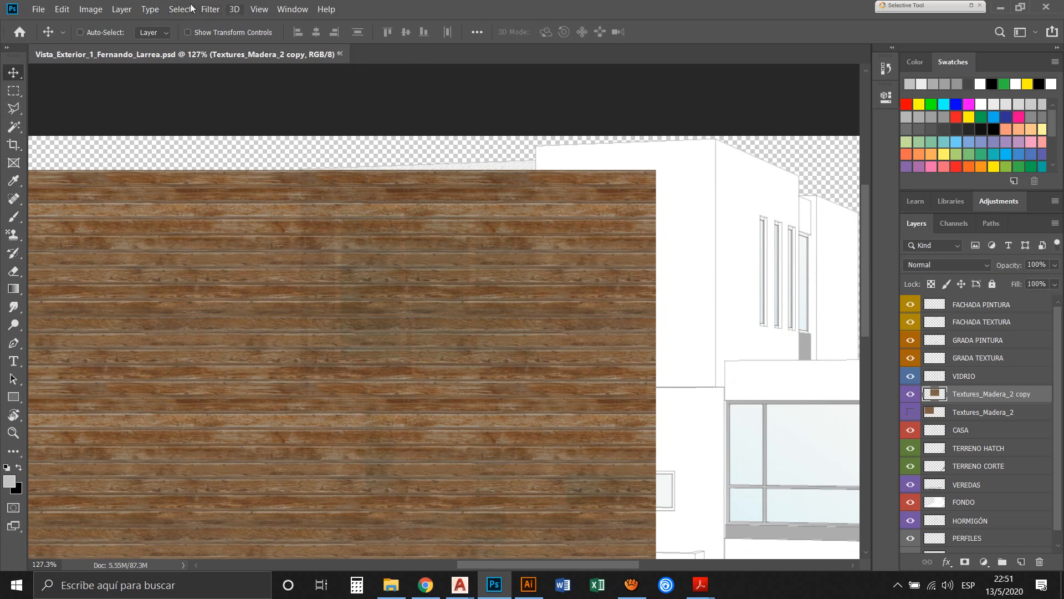
left_click(259, 9)
key("Down")
key("Down")
key("Down")
key("Down")
key("Down")
key("Down")
key("Down")
key("Down")
key("Down")
key("Down")
key("Down")
key("Down")
key("Down")
key("Down")
key("Down")
key("Return")
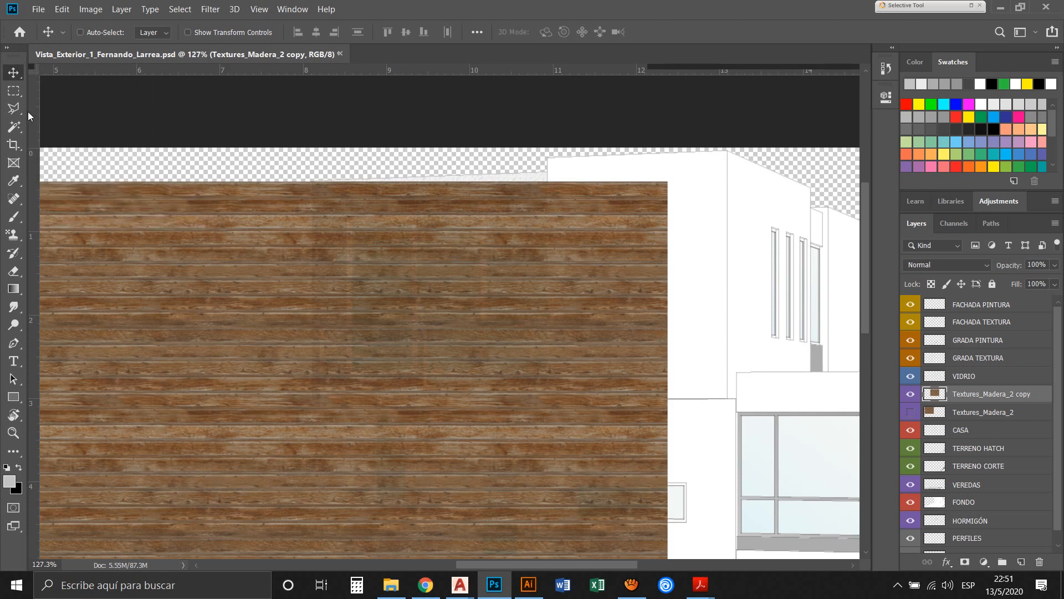
Place a vertical guide along the tall upper block's corner edge between its front and side faces
left_click_drag(28, 111, 444, 146)
left_click_drag(366, 145, 582, 169)
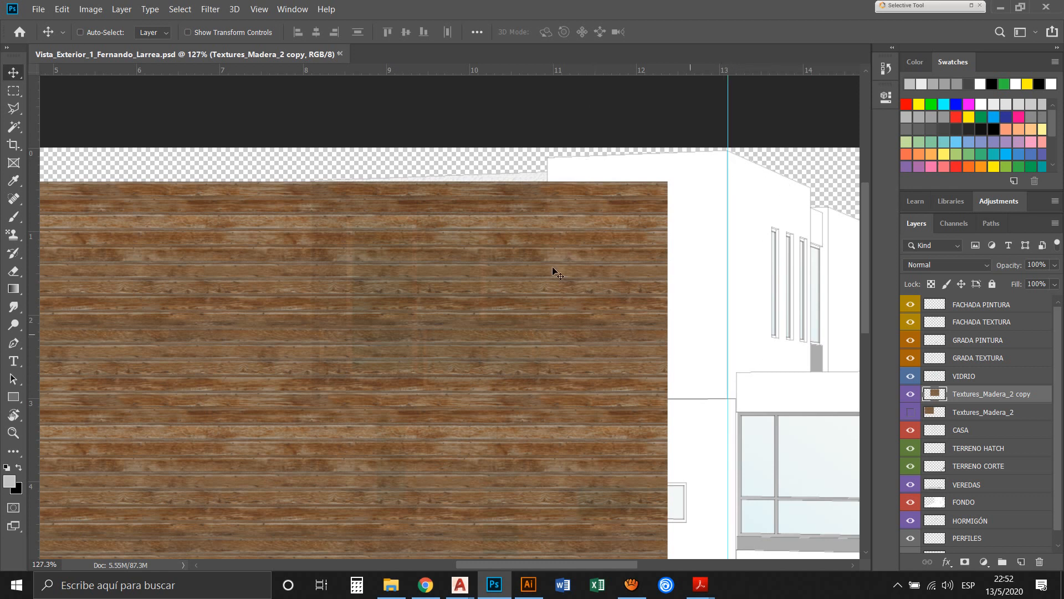
Try moving the wood texture near the guide with Snap turned off, then turn Snap back on
left_click_drag(316, 240, 350, 239)
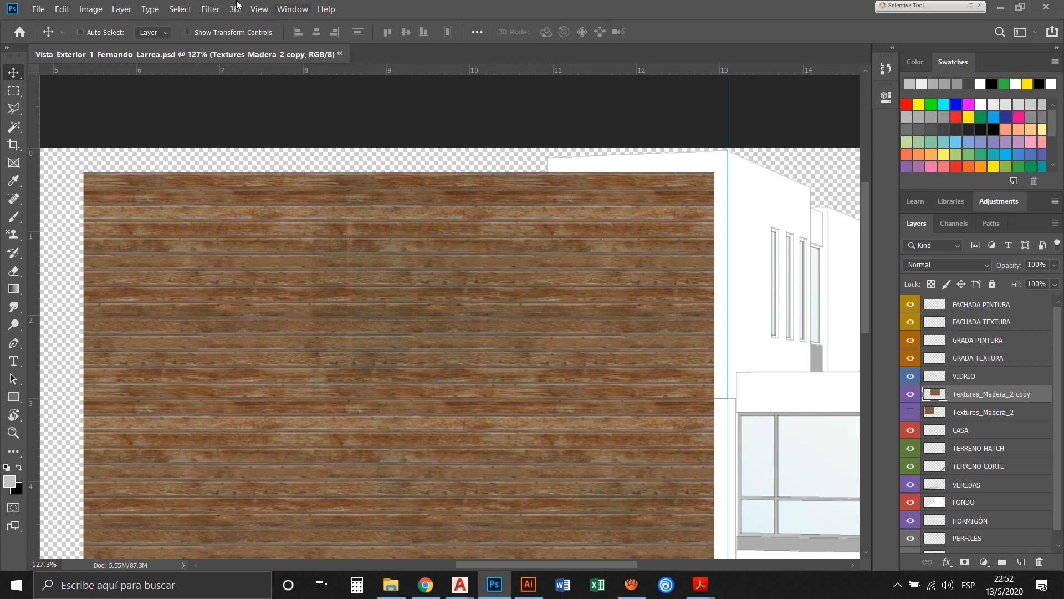
key("alt+v")
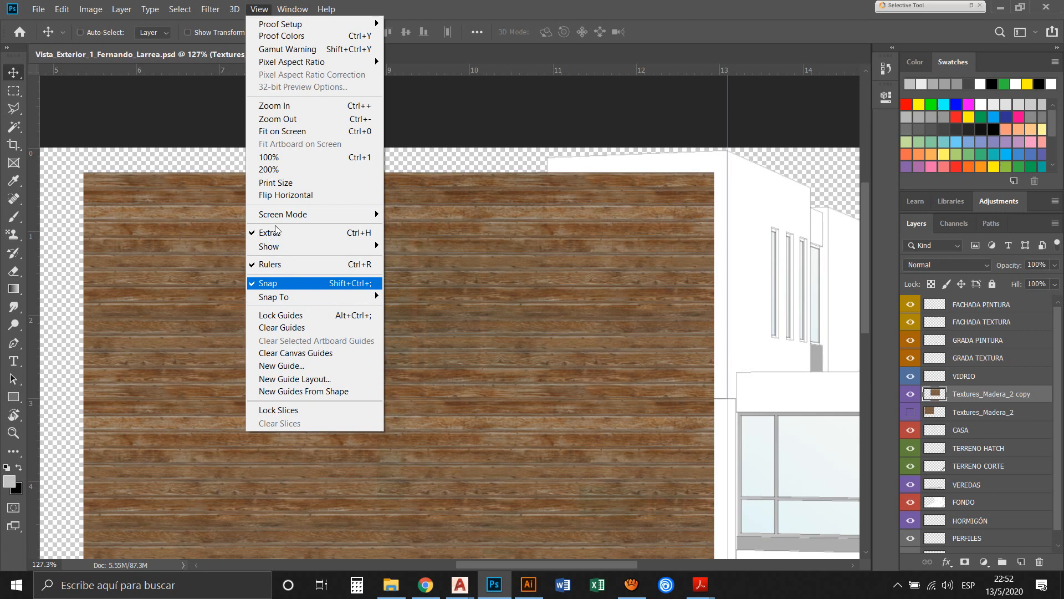
key("Return")
left_click(258, 9)
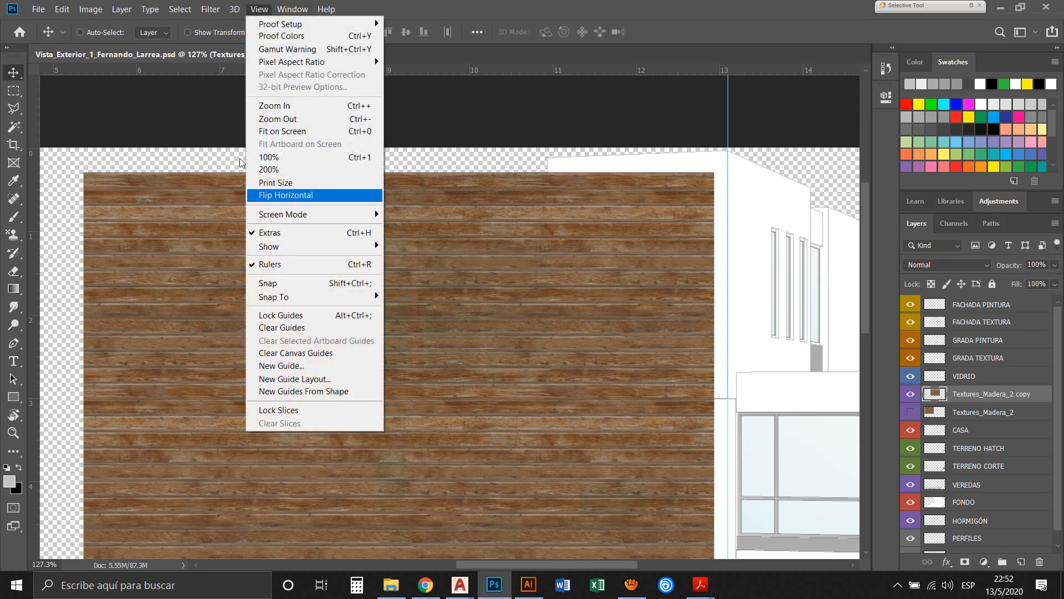
left_click(448, 3)
mouse_move(339, 309)
left_mouse_down()
mouse_move(440, 244)
mouse_move(380, 347)
mouse_move(286, 330)
mouse_move(354, 319)
mouse_move(311, 316)
mouse_move(327, 280)
mouse_move(343, 318)
mouse_move(283, 352)
mouse_move(364, 349)
mouse_move(325, 323)
left_mouse_up()
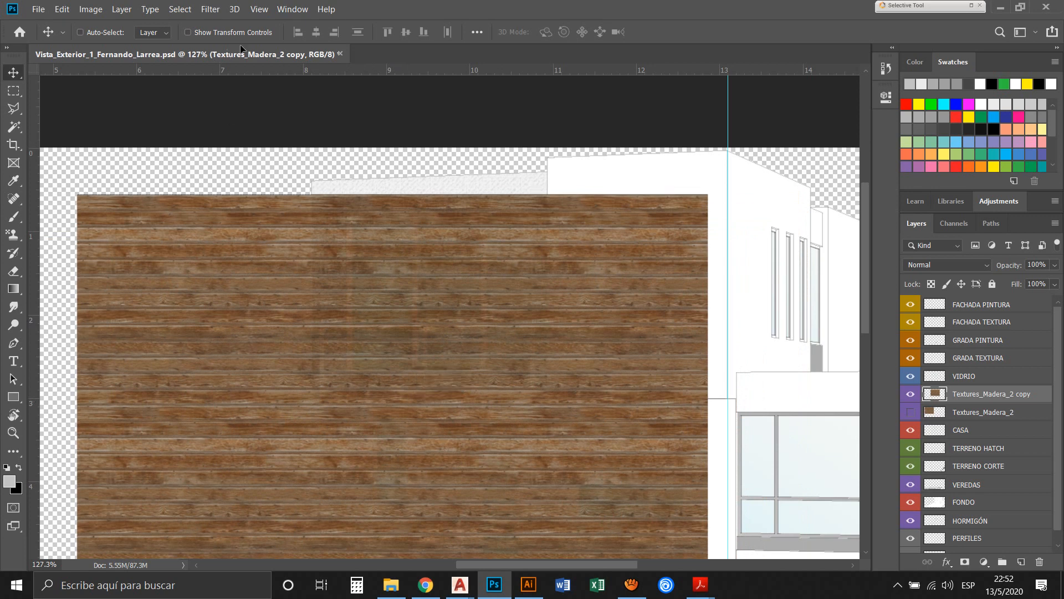
left_click(259, 9)
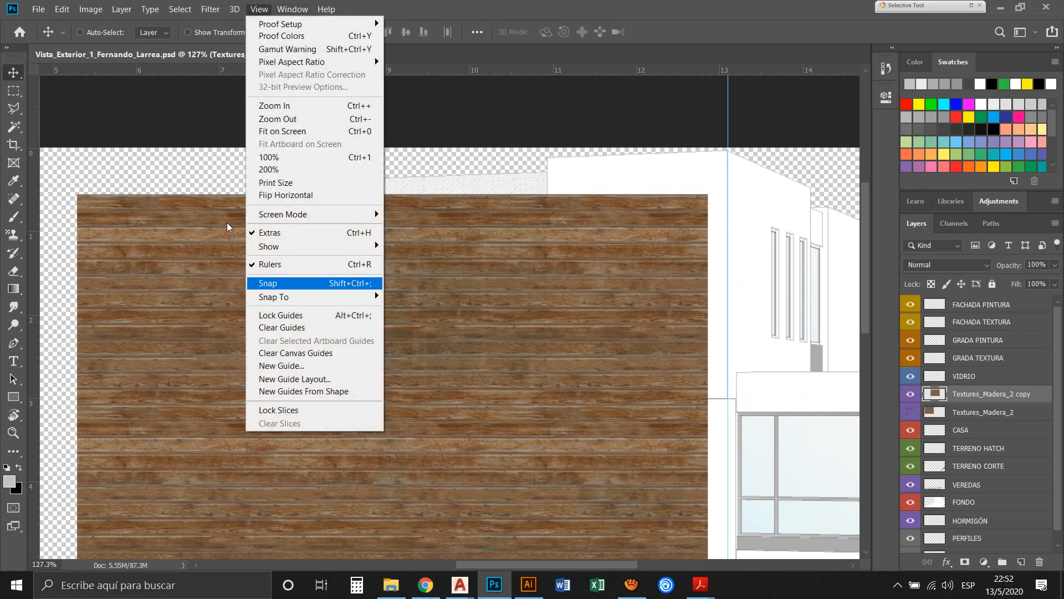
left_click(284, 283)
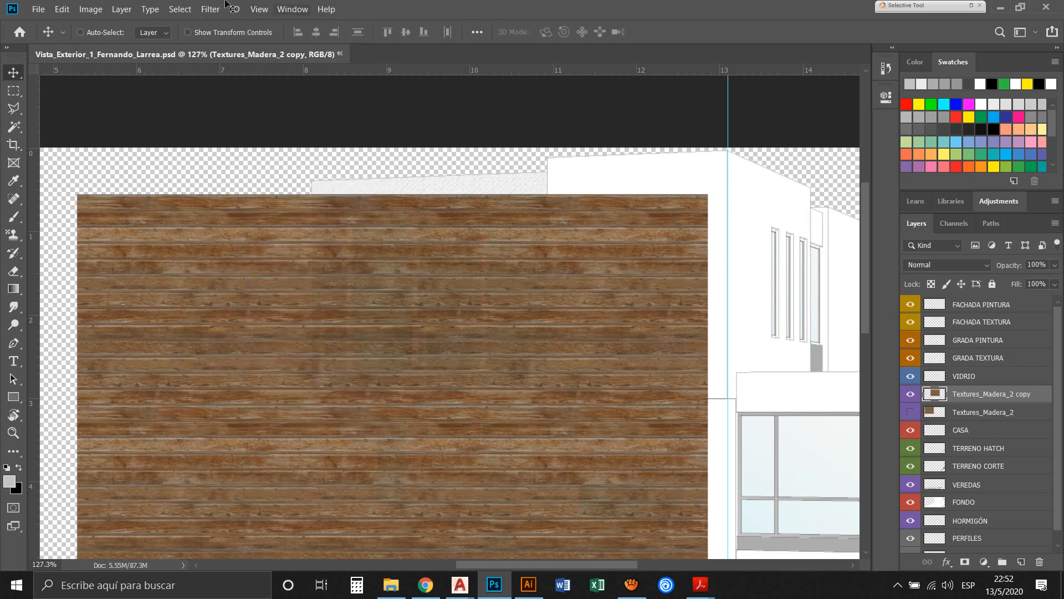
Check the Snap To options and snap the wood texture copy's right edge to the vertical guide, with its upper edge at the block's highest point
left_click(259, 9)
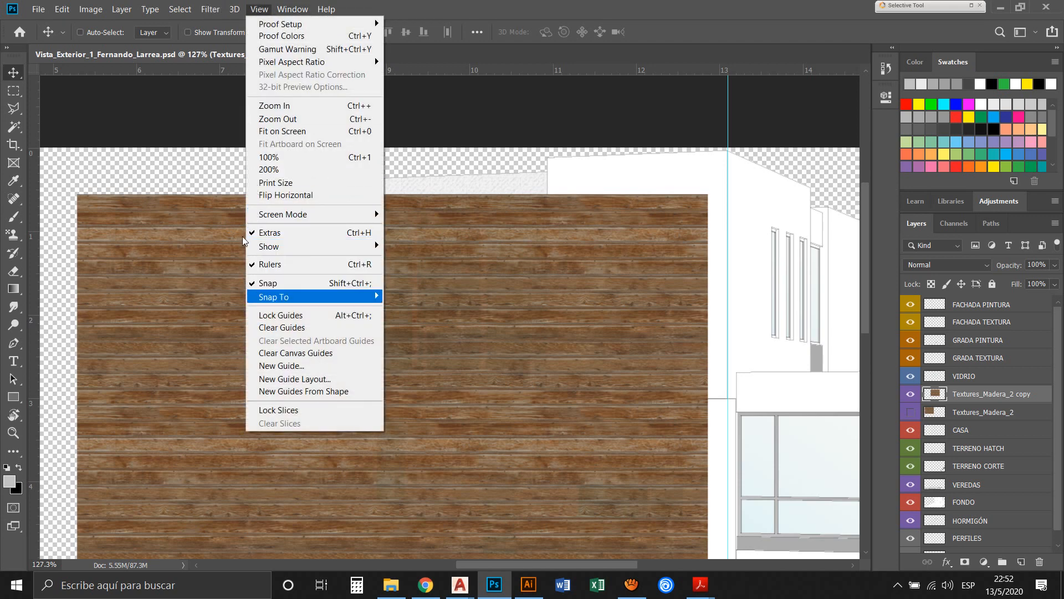
mouse_move(300, 297)
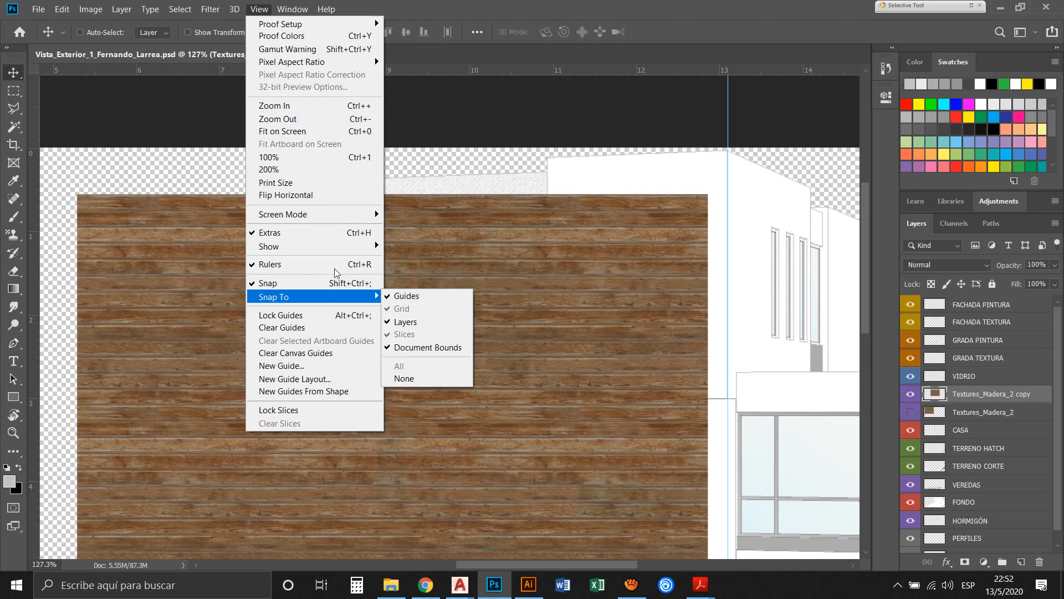
left_click(497, 5)
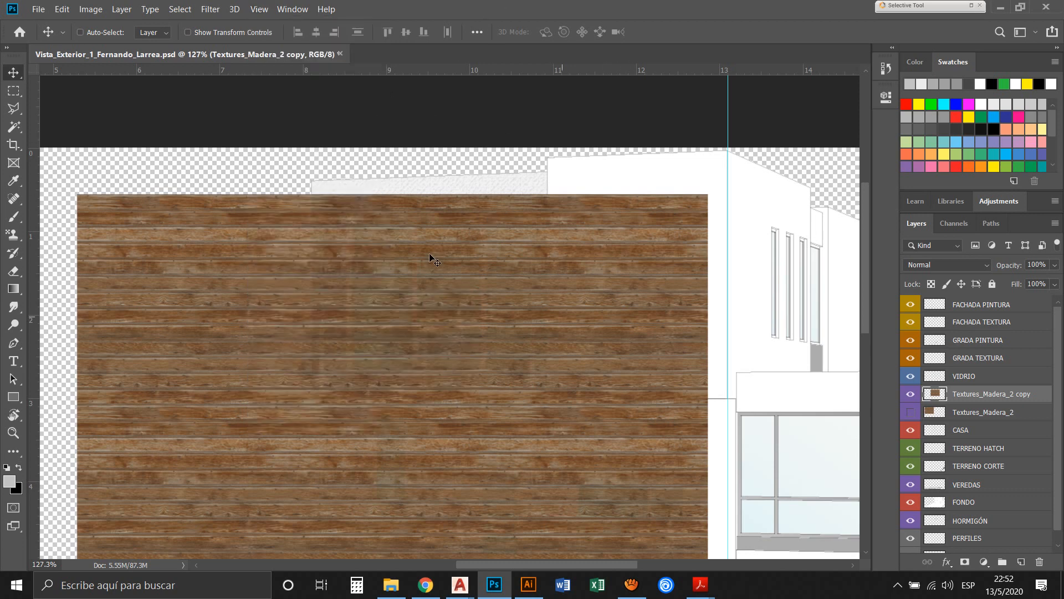
left_click_drag(496, 204, 503, 175)
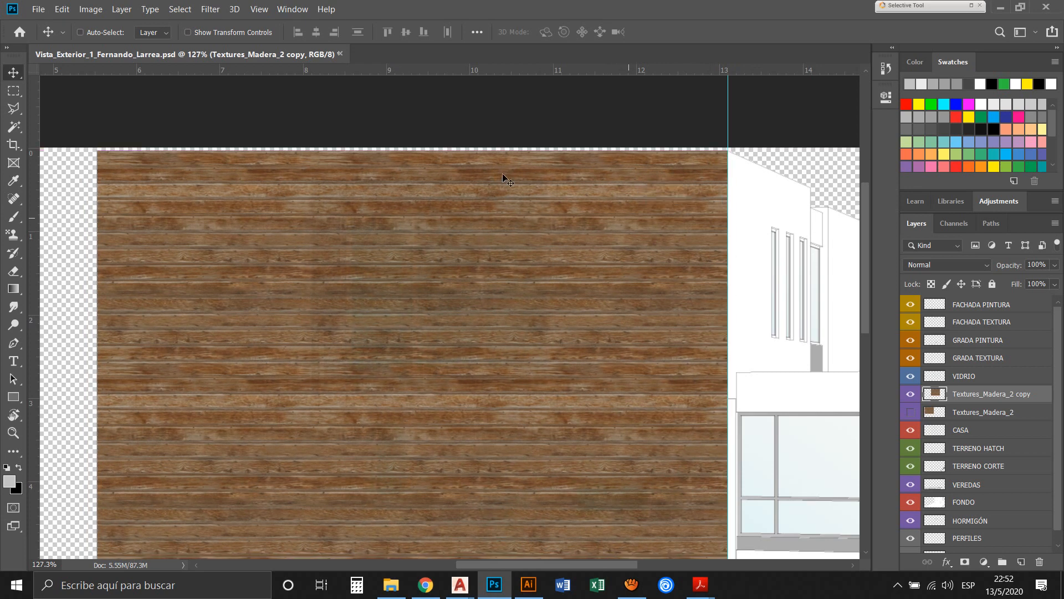
Free Transform the wood texture copy to 28.19% width and 58.89% height, keeping its upper-right corner fixed, to fit the tall block's front face
key("z")
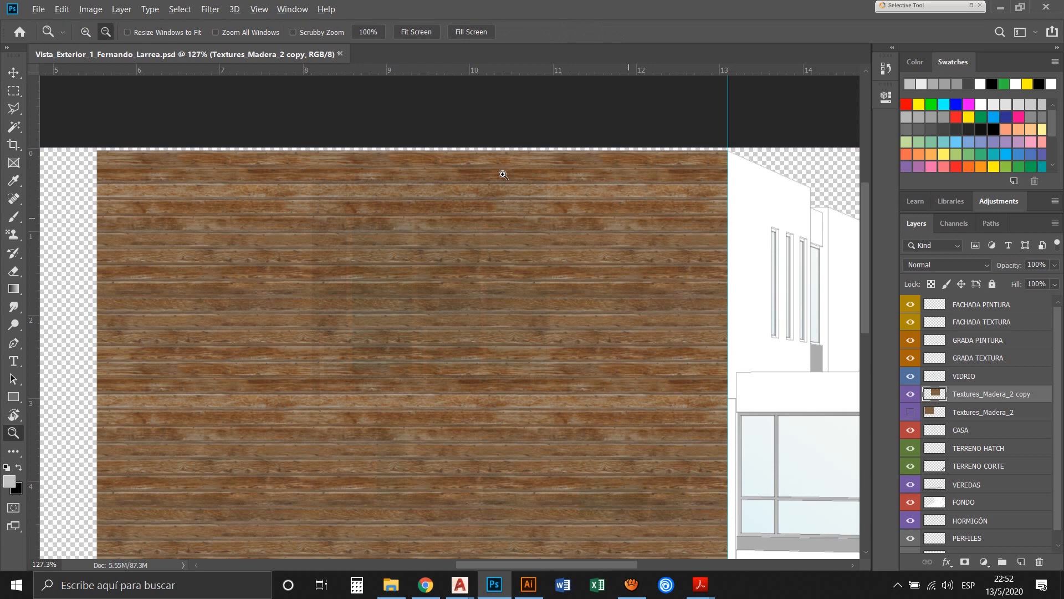
left_click(503, 174, "alt")
key("v")
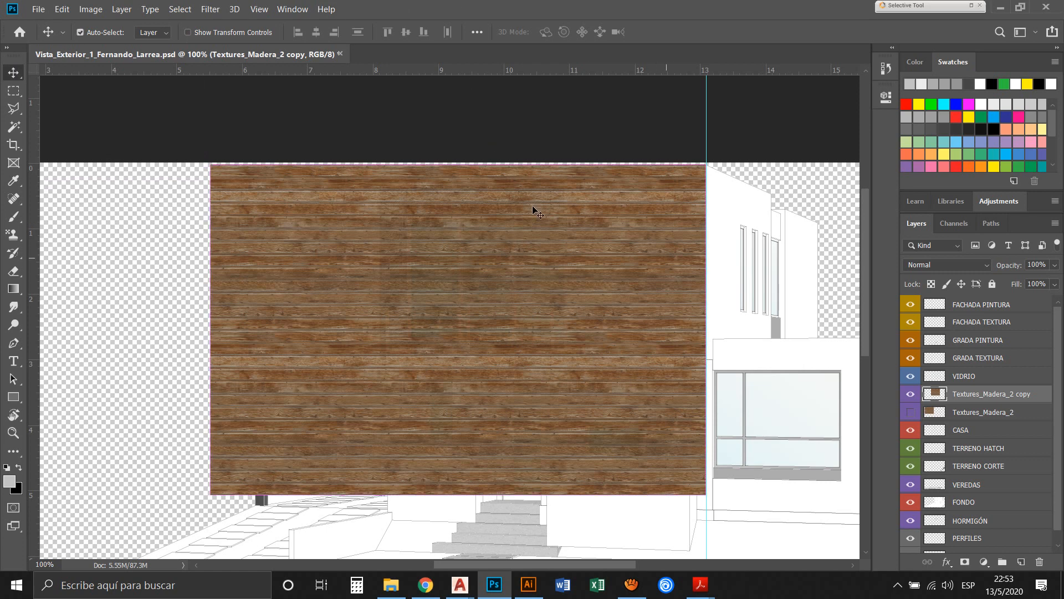
key("ctrl+t")
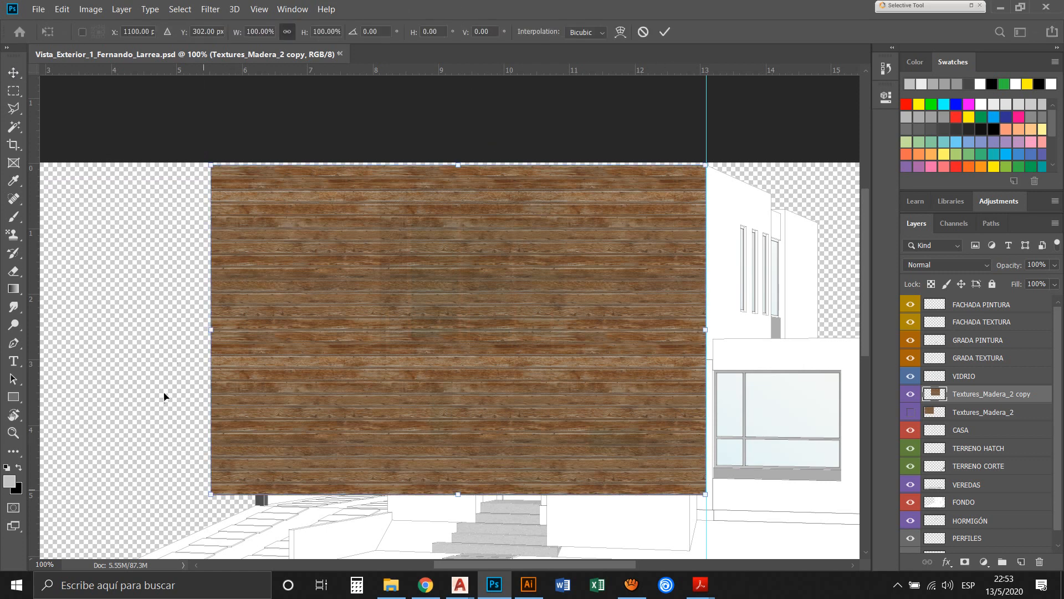
left_click_drag(167, 396, 316, 268)
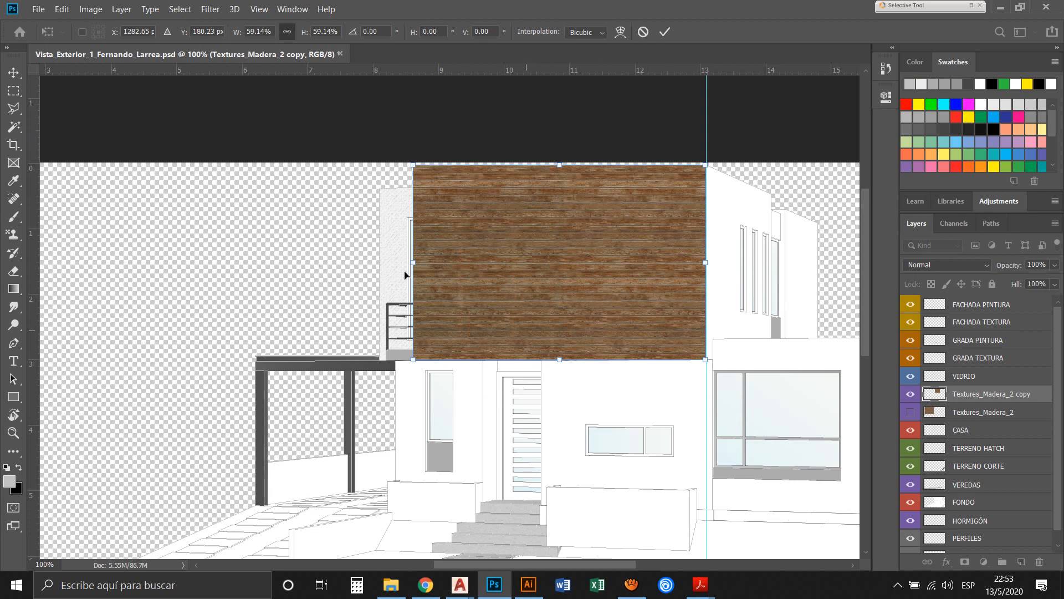
mouse_move(330, 287)
left_mouse_down()
mouse_move(381, 245)
mouse_move(341, 300)
left_mouse_up()
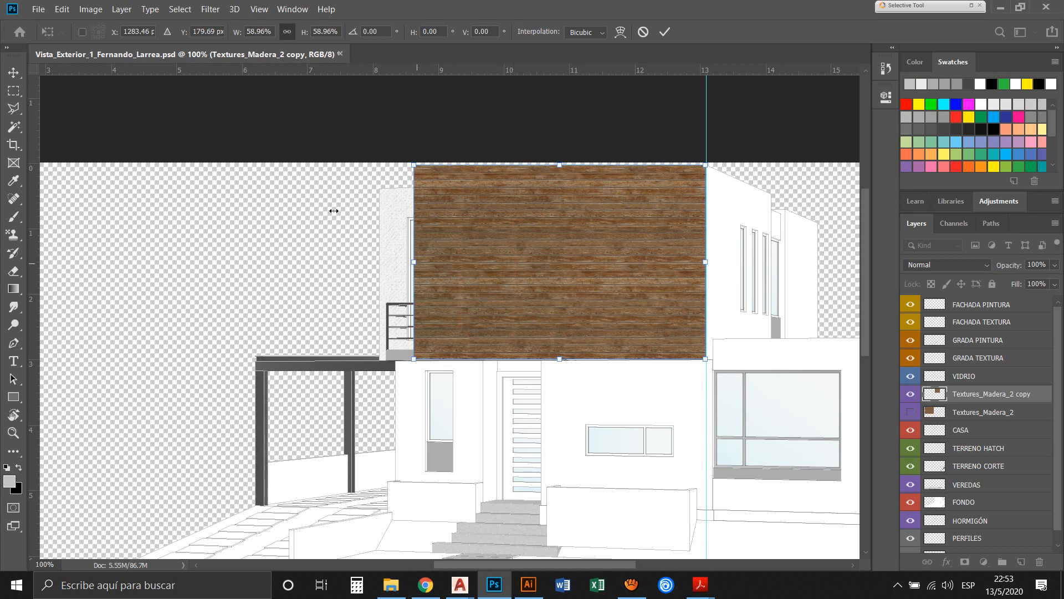
left_click_drag(334, 210, 457, 226)
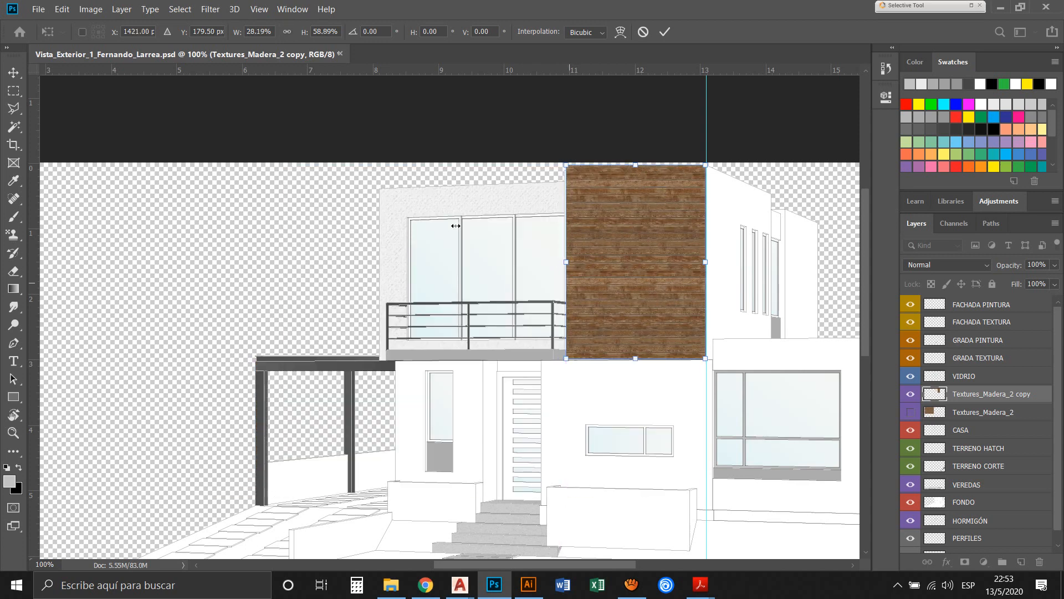
key("Return")
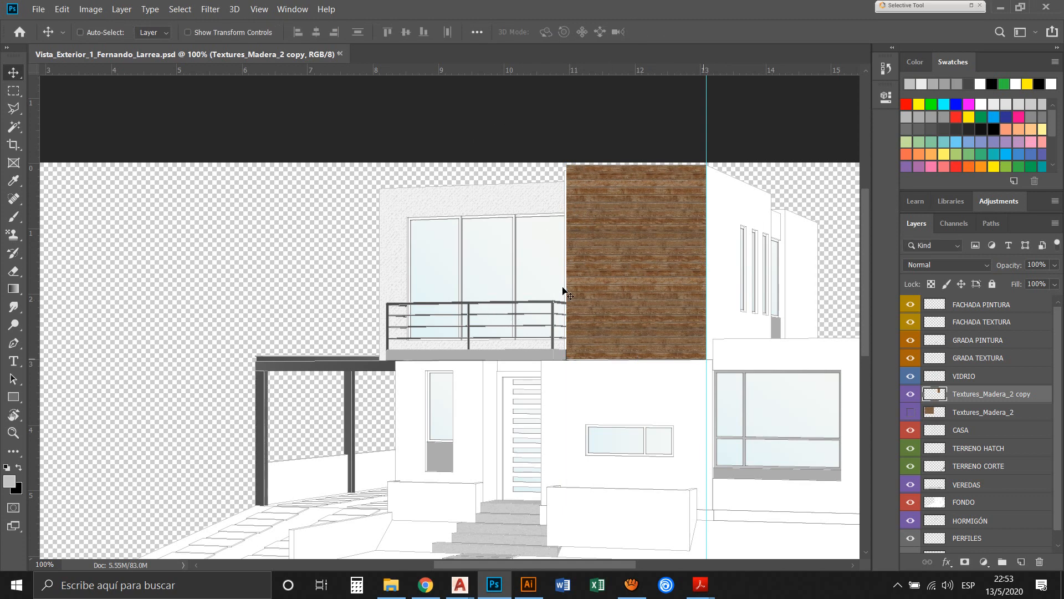
Reorder the Textures_Madera_2 copy layer so it sits directly below the FONDO layer
key("z")
left_click_drag(601, 314, 433, 123)
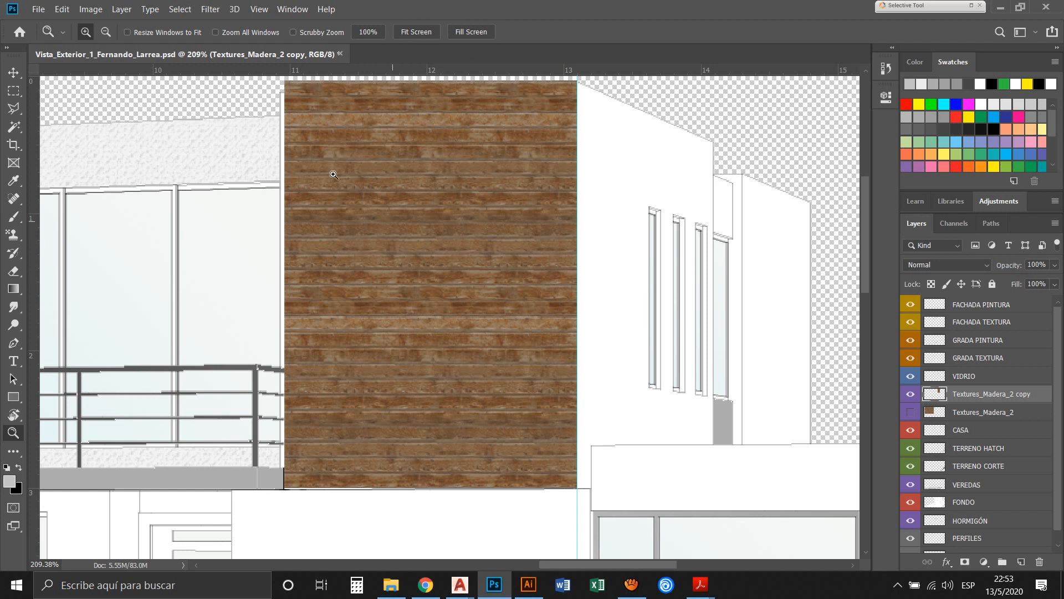
left_click(13, 72)
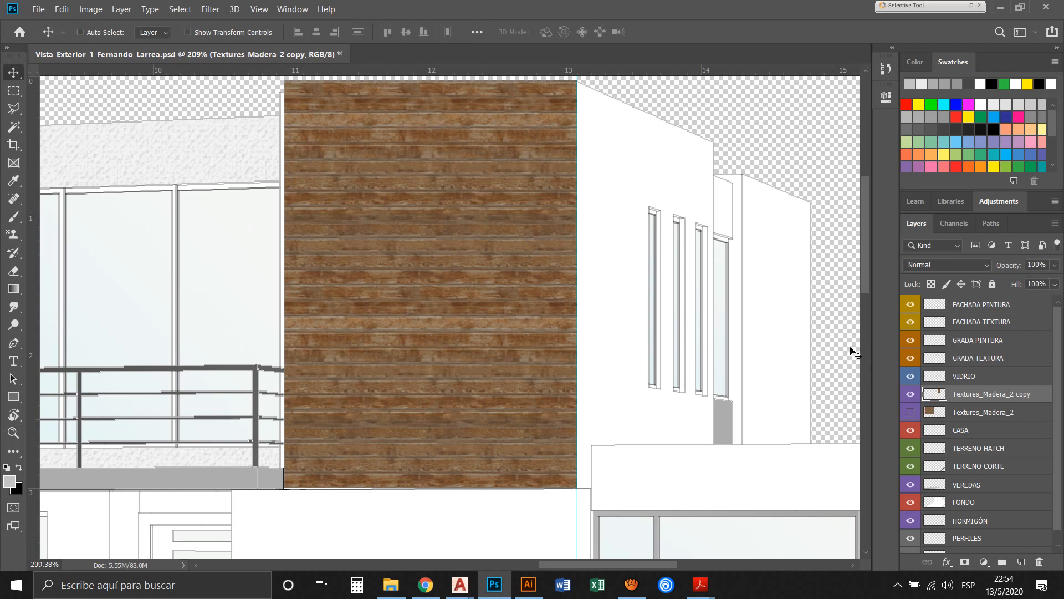
scroll(848, 327, "down", 1)
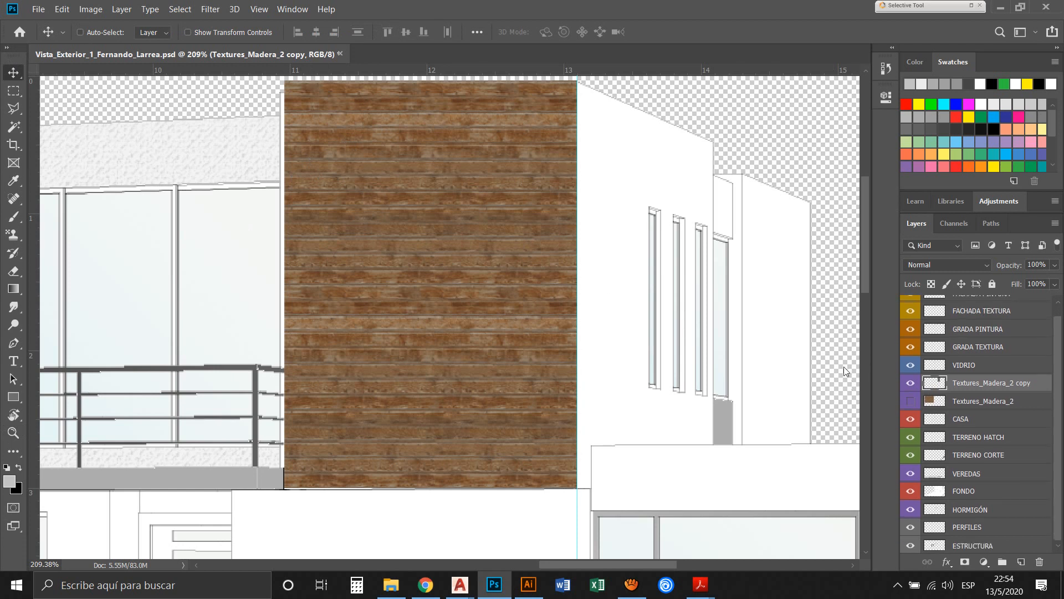
left_click_drag(1037, 383, 1029, 498)
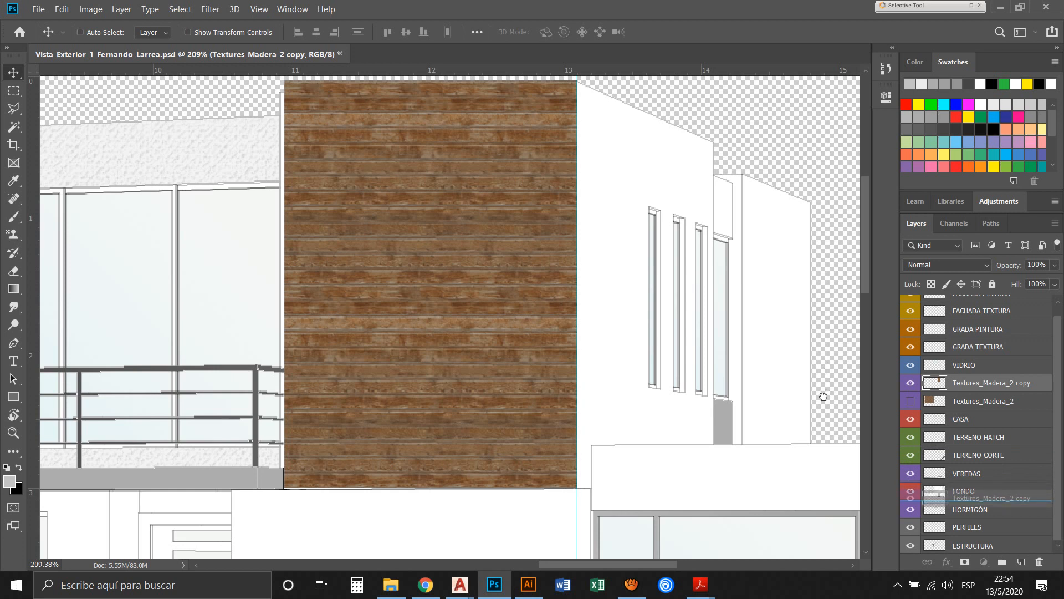
left_click_drag(823, 397, 819, 393)
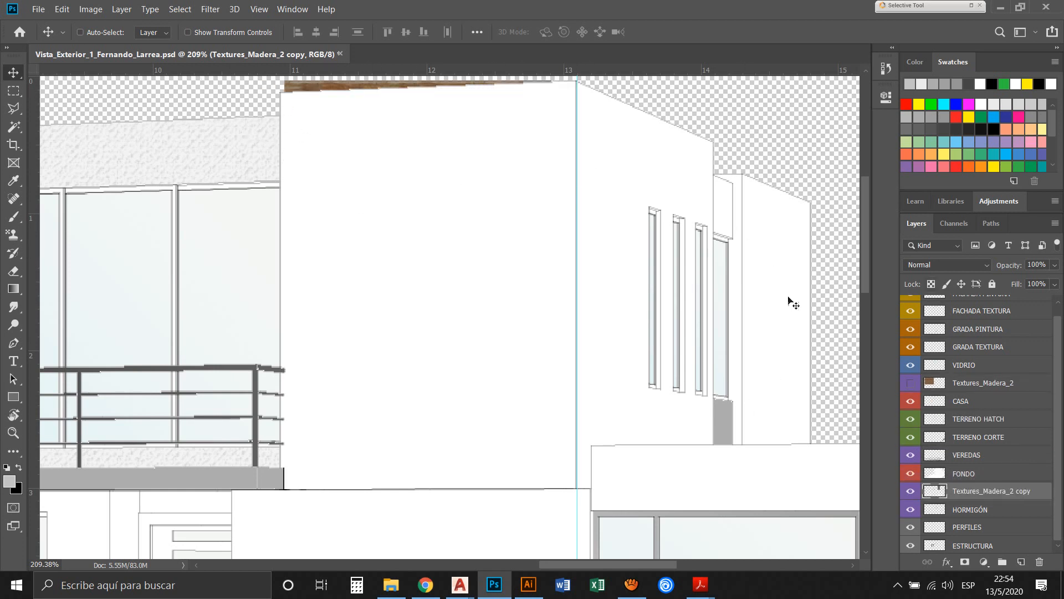
Select the tall block's front face on the CASA layer with the Magic Wand, delete that area from the FONDO layer, and deselect
left_click(798, 331, "ctrl")
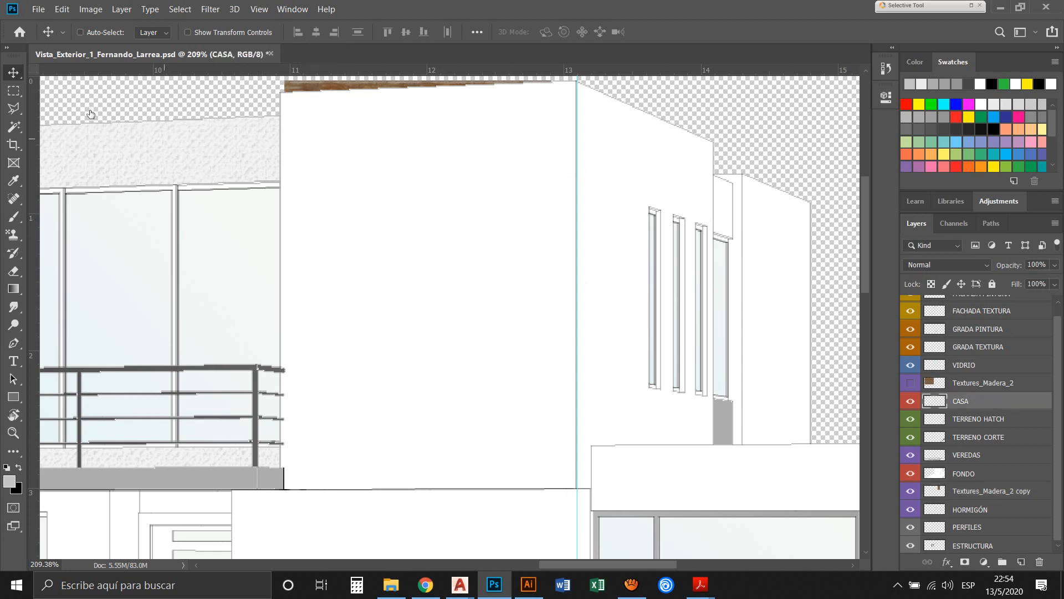
key("w")
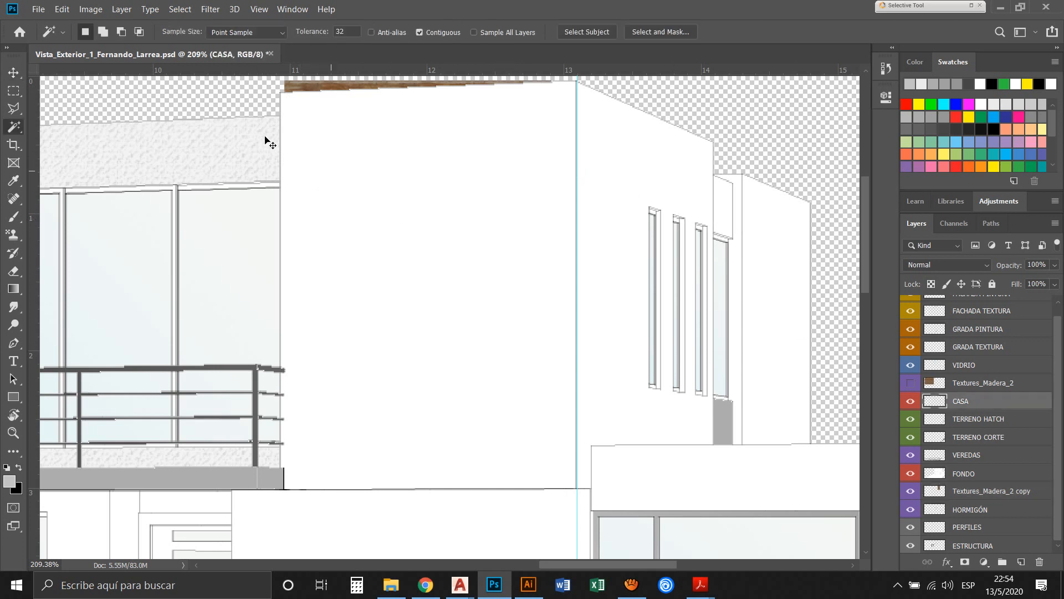
left_click(366, 161)
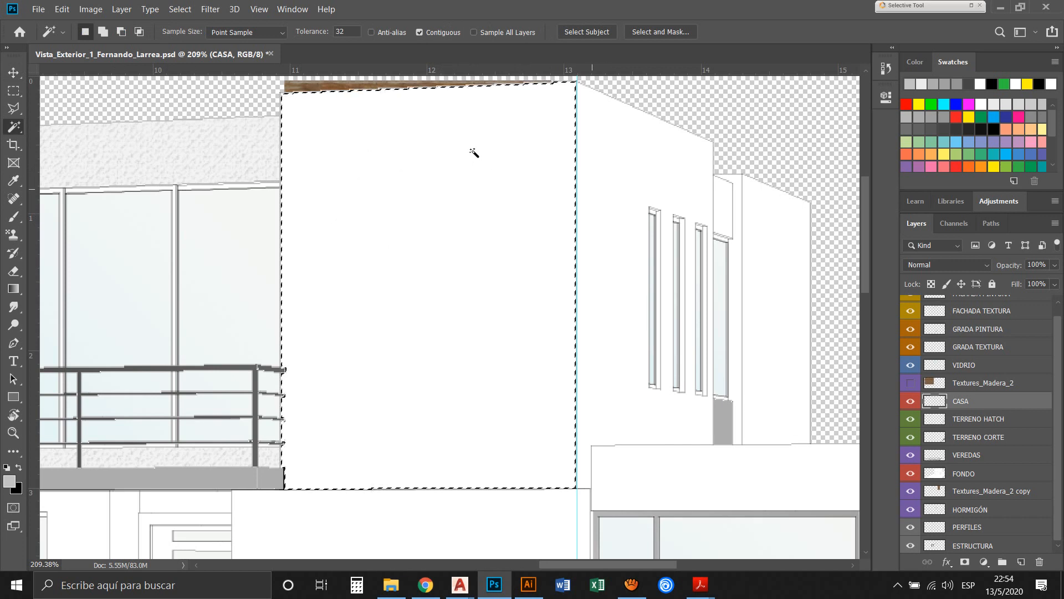
left_click(988, 473)
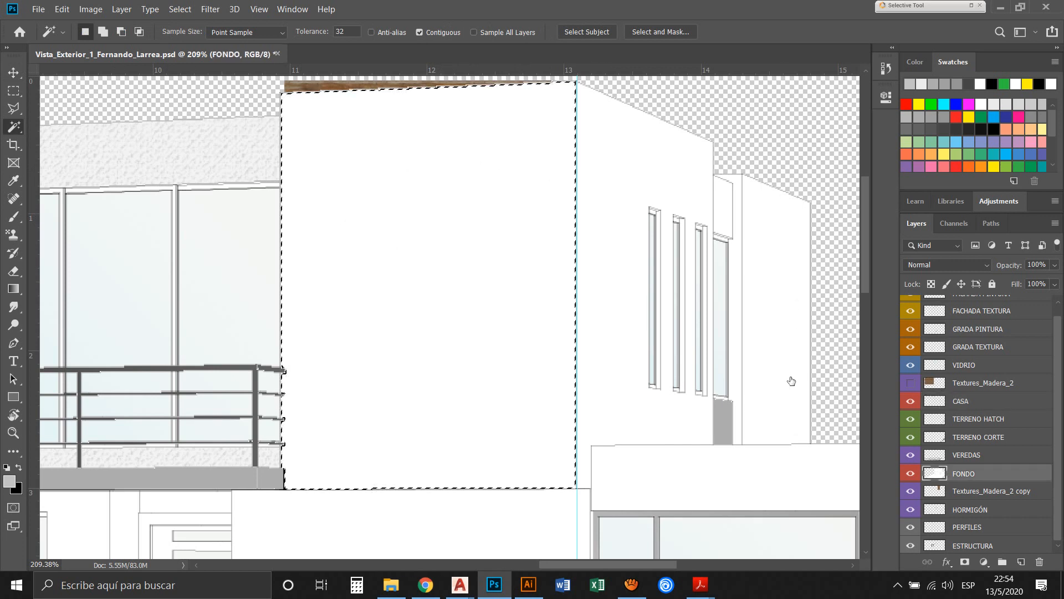
key("Delete")
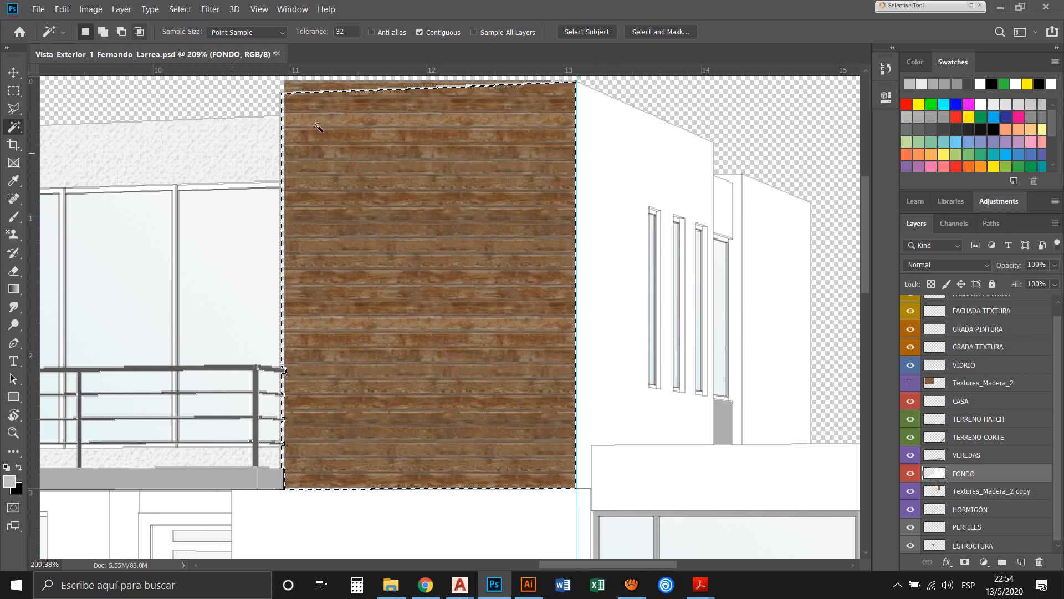
key("ctrl+d")
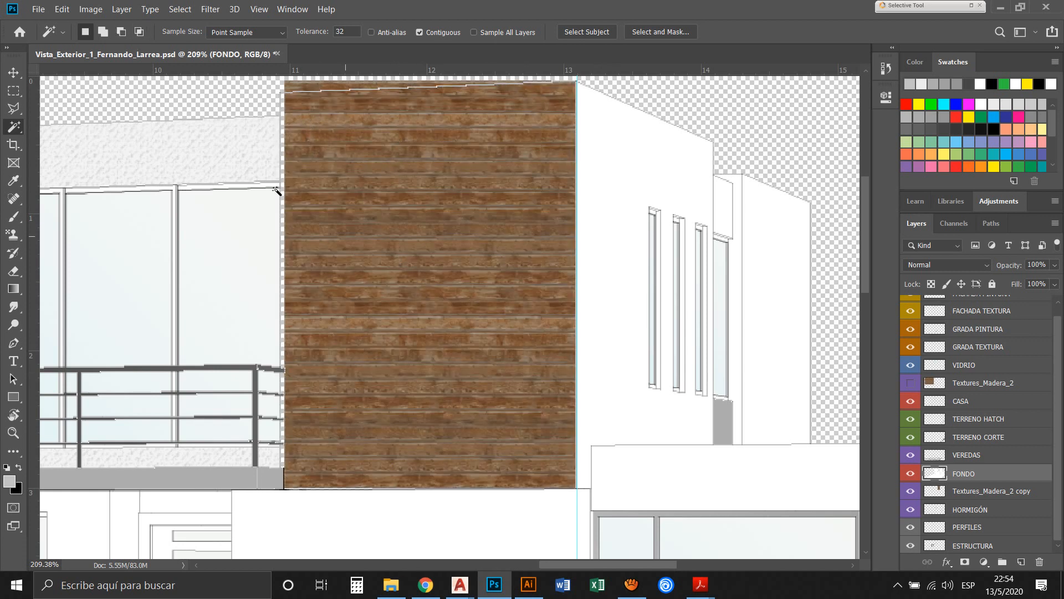
Make the Textures_Madera_2 copy layer below FONDO the active layer, ready for moving and transforming
left_click(13, 72)
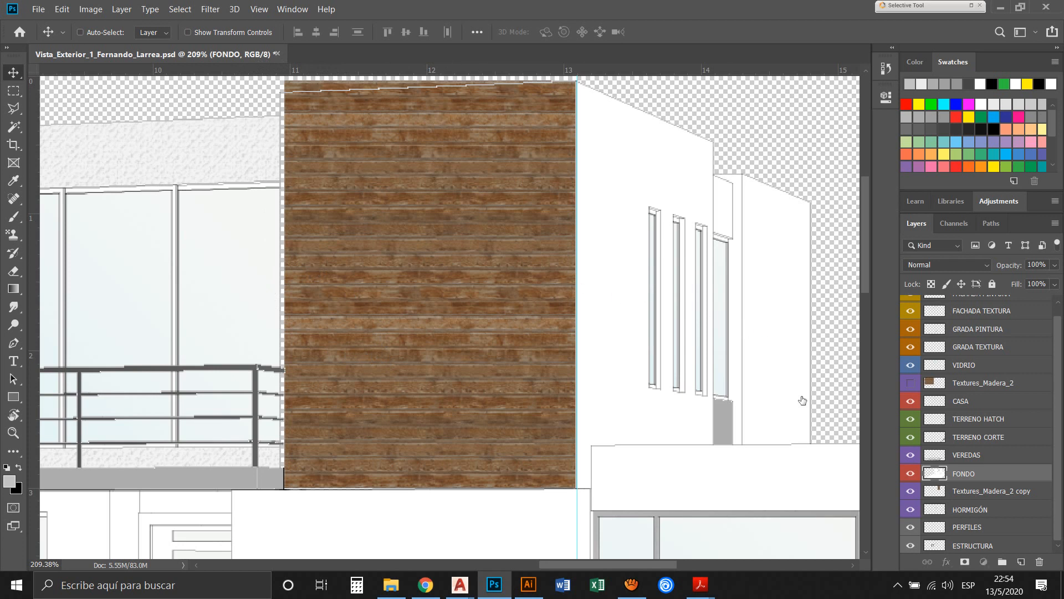
key("alt+bracketleft")
Try to Free Transform the wood texture copy to 101.59% width and distort its upper-left corner inward and down
key("ctrl+t")
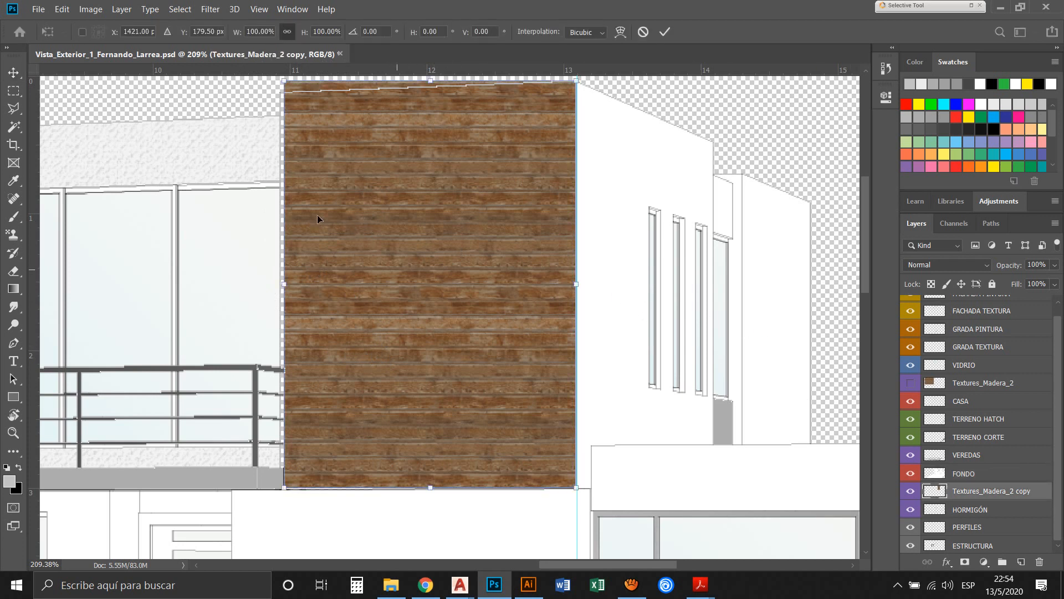
left_click_drag(225, 227, 221, 221)
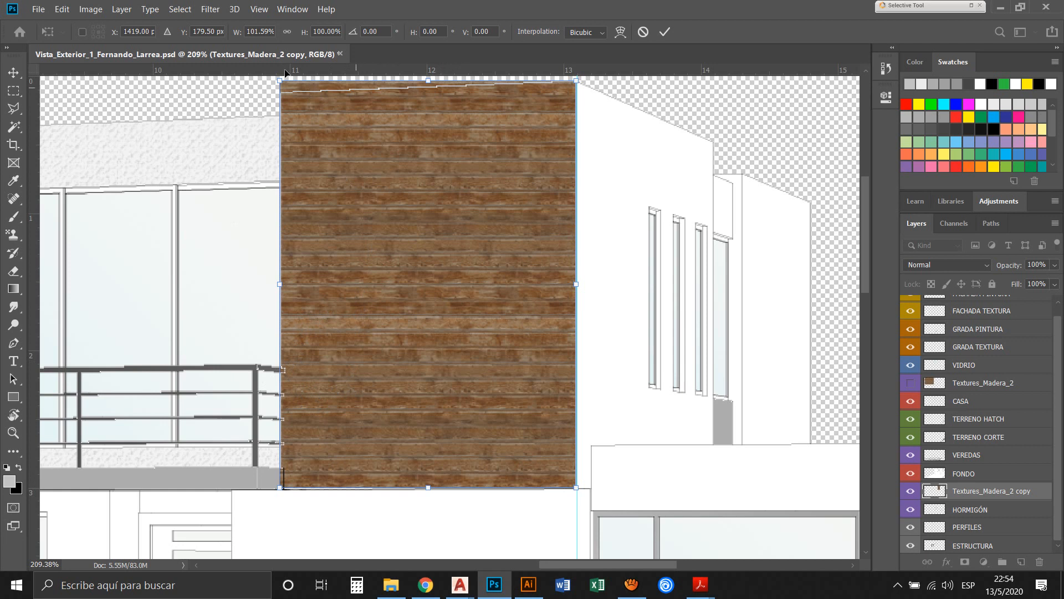
right_click(375, 215)
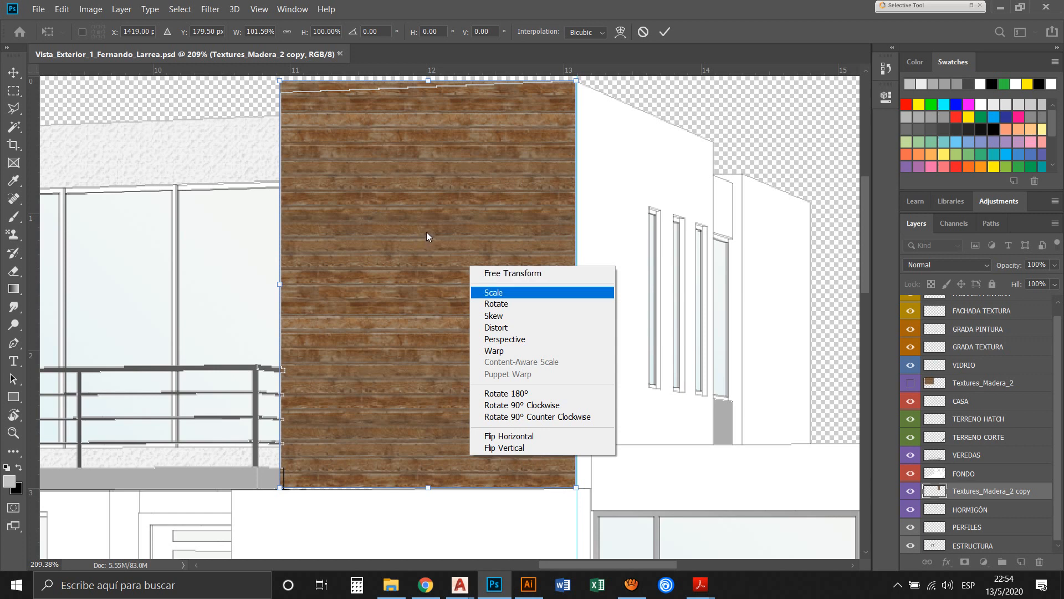
key("Down")
key("Down")
key("Down")
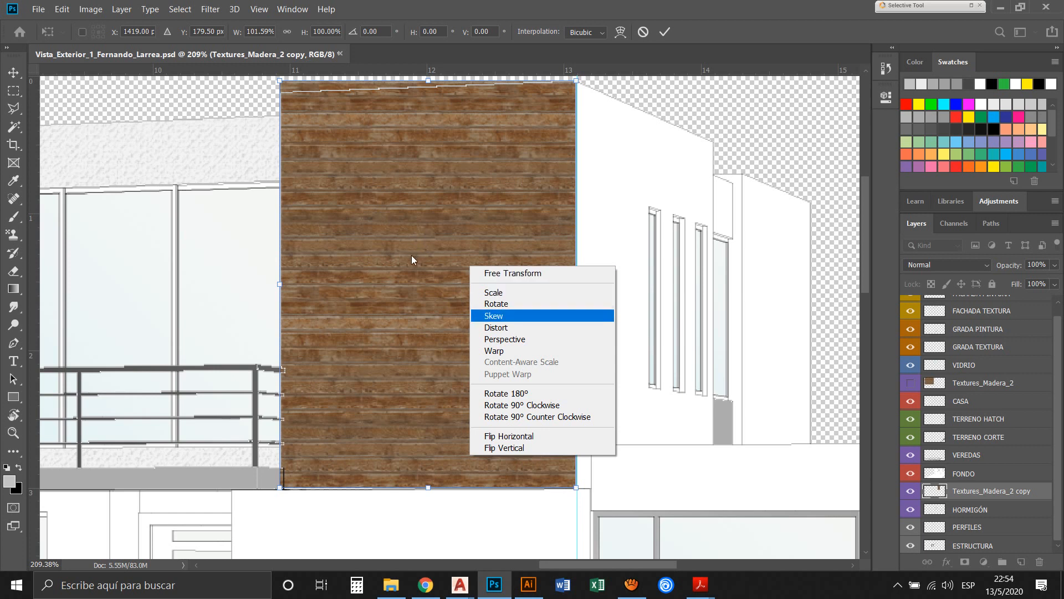
key("Down")
key("Down")
key("Up")
key("Up")
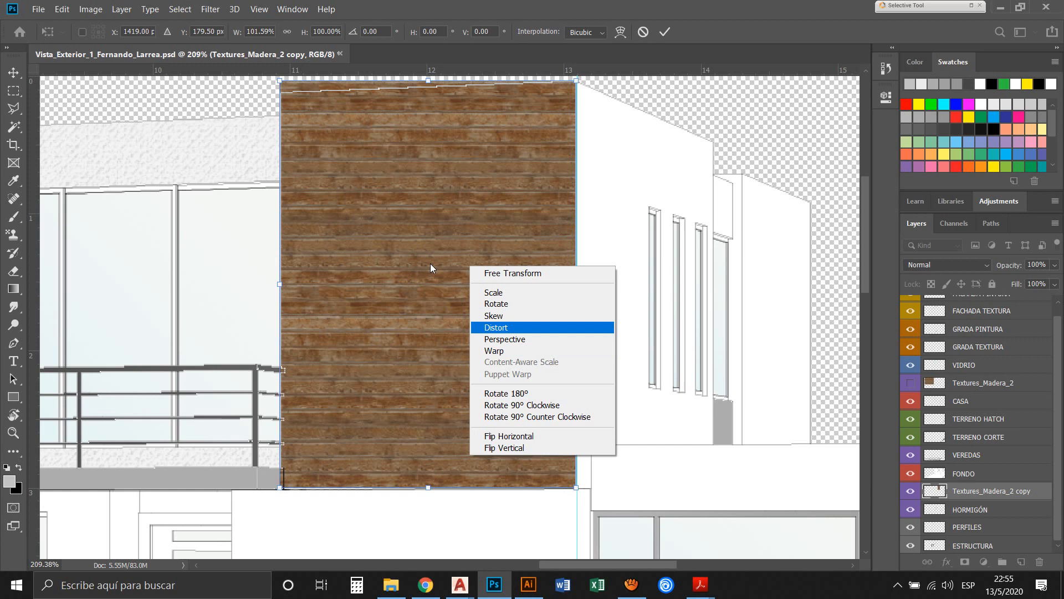
key("Return")
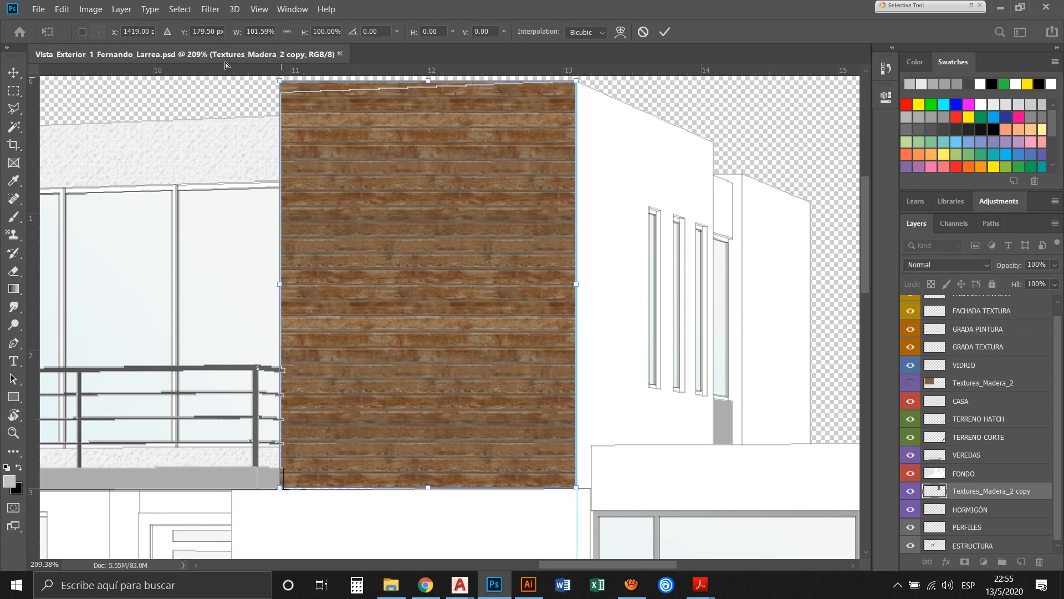
left_click_drag(279, 80, 277, 159)
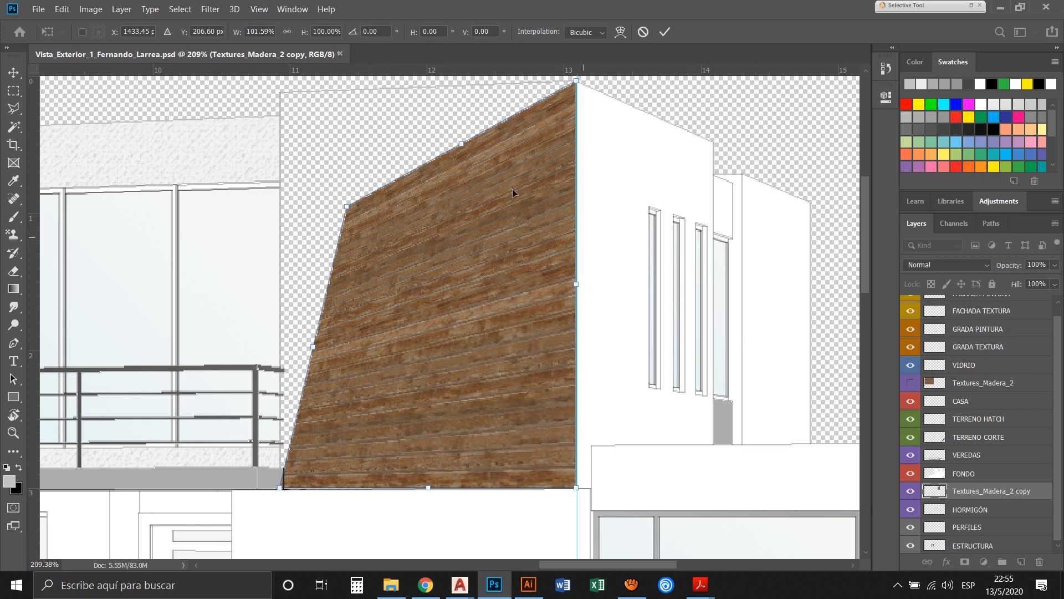
left_click(13, 432)
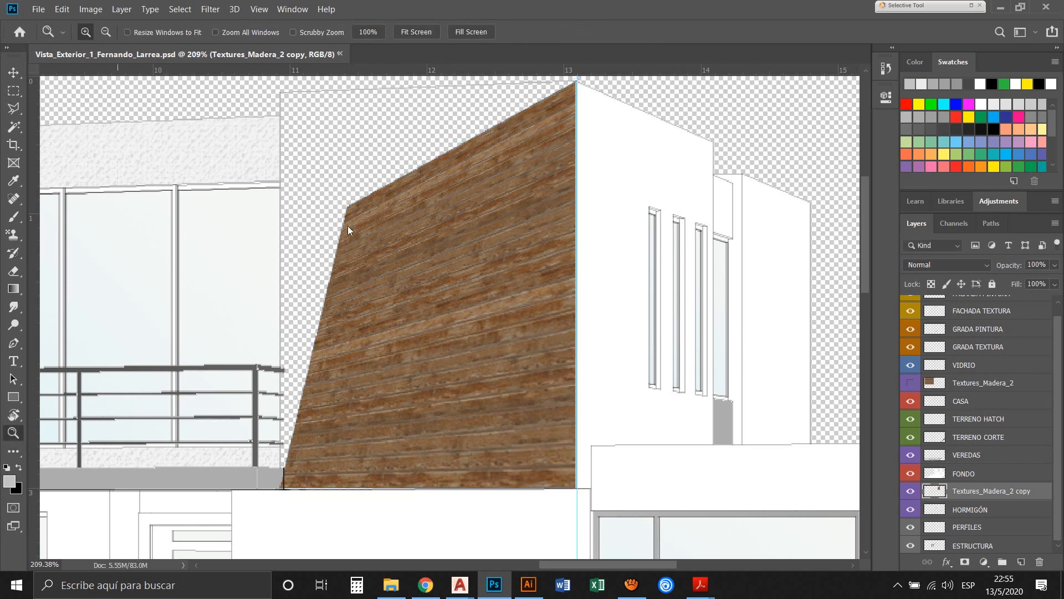
left_click(359, 172, "alt")
left_click(359, 171, "alt")
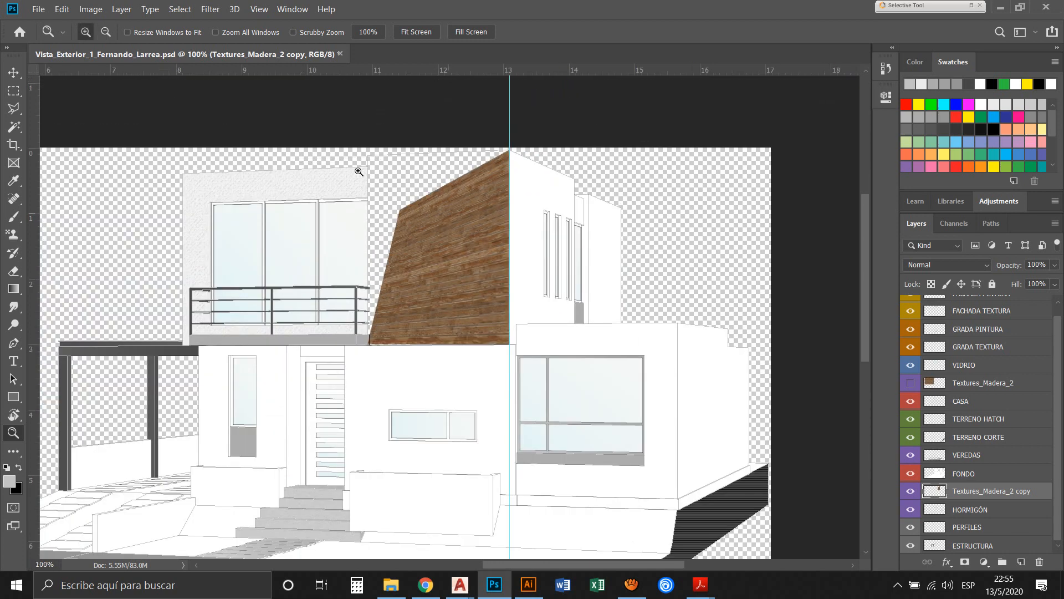
left_click(358, 172)
left_click(358, 172)
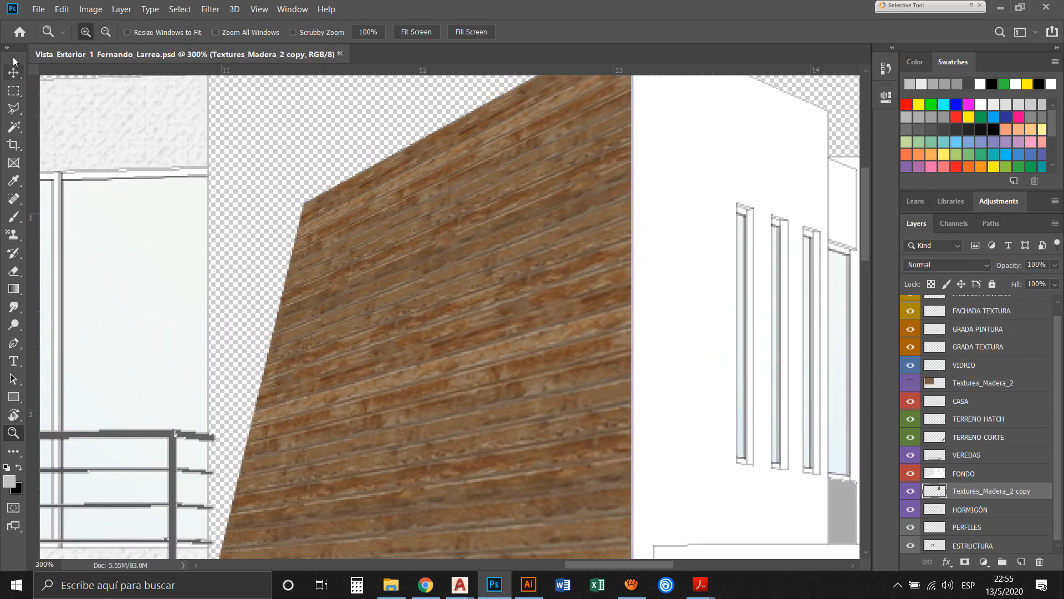
left_click(13, 72)
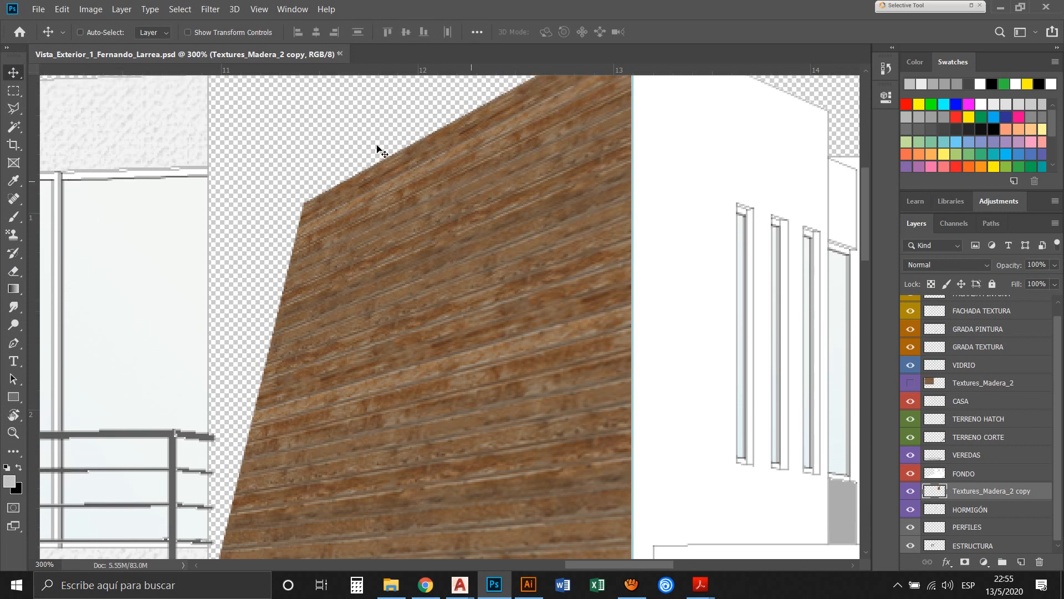
key("z")
left_click(378, 146, "alt")
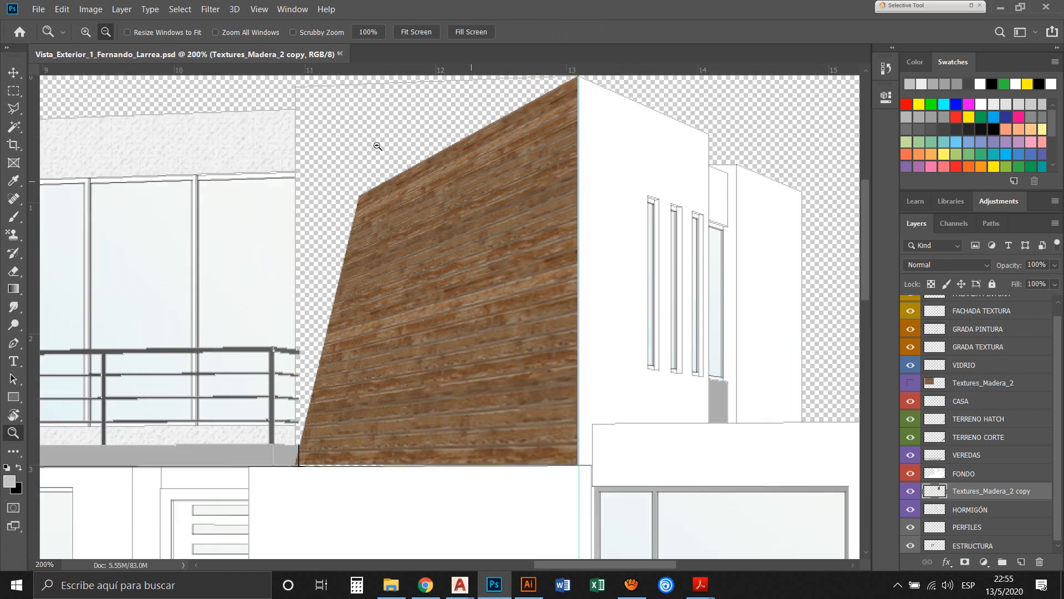
left_click_drag(378, 147, 459, 173)
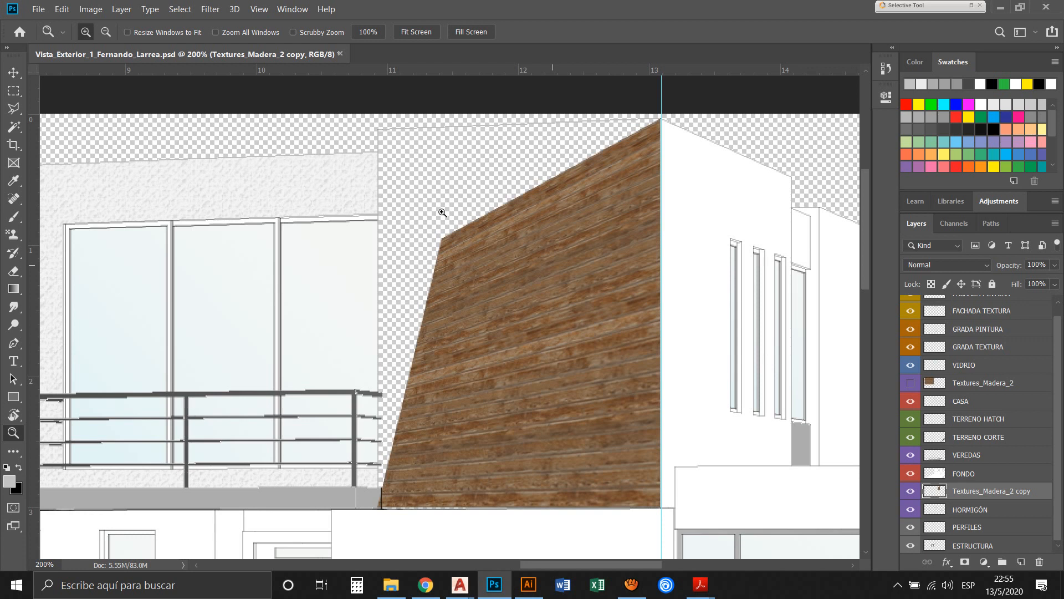
key("v")
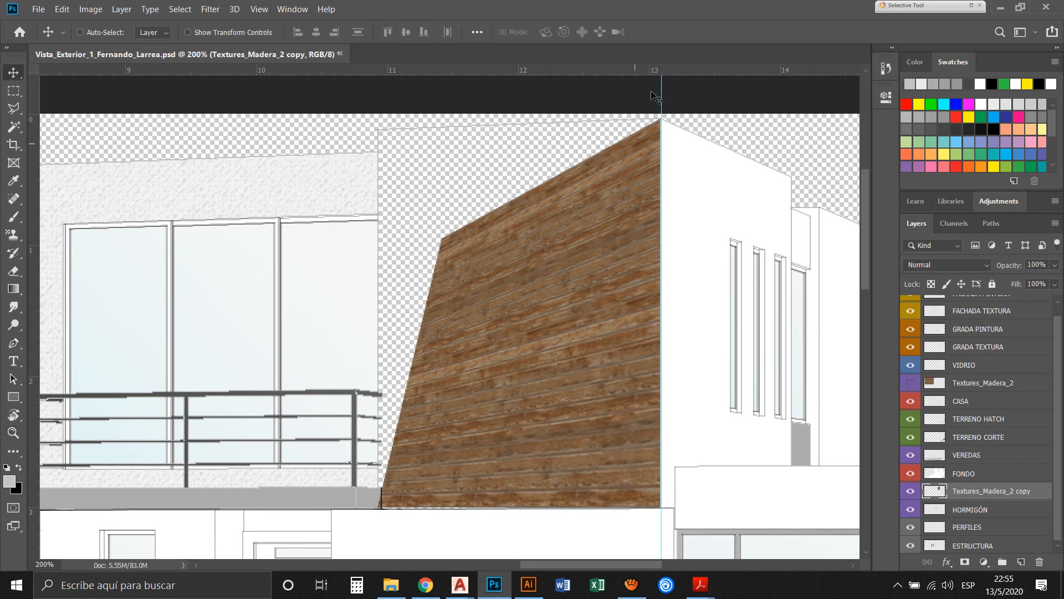
key("ctrl+t")
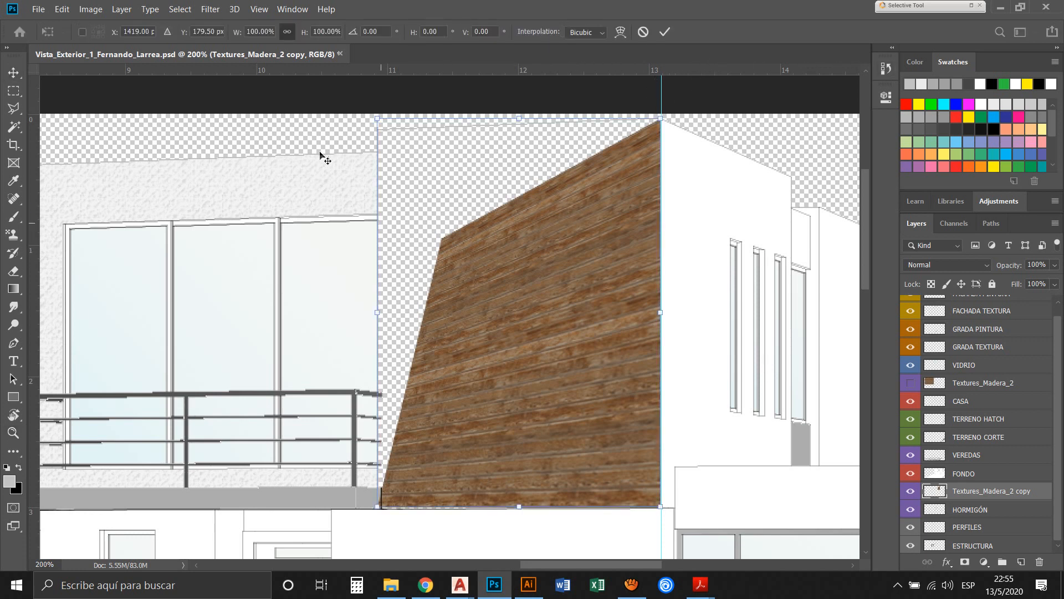
left_click_drag(377, 118, 431, 189)
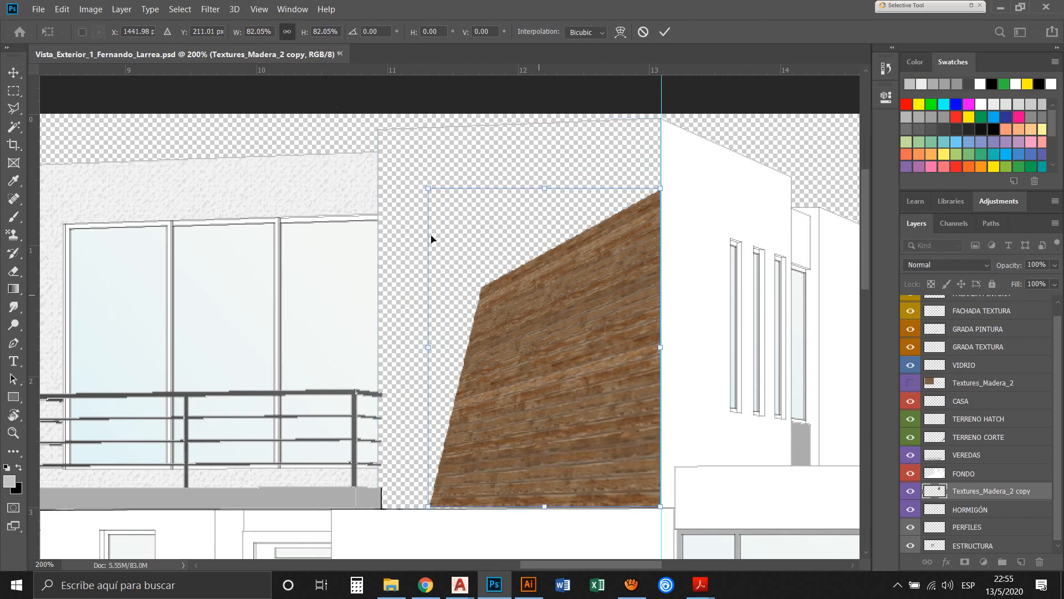
key("Escape")
Undo the last Free Transform of the wood texture copy, checking it against the document history
left_click(886, 68)
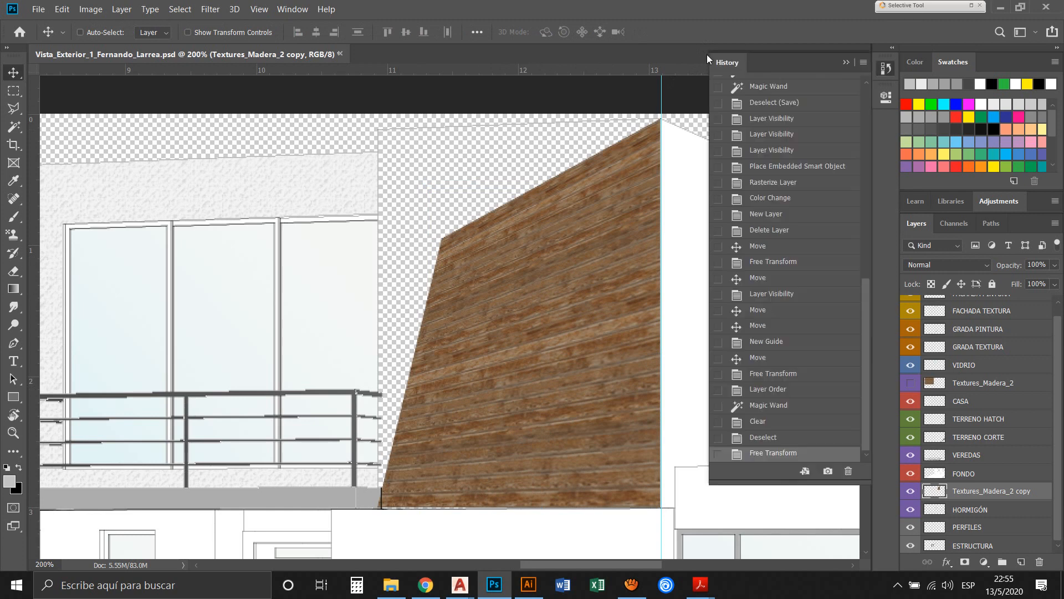
key("ctrl+z")
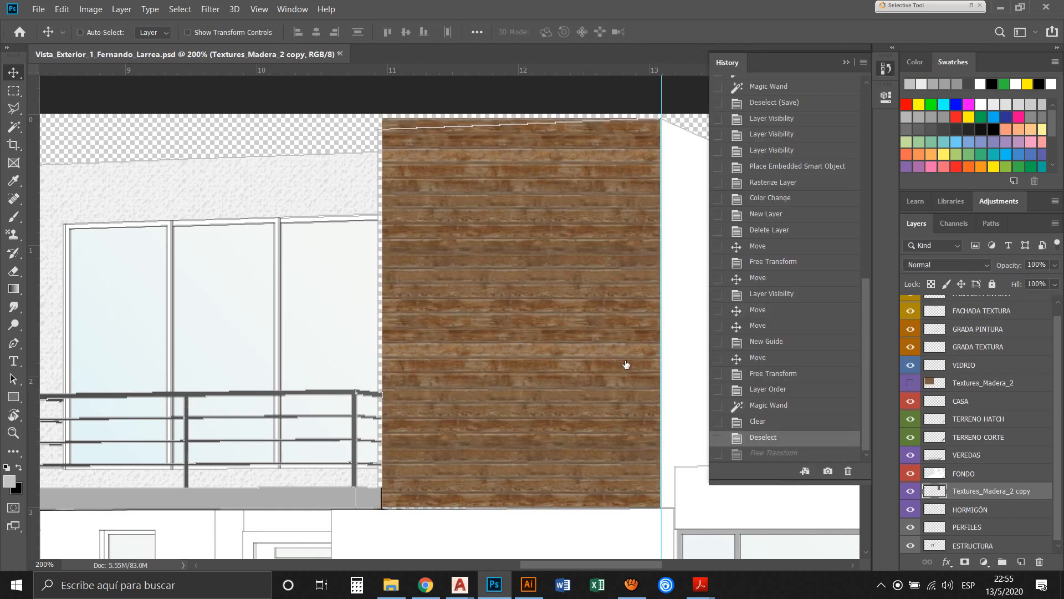
key("ctrl+shift+z")
key("ctrl+z")
left_click(672, 51)
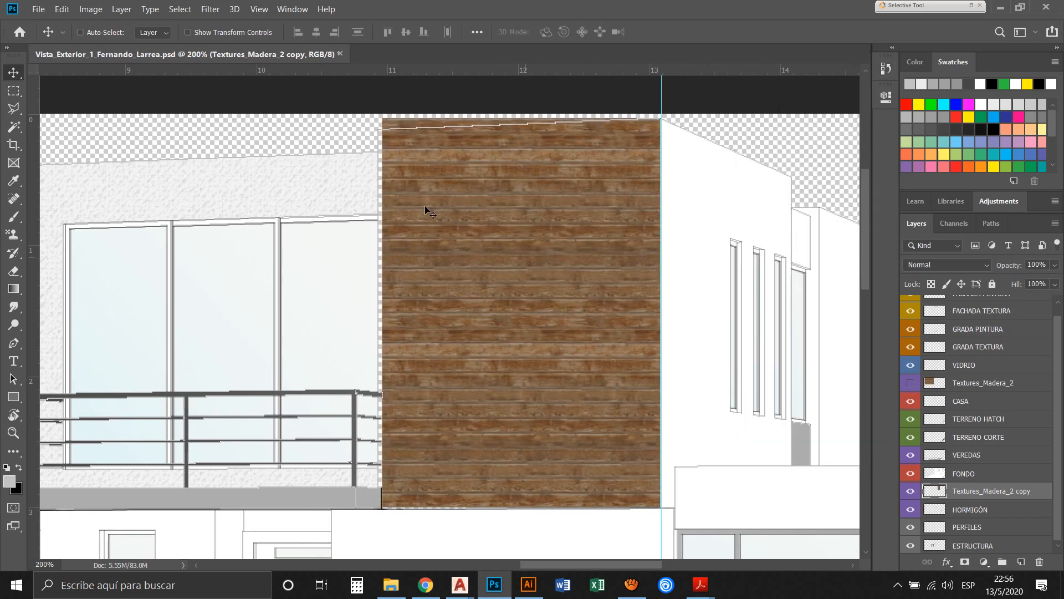
Free Transform the wood texture copy to 101.59% width, extending only its left side to the tall block's left edge
left_click_drag(425, 207, 447, 223)
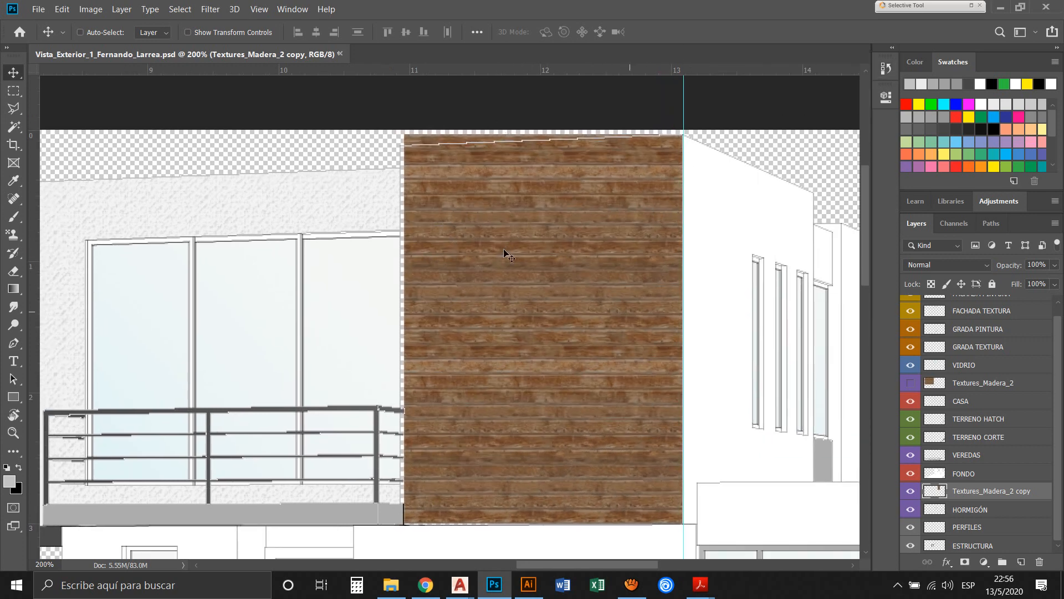
key("z")
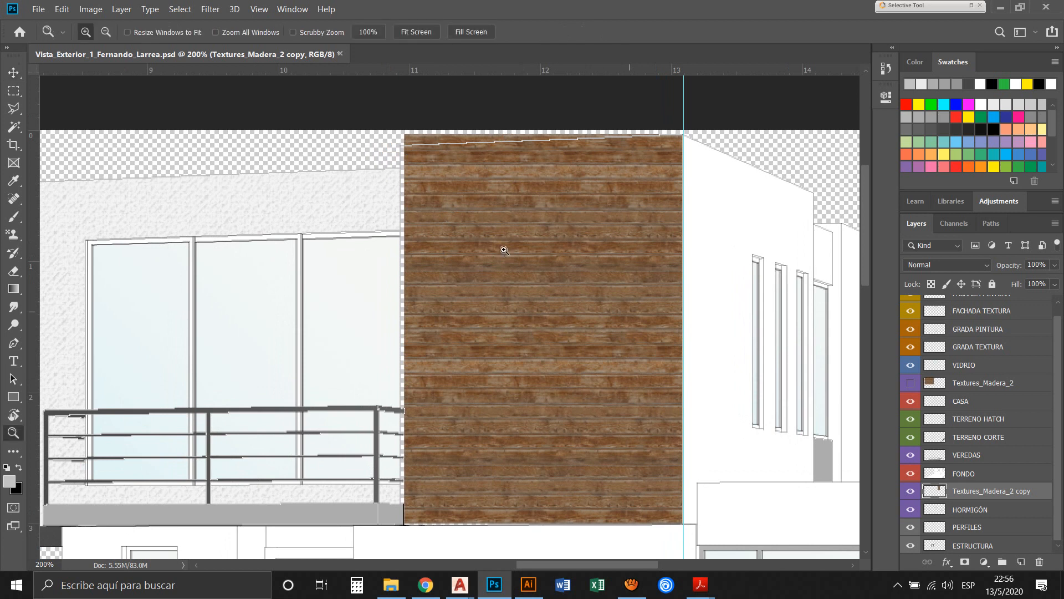
key("ctrl+t")
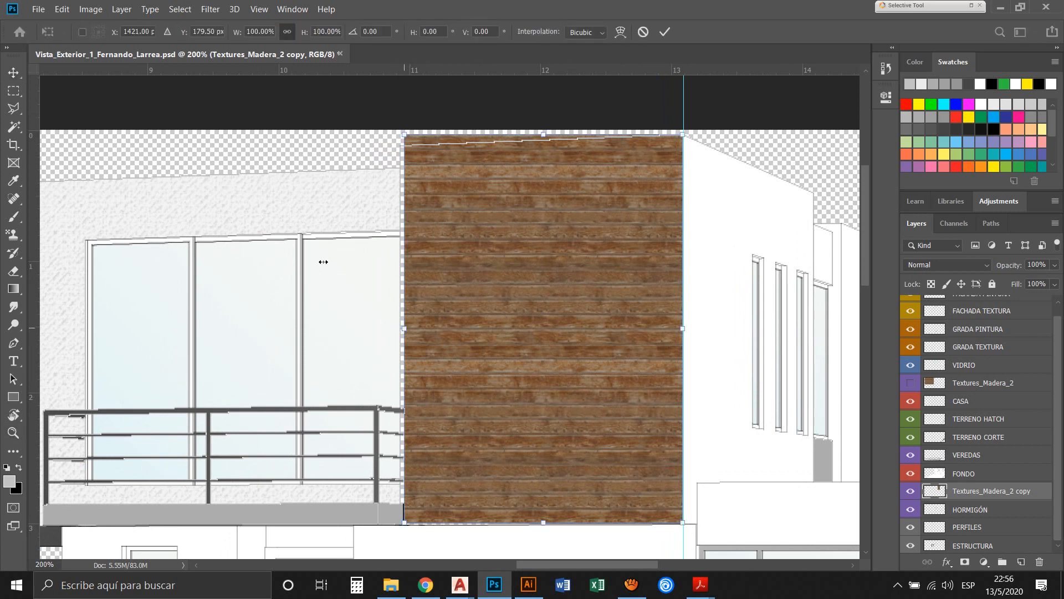
mouse_move(322, 262)
left_mouse_down()
mouse_move(332, 264)
mouse_move(318, 269)
left_mouse_up()
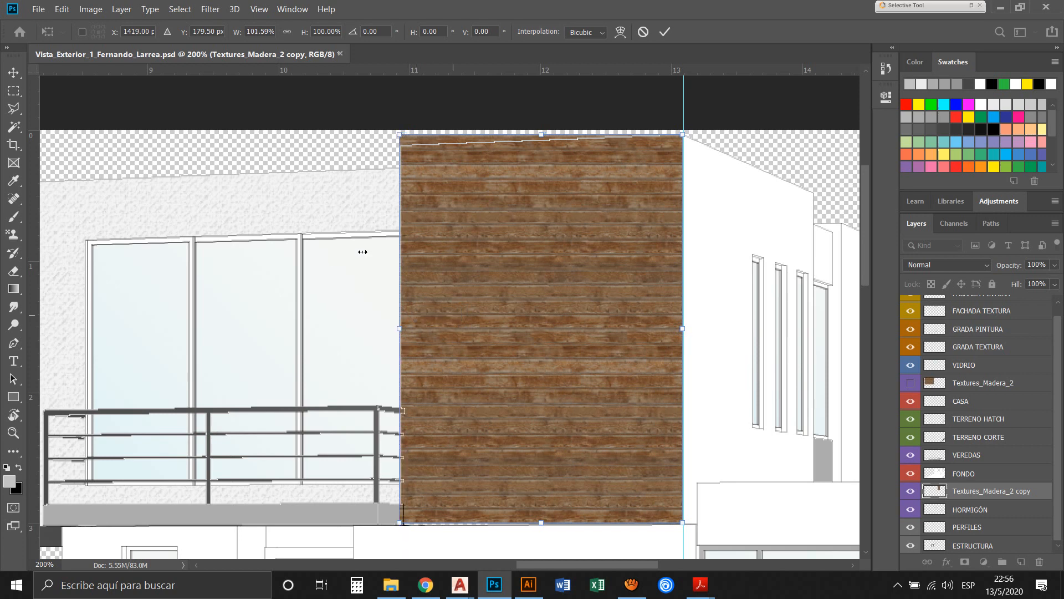
Distort the wood texture copy, lowering its upper-left corner to a -2.13° vertical skew and its lower-left corner slightly to follow the block's edges
right_click(364, 255)
mouse_move(320, 110)
left_mouse_down()
mouse_move(277, 161)
mouse_move(441, 198)
mouse_move(227, 220)
mouse_move(307, 201)
mouse_move(183, 174)
mouse_move(282, 176)
mouse_move(321, 118)
left_mouse_up()
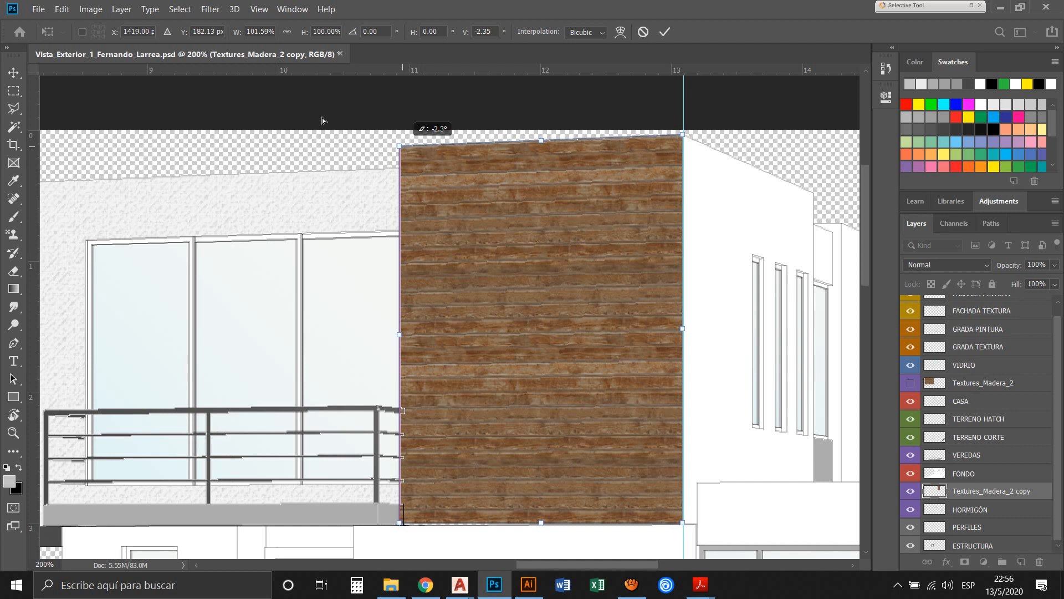
left_click_drag(321, 118, 318, 118)
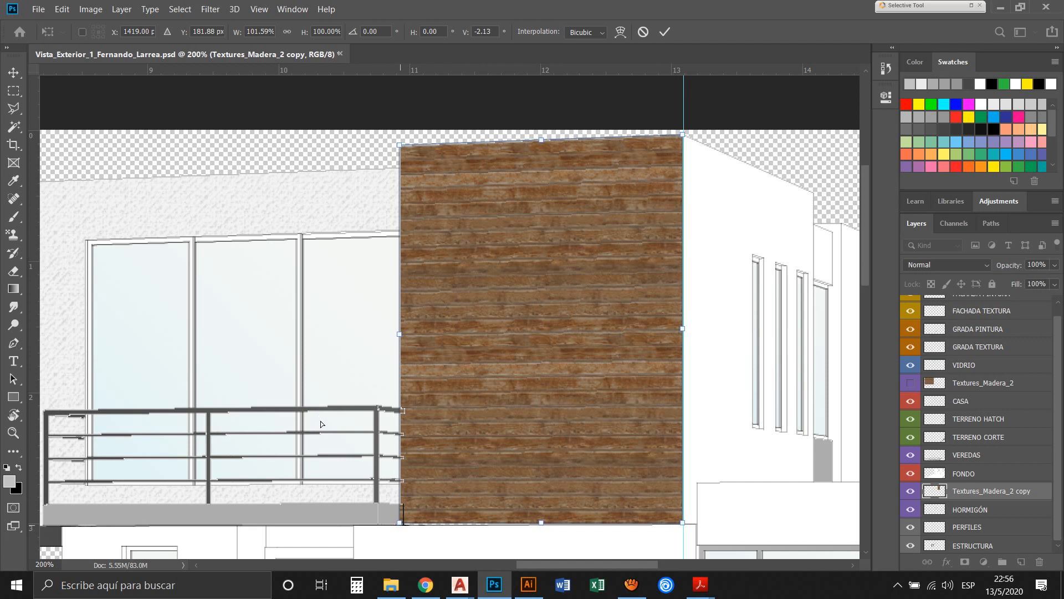
left_click_drag(321, 421, 320, 425)
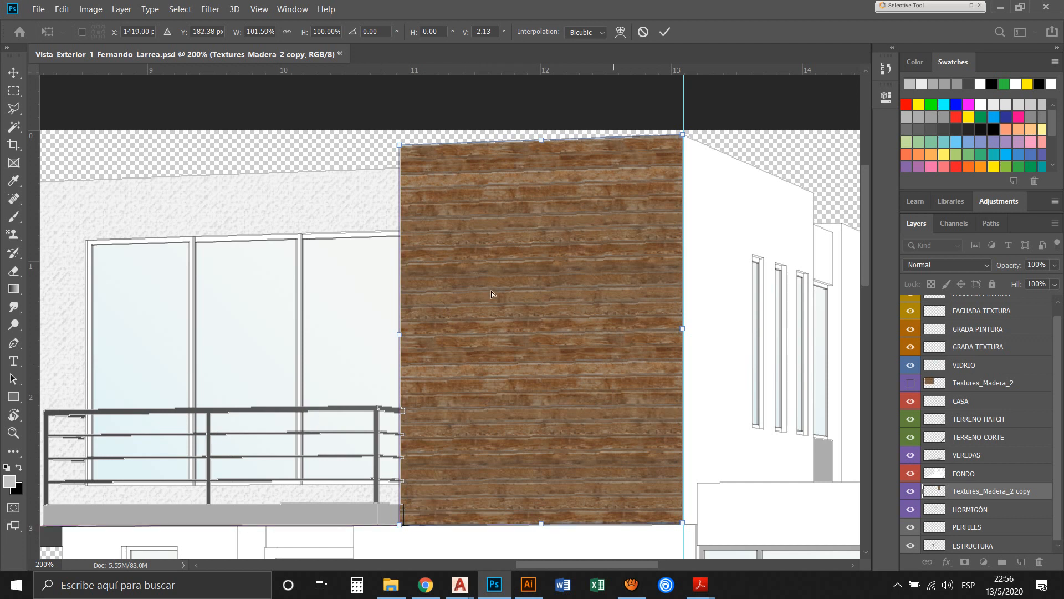
key("z")
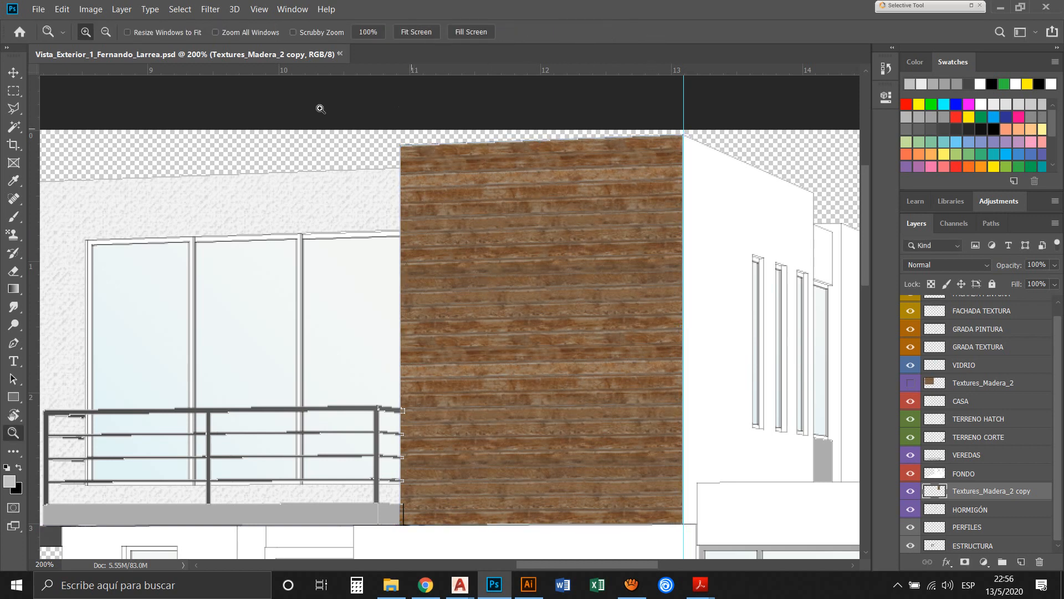
Erase the rectangular strip of wood texture spilling past the dark edge line onto the balcony slab at the tall block's lower-left corner
left_click_drag(397, 135, 385, 163)
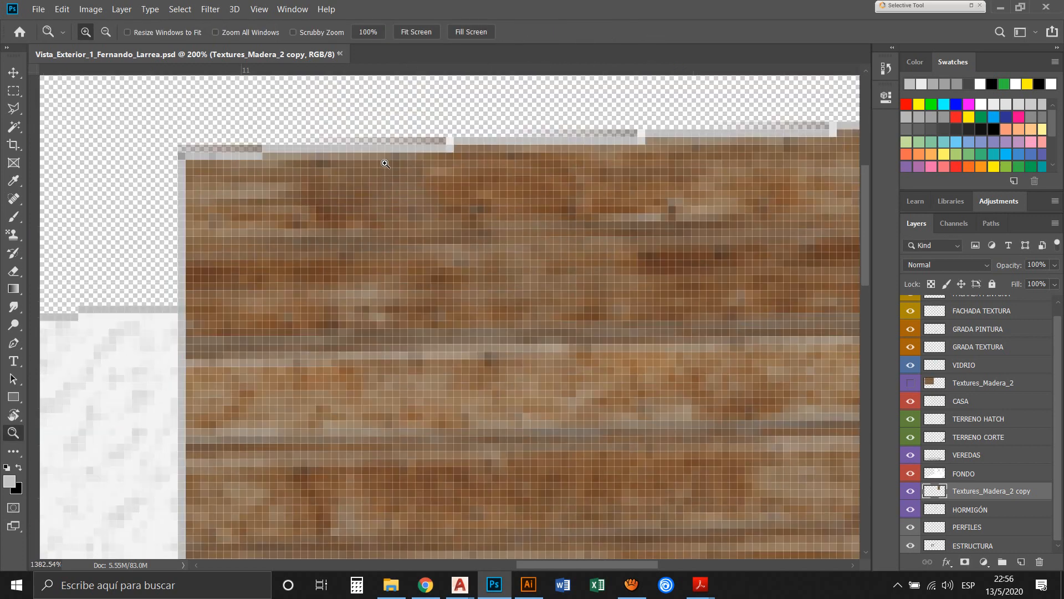
left_click(410, 203, "alt")
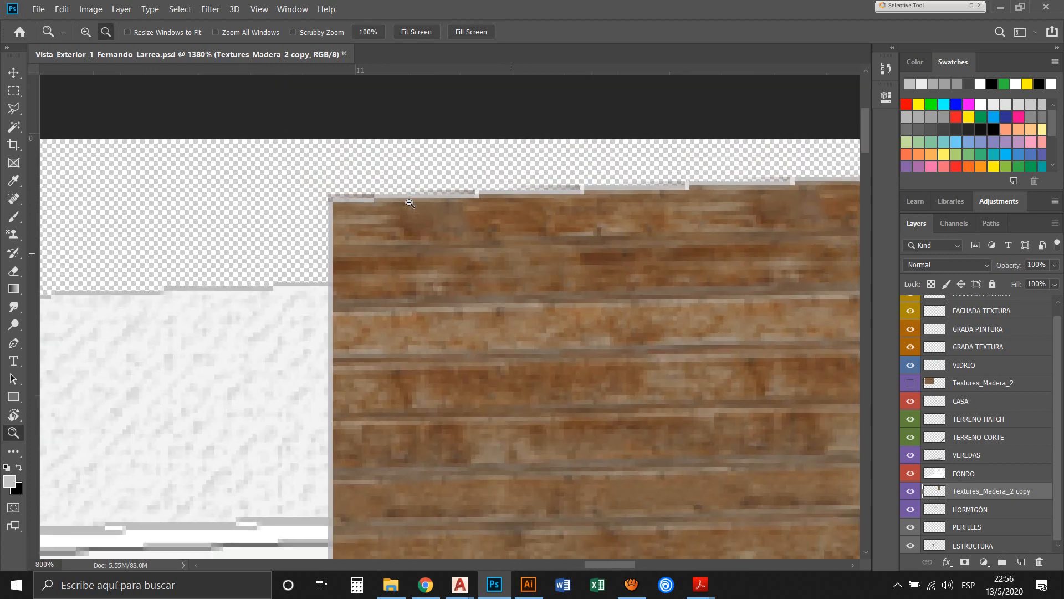
left_click(409, 203, "alt")
left_click(410, 203, "alt")
left_click_drag(426, 238, 383, 165)
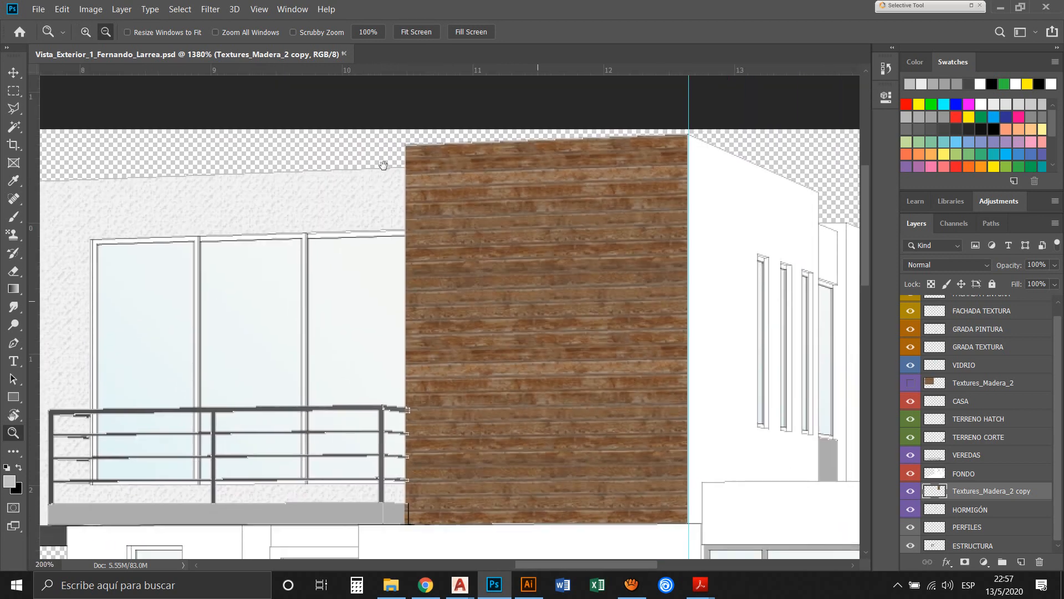
left_click_drag(302, 401, 348, 430)
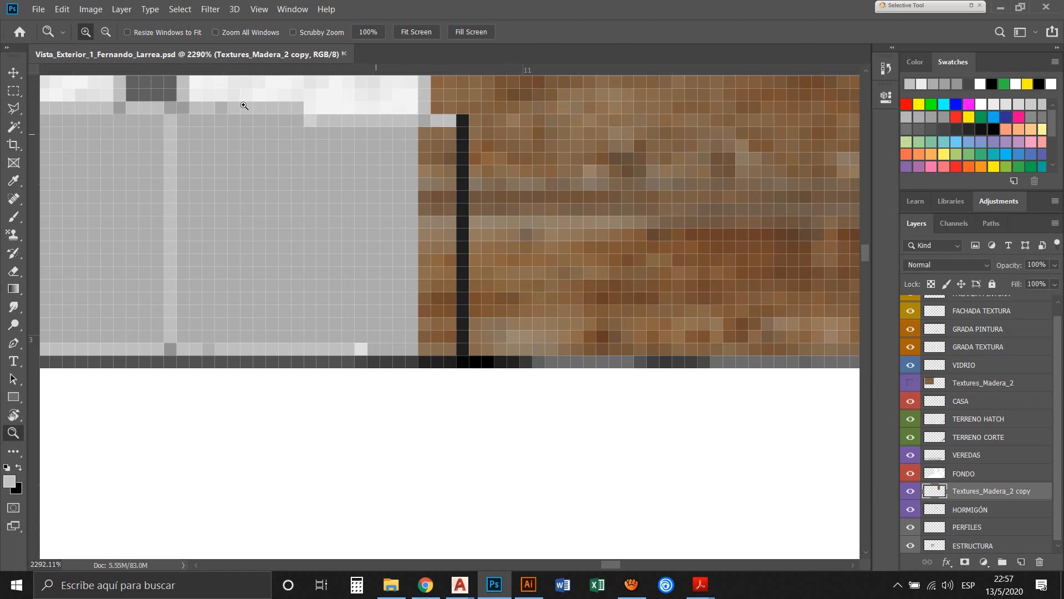
left_click(14, 75)
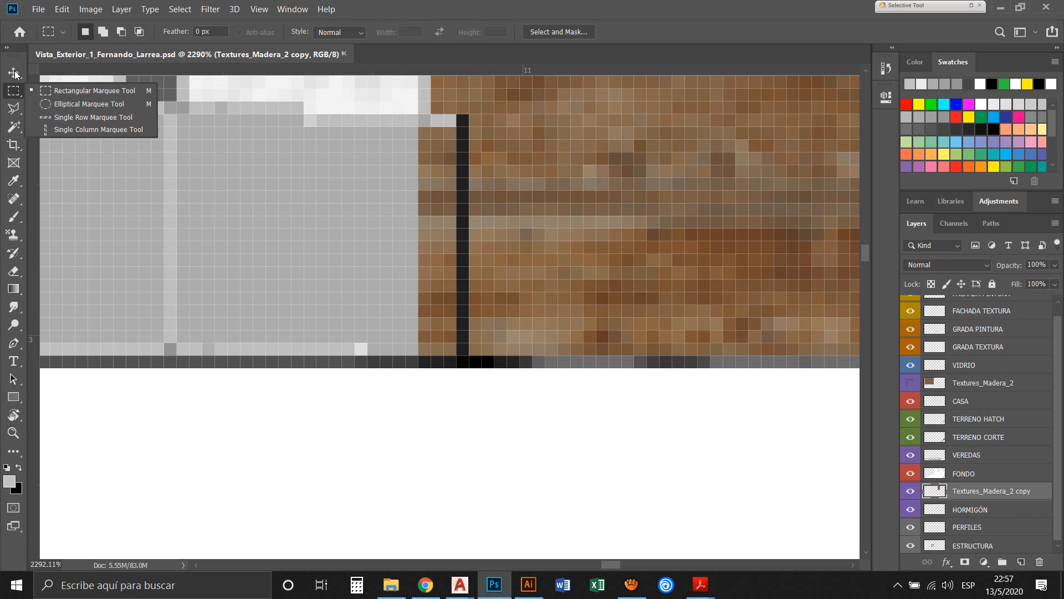
left_click(63, 78)
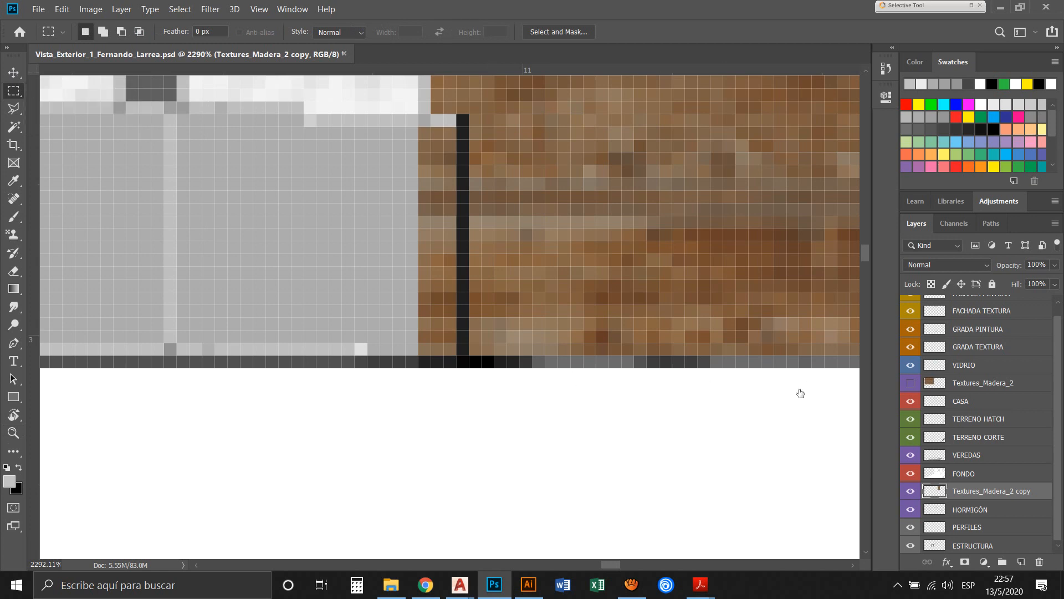
left_click_drag(406, 115, 443, 178)
left_click(327, 104)
left_click_drag(406, 127, 457, 355)
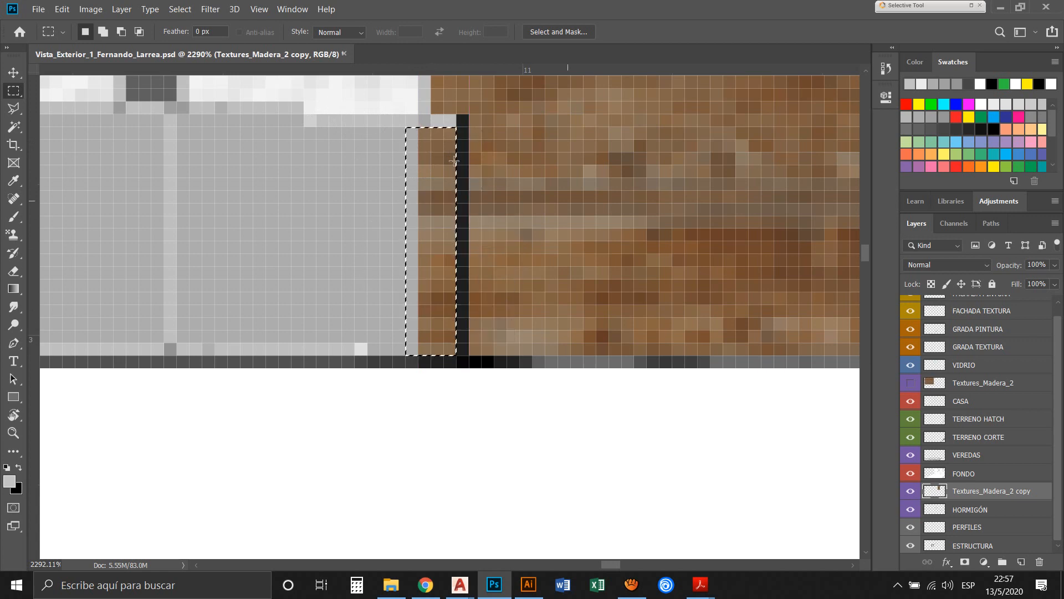
key("Delete")
key("ctrl+d")
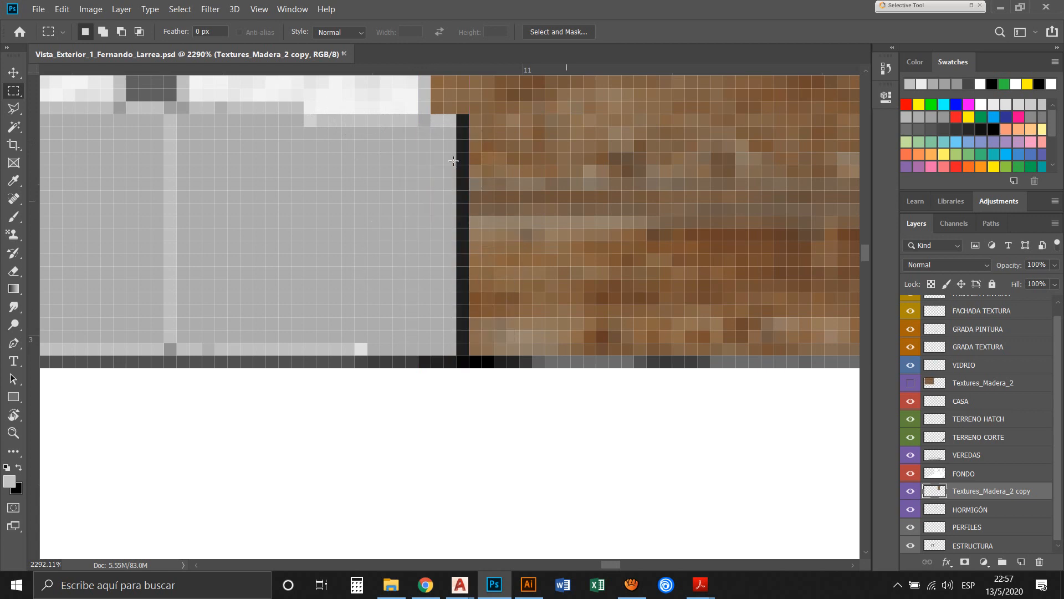
Duplicate the fitted wood texture over to the tall block's right side wall and lower the duplicate slightly
key("ctrl+0")
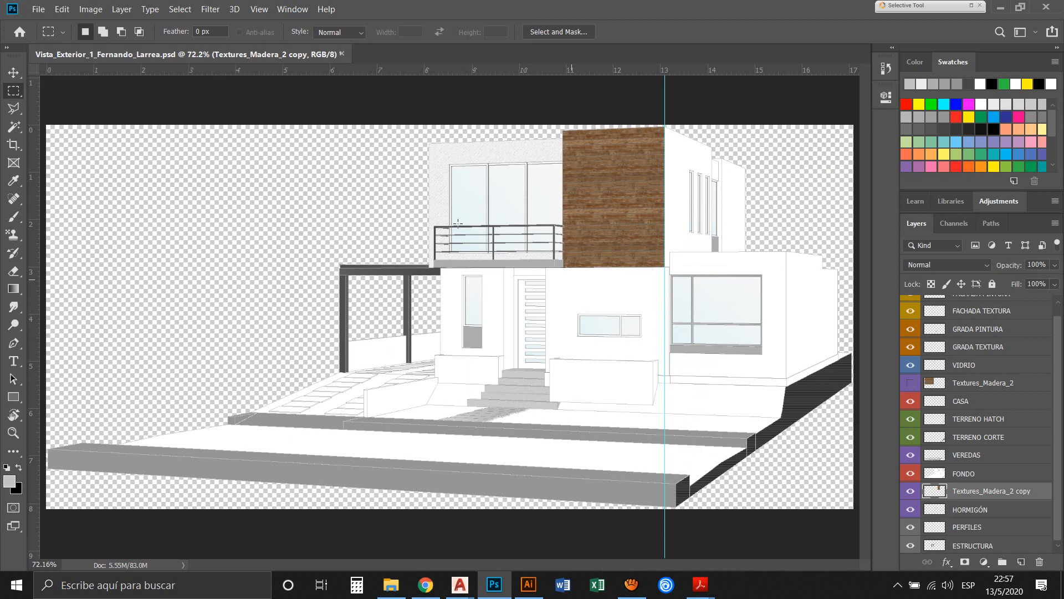
key("v")
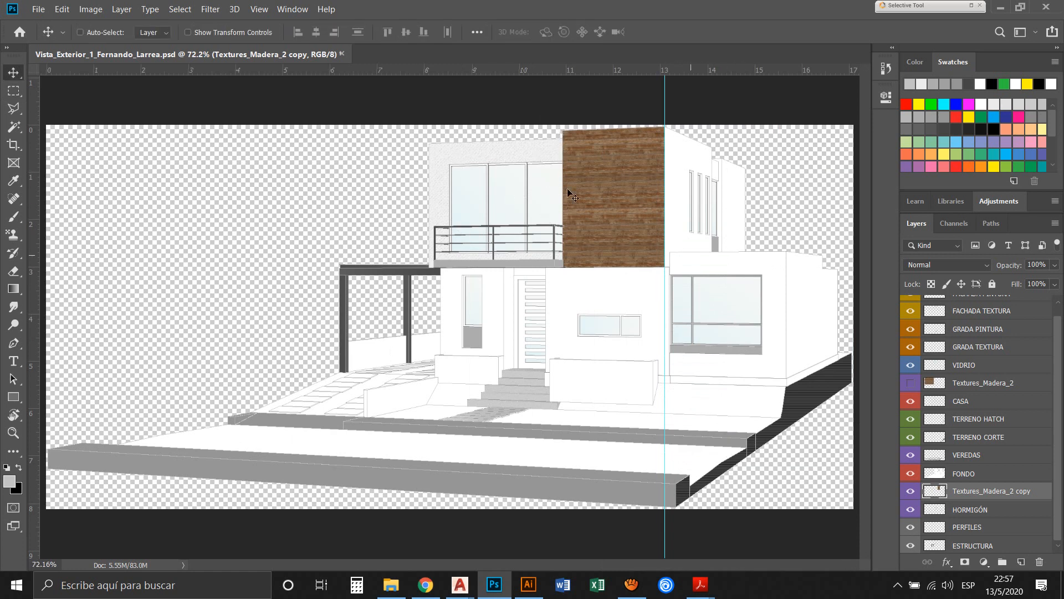
key("z")
left_click_drag(608, 237, 439, 78)
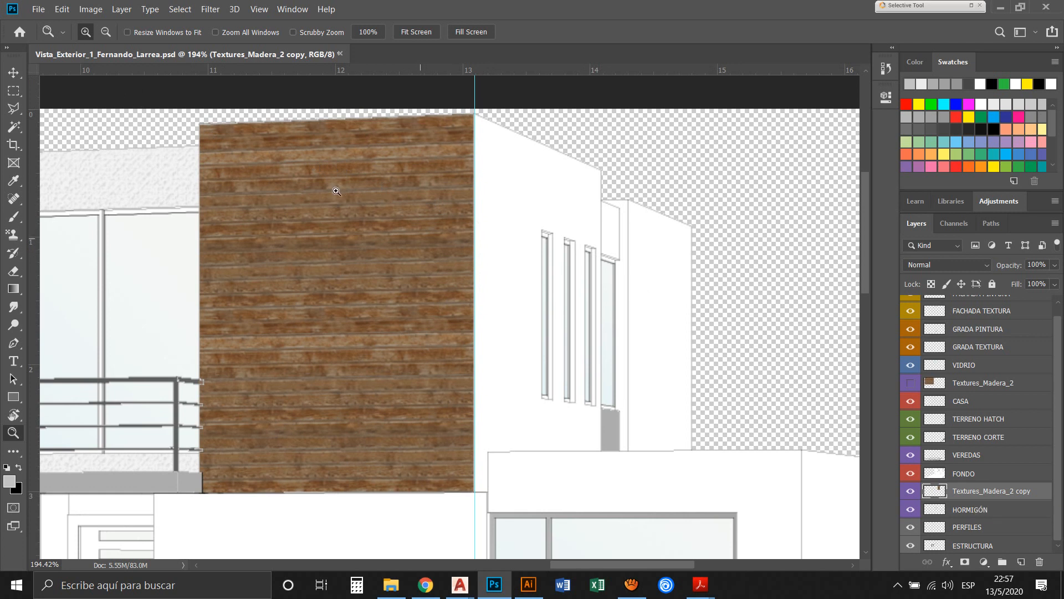
key("v")
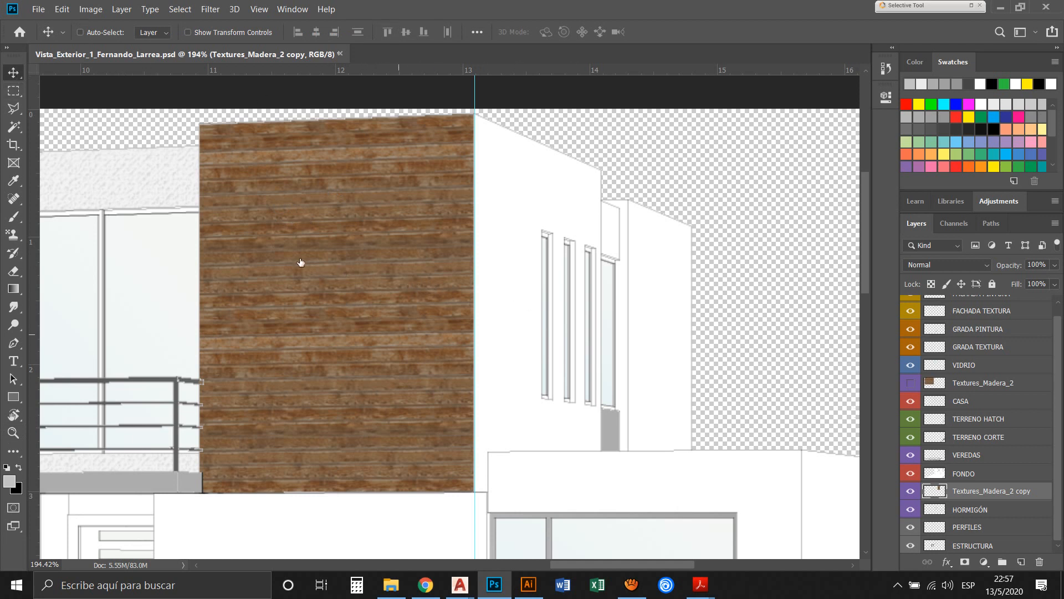
left_click_drag(261, 230, 524, 236)
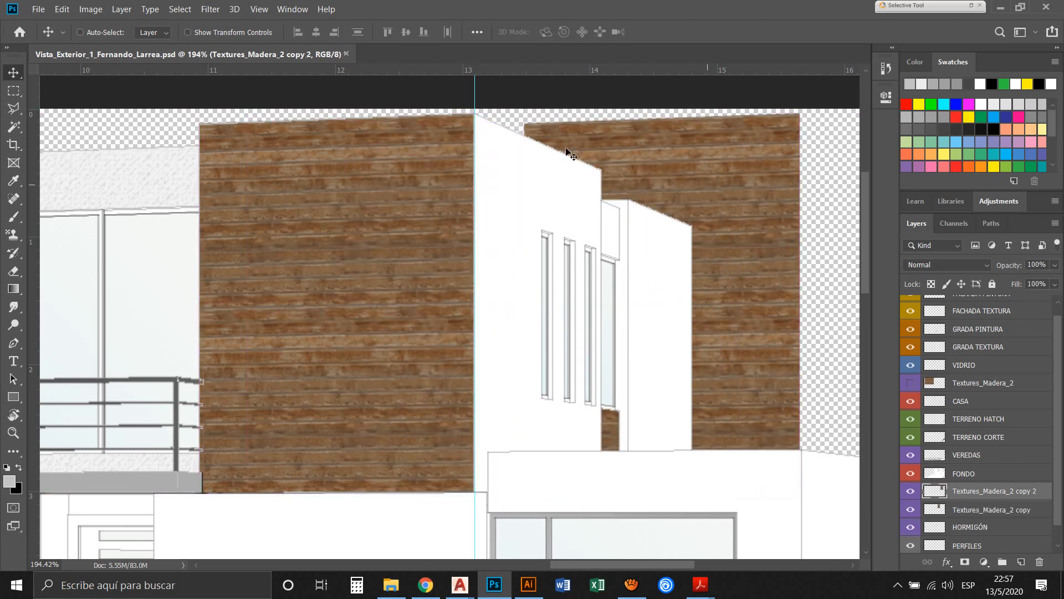
mouse_move(589, 176)
left_mouse_down()
mouse_move(607, 206)
mouse_move(608, 175)
mouse_move(607, 198)
mouse_move(610, 185)
mouse_move(596, 194)
mouse_move(581, 185)
left_mouse_up()
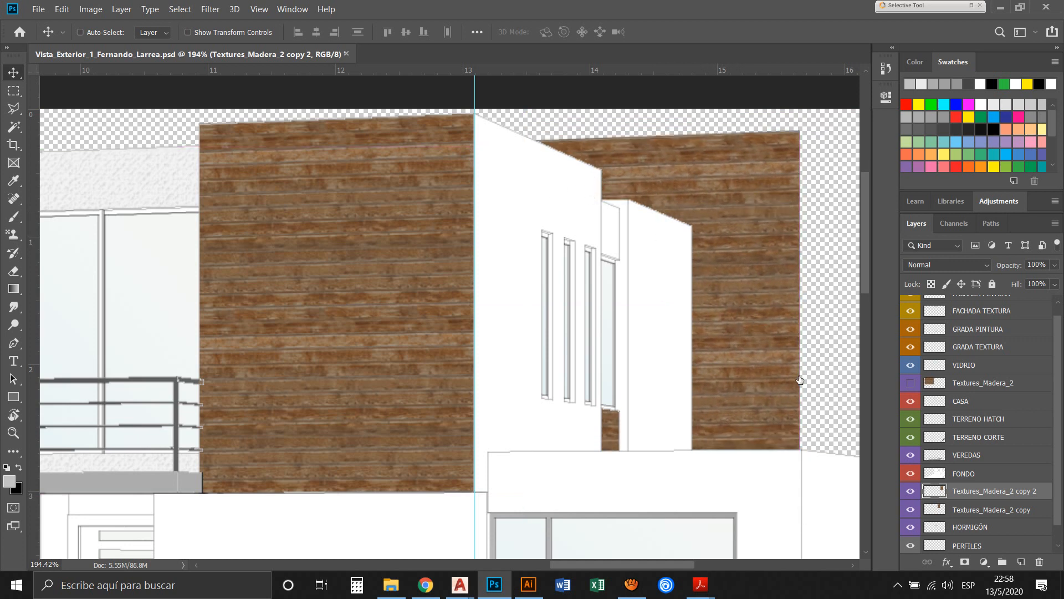
Clear the block's right side wall from the FONDO layer using a Magic Wand selection made on CASA, and reactivate Textures_Madera_2 copy 2
left_click(963, 474)
left_click(962, 401)
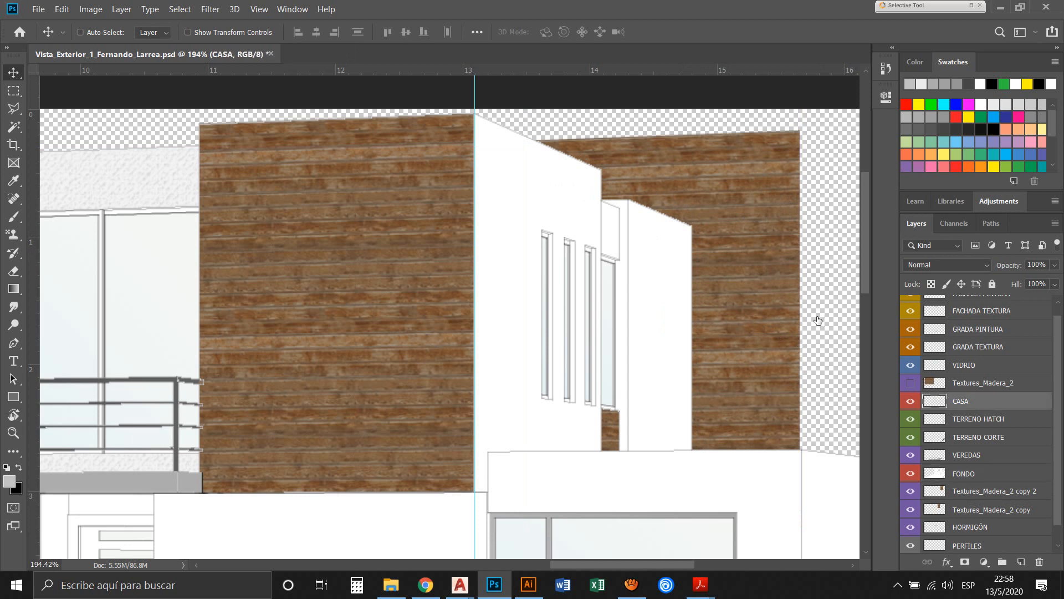
left_click(13, 127)
left_click(420, 174)
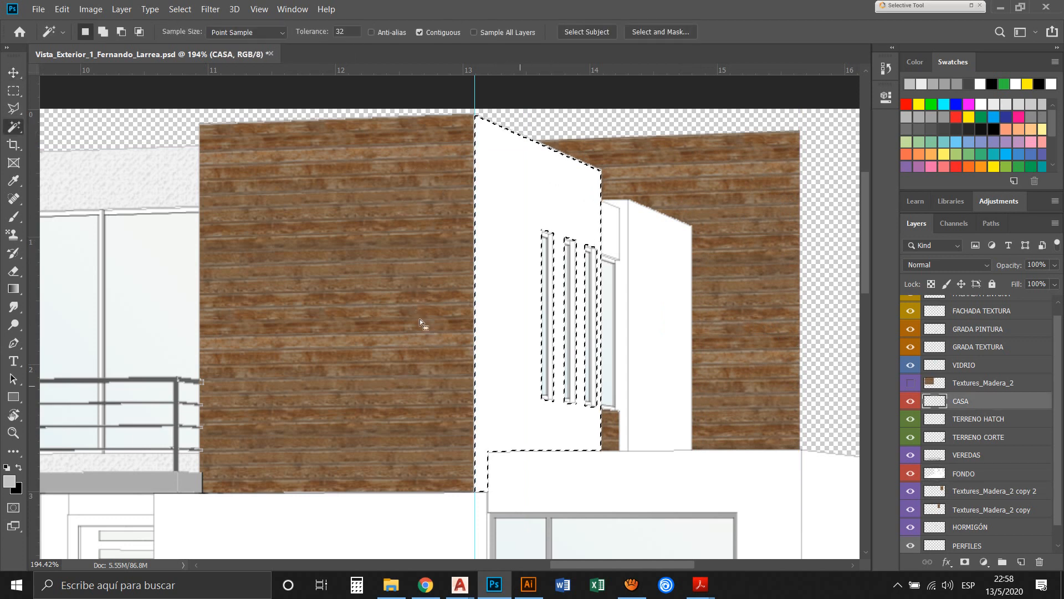
left_click(963, 473)
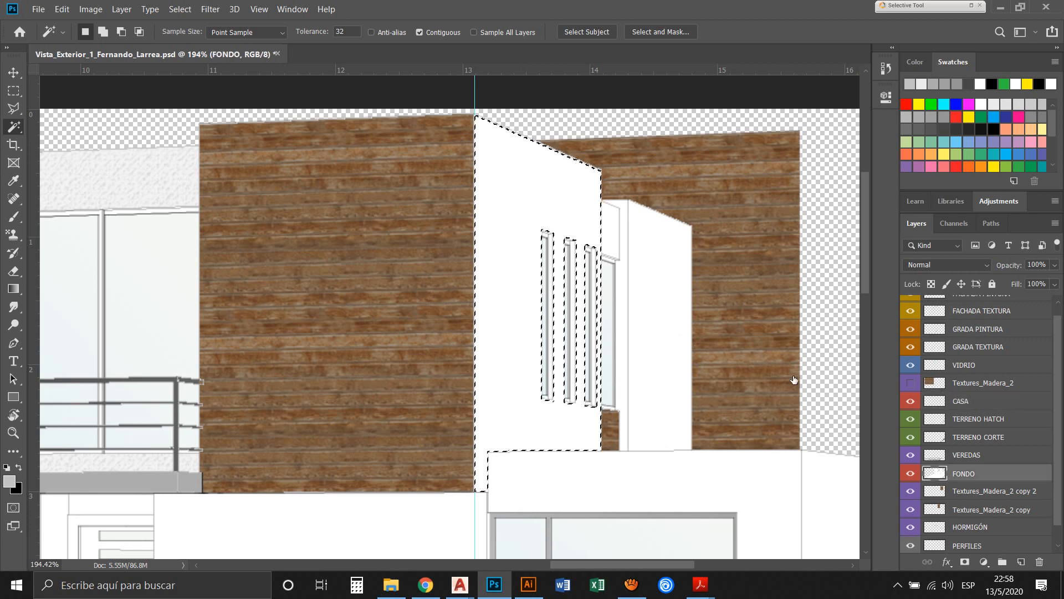
key("Delete")
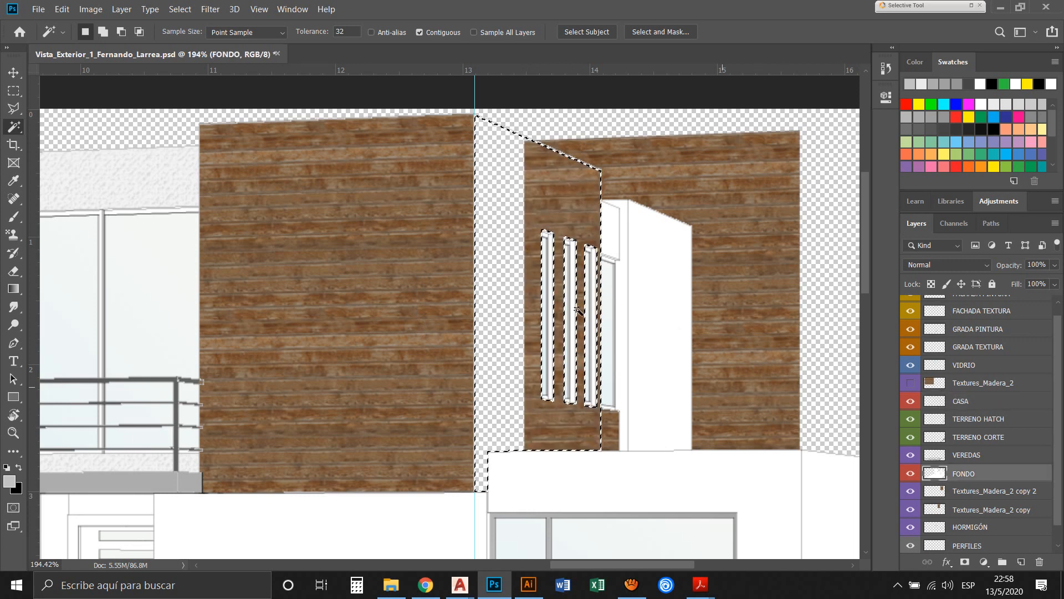
key("ctrl+d")
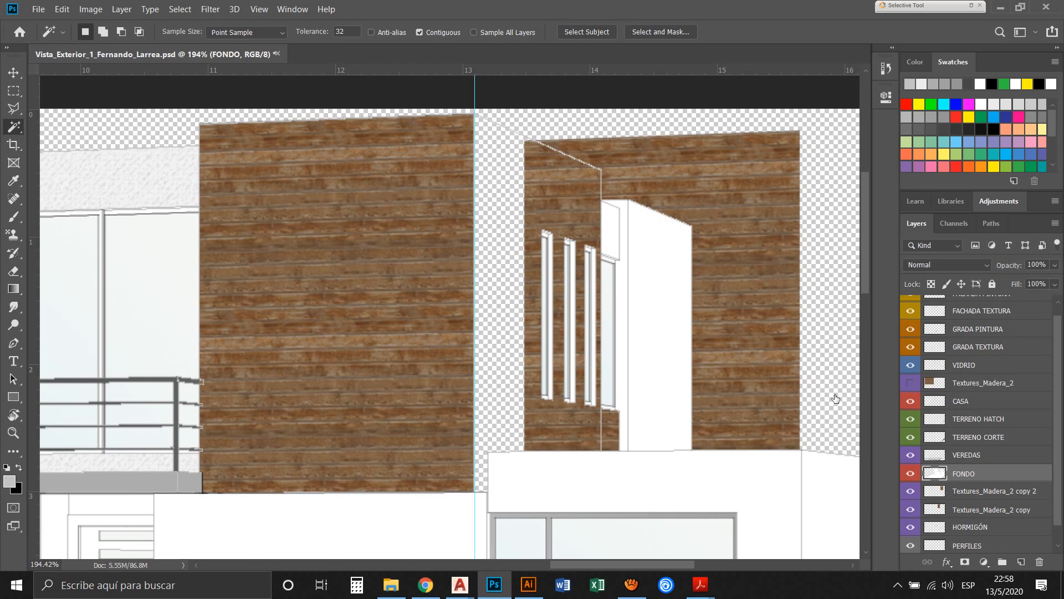
key("alt+bracketleft")
key("v")
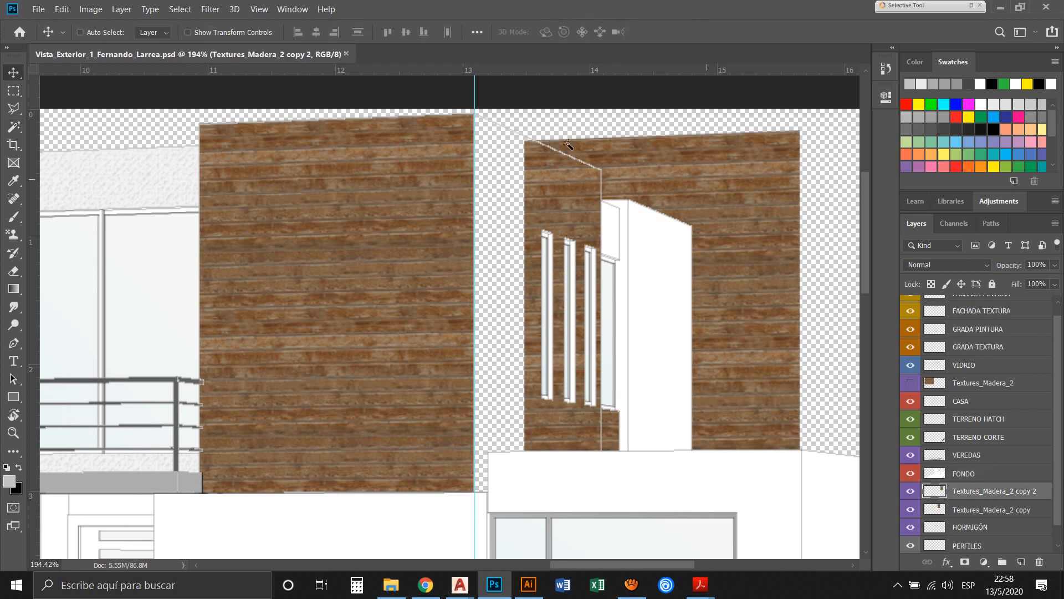
Try moving the side wall's wood texture slightly left and flipping it horizontally and vertically
mouse_move(568, 145)
left_mouse_down()
mouse_move(591, 177)
mouse_move(559, 165)
mouse_move(575, 145)
mouse_move(567, 143)
left_mouse_up()
key("ctrl+t")
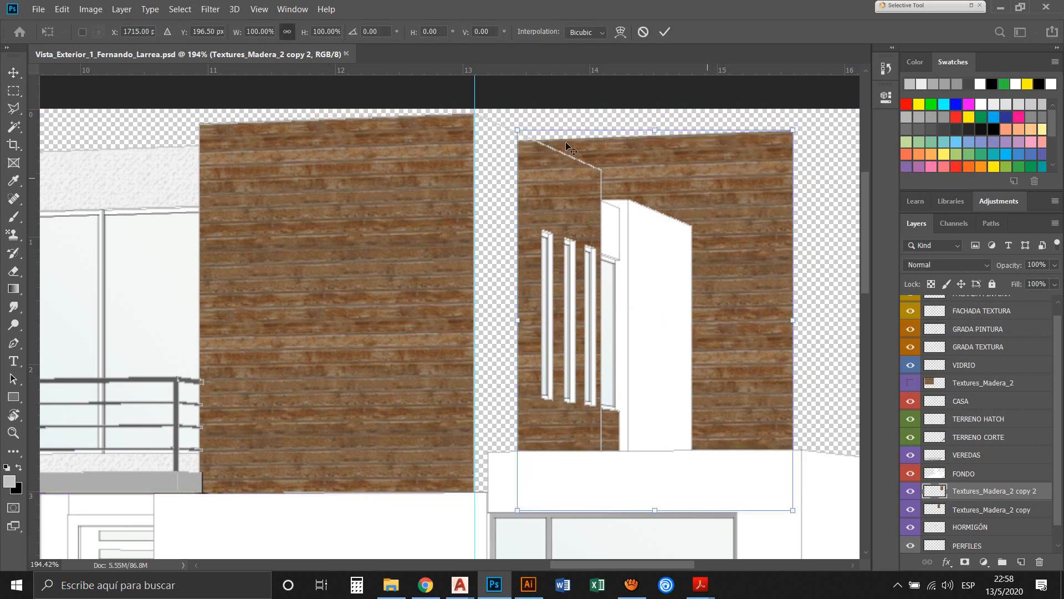
right_click(565, 142)
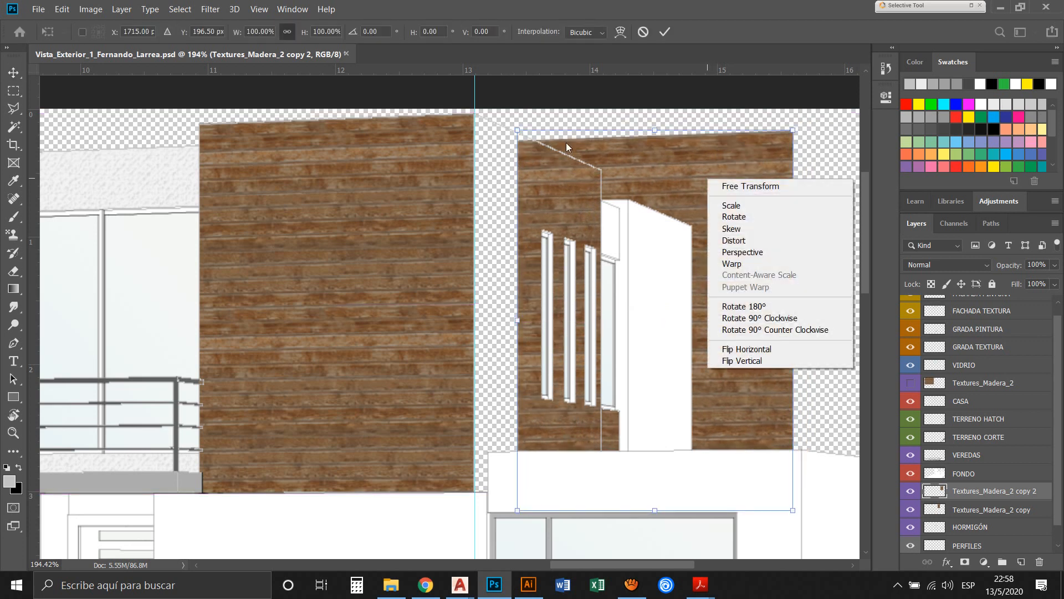
key("Down")
key("Down")
key("Down")
key("Down")
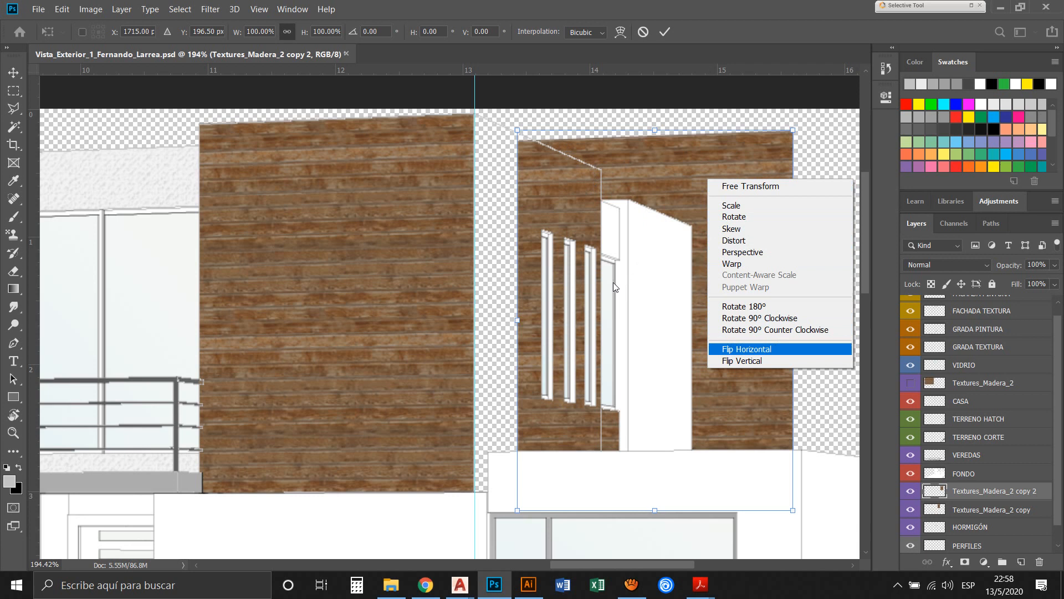
key("Return")
right_click(766, 353)
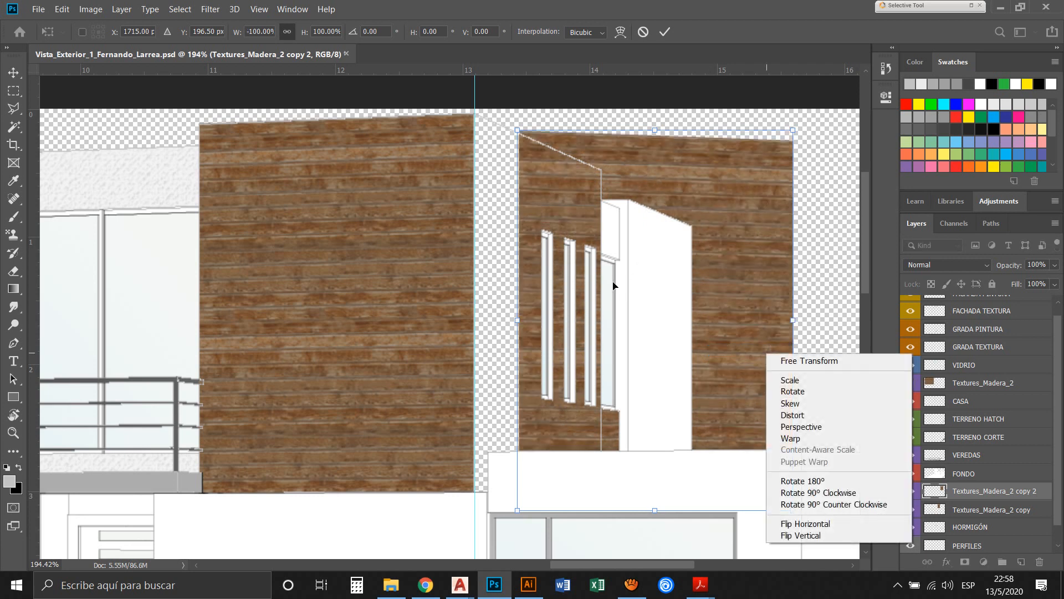
left_click(794, 535)
Reverse the horizontal and vertical flips of the side wall's wood texture and cancel the Free Transform
right_click(750, 289)
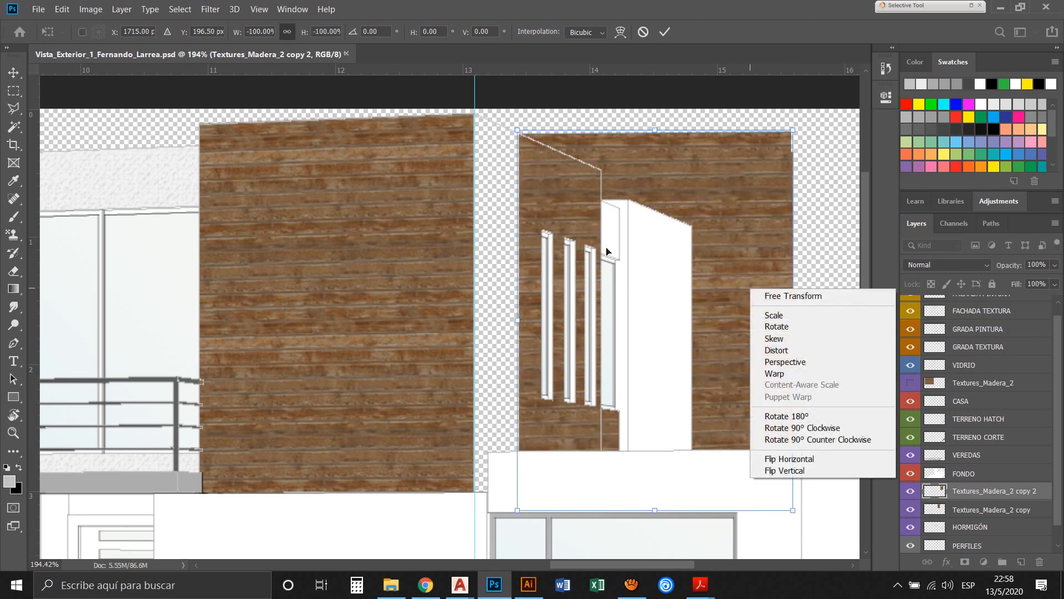
key("Up")
key("Return")
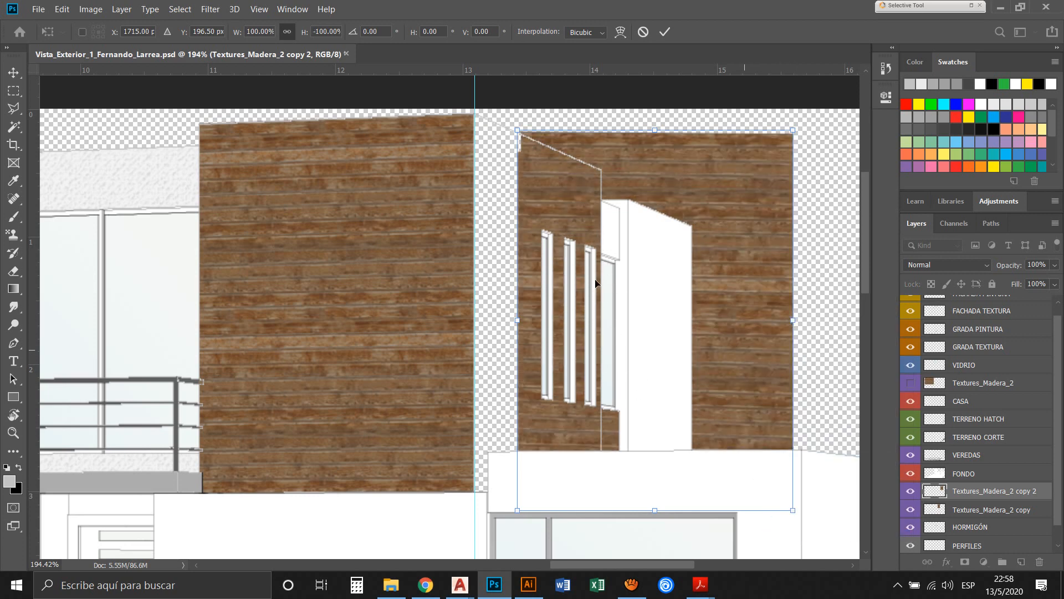
right_click(619, 372)
key("Up")
key("Up")
key("Down")
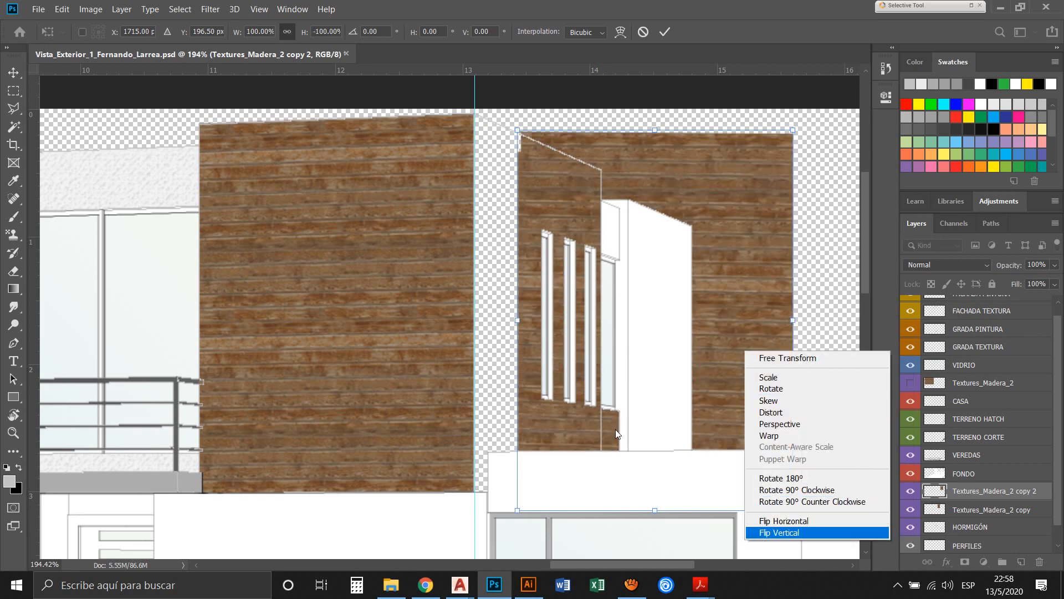
key("Return")
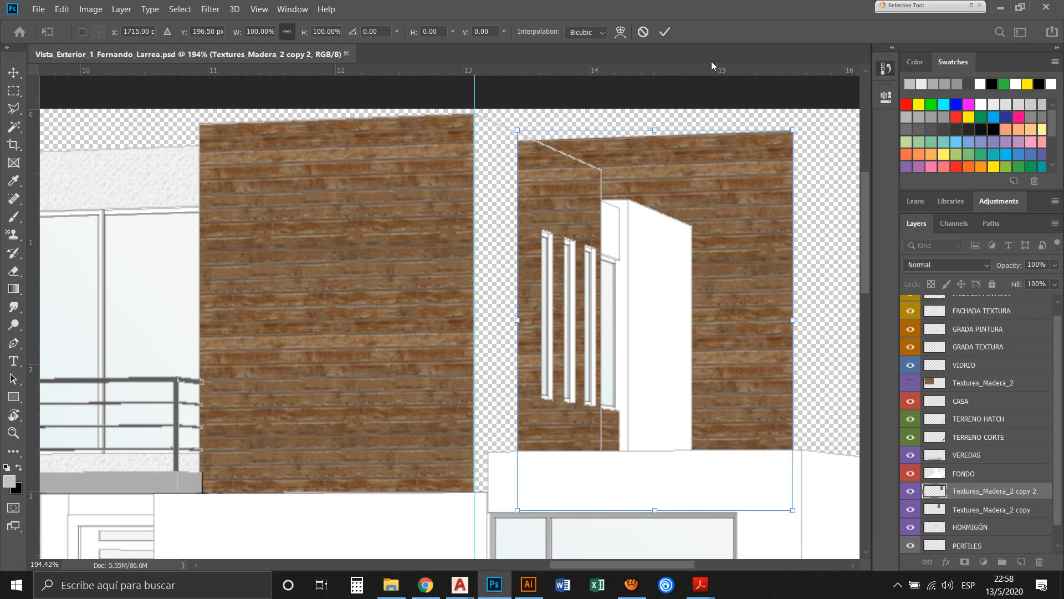
left_click(886, 69)
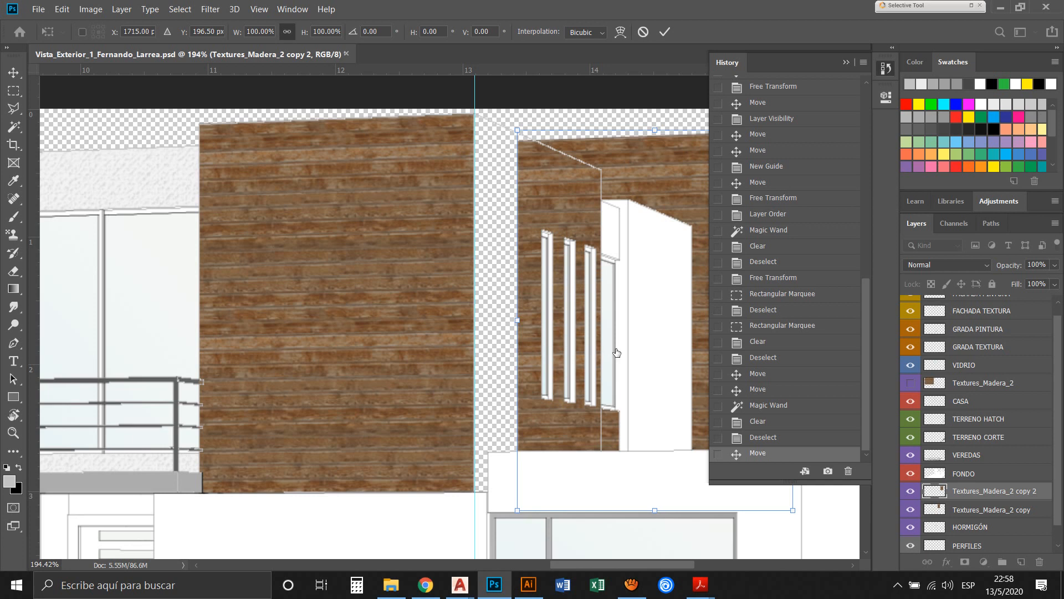
key("Escape")
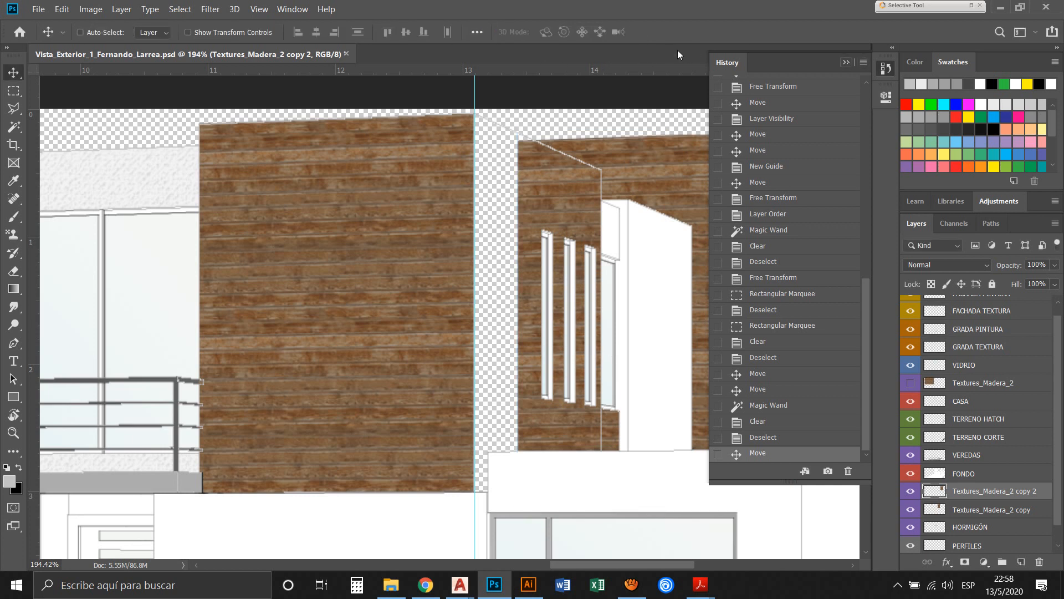
left_click(846, 62)
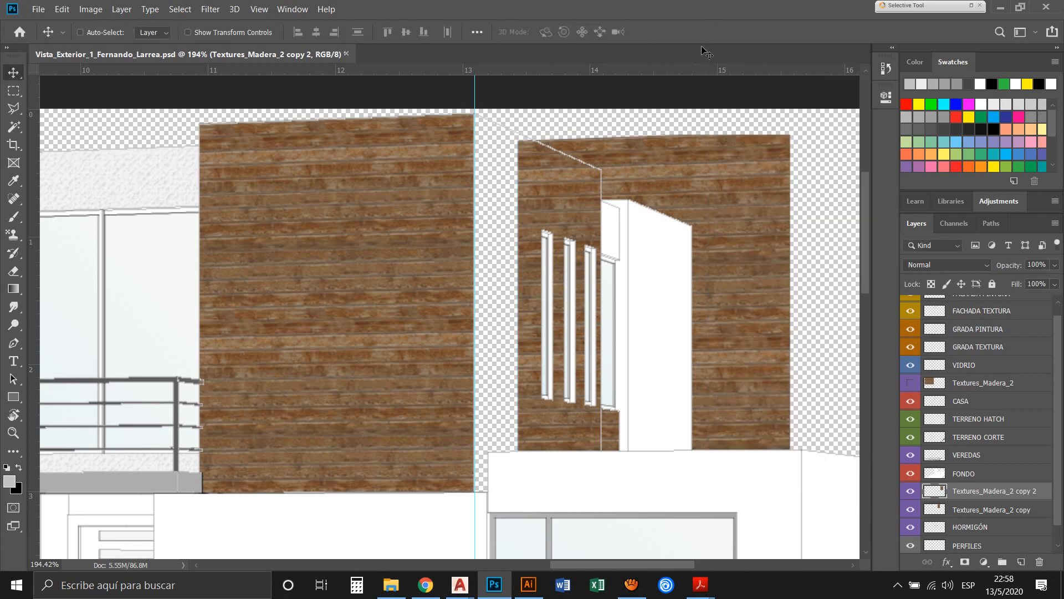
Undo the last move of the side wall's wood texture through the document history and clear the restored selection
left_click(885, 68)
key("ctrl+z")
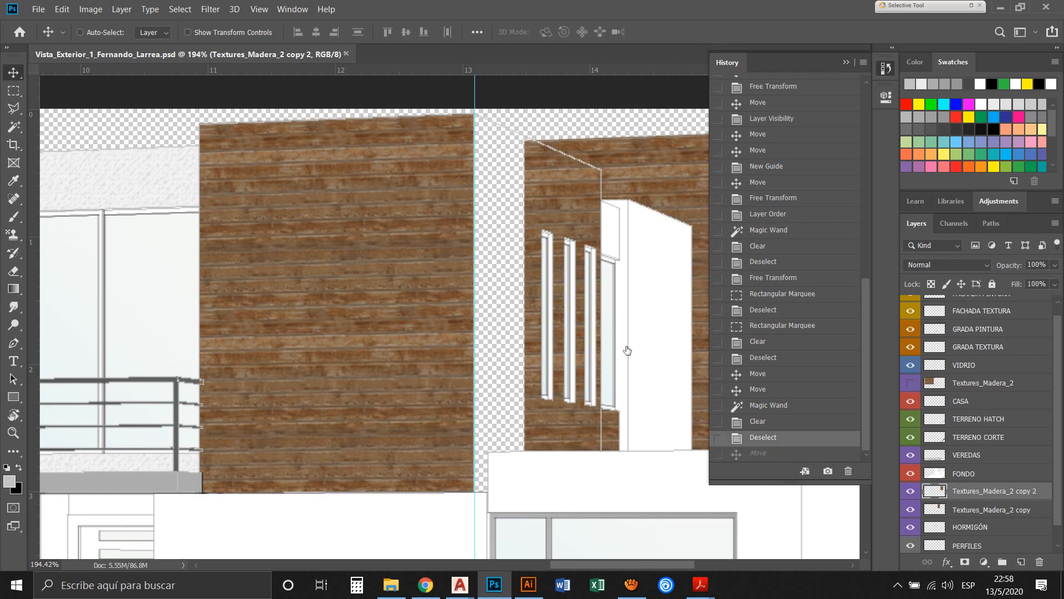
key("ctrl+z")
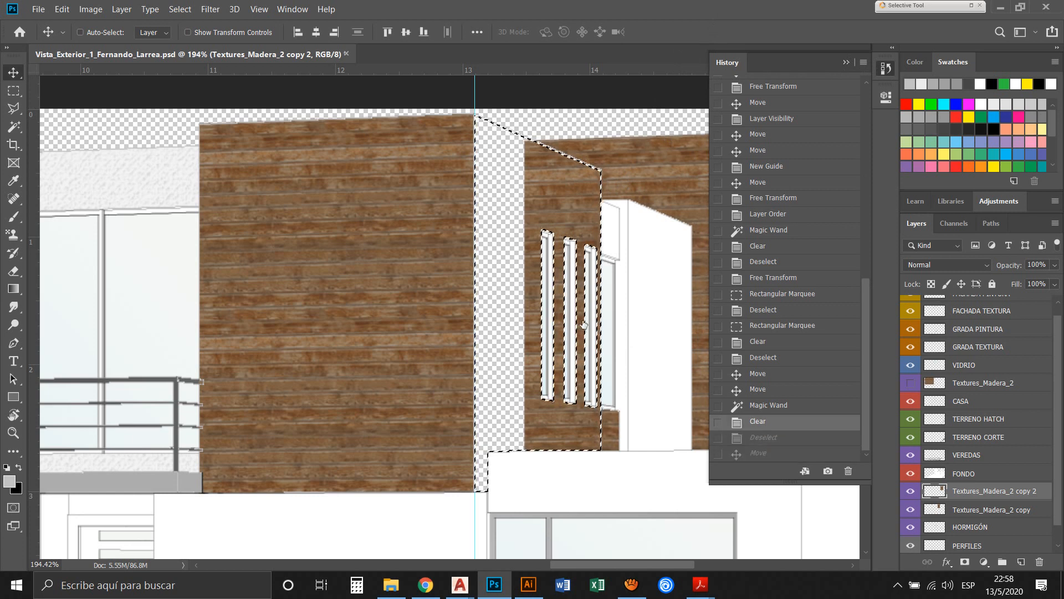
key("ctrl+d")
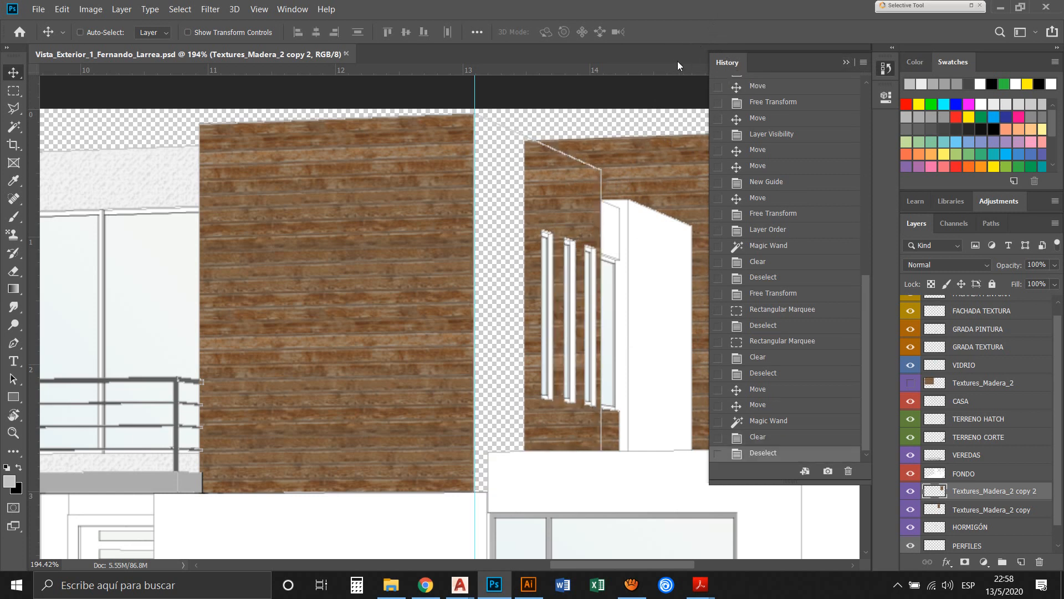
Flip the side wall's wood texture horizontally and move it up against the front face's corner at the vertical guide
left_click(677, 62)
key("ctrl+t")
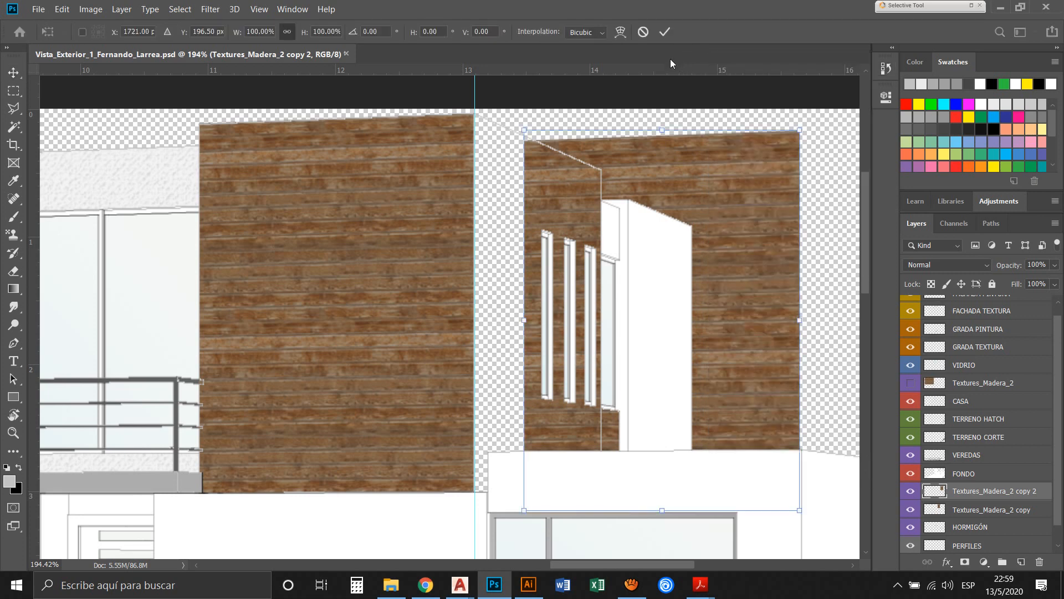
right_click(614, 145)
left_click(632, 281)
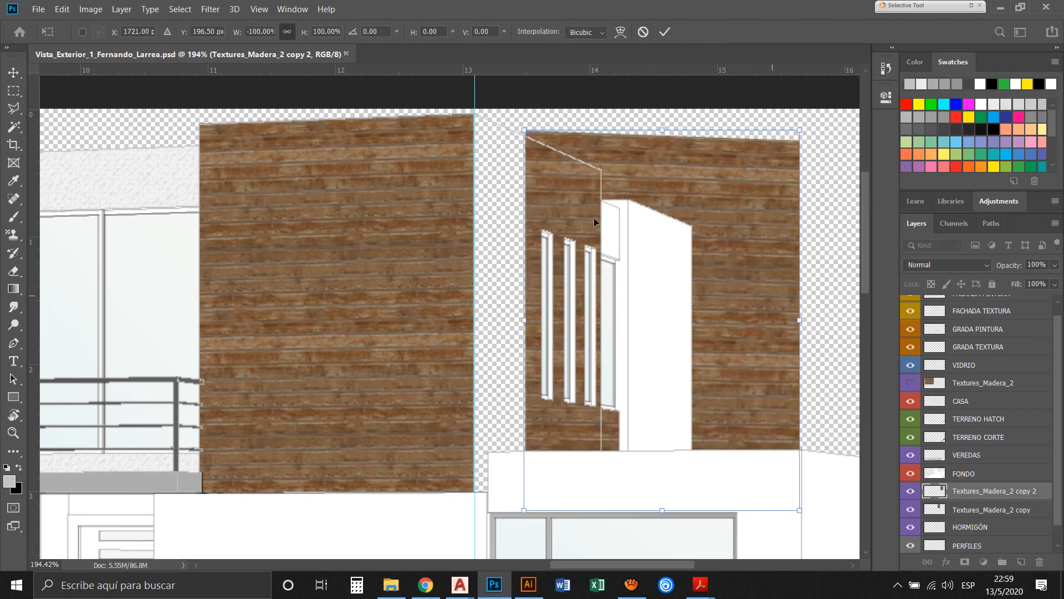
left_click_drag(572, 148, 545, 143)
key("Return")
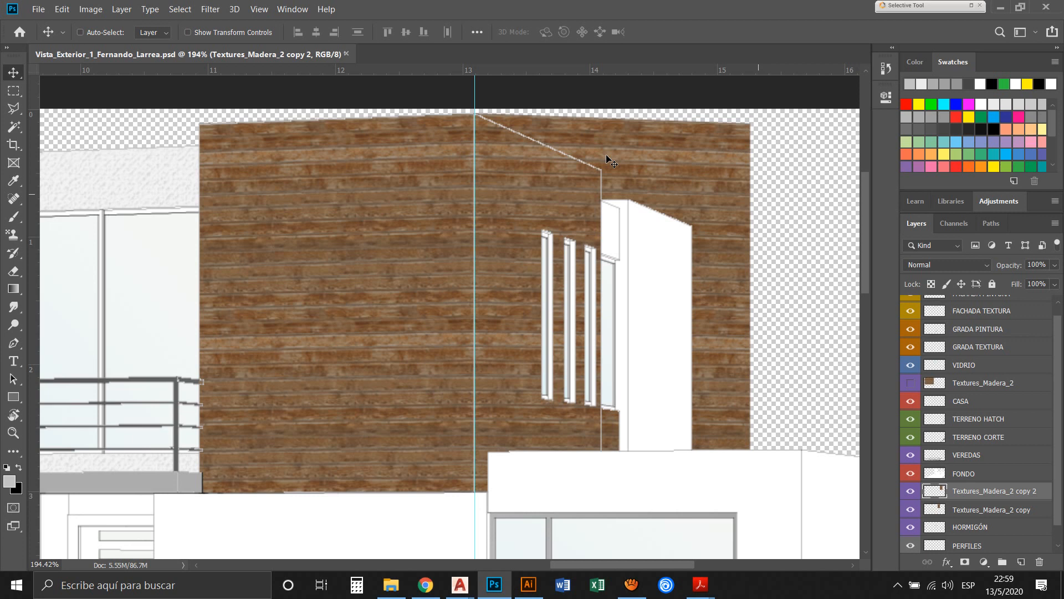
Scale the side wall's wood texture to about 46% width so it spans from the corner guide to the wall's far edge
key("ctrl+t")
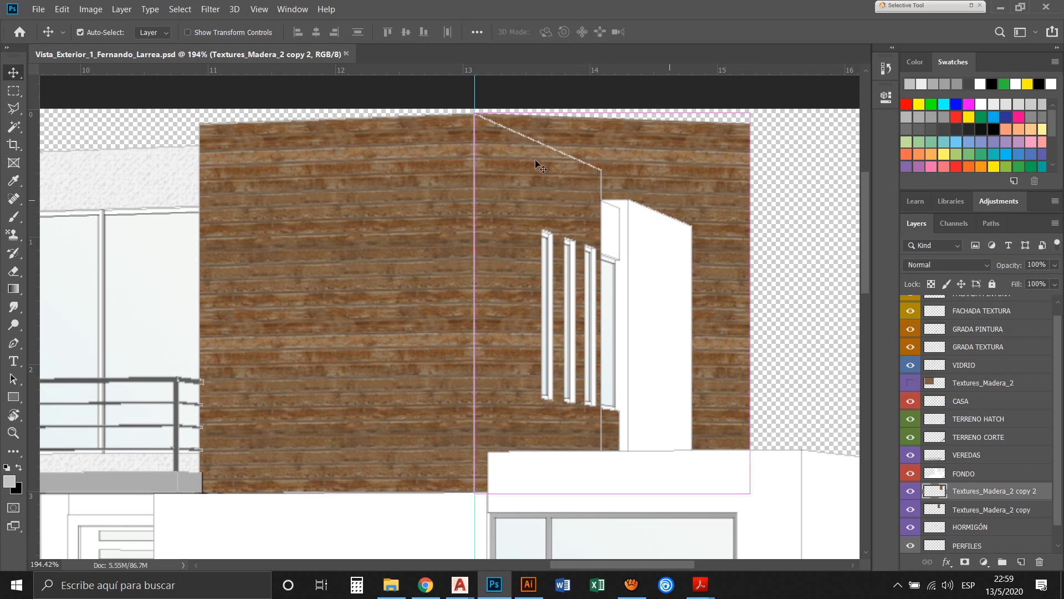
right_click(548, 167)
key("Down")
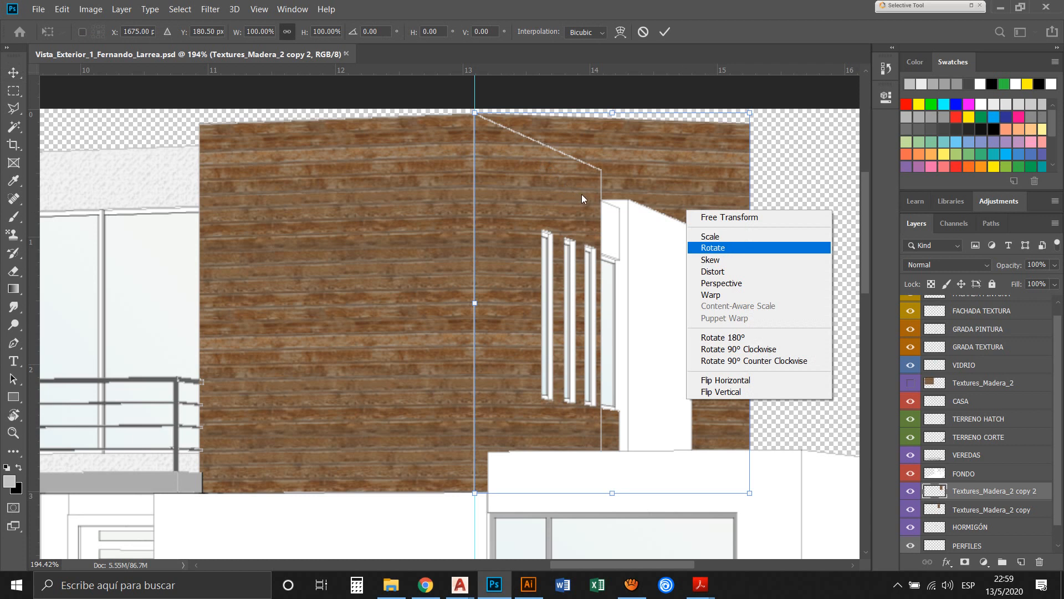
key("Up")
key("Return")
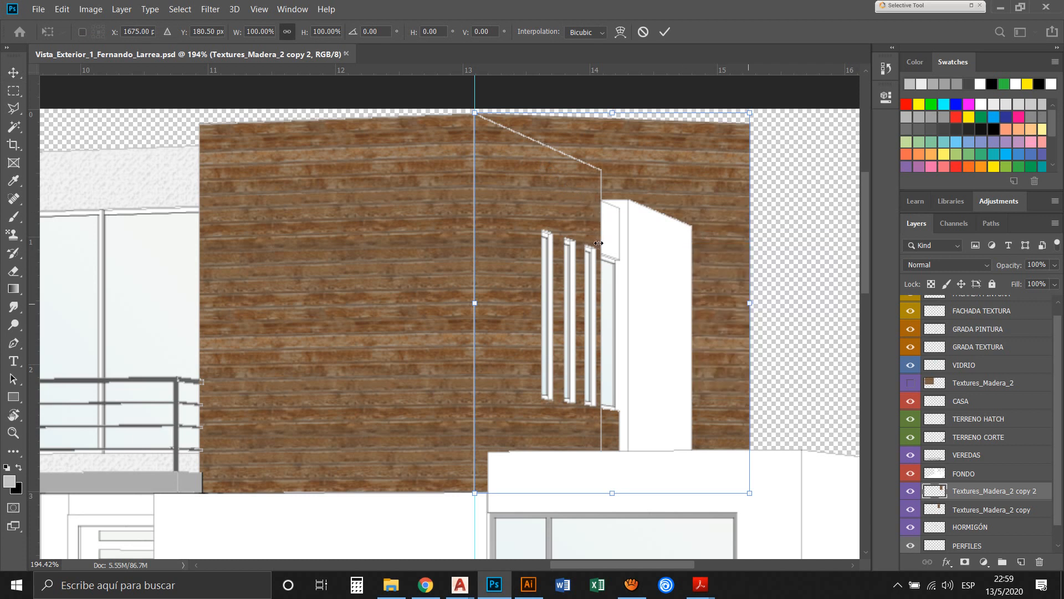
left_click_drag(599, 242, 479, 249)
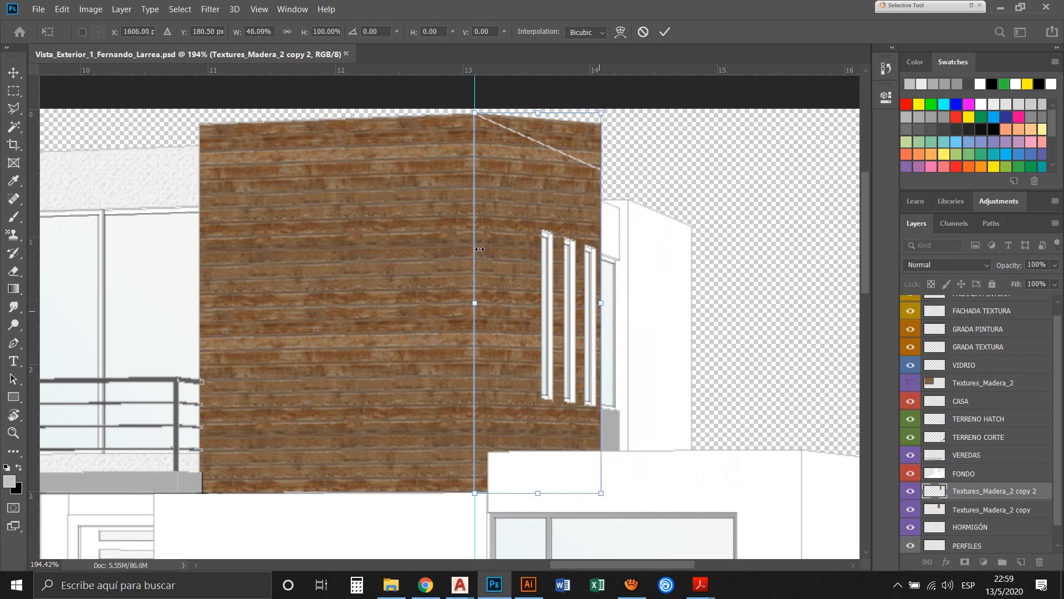
Distort the side wall's wood texture so its top follows the wall's sloping perspective edge, and commit the transform
right_click(418, 160)
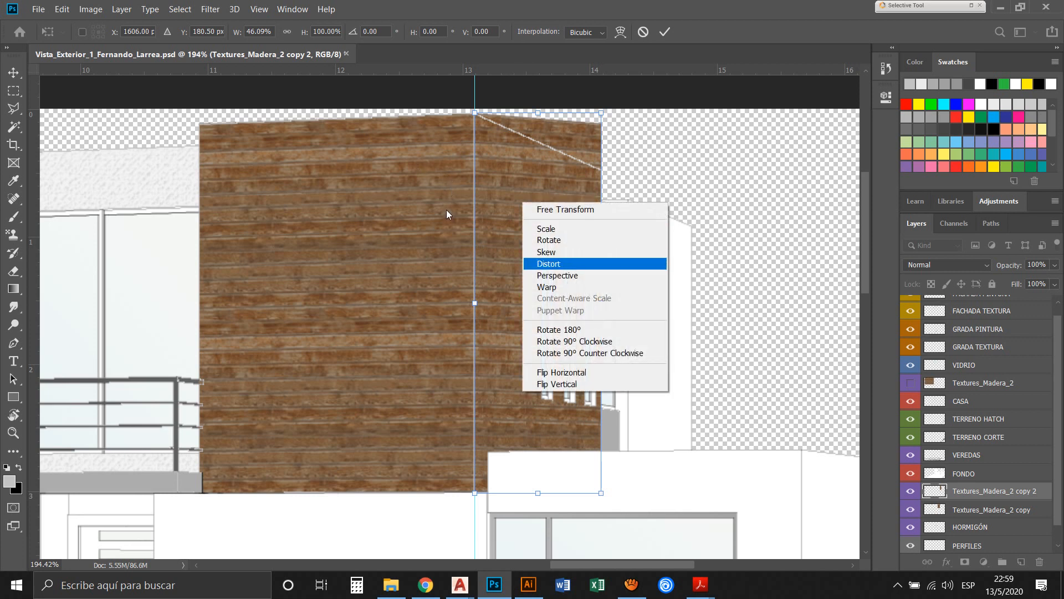
left_click(447, 211)
left_click_drag(480, 99, 478, 110)
mouse_move(480, 115)
left_mouse_down()
mouse_move(490, 142)
mouse_move(485, 135)
left_mouse_up()
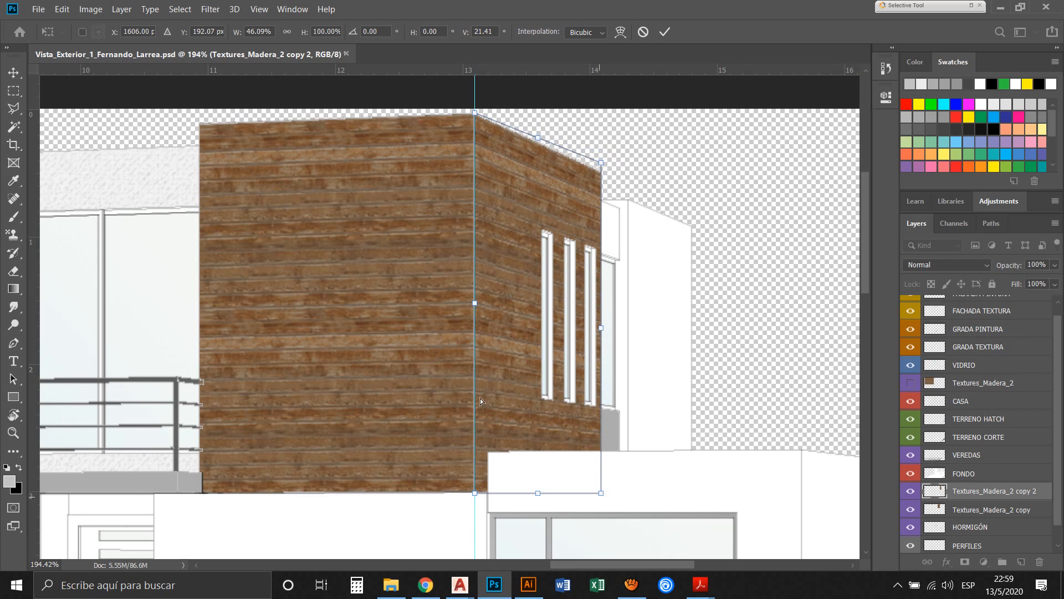
mouse_move(482, 395)
left_mouse_down()
mouse_move(467, 352)
mouse_move(475, 395)
mouse_move(477, 332)
mouse_move(477, 380)
left_mouse_up()
key("Return")
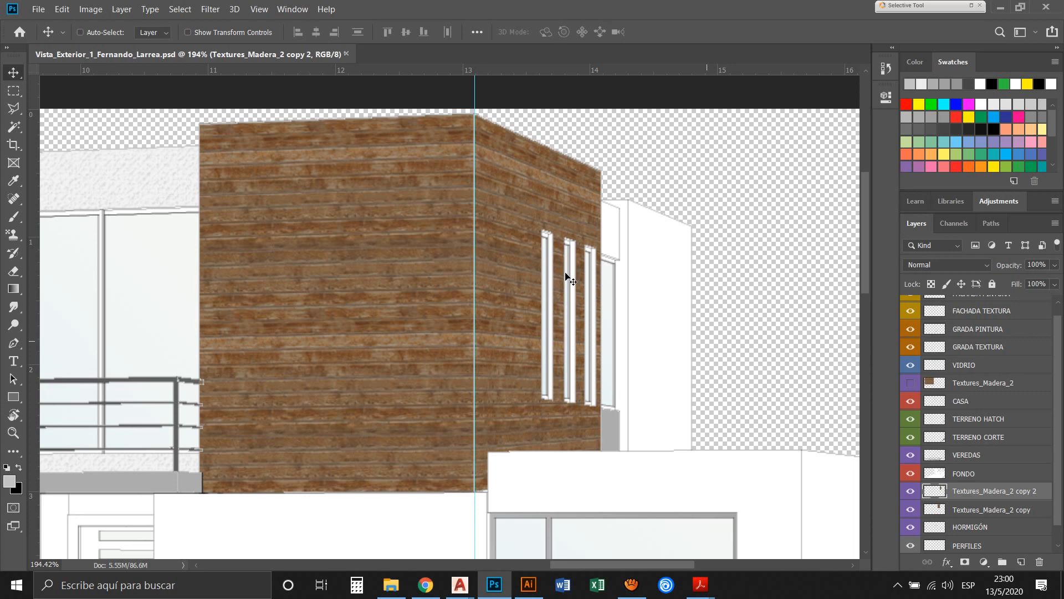
Fit the whole image on screen, clear the guides and save the document
key("ctrl+0")
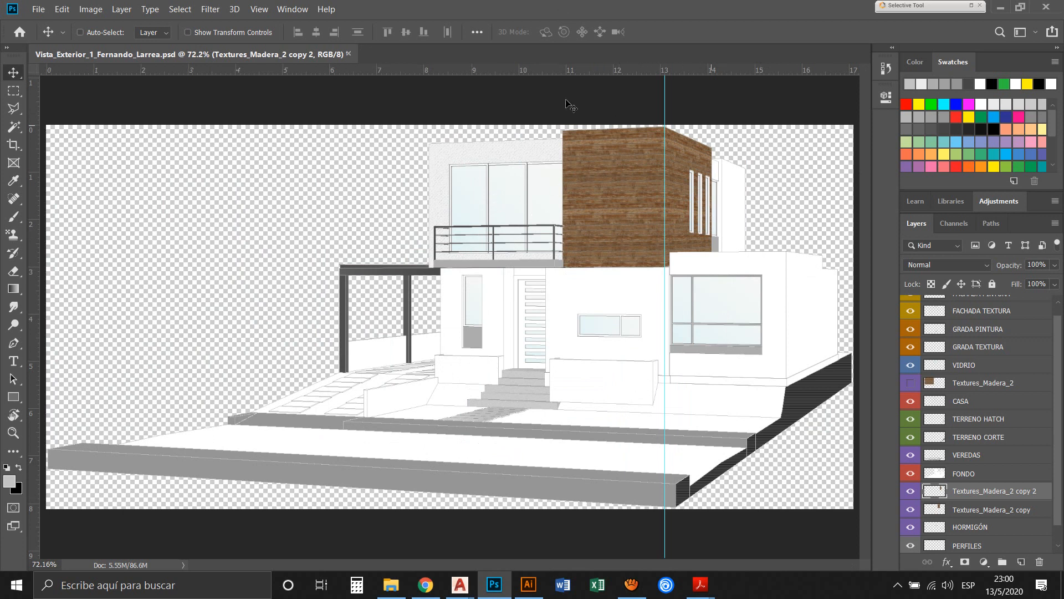
left_click(259, 10)
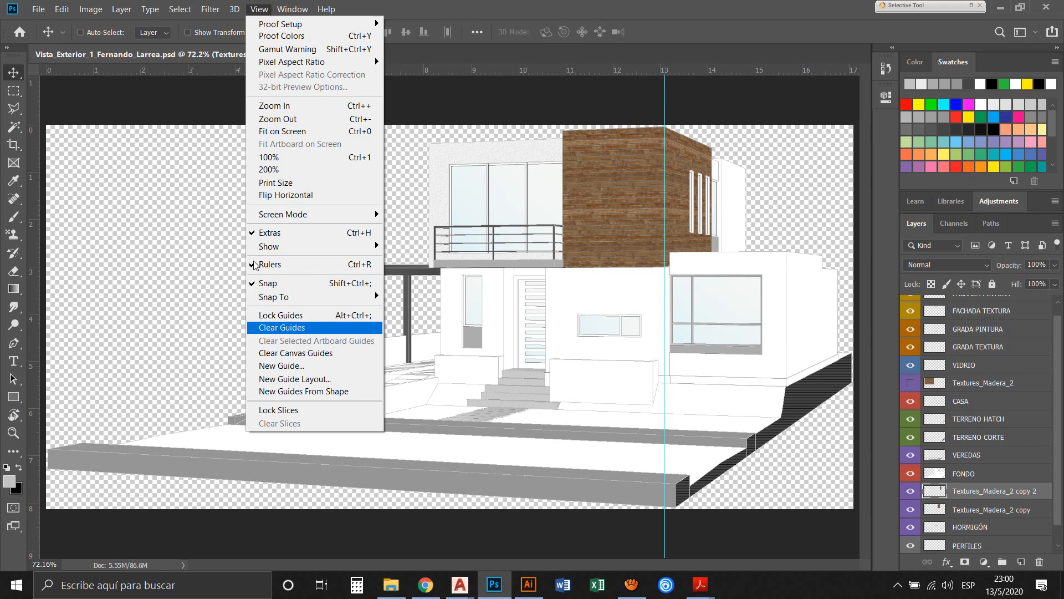
key("Return")
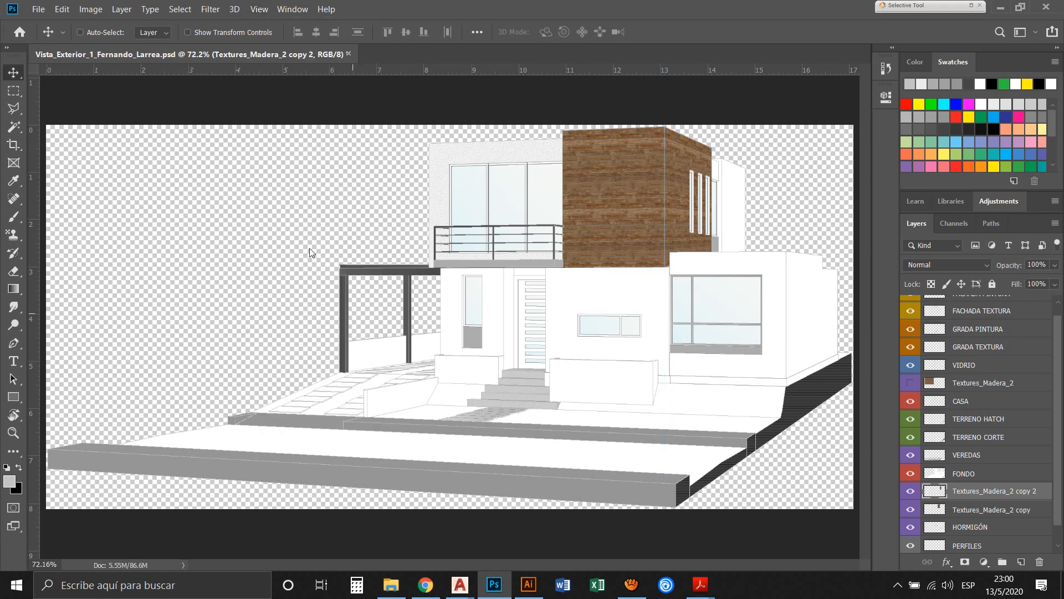
left_click(38, 12)
left_click(61, 143)
Show the original Textures_Madera_2 layer, delete it and save the document
left_click(910, 383)
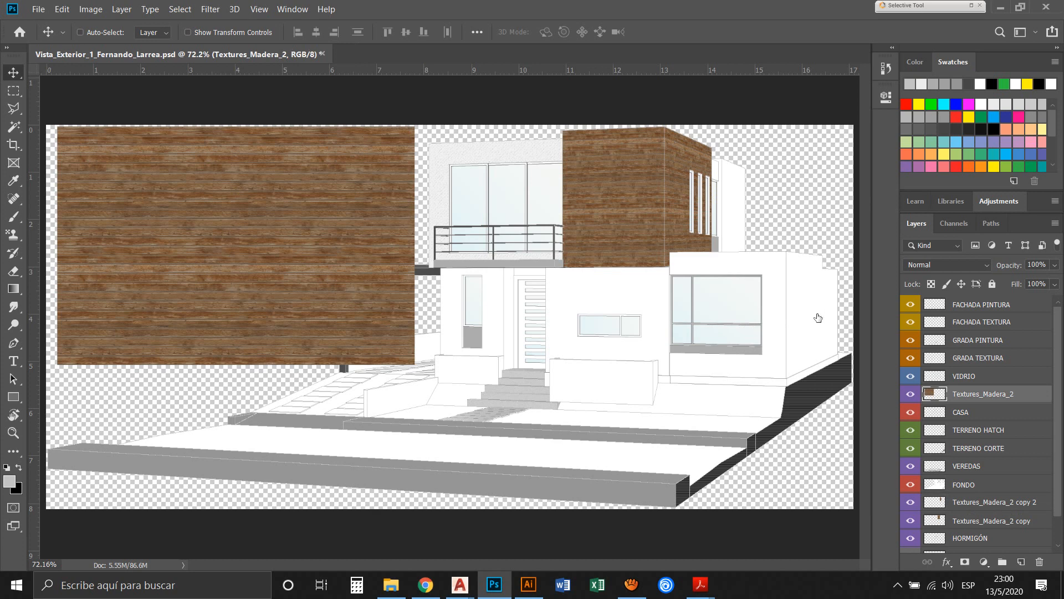
left_click_drag(1026, 395, 1039, 561)
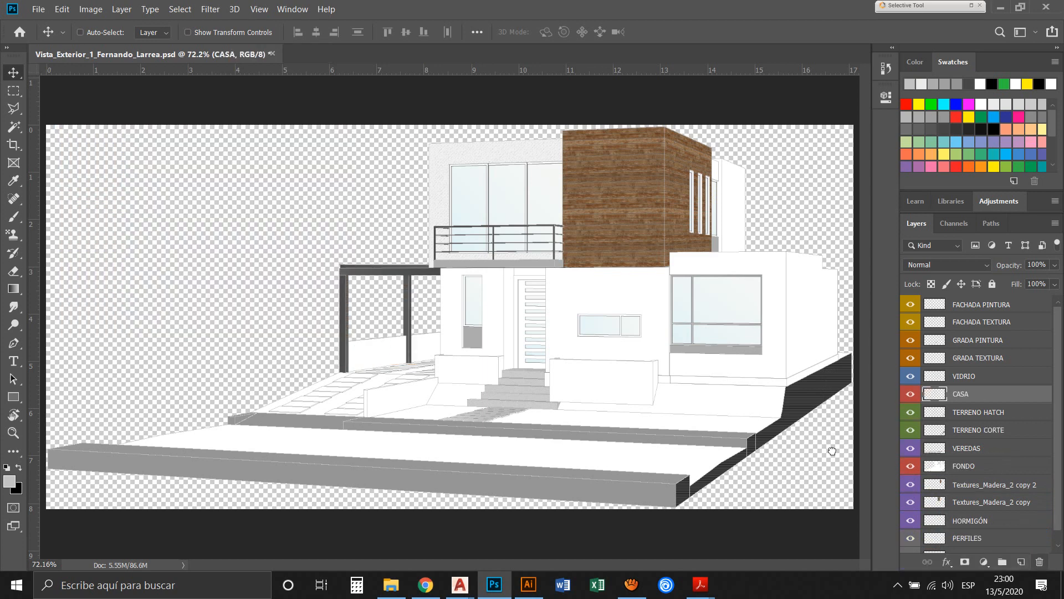
left_click(27, 11)
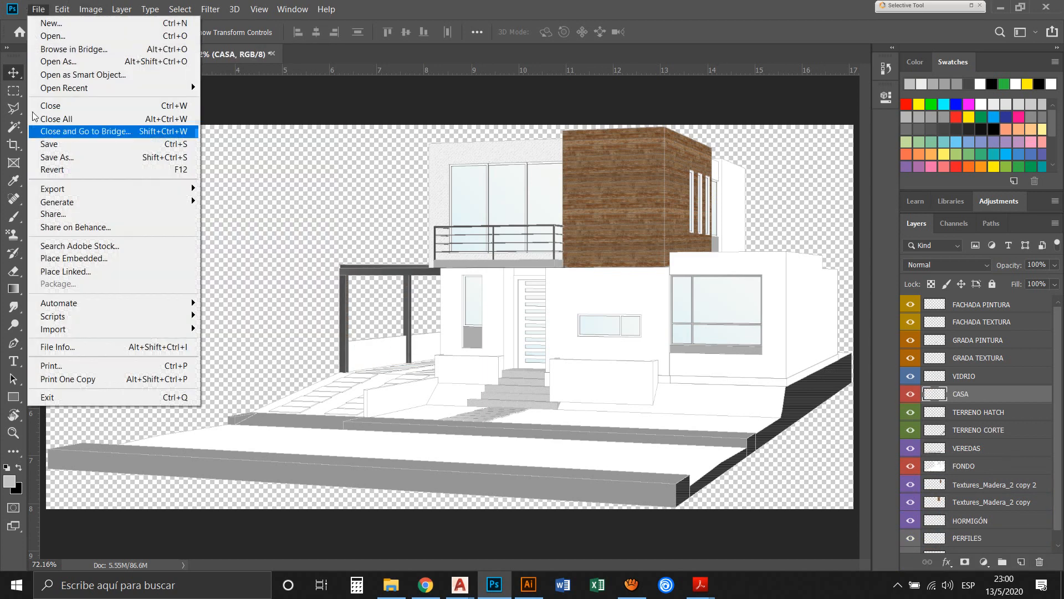
left_click(50, 143)
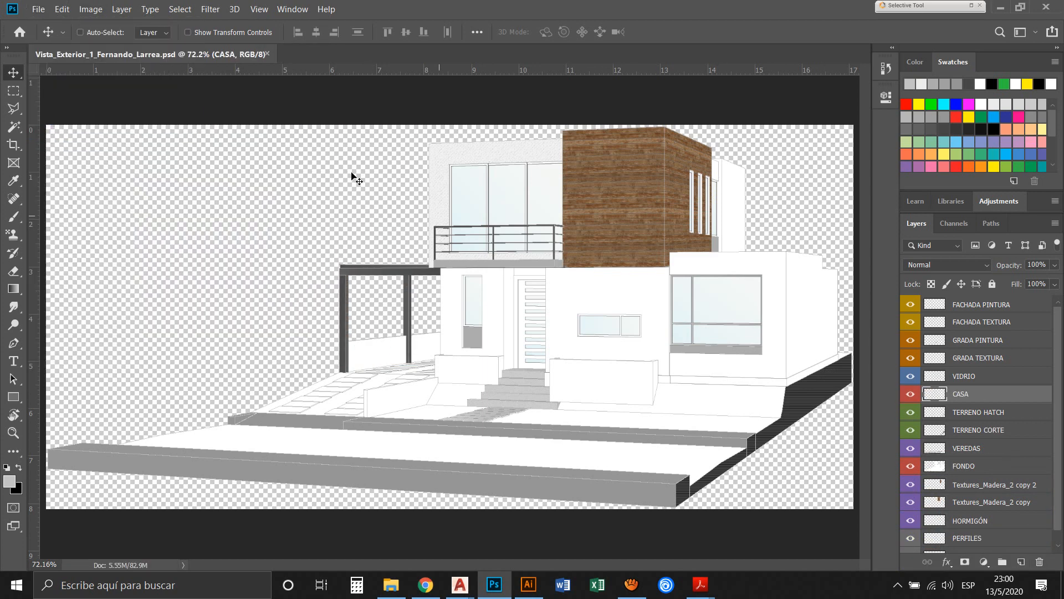
Place the Textures_Madera_1 image as an embedded layer above CASA and move it up and left across the house
left_click(37, 10)
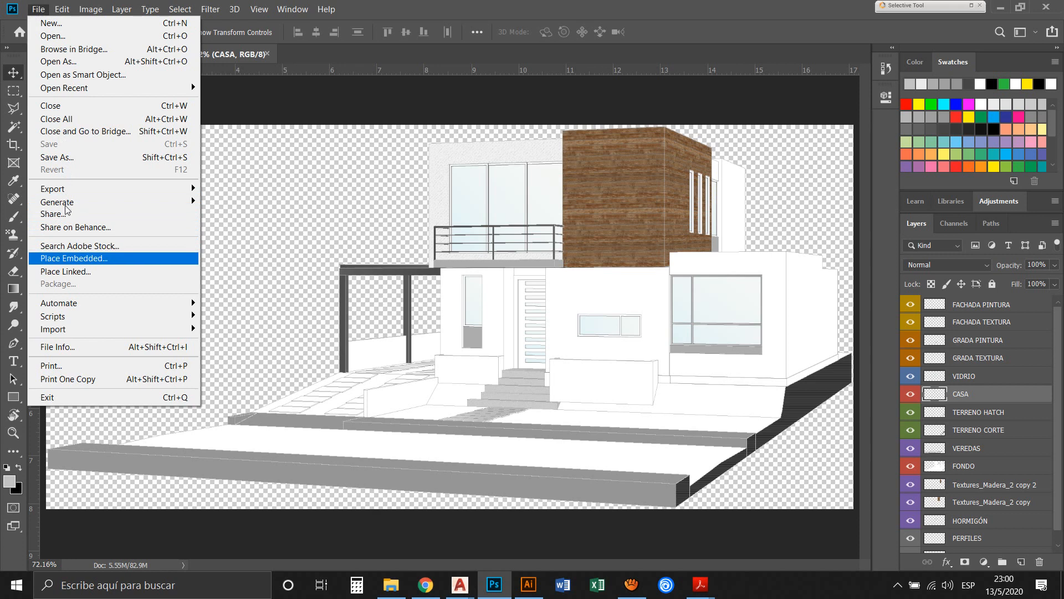
left_click(80, 259)
scroll(402, 181, "down", 5)
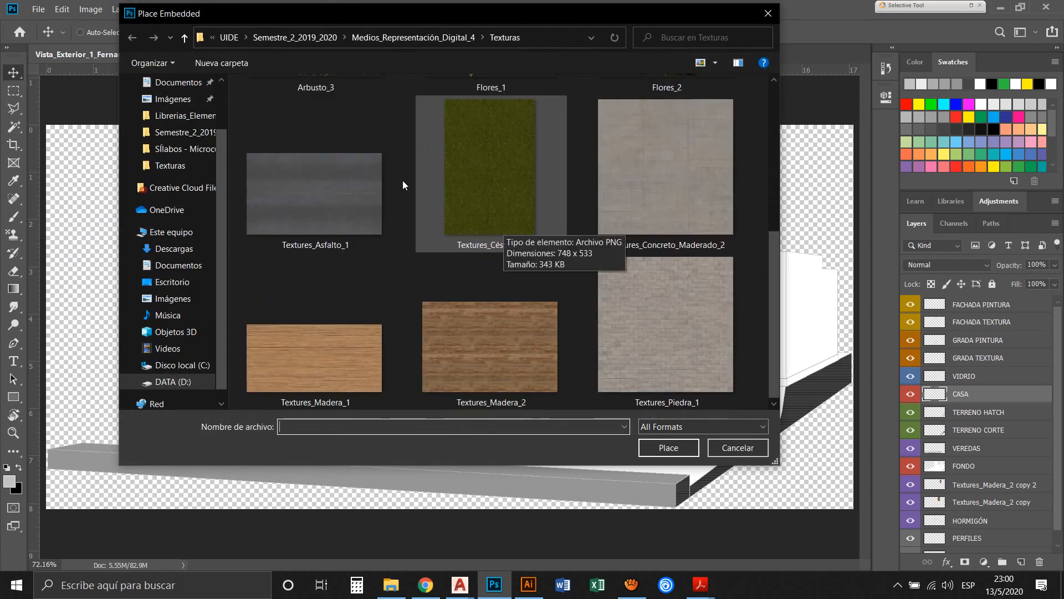
left_click(277, 275)
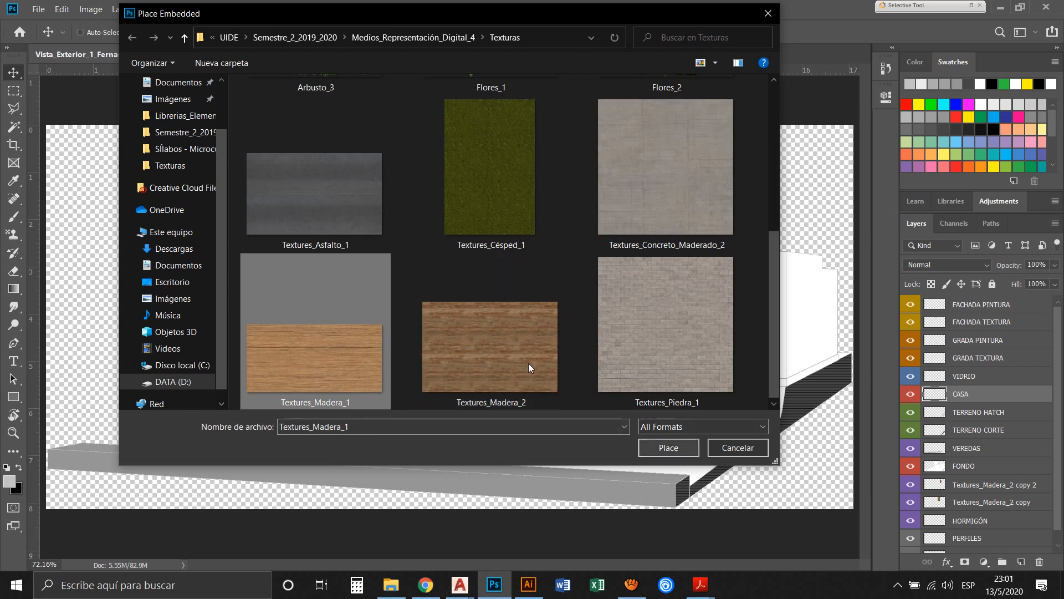
key("Return")
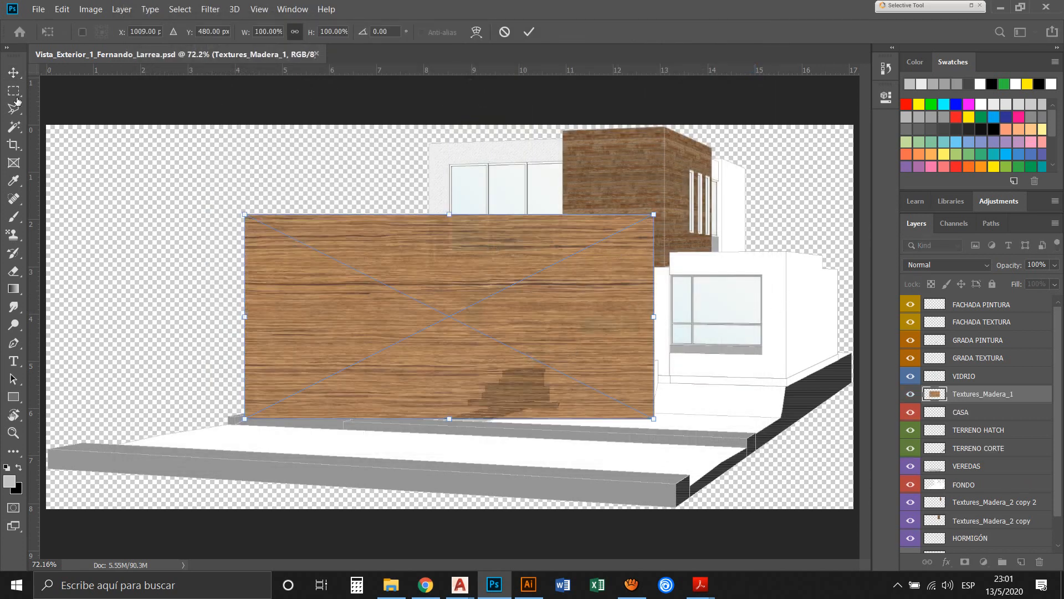
left_click(12, 66)
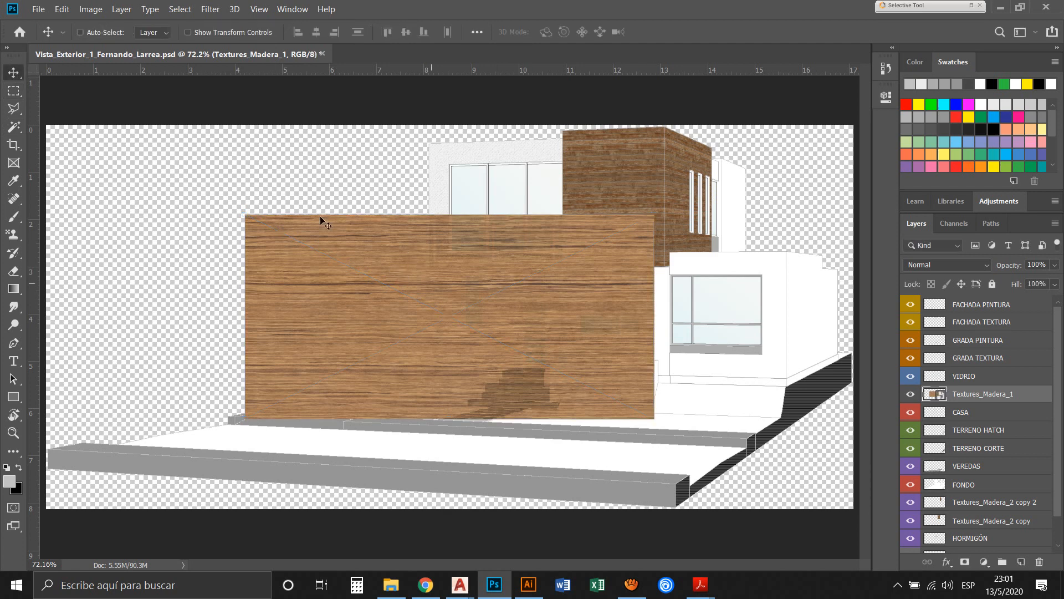
left_click_drag(321, 218, 211, 194)
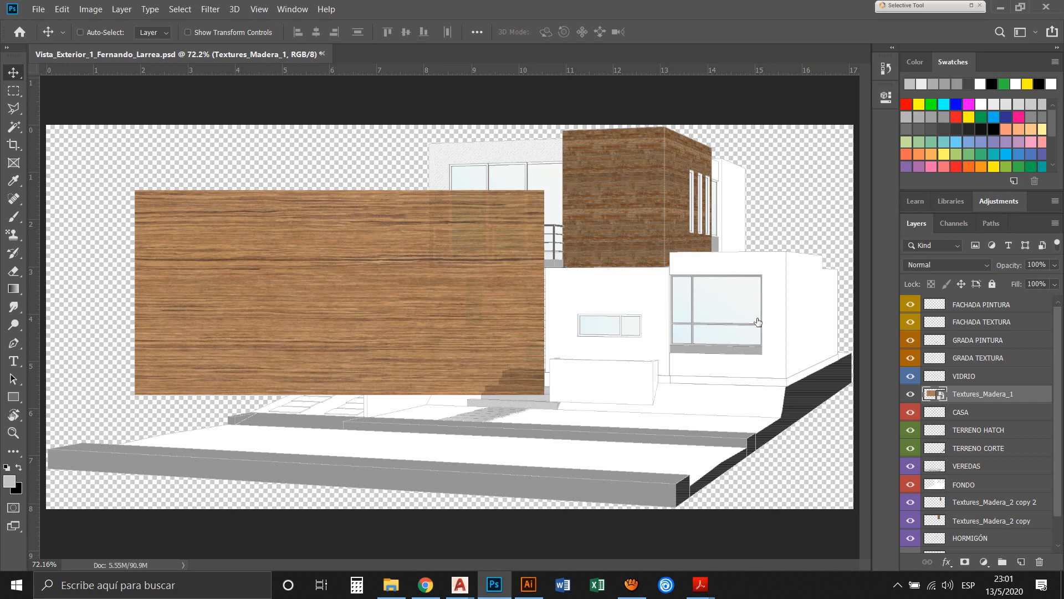
Rasterize the Textures_Madera_1 layer
right_click(932, 396)
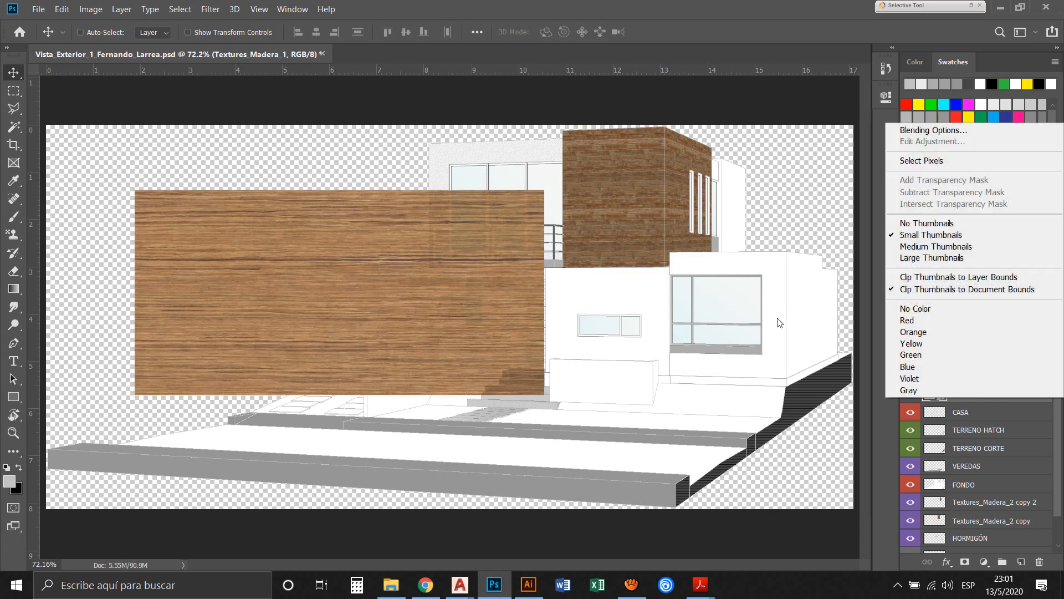
left_click(984, 400)
right_click(1034, 397)
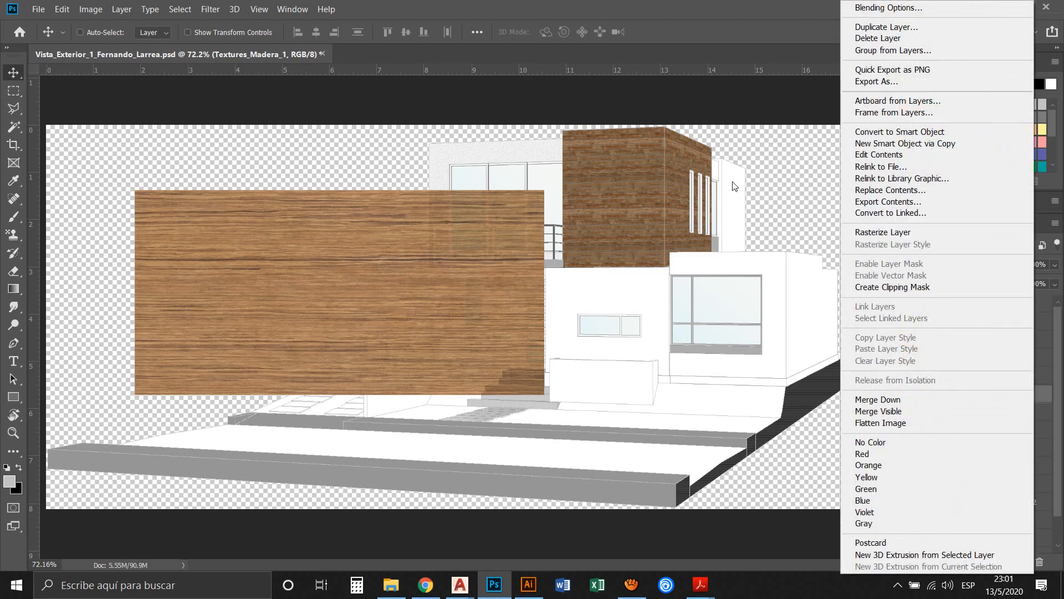
left_click(906, 232)
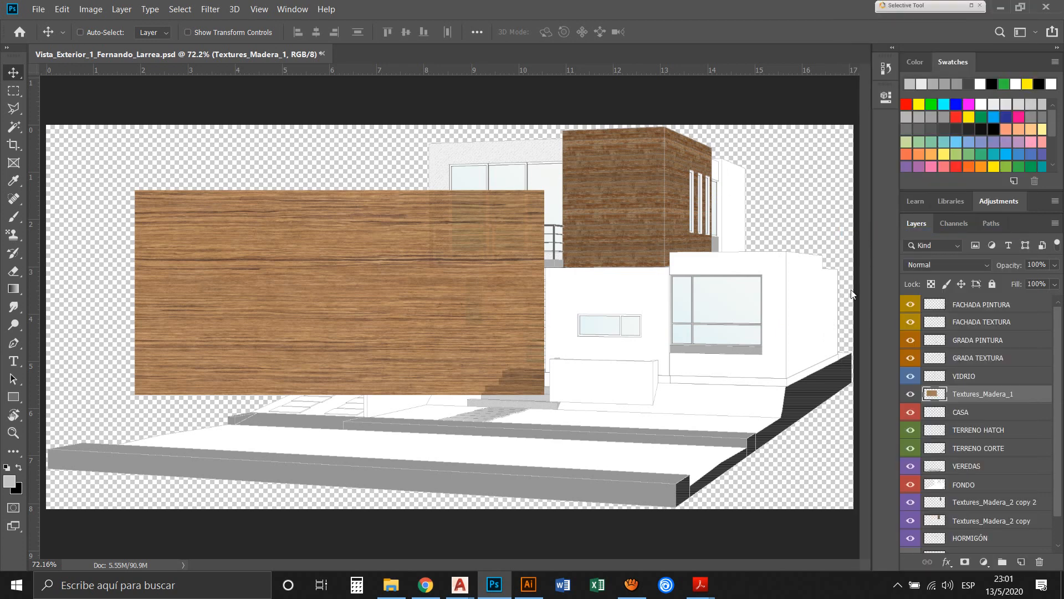
Rotate the Textures_Madera_1 texture -90° and scale it down proportionally over the entrance door
scroll(1029, 388, "down", 1)
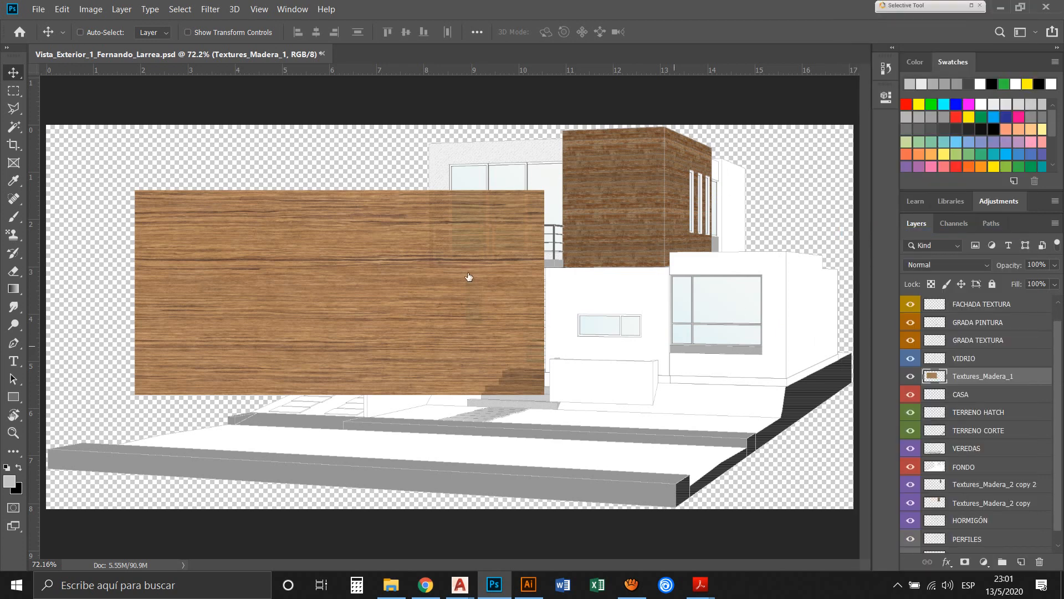
key("ctrl+t")
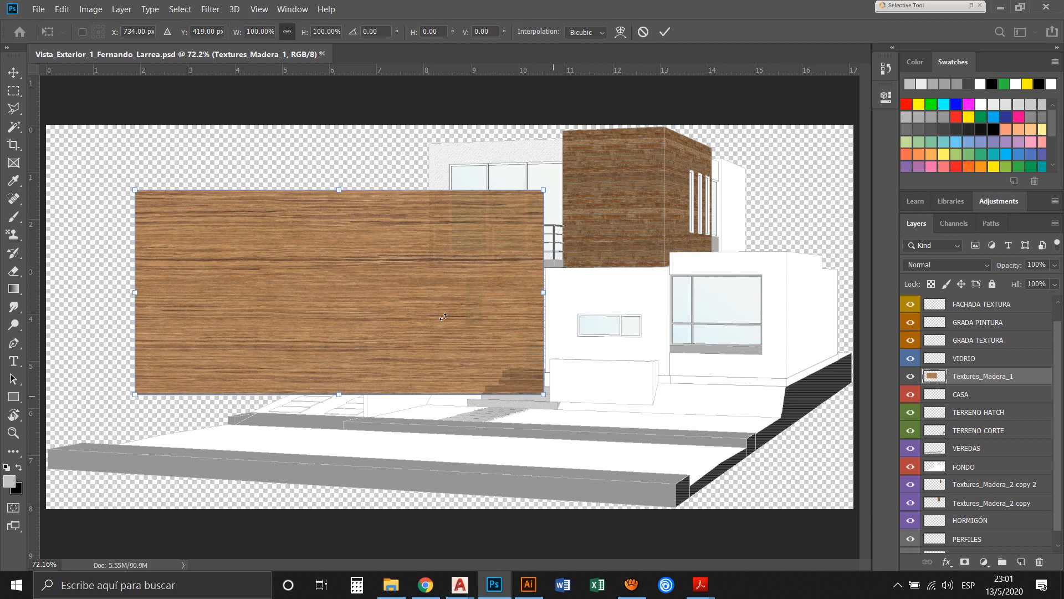
left_click_drag(444, 317, 295, 177)
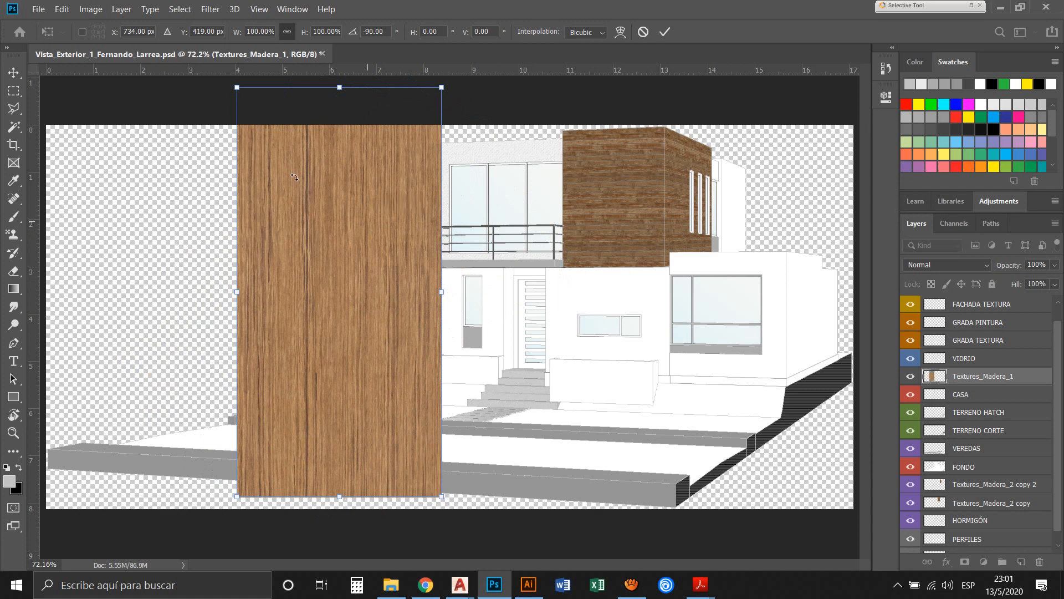
right_click(324, 131)
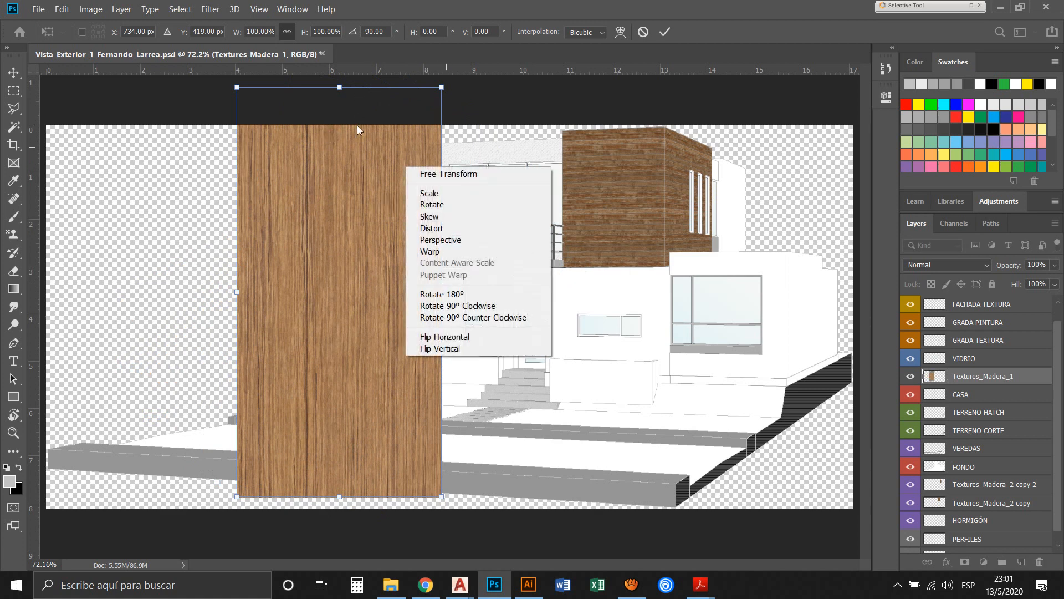
left_click(350, 157)
left_click_drag(353, 67, 411, 233)
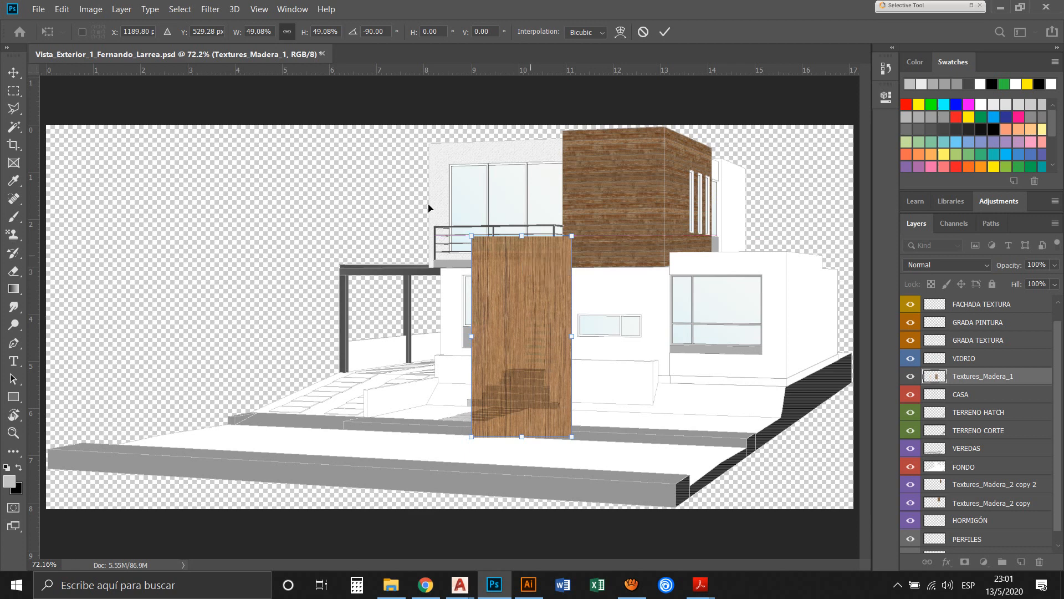
left_click_drag(459, 189, 420, 225)
key("Return")
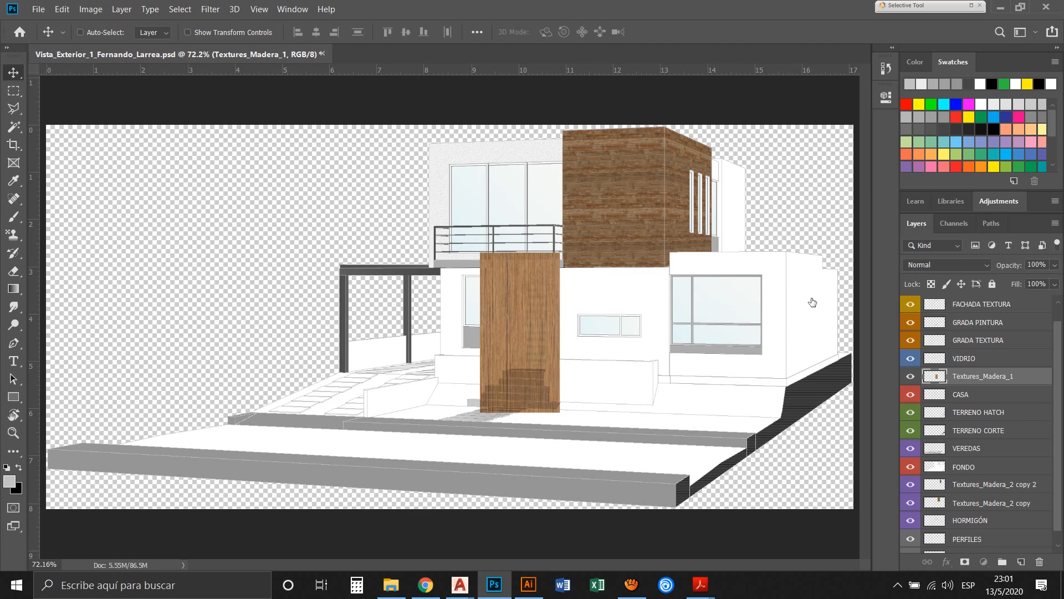
Move the Textures_Madera_1 layer directly below the FONDO layer and give it the Violet colour label
left_click_drag(1015, 377, 1020, 475)
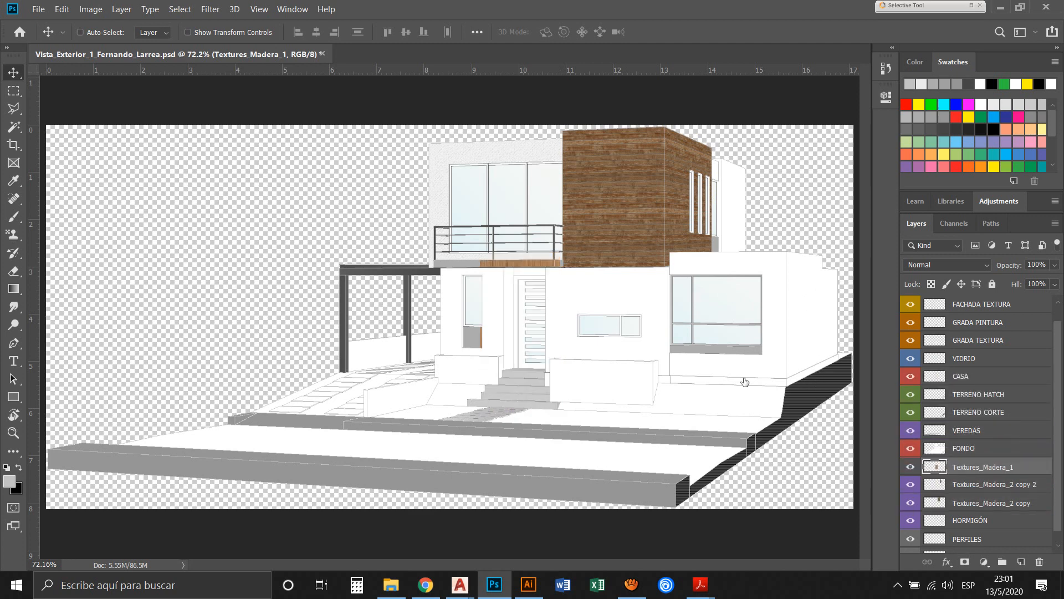
right_click(915, 471)
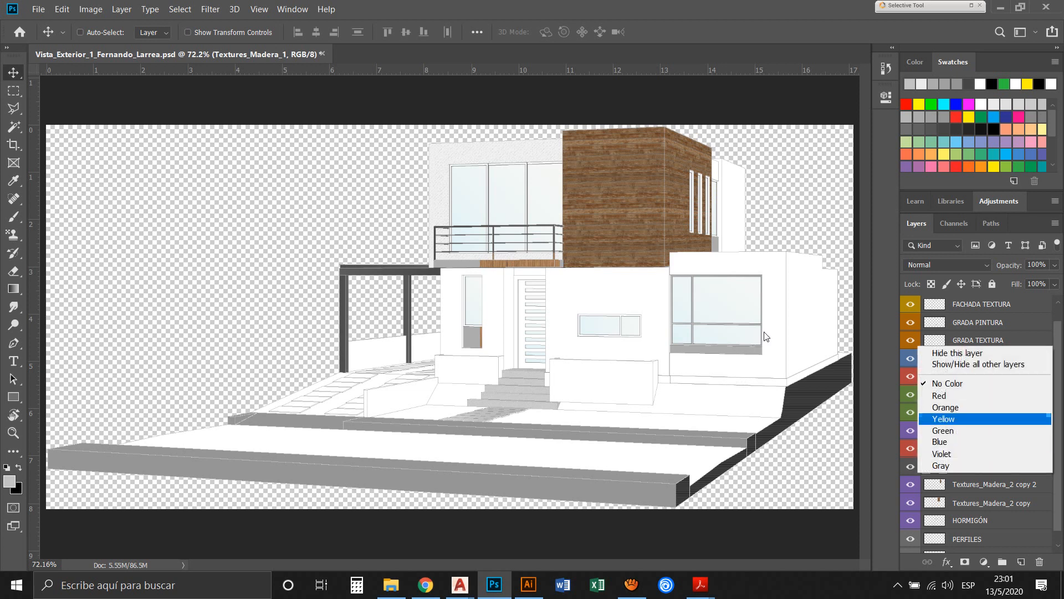
key("Down")
key("Down")
key("Down")
key("Down")
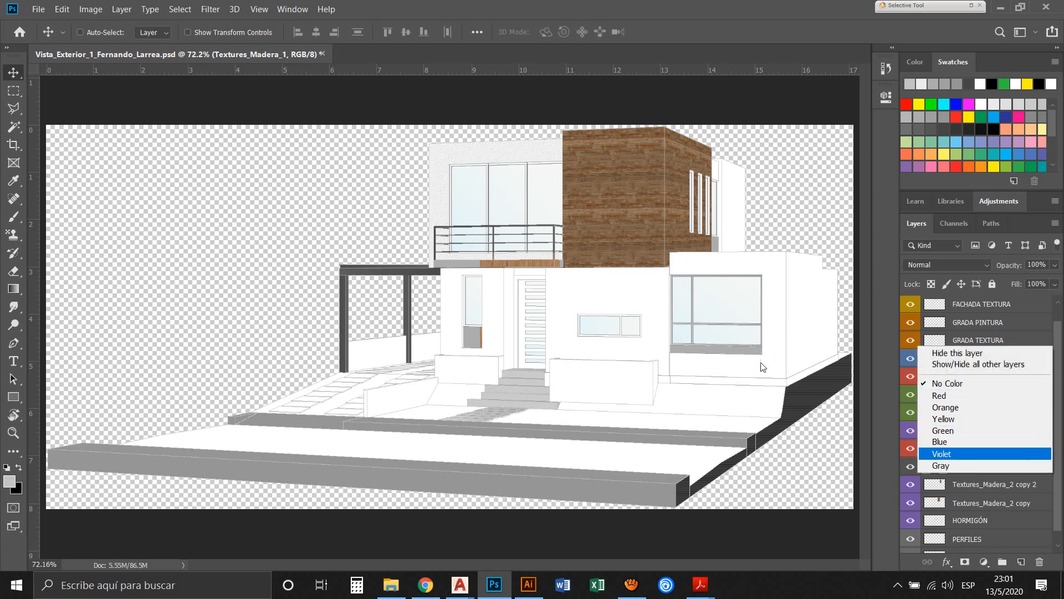
key("Return")
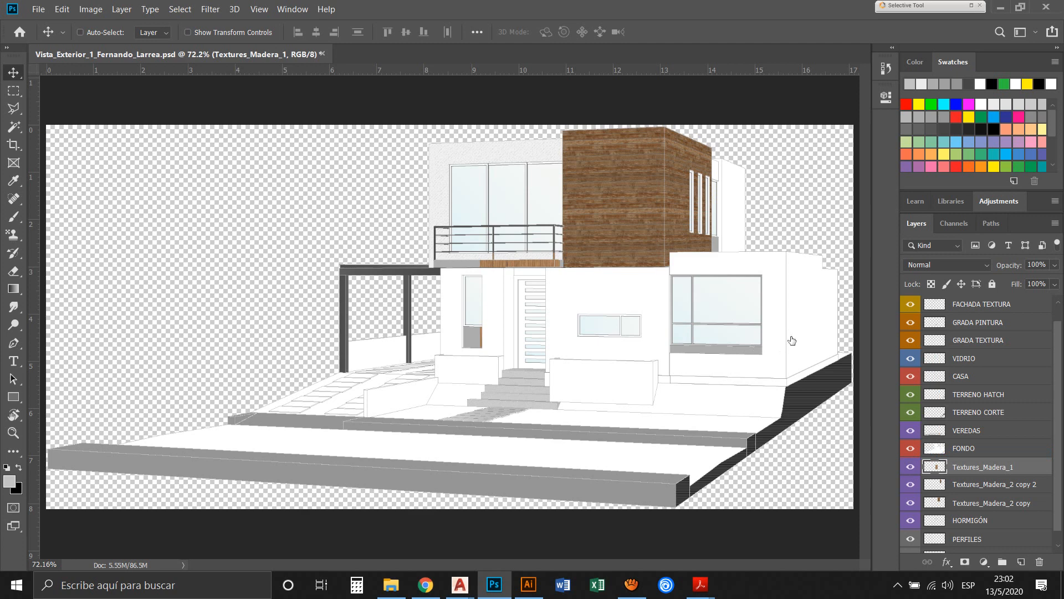
Select the entrance door's frame and panel on the CASA layer with the Magic Wand, delete those areas from the FONDO layer and deselect
left_click(798, 306, "ctrl")
key("z")
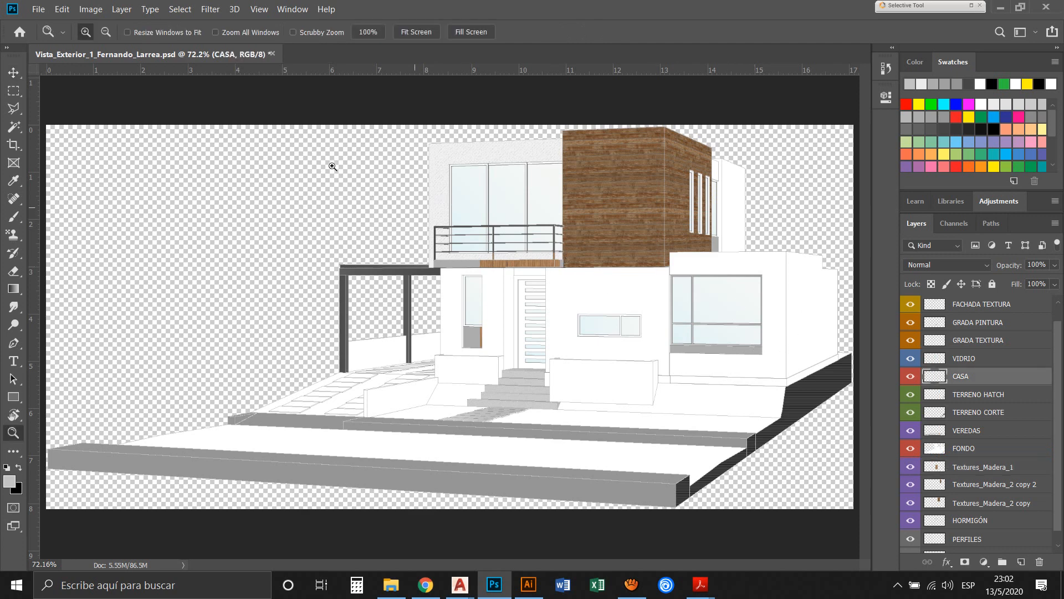
left_click_drag(415, 206, 500, 330)
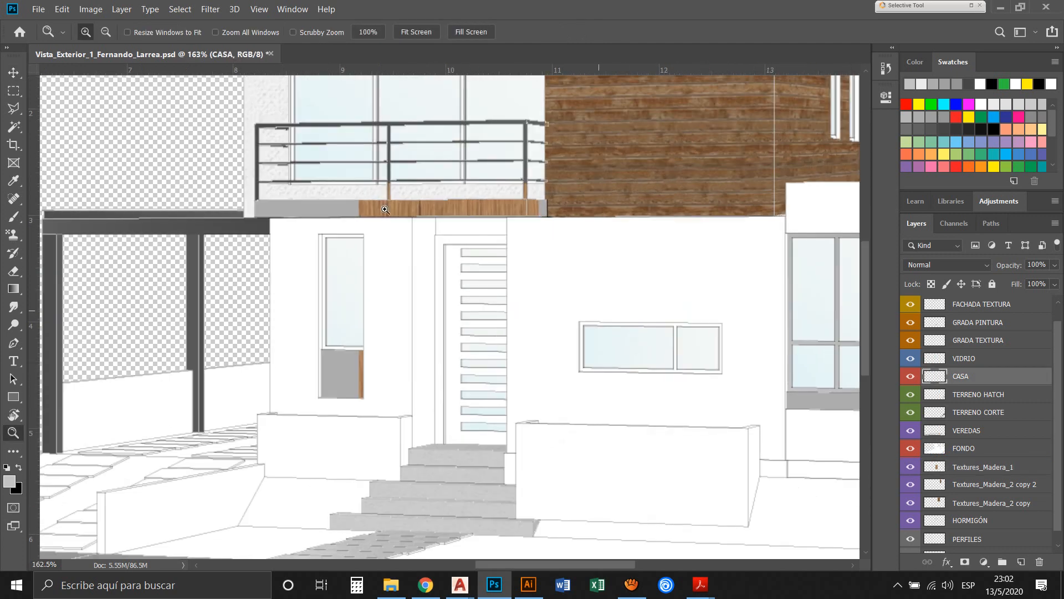
left_click_drag(334, 116, 499, 430)
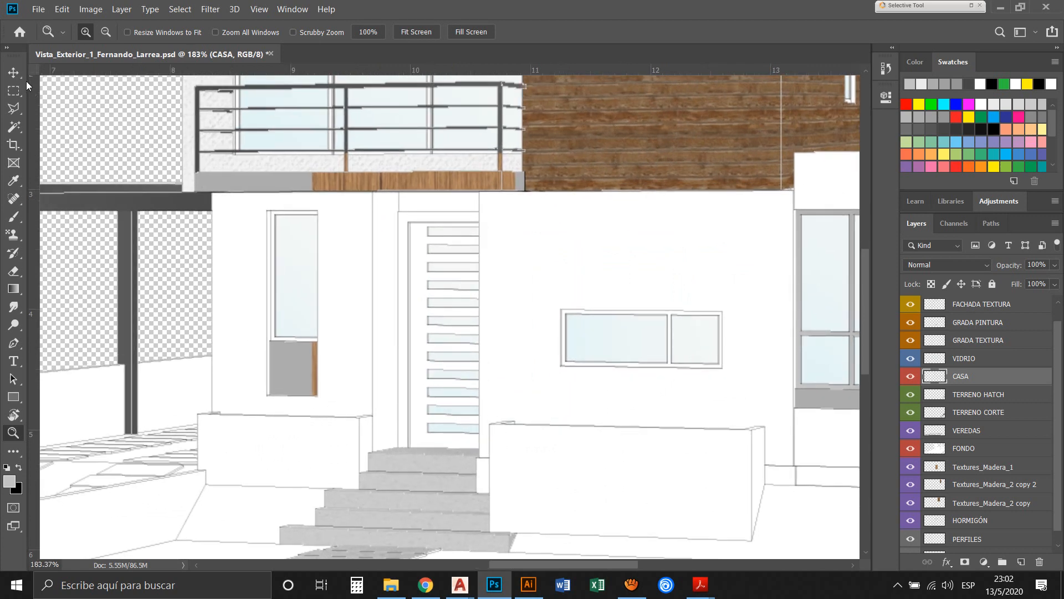
left_click(13, 127)
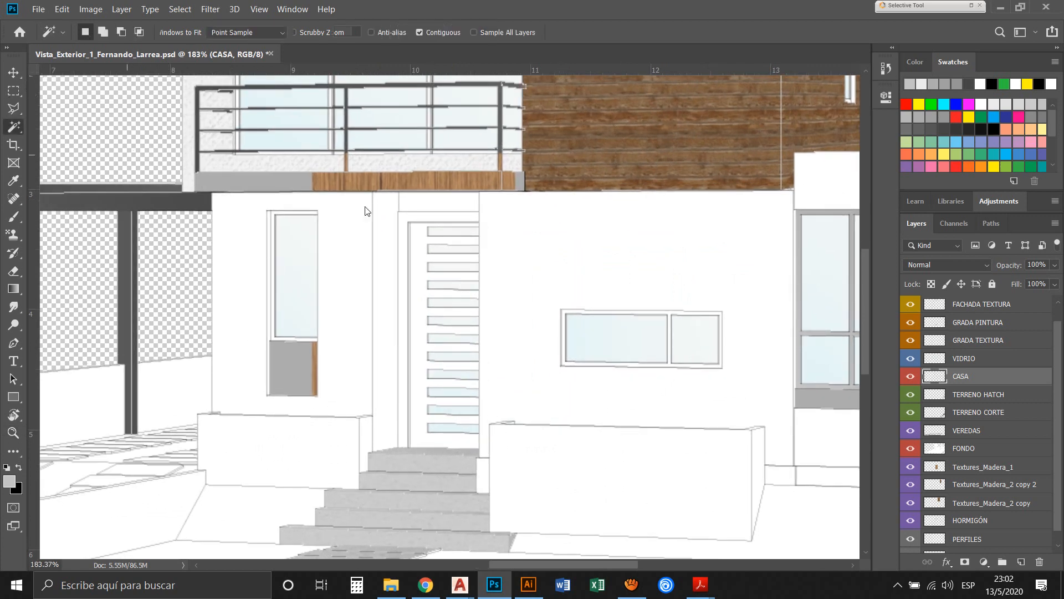
key("z")
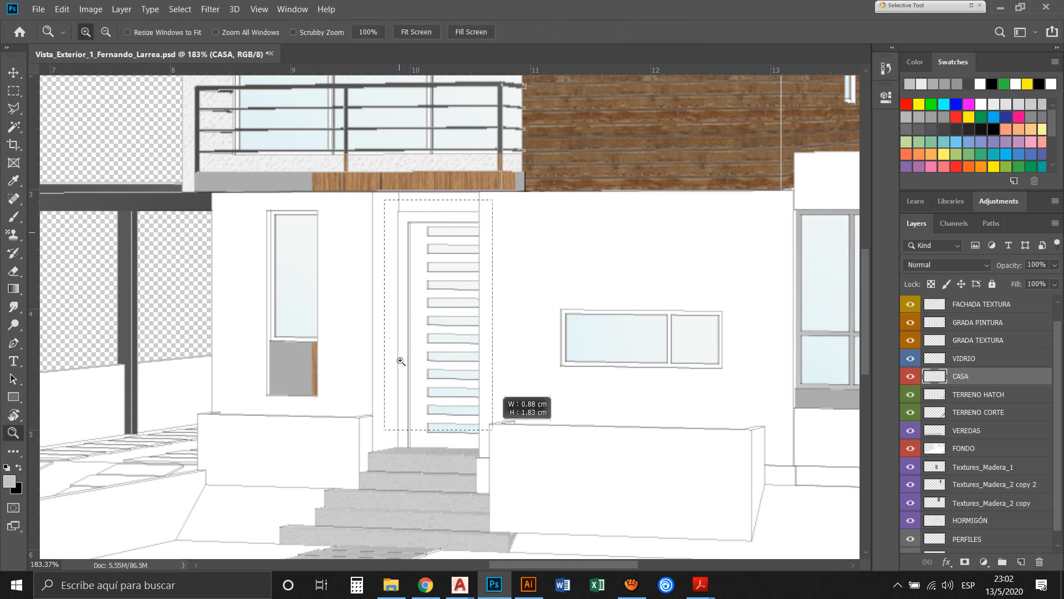
left_click_drag(320, 188, 513, 435)
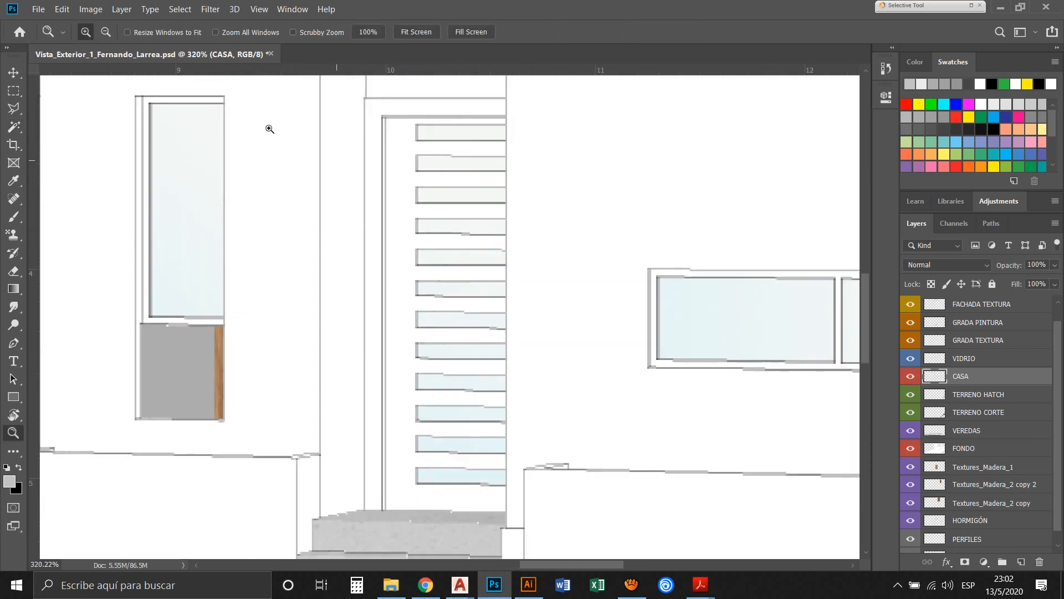
key("w")
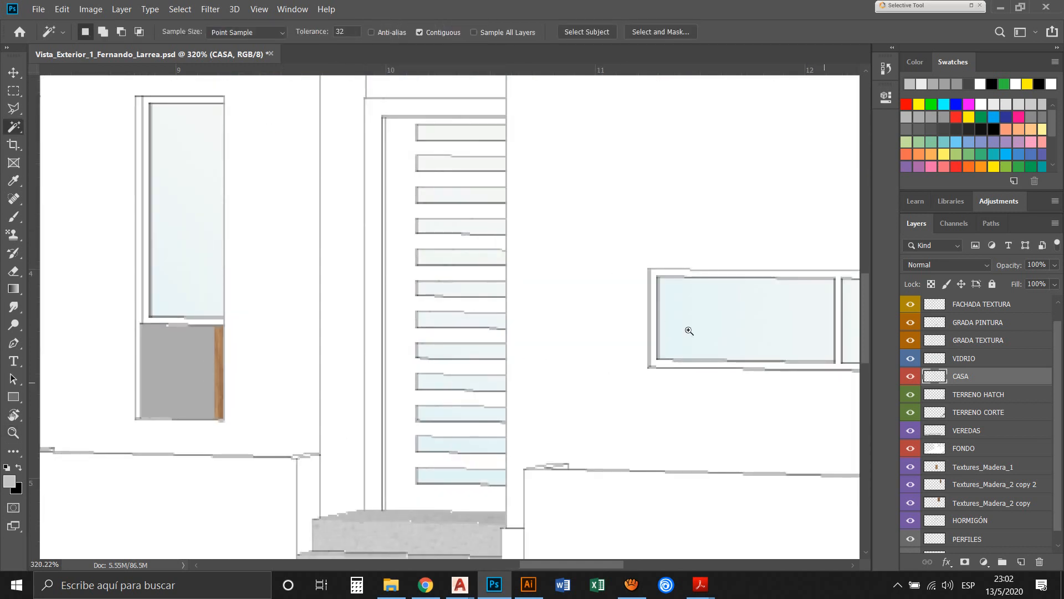
left_click(335, 90)
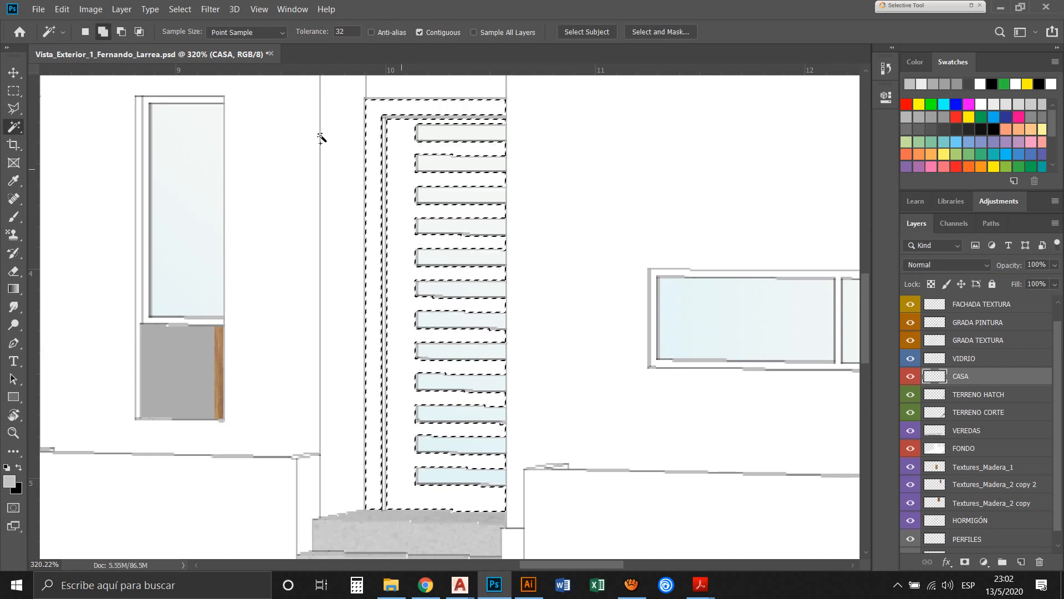
left_click(982, 450)
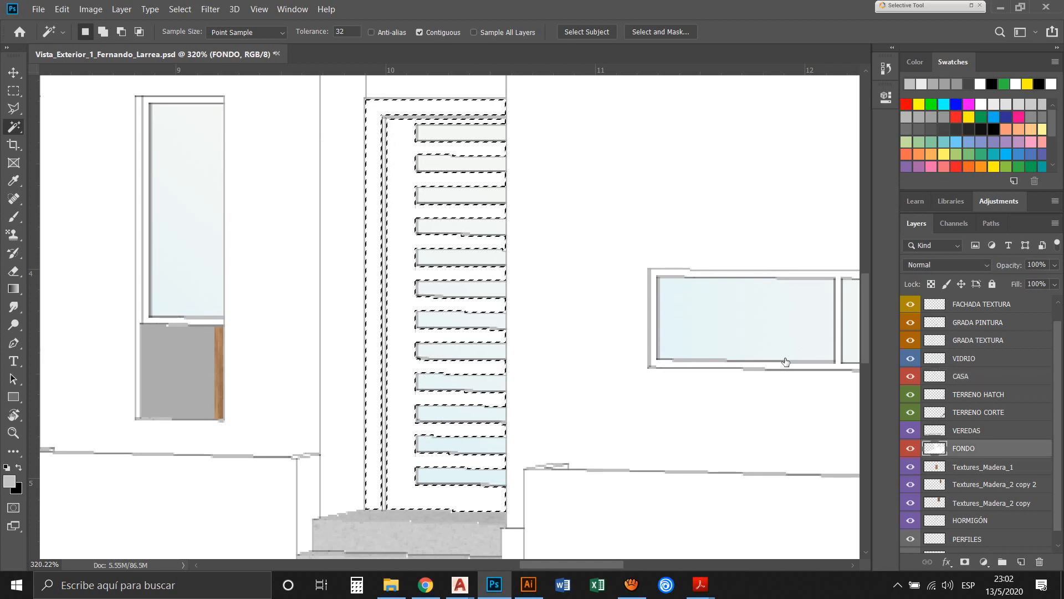
key("Delete")
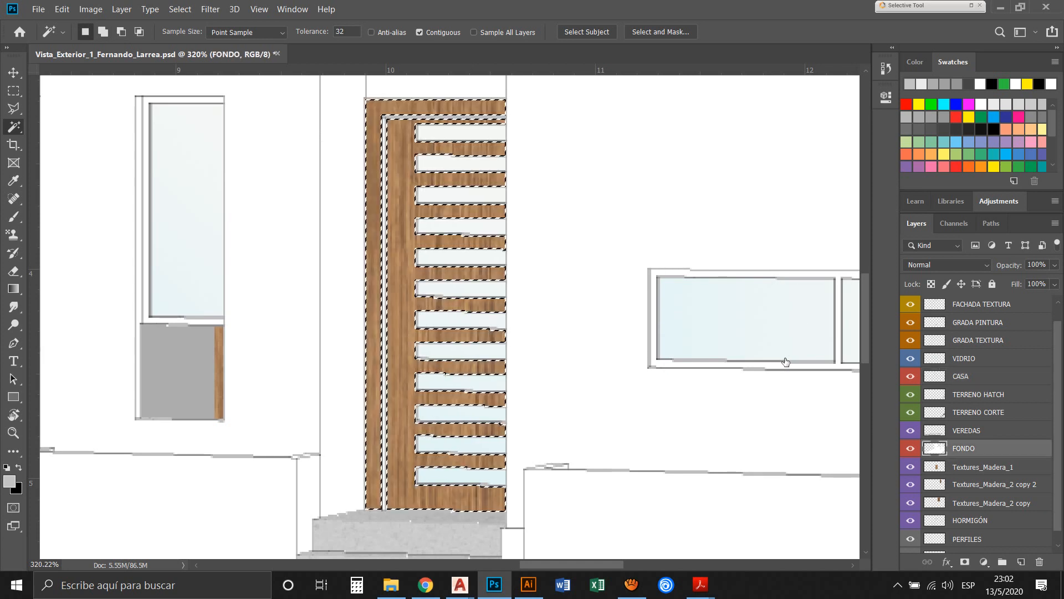
key("ctrl+d")
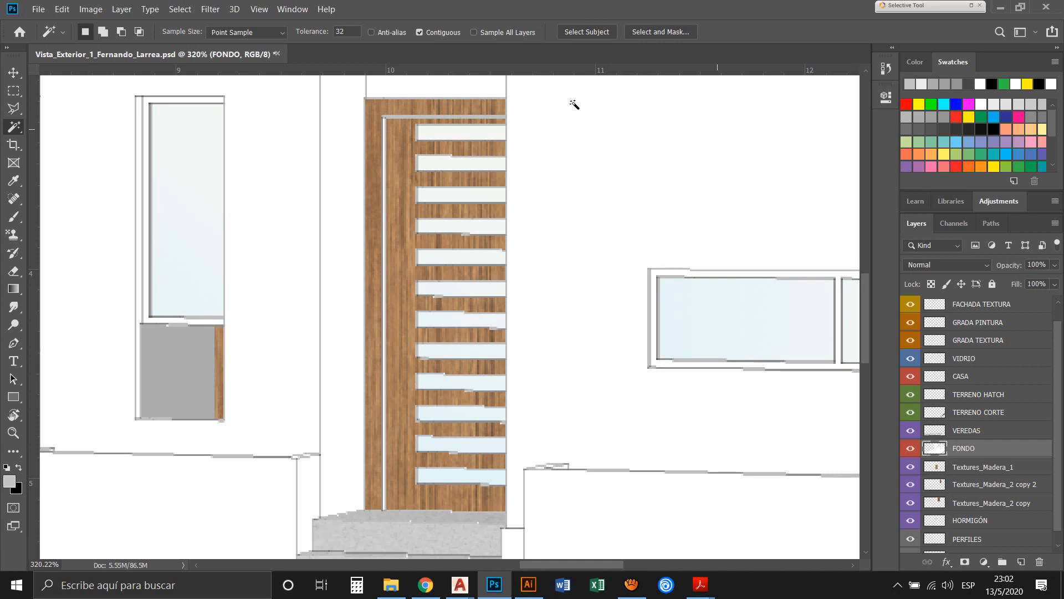
Hide the FONDO layer to expose the wood texture around the entrance door
key("z")
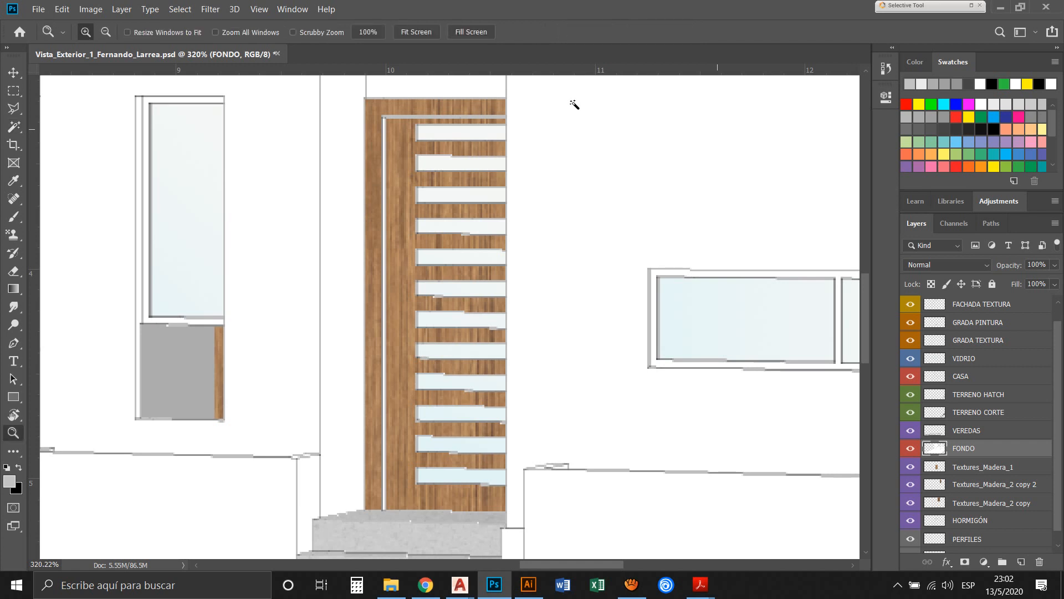
key("alt")
left_click(485, 145, "alt")
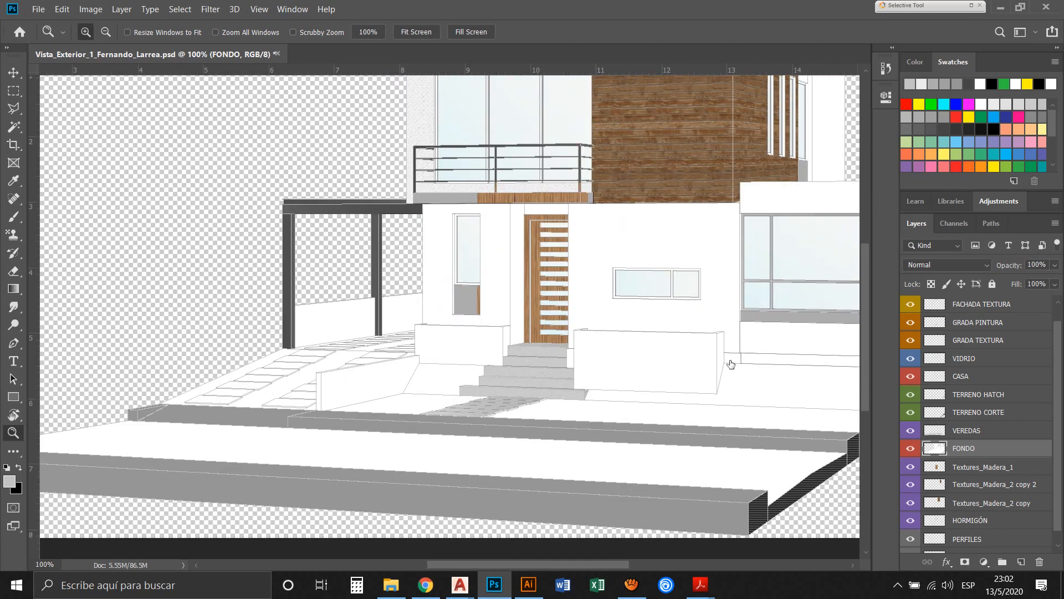
key("ctrl+comma")
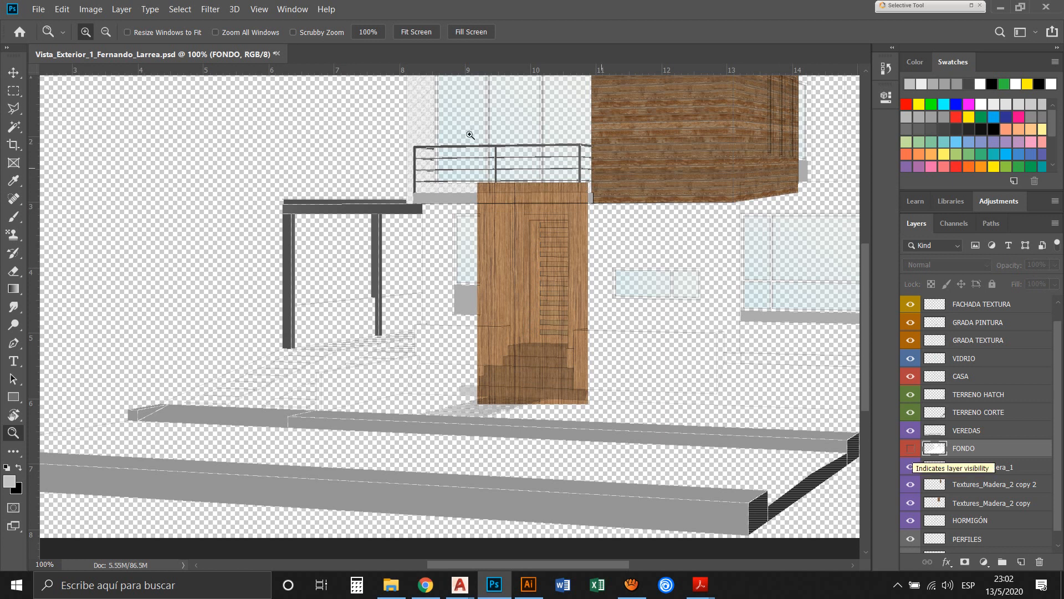
left_click_drag(471, 174, 604, 355)
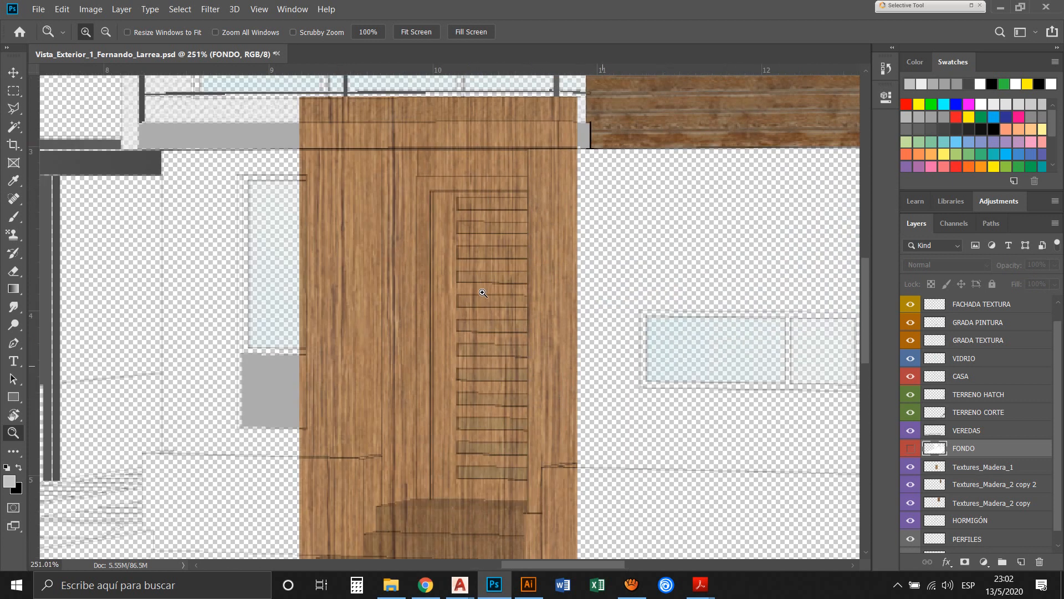
Free-transform the Textures_Madera_1 layer, scaling it proportionally to about 74% and positioning it over the entrance door
left_click(13, 72)
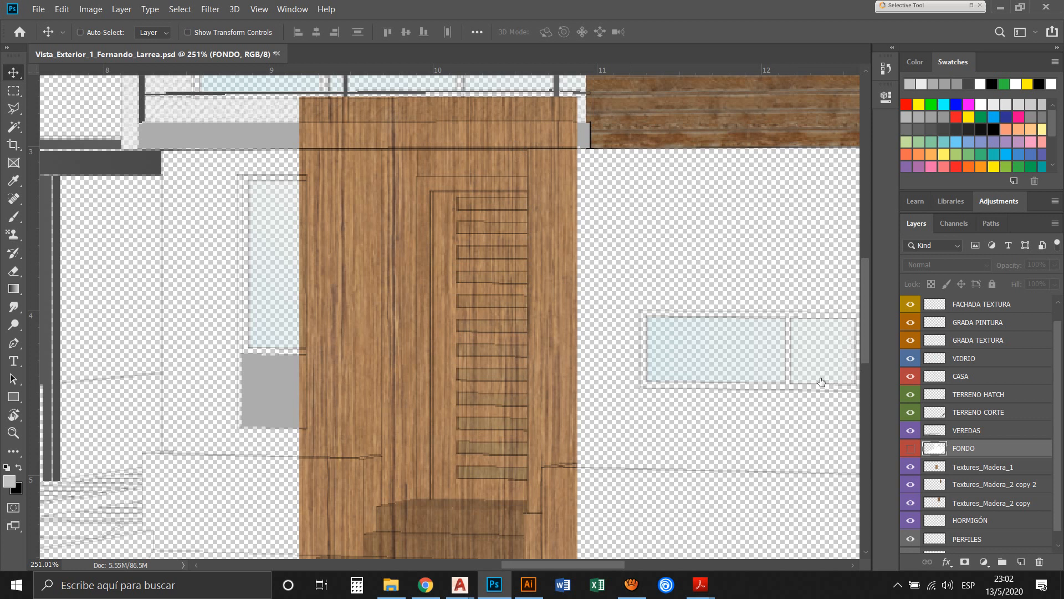
key("alt+bracketleft")
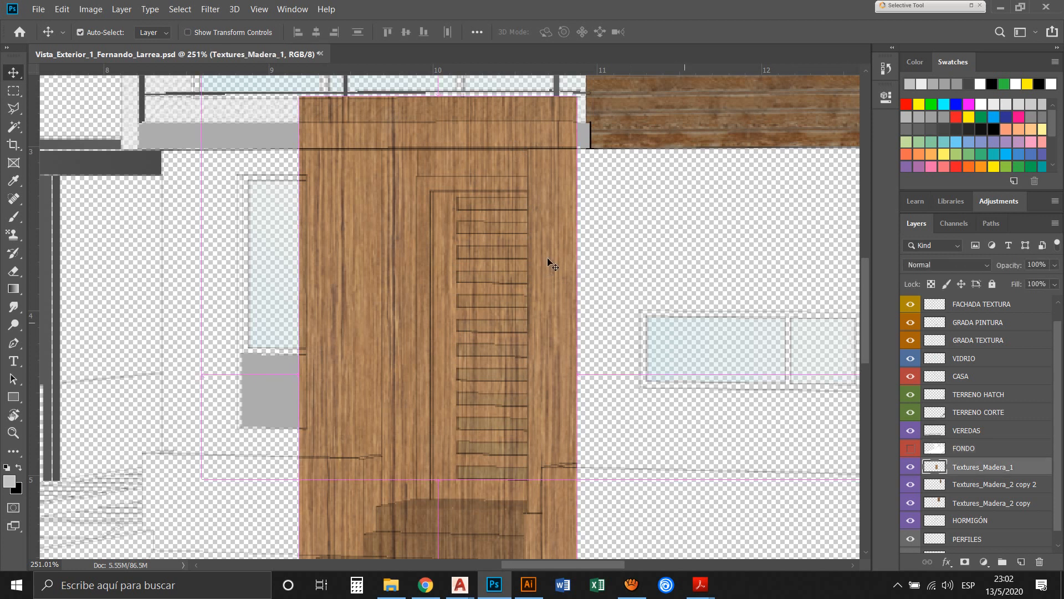
key("ctrl+t")
scroll(439, 228, "down", 1)
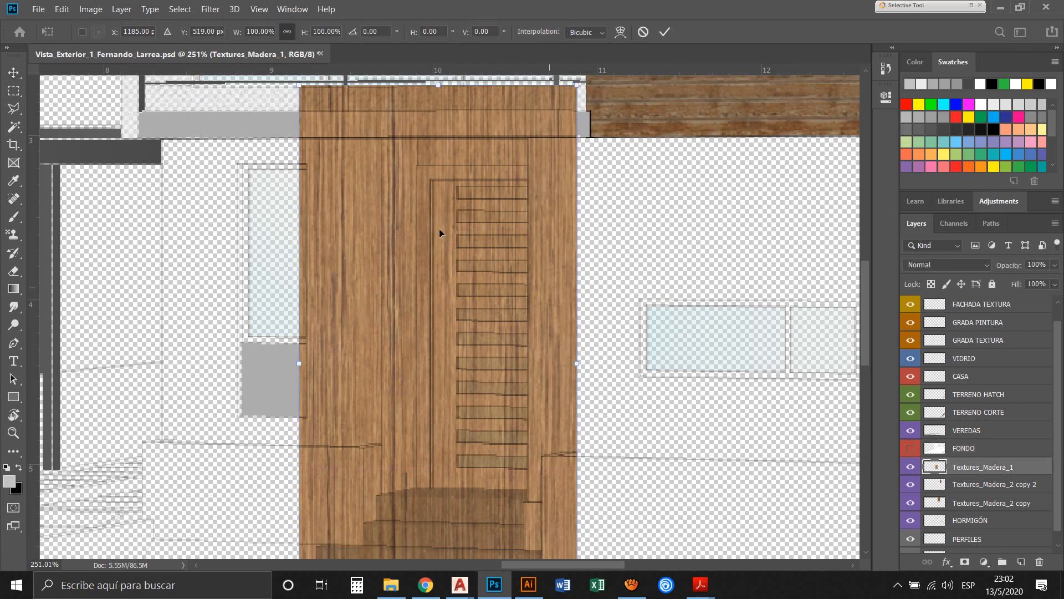
left_click_drag(240, 66, 258, 99)
left_click_drag(259, 101, 272, 126)
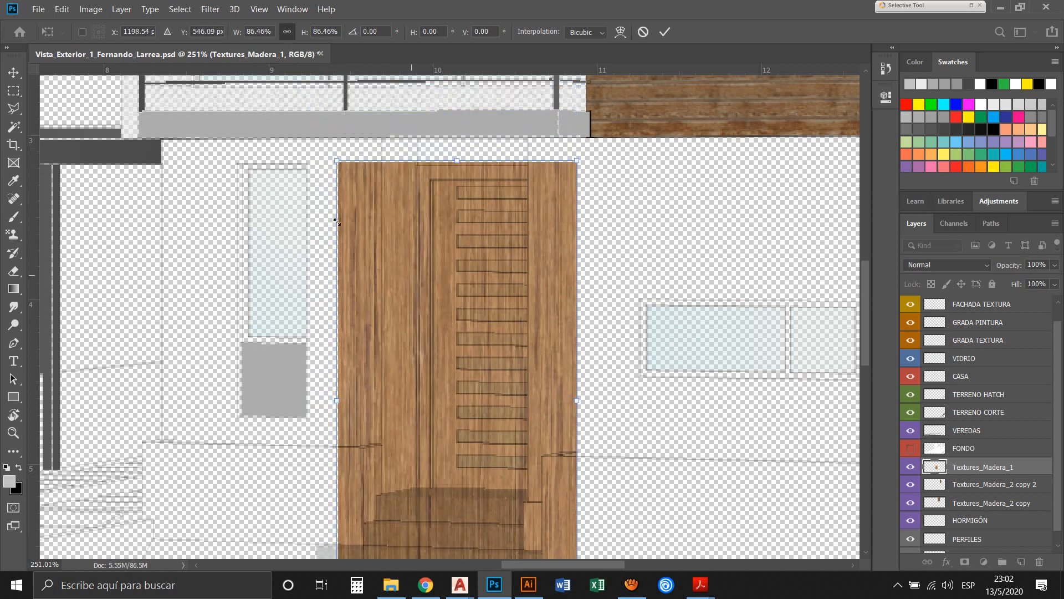
left_click_drag(321, 249, 318, 210)
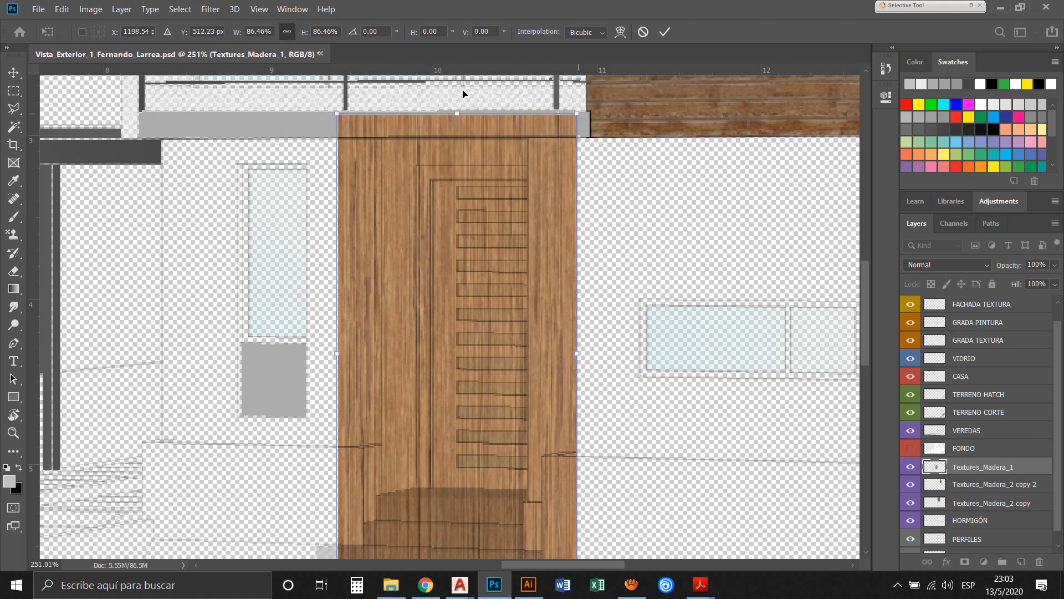
left_click_drag(462, 90, 442, 125)
left_click_drag(412, 159, 434, 142)
left_click_drag(627, 526, 608, 503)
left_click_drag(440, 241, 436, 281)
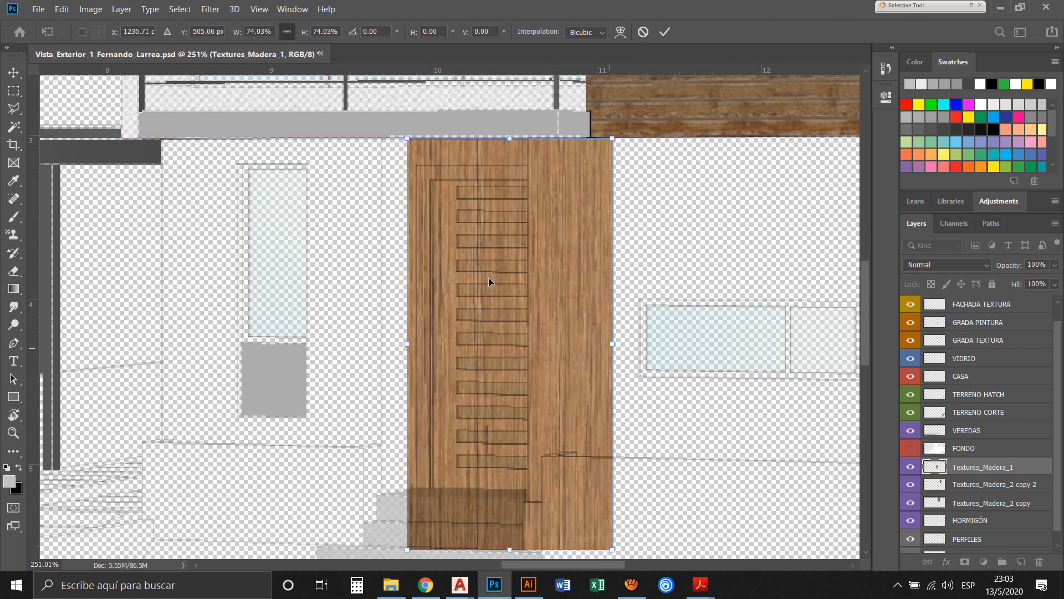
Stretch the wood texture to 88% width, reduce its height to 67.75%, shift it slightly up and left over the door, and apply the transform
left_click_drag(612, 344, 652, 344)
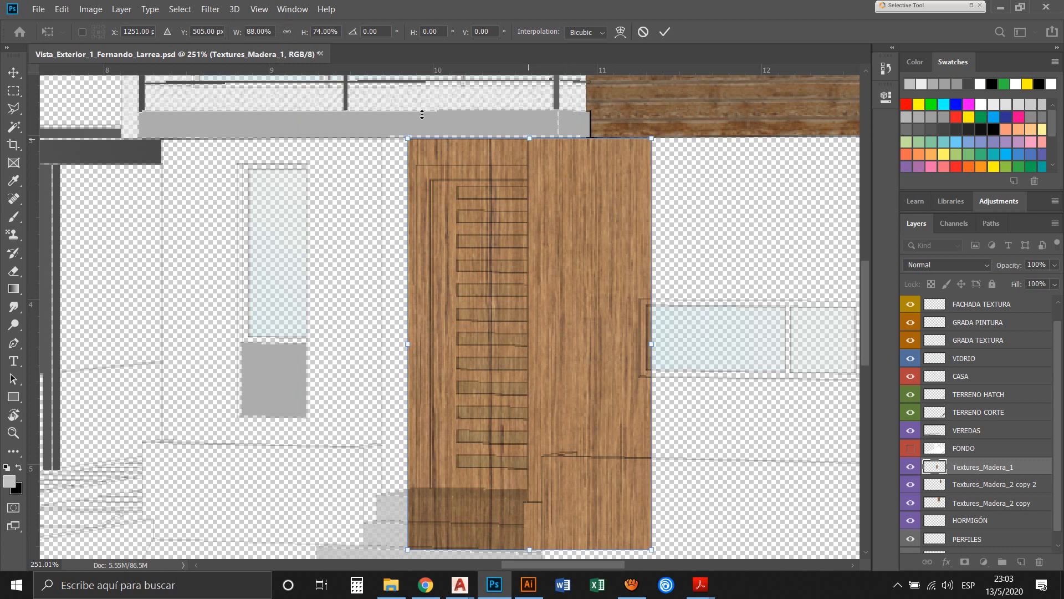
left_click_drag(422, 114, 421, 134)
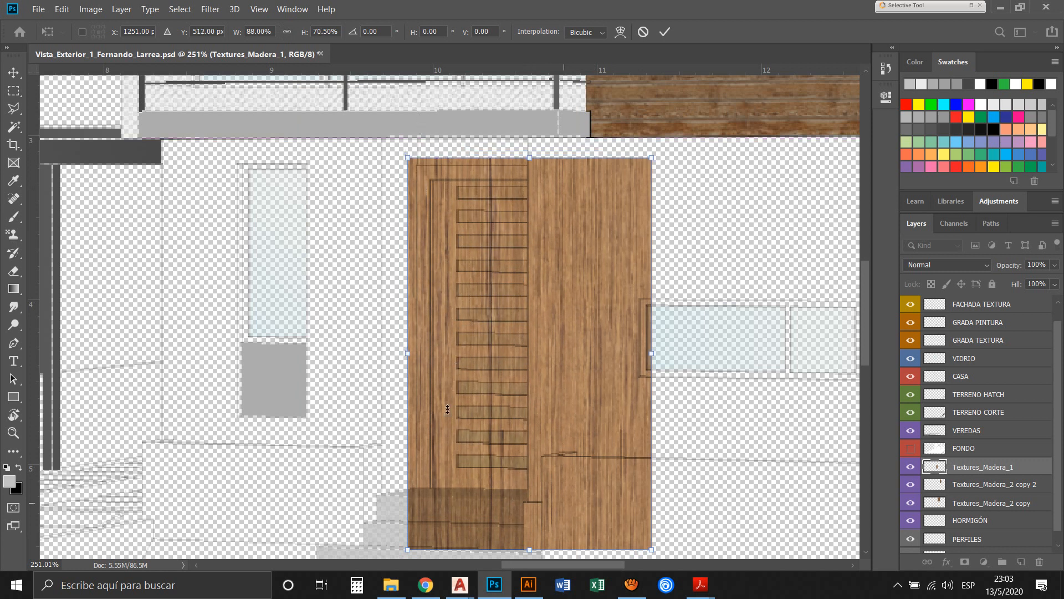
left_click_drag(529, 549, 530, 534)
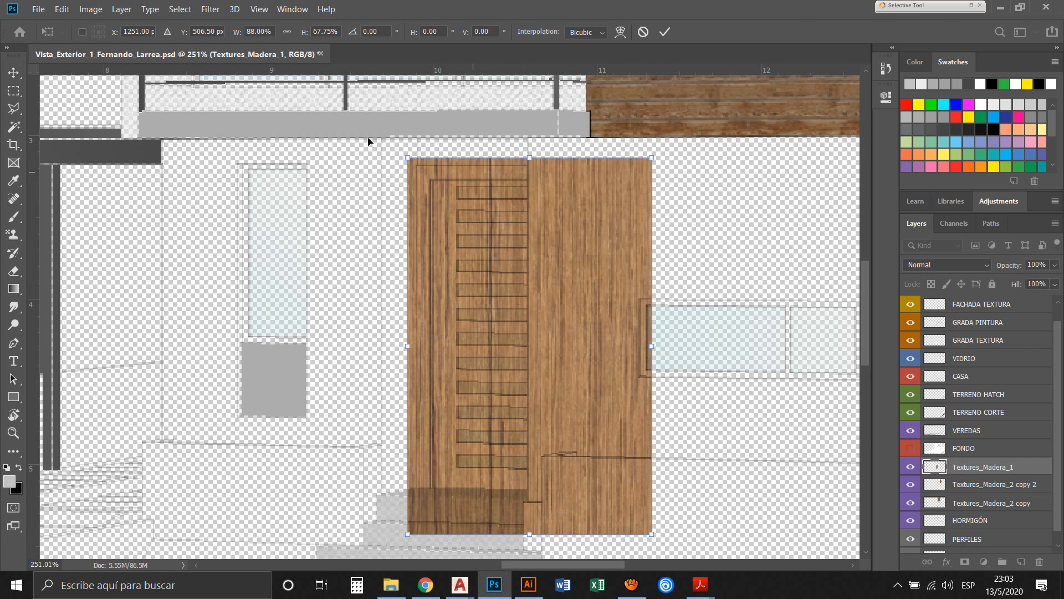
left_click_drag(361, 286, 357, 280)
key("Return")
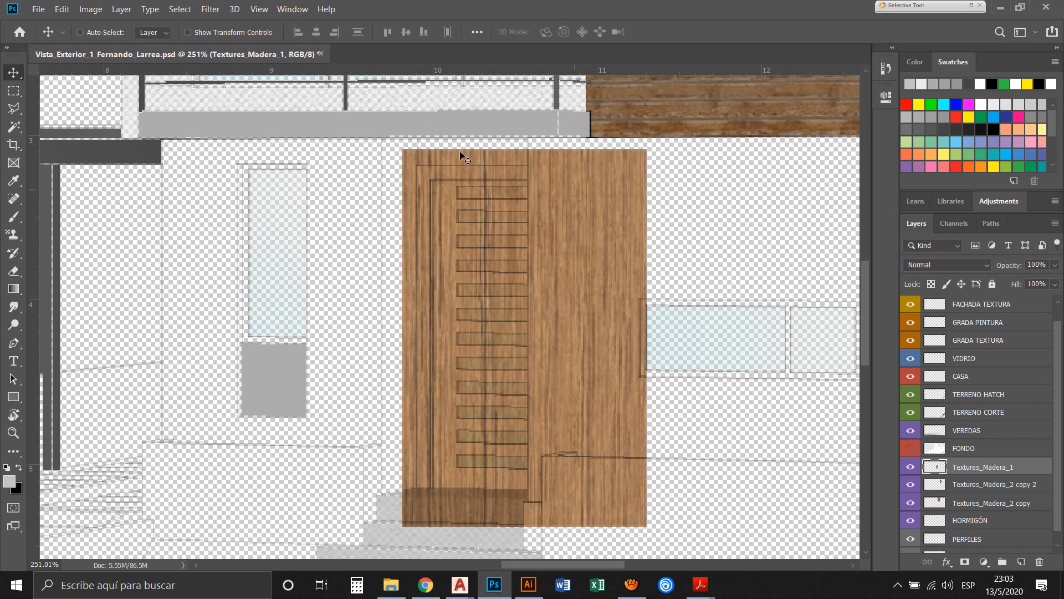
Hide the VIDRIO, GRADA TEXTURA and GRADA PINTURA layers
scroll(522, 252, "down", 1)
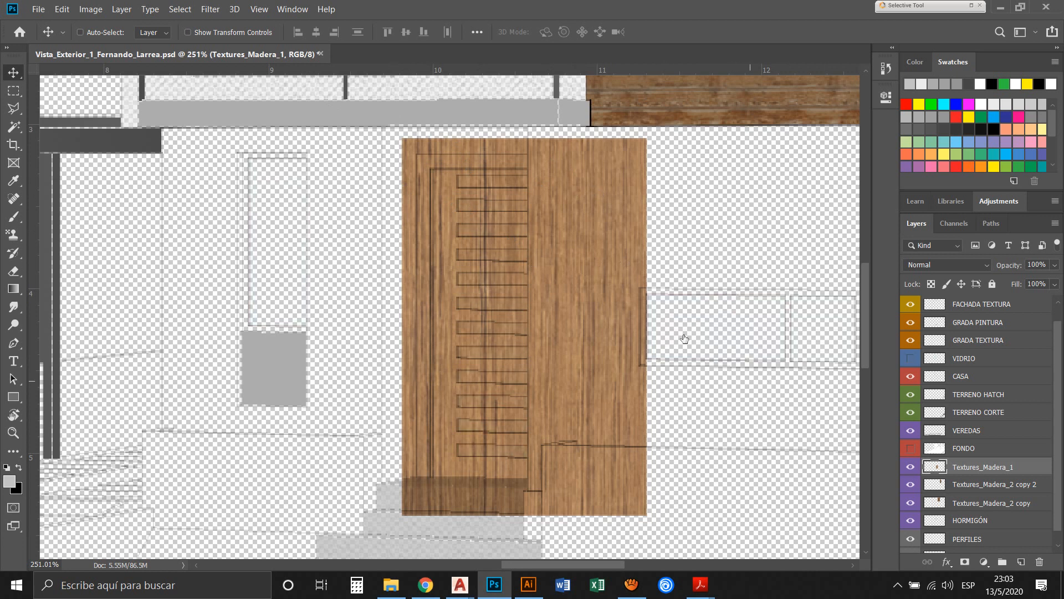
left_click(910, 340)
left_click(910, 322)
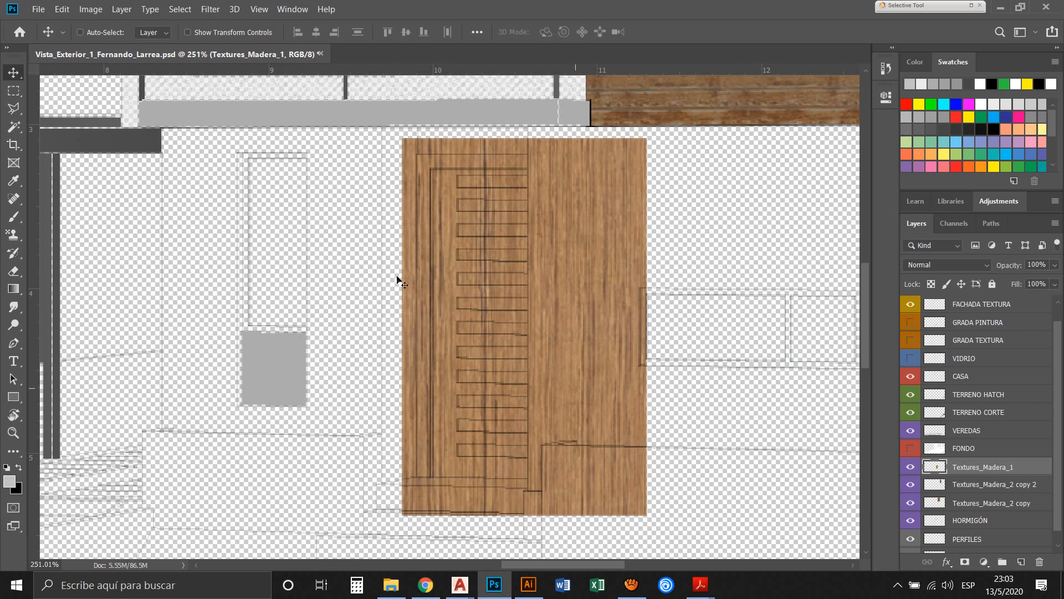
Magic-wand the wall area beside the door on the CASA layer and delete that area from Textures_Madera_1
left_click(13, 127)
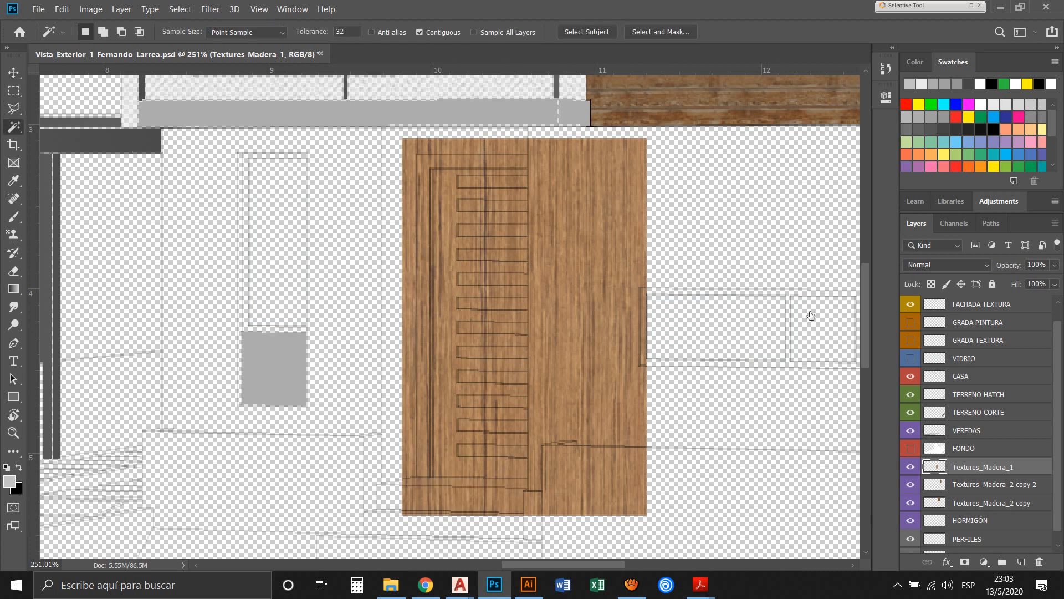
left_click(1013, 379)
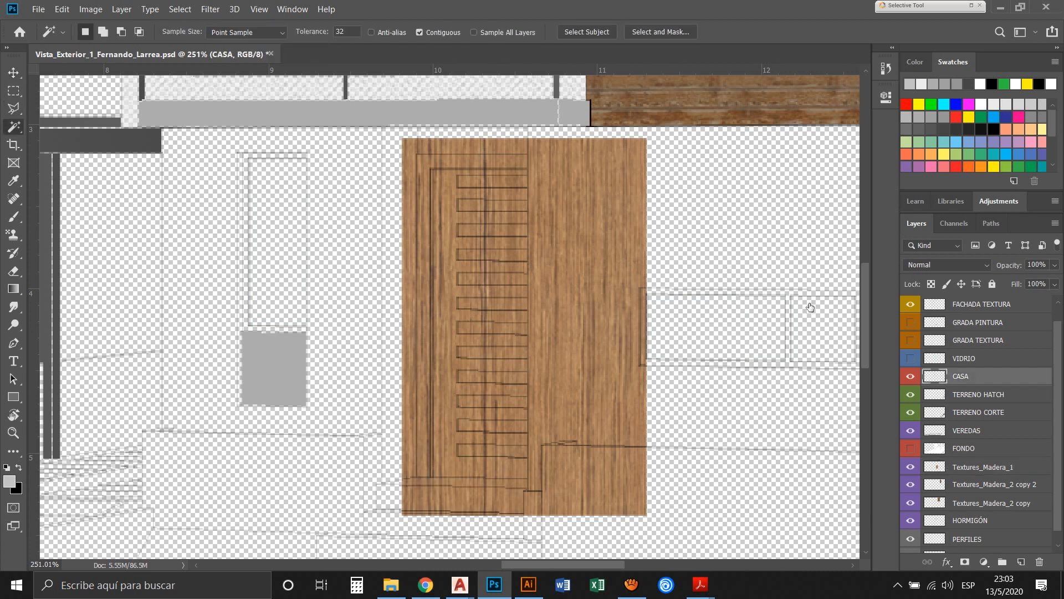
left_click(548, 179)
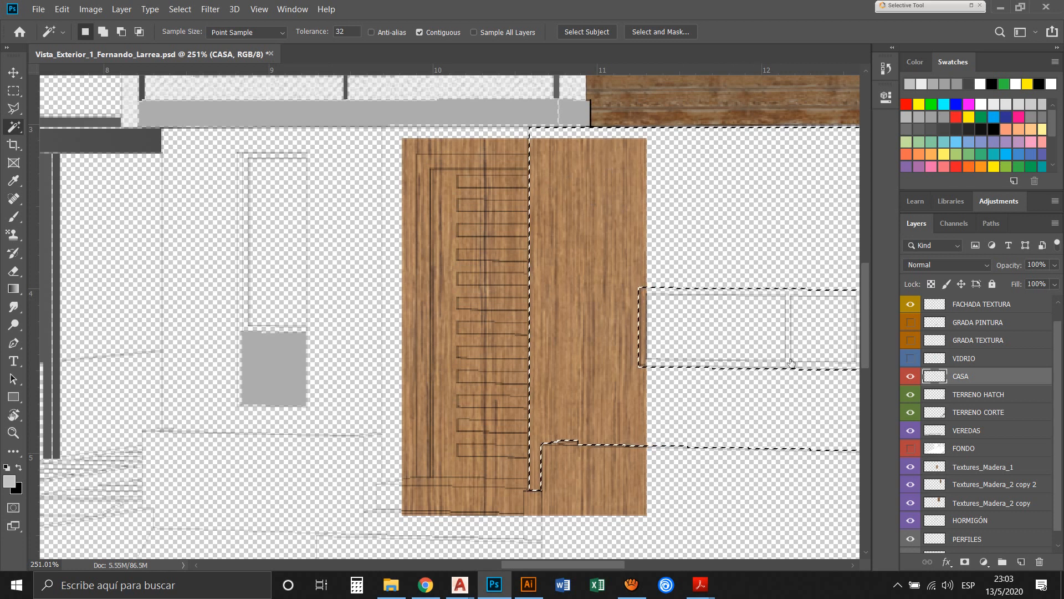
left_click(993, 467)
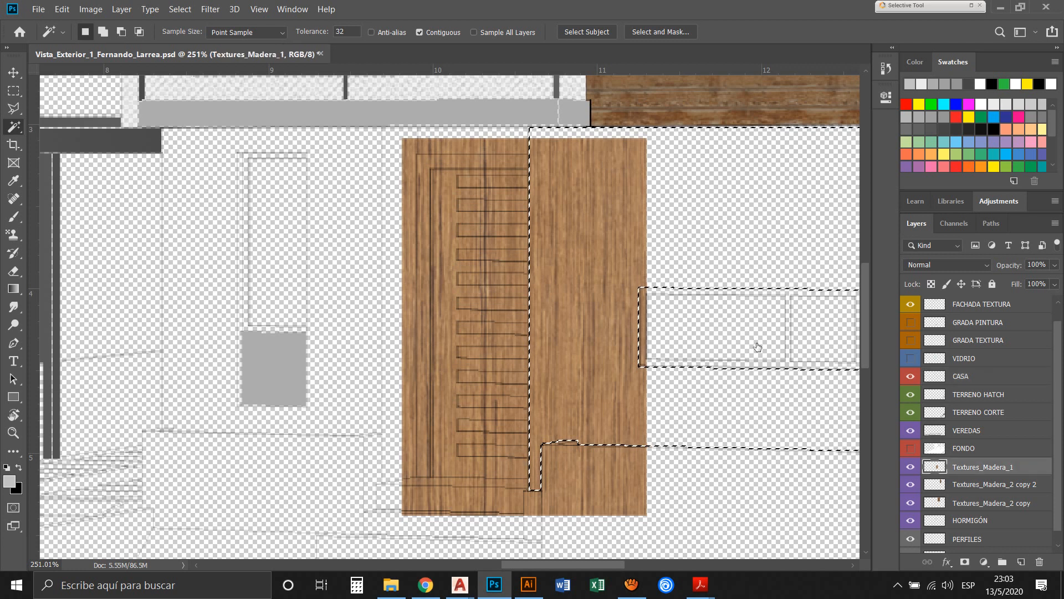
key("Delete")
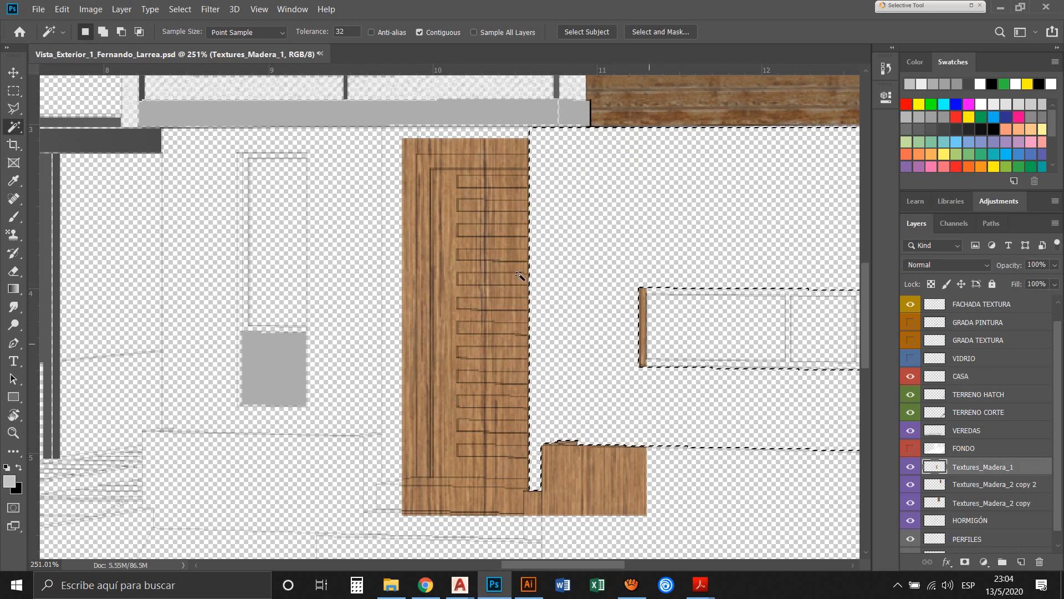
key("ctrl+d")
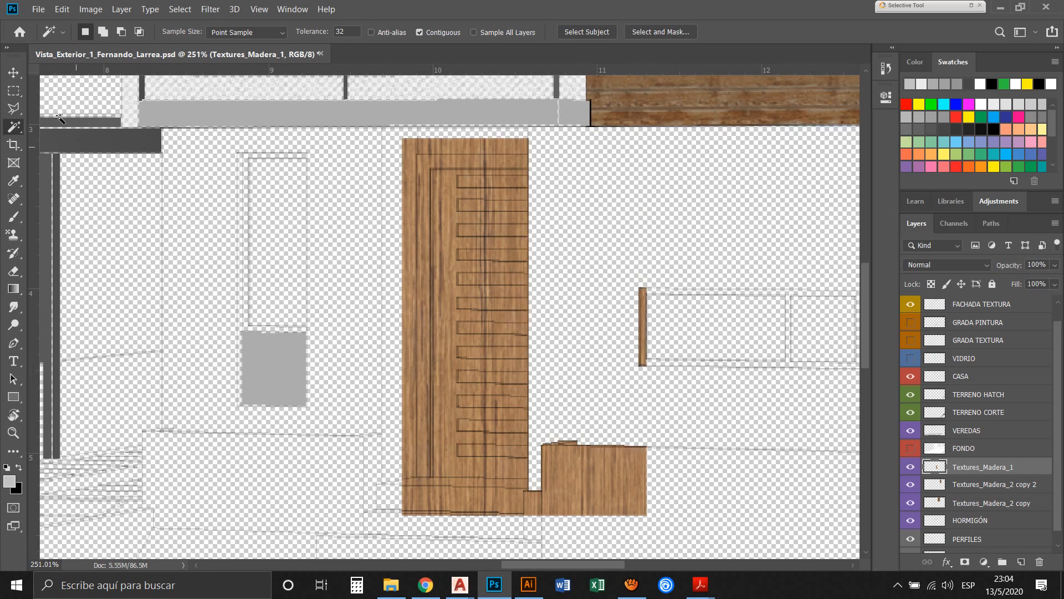
Delete the leftover wood strip at the window's edge from Textures_Madera_1 with a rectangular selection
key("m")
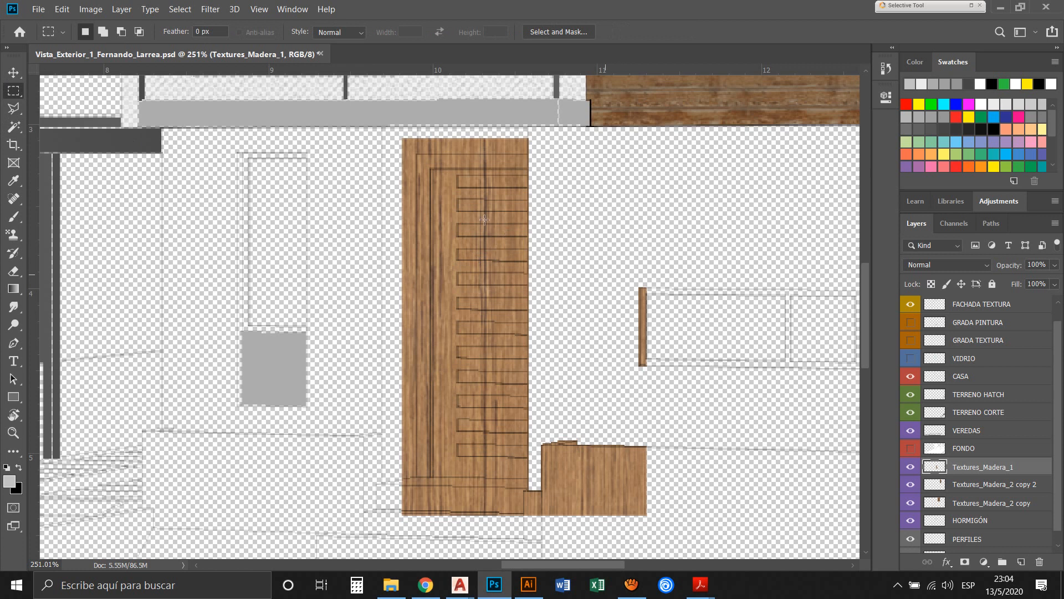
left_click_drag(601, 271, 674, 407)
key("Delete")
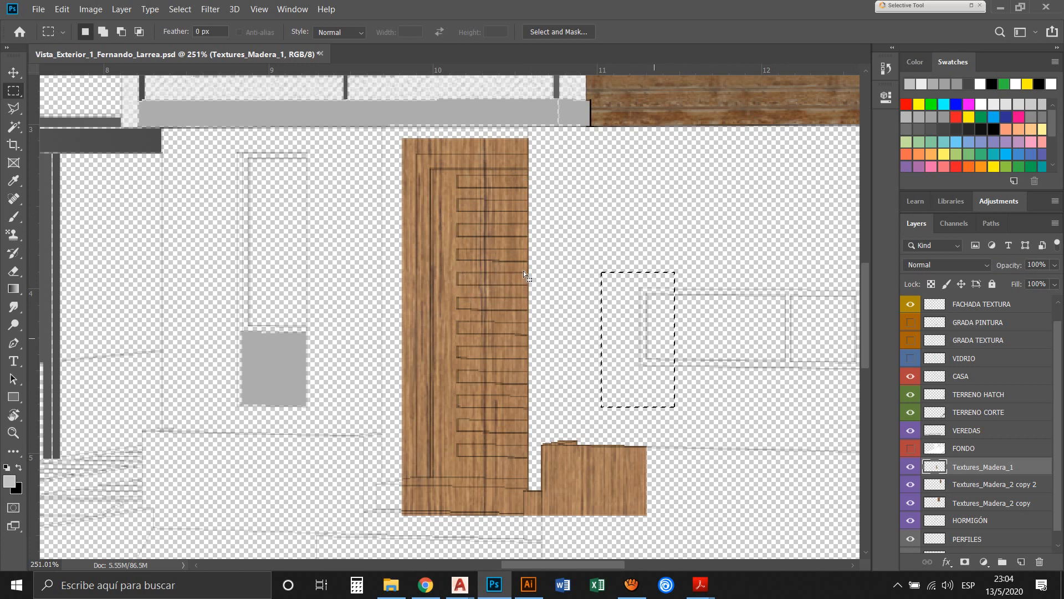
key("ctrl+d")
Magic-wand the area below the wall line beside the steps on CASA and delete the wood block there from Textures_Madera_1
left_click_drag(557, 352, 438, 278)
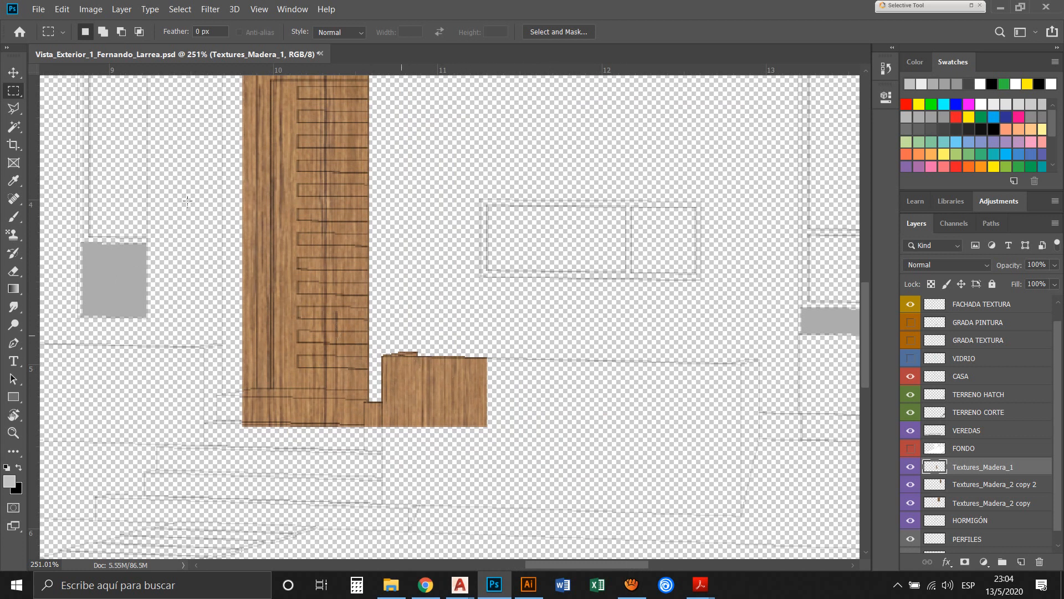
key("w")
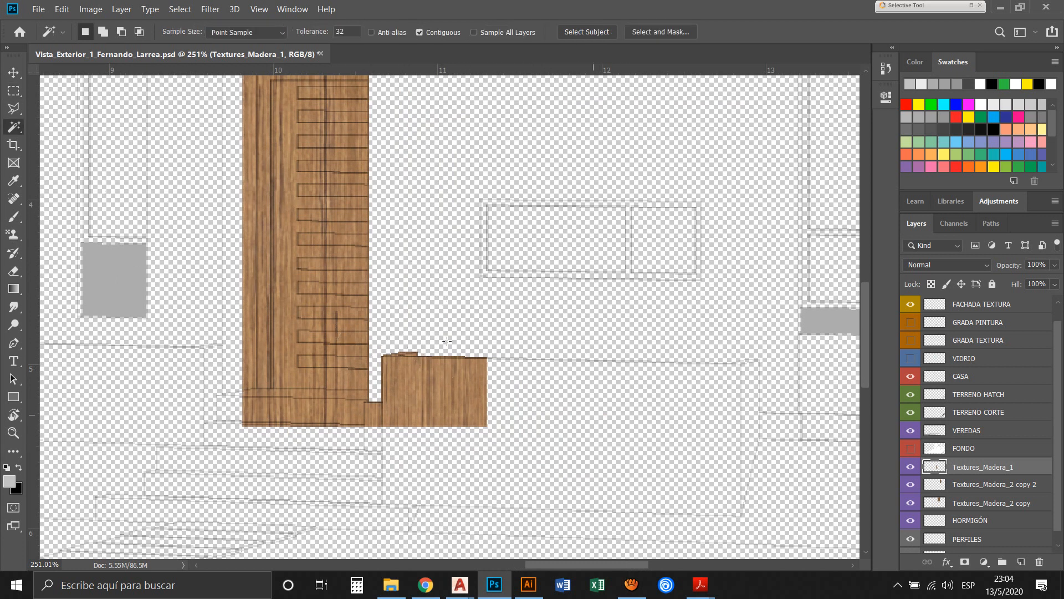
left_click(439, 345)
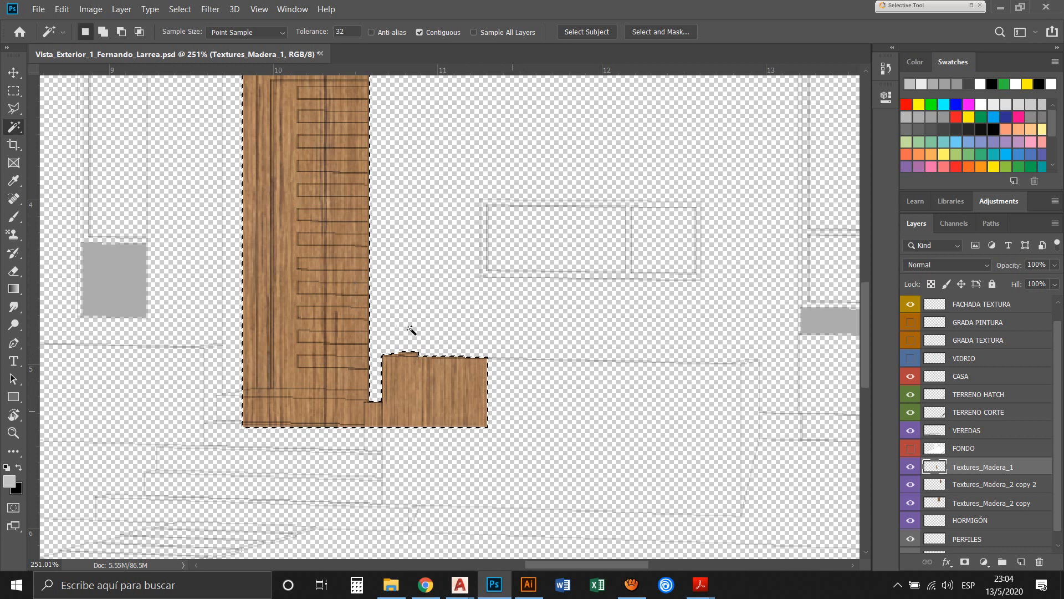
key("ctrl+d")
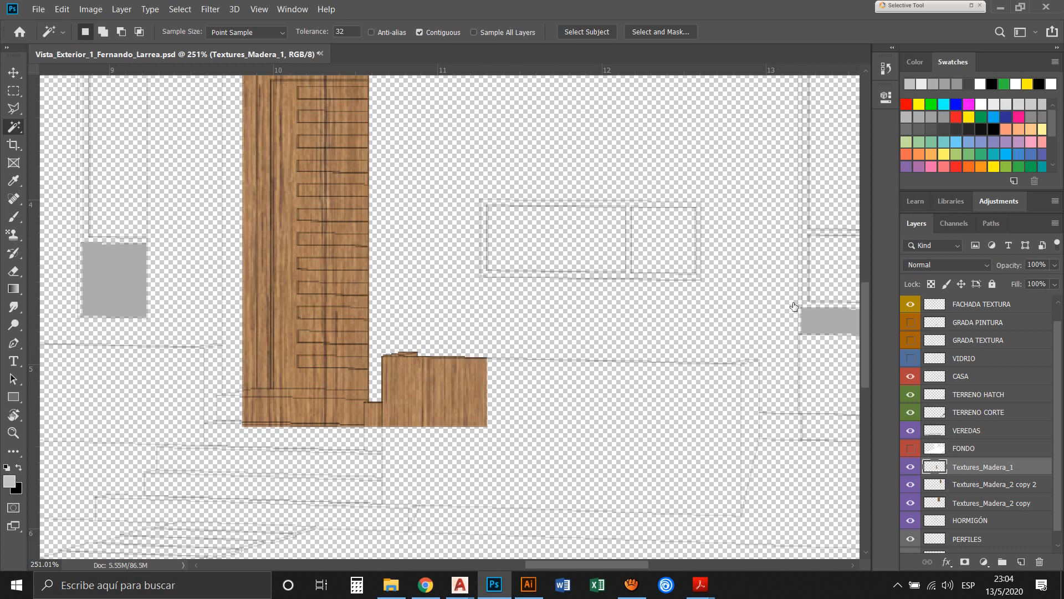
left_click(962, 377)
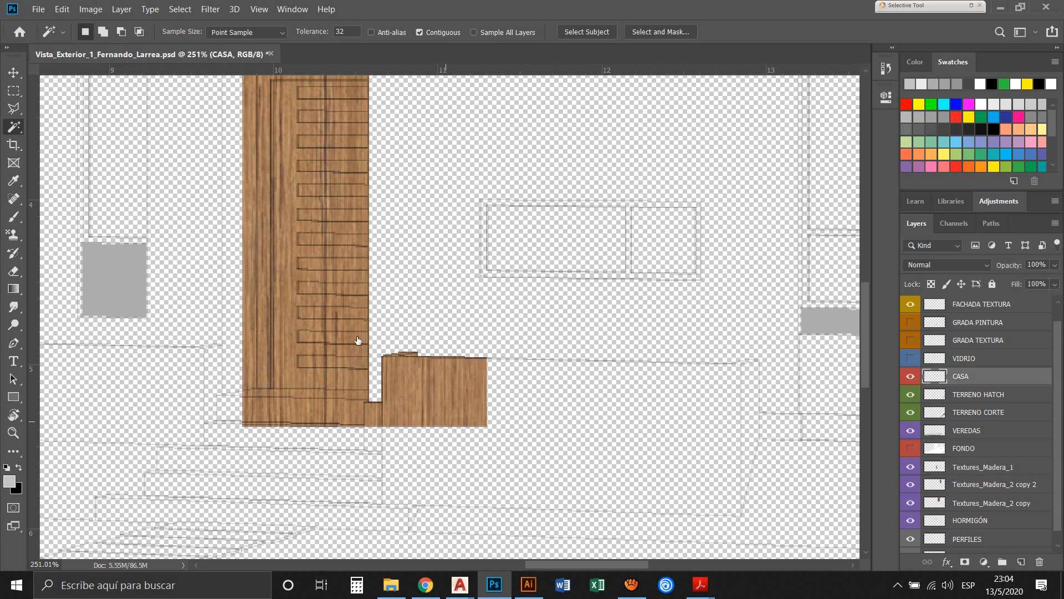
left_click(452, 329)
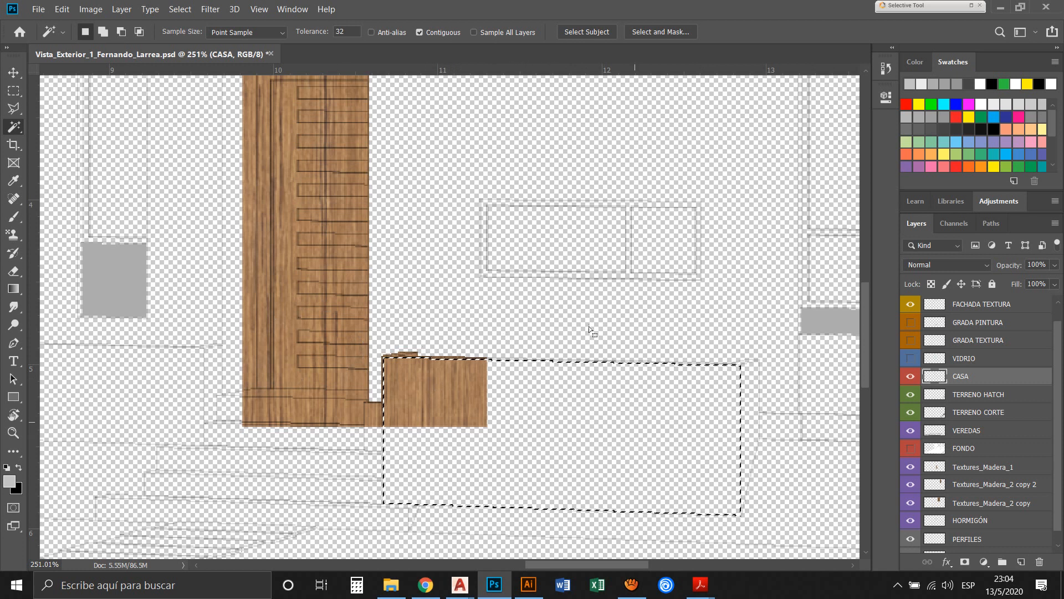
left_click(983, 466)
key("Delete")
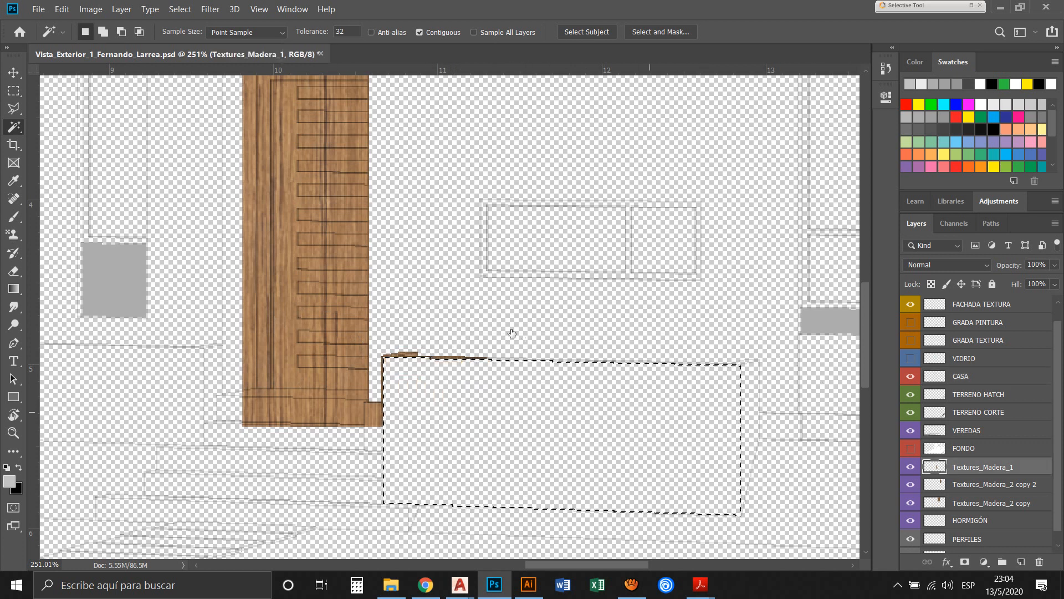
key("ctrl+d")
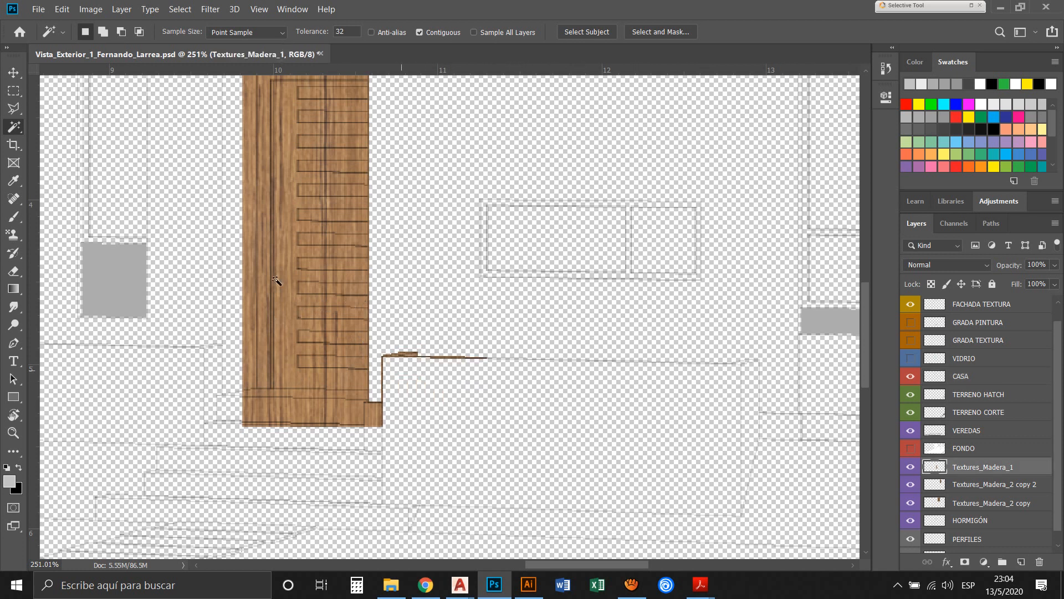
Delete the thin wood remnants along the wall line beside the door's base with a rectangular marquee selection
key("z")
left_click_drag(246, 332, 468, 418)
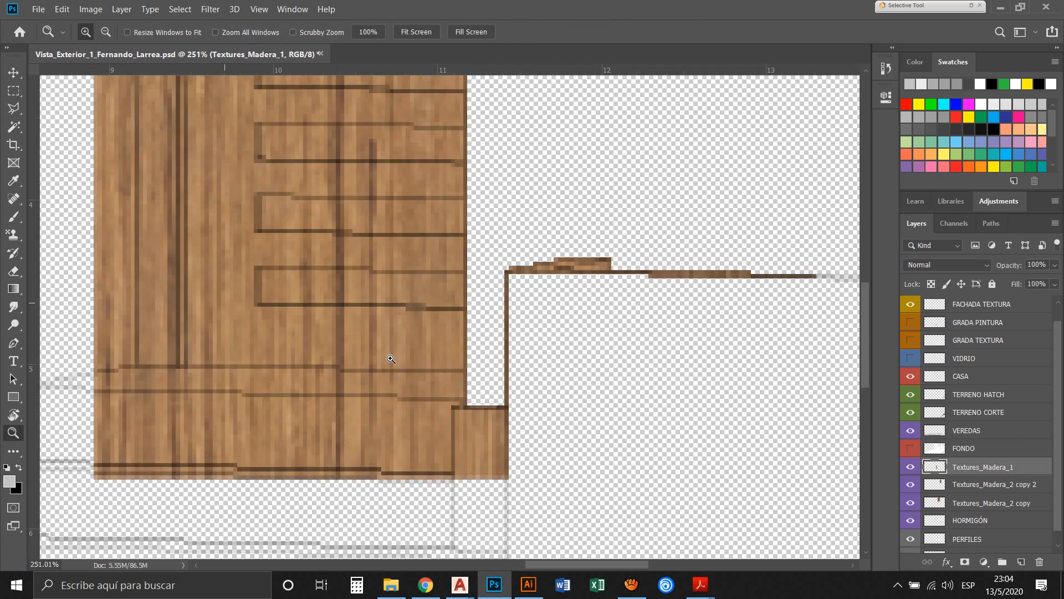
left_click_drag(632, 263, 508, 257)
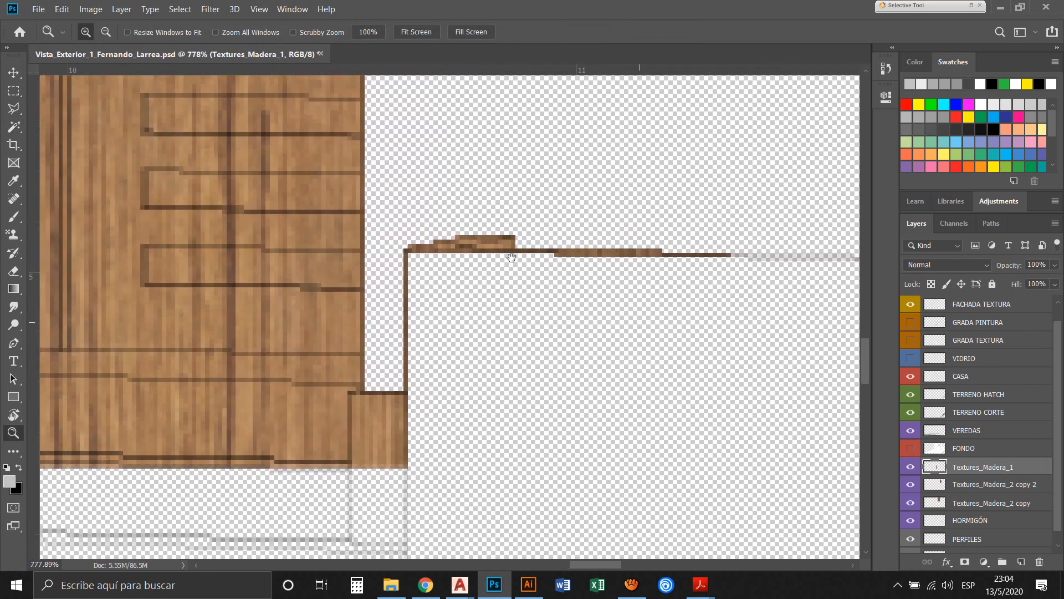
left_click(14, 91)
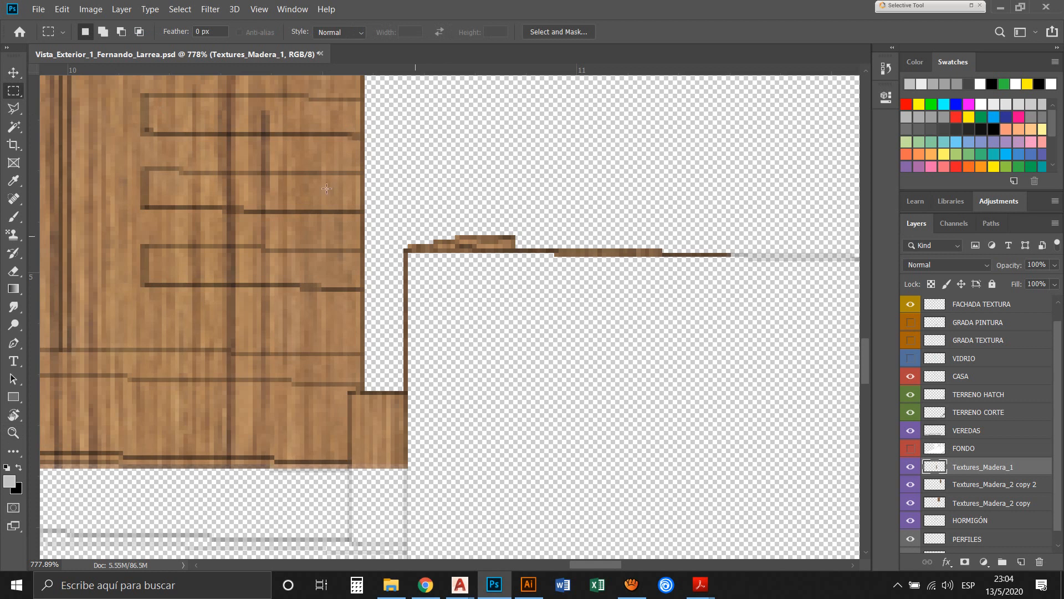
left_click_drag(387, 214, 792, 486)
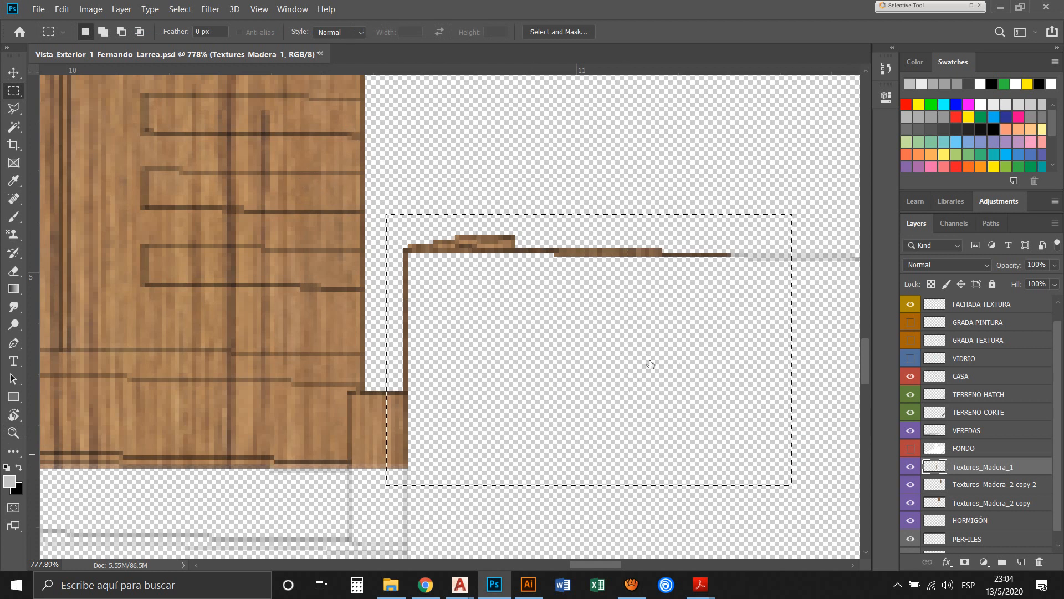
key("Delete")
key("ctrl+d")
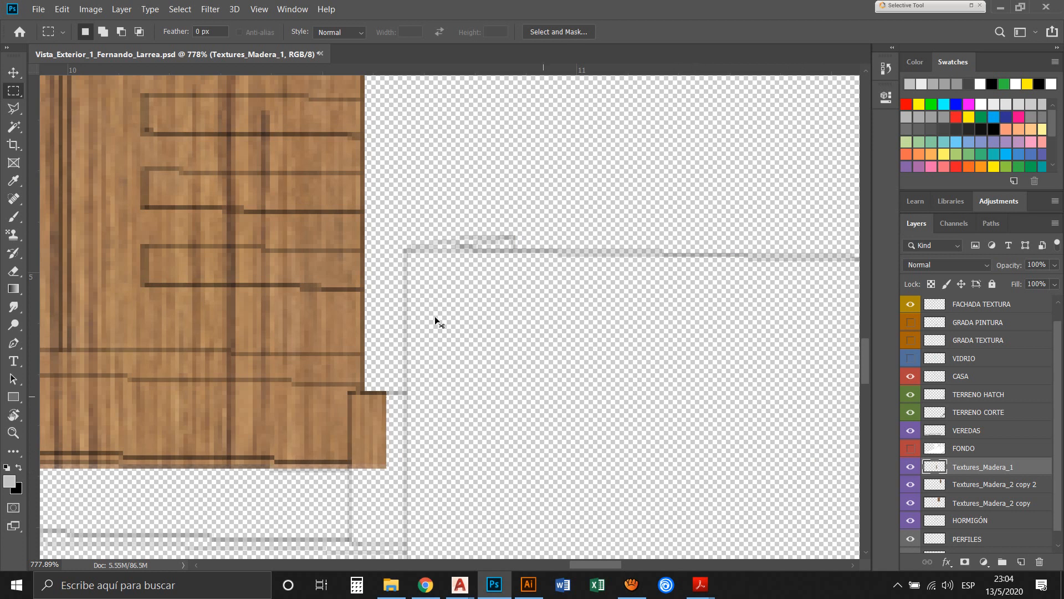
Select the narrow vertical strip beside the door's base on CASA with the Magic Wand and clear its wood from Textures_Madera_1
left_click_drag(430, 317, 476, 262)
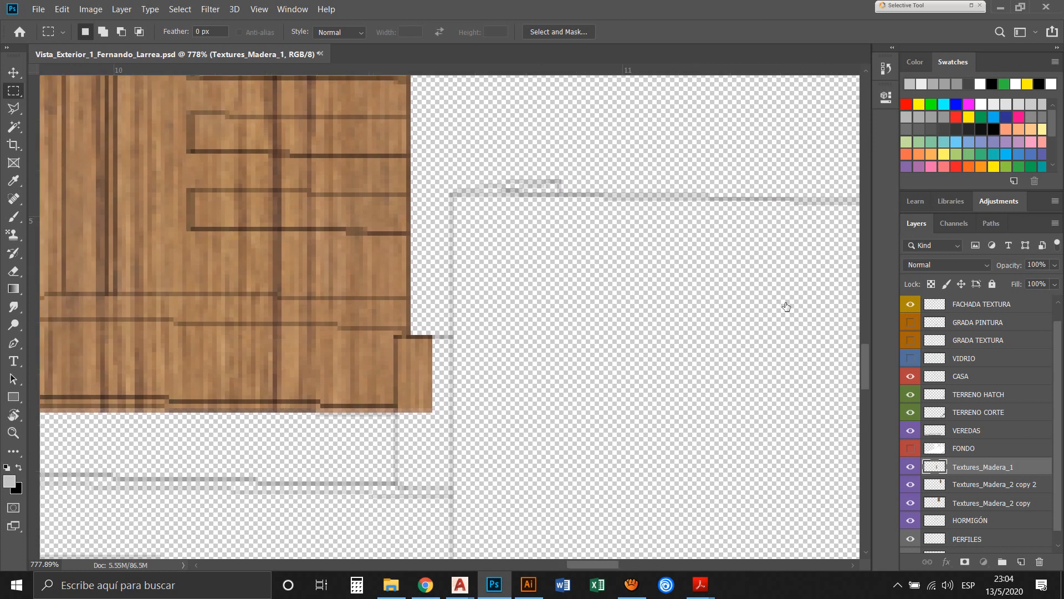
left_click(963, 377)
key("w")
left_click(348, 362)
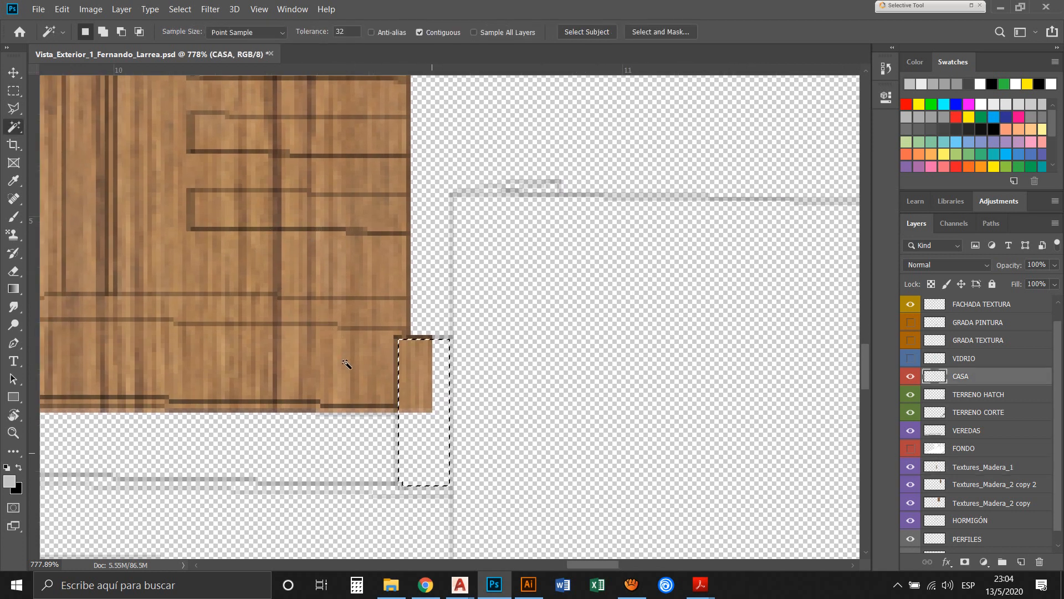
left_click(964, 467)
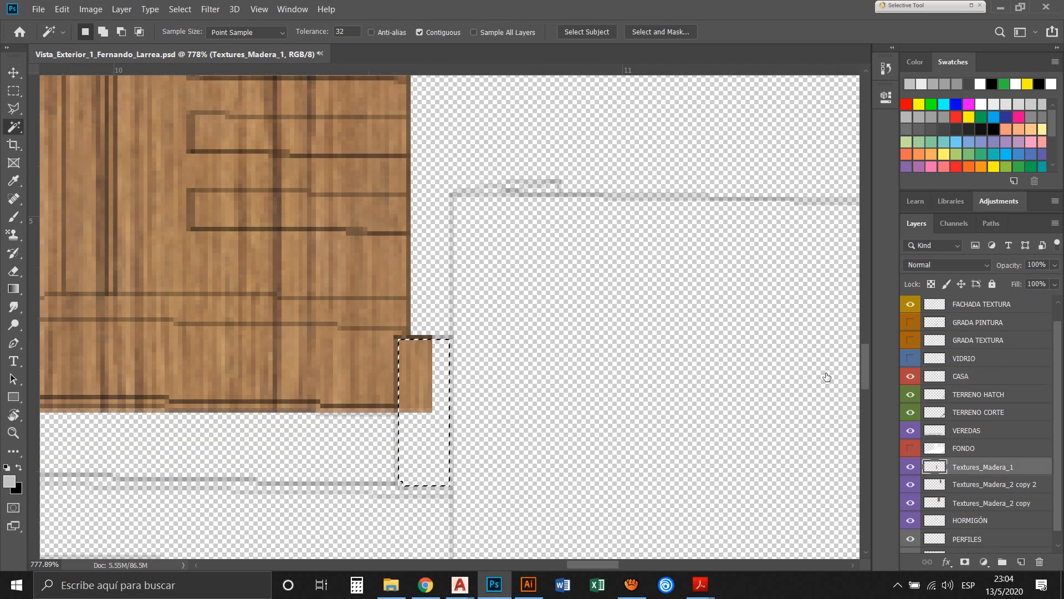
key("Delete")
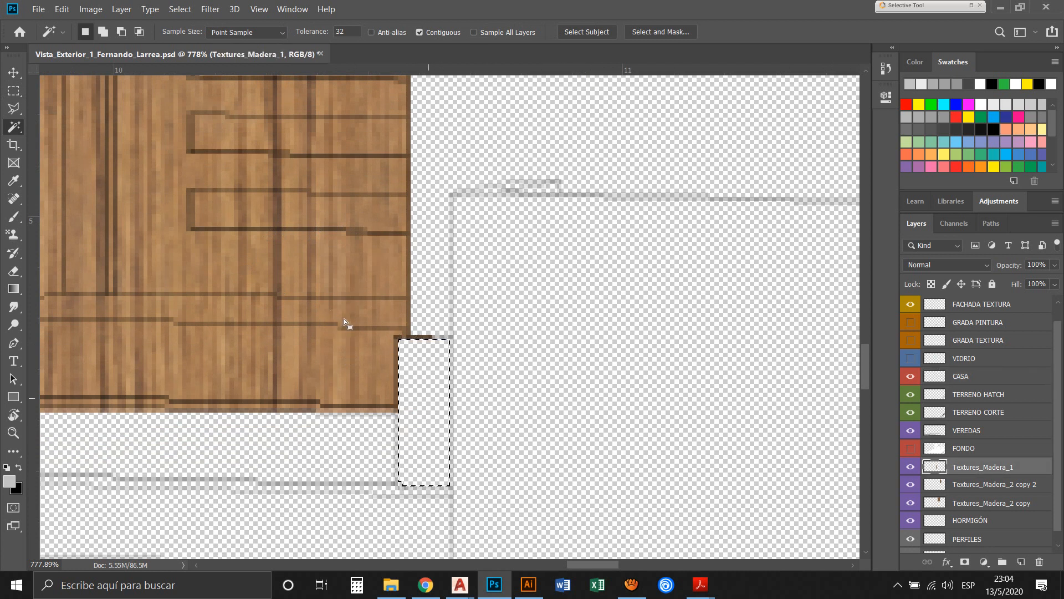
Magic-wand the upper step riser below the door on CASA and delete the wood covering it from Textures_Madera_1
scroll(343, 318, "left", 5)
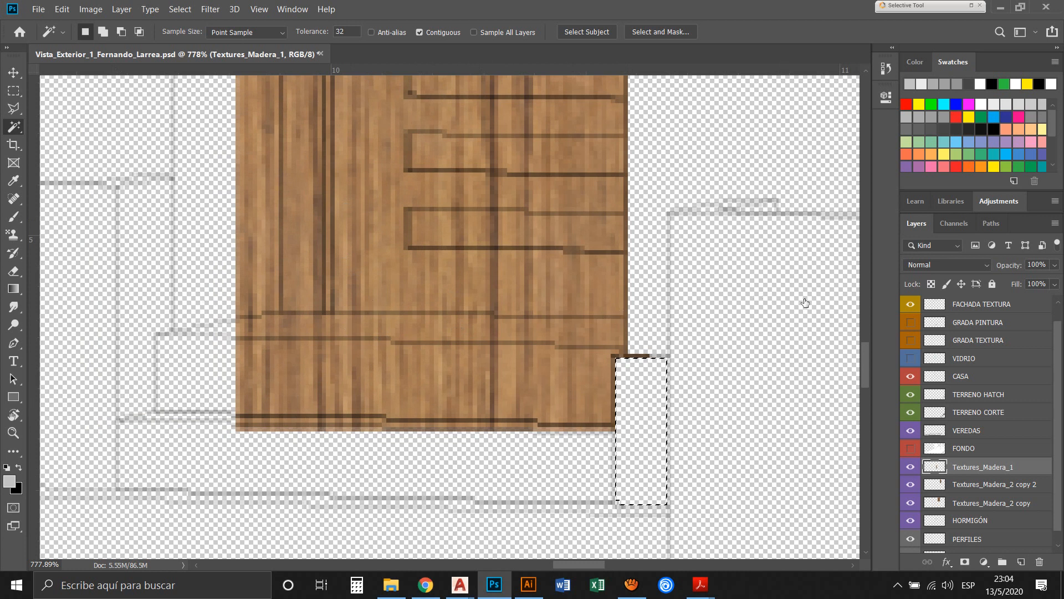
left_click(965, 377)
key("ctrl+d")
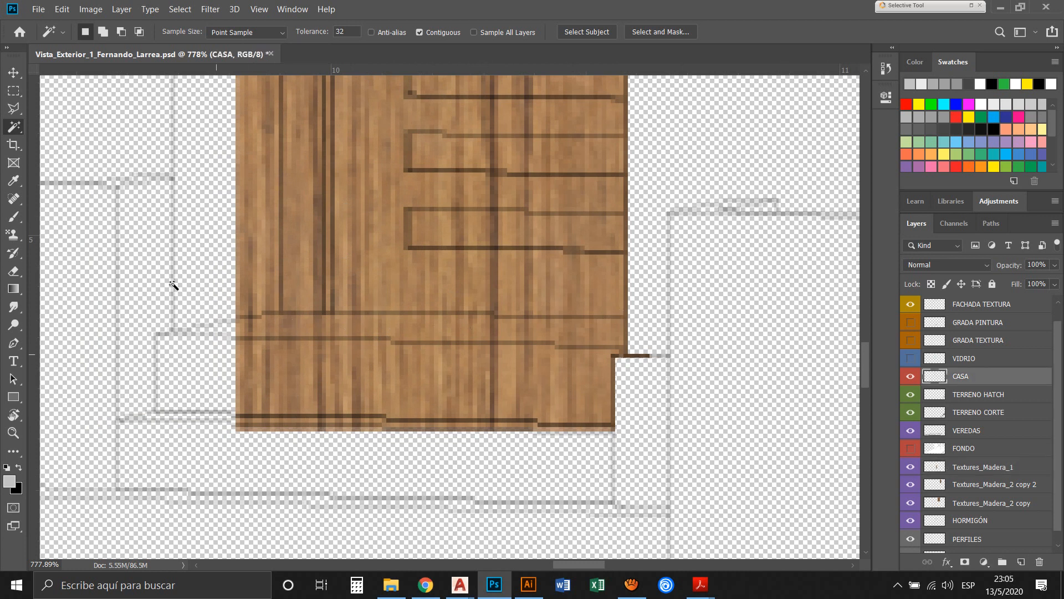
left_click(216, 354)
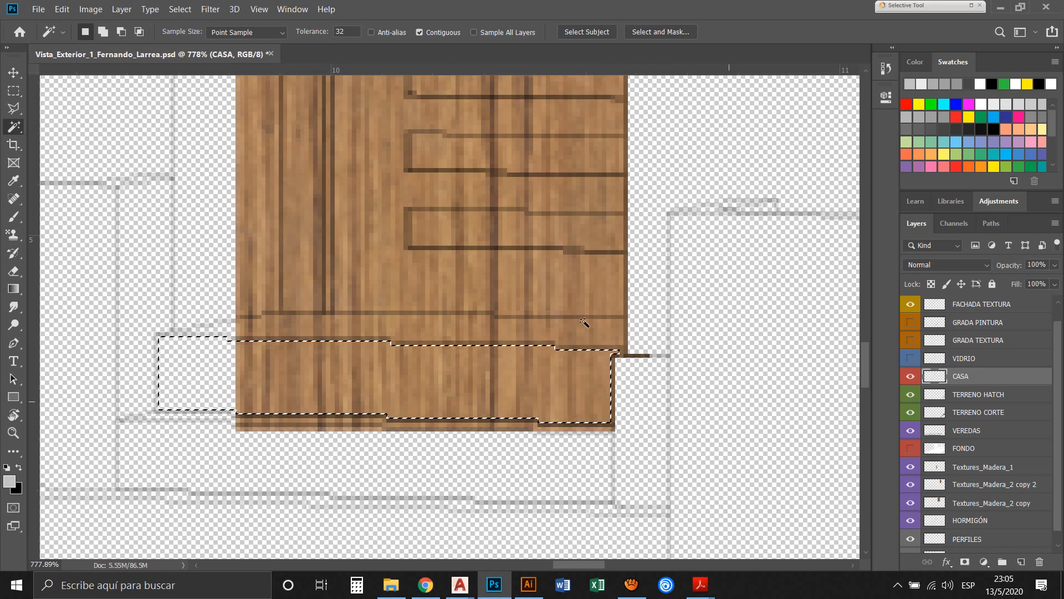
left_click(1039, 467)
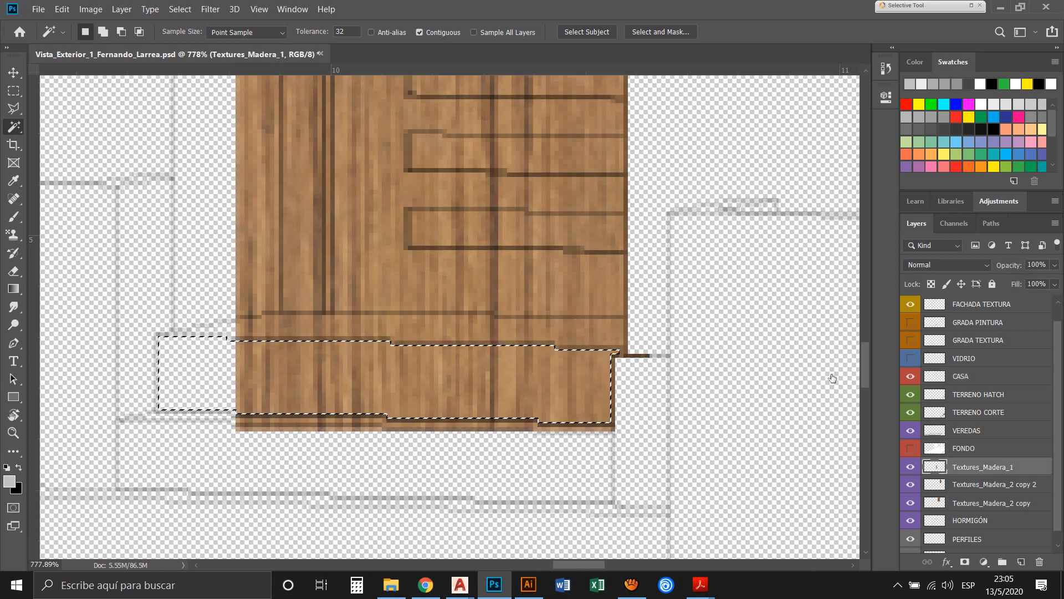
key("Delete")
key("ctrl+d")
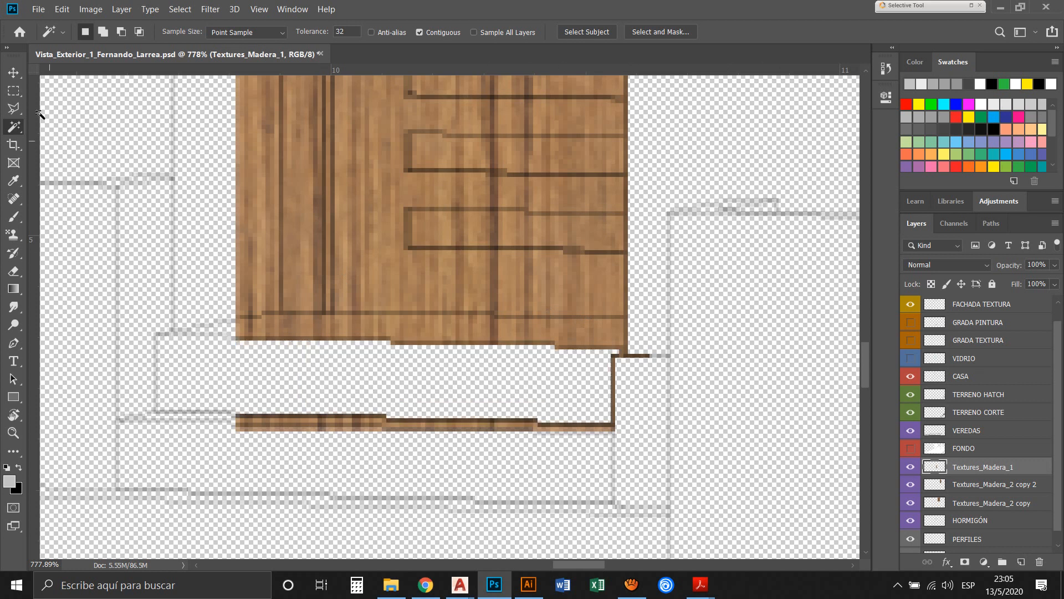
Delete the remaining wood slivers around the upper step below the door with a rectangular marquee selection
left_click(12, 91)
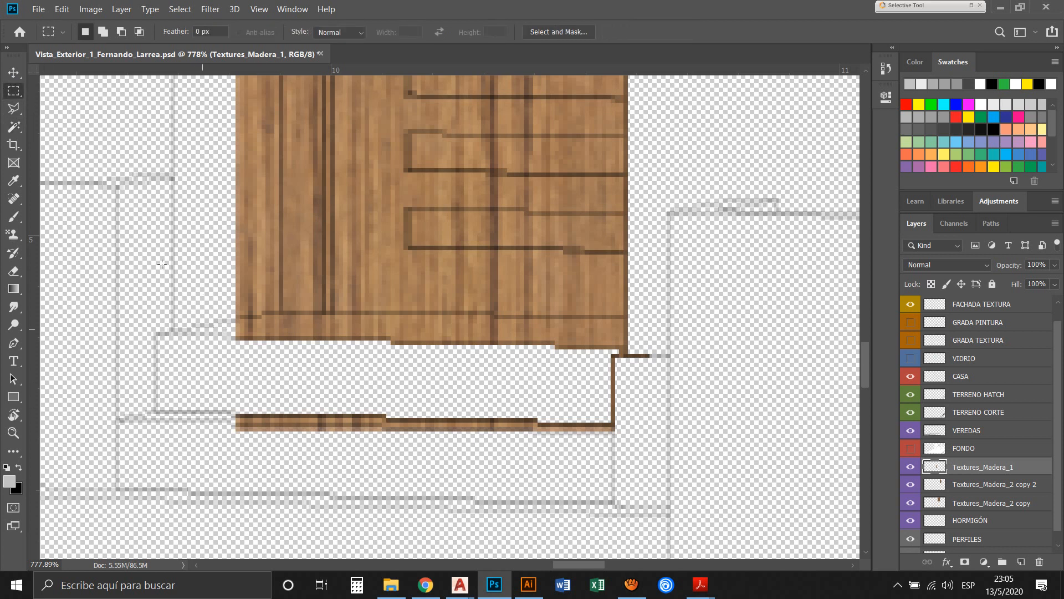
left_click_drag(201, 329, 658, 487)
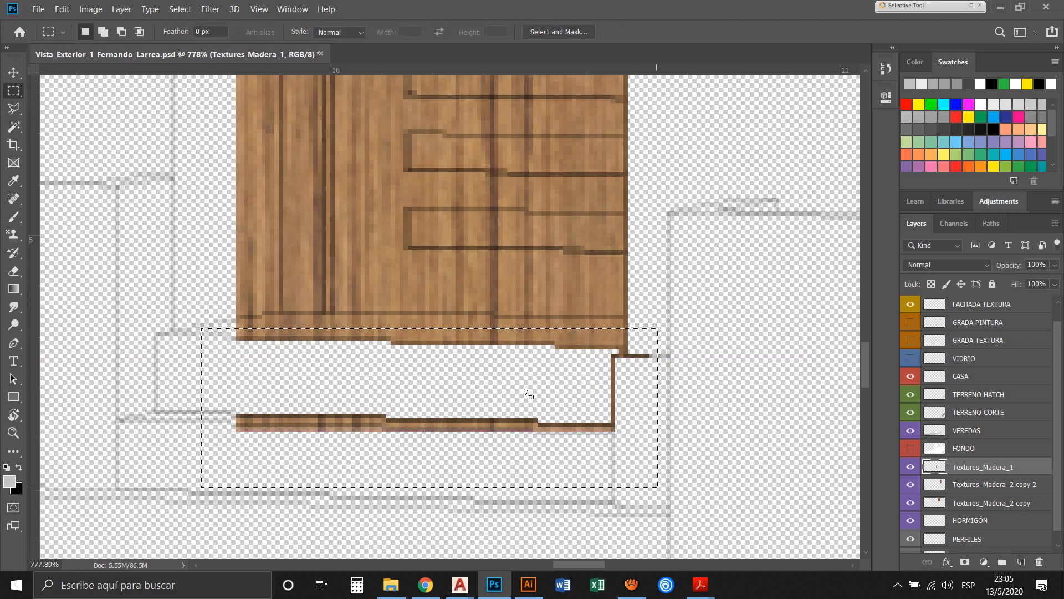
key("Delete")
key("ctrl+d")
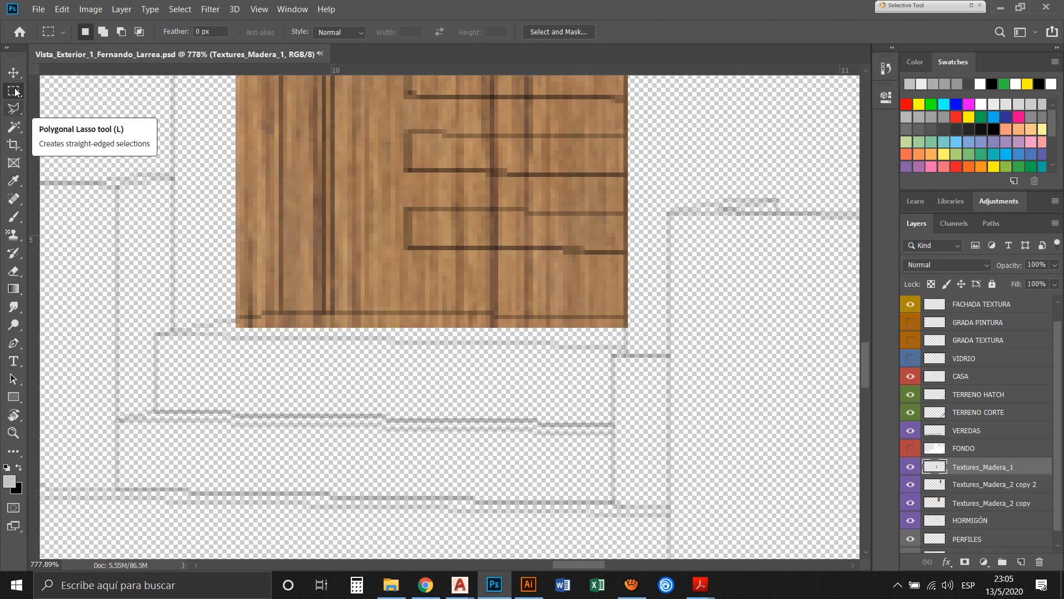
Outline the excess wood below the door's base line with the Polygonal Lasso, delete it from Textures_Madera_1 and deselect
left_click(14, 108)
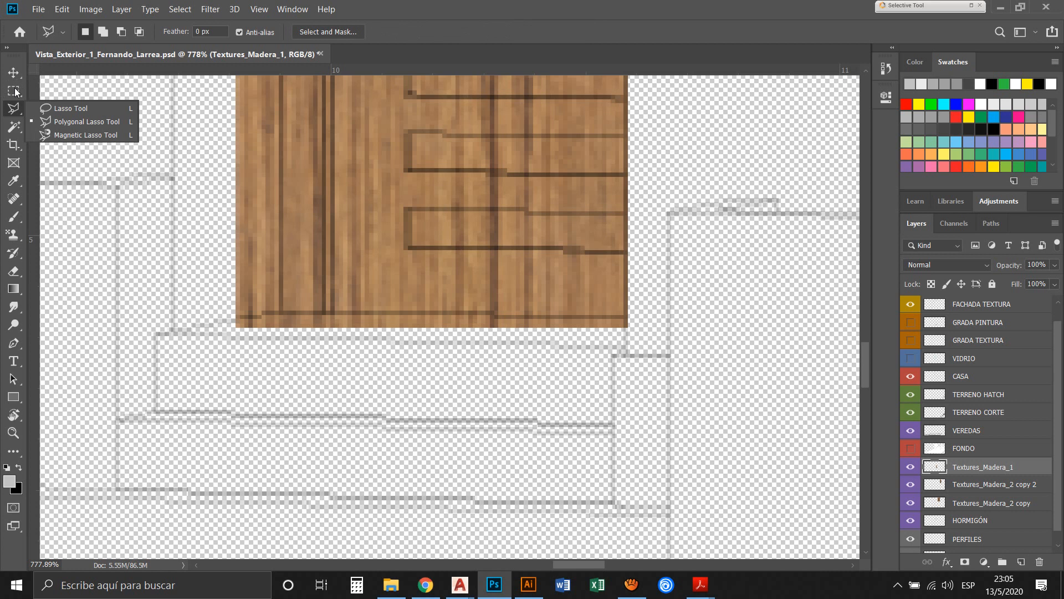
left_click(46, 98)
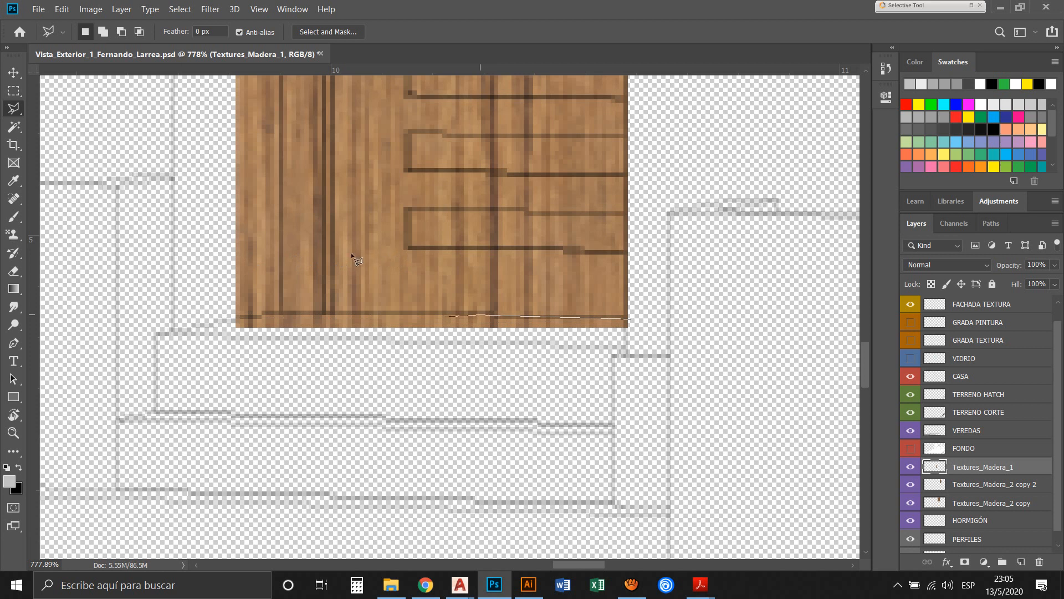
left_click(192, 370)
left_click(378, 399)
left_click(411, 378)
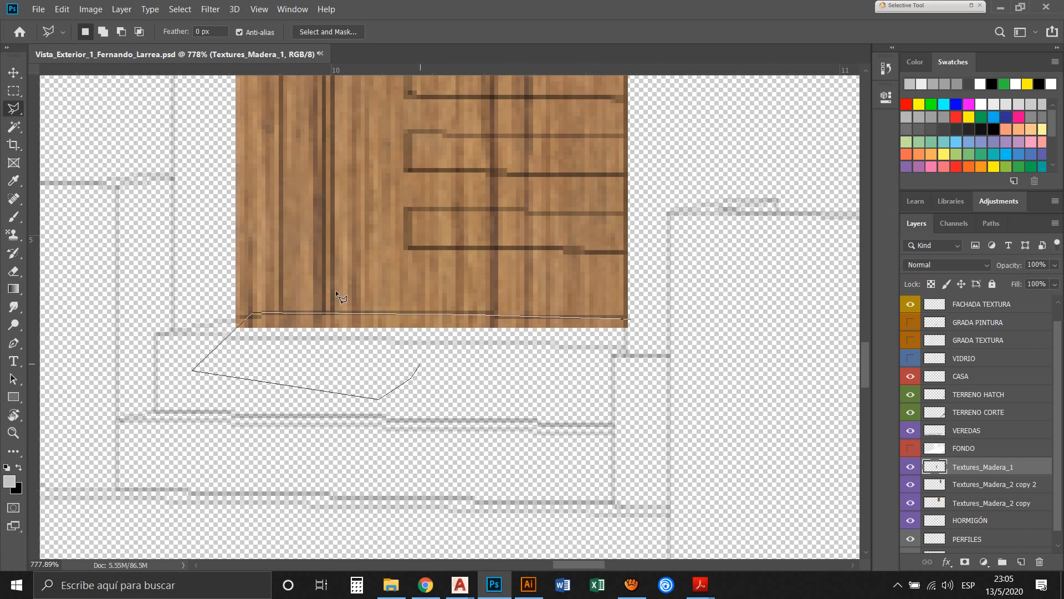
key("BackSpace")
key("BackSpace")
key("BackSpace")
key("BackSpace")
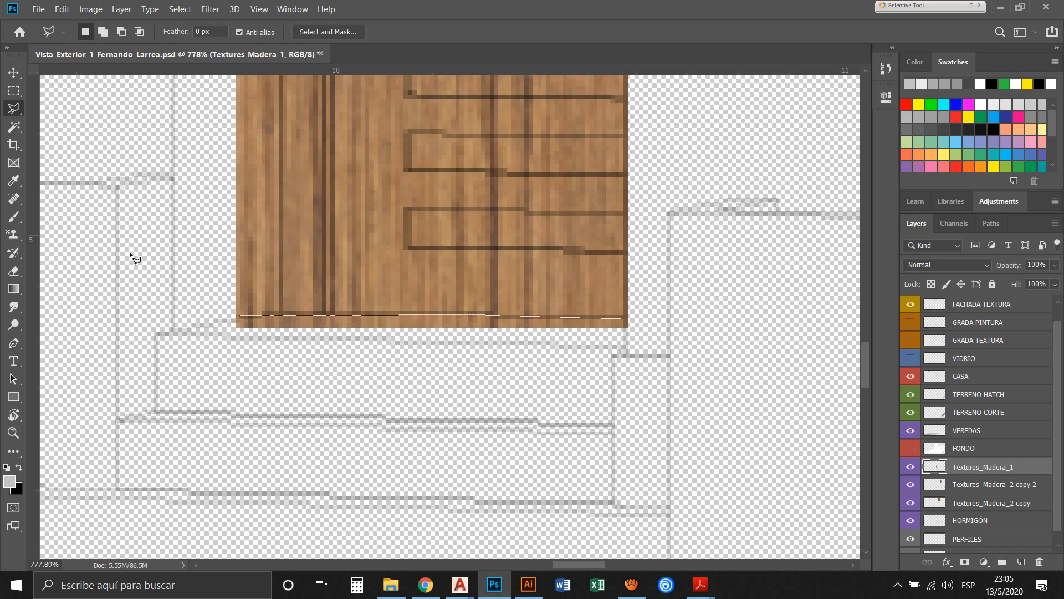
left_click(163, 315)
left_click(230, 393)
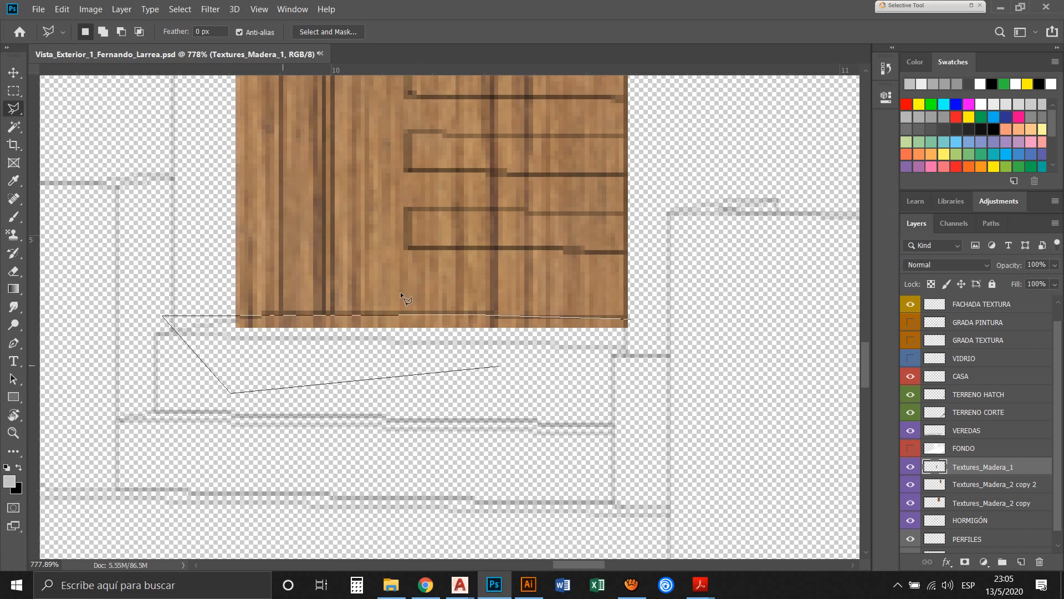
left_click(670, 349)
key("Return")
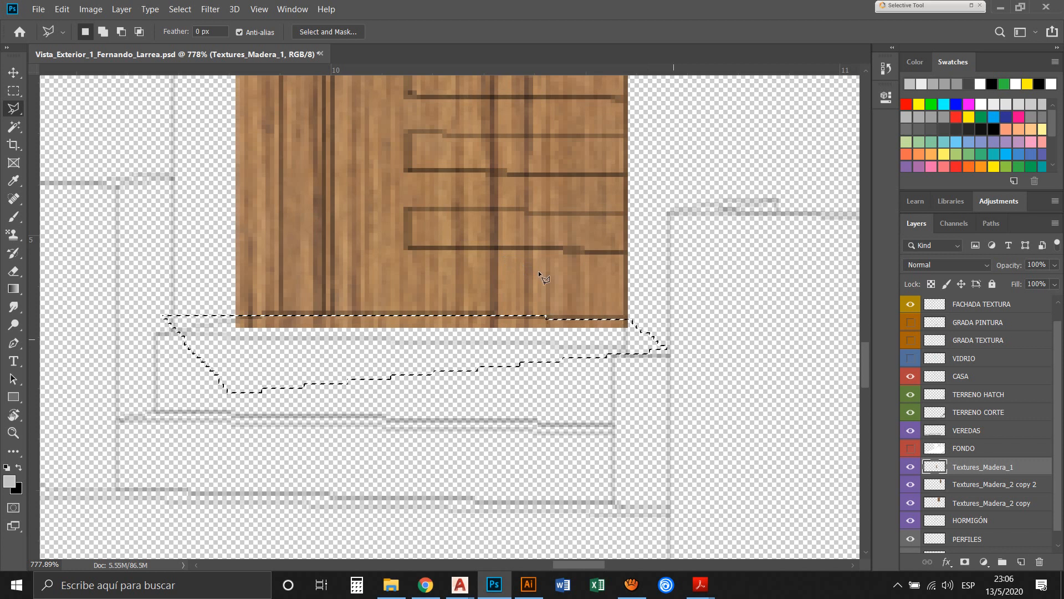
key("Delete")
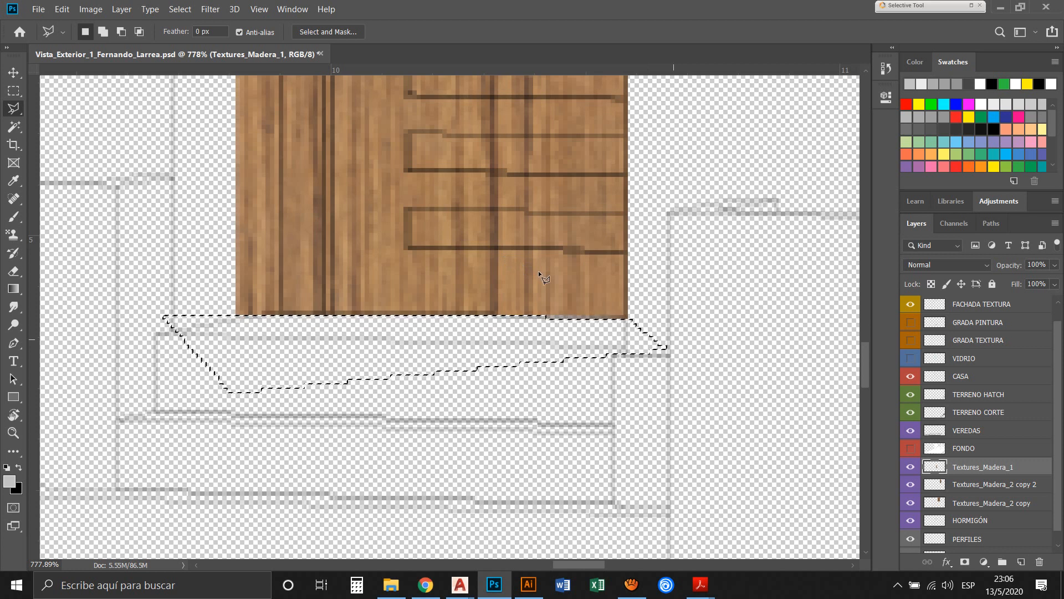
key("ctrl+d")
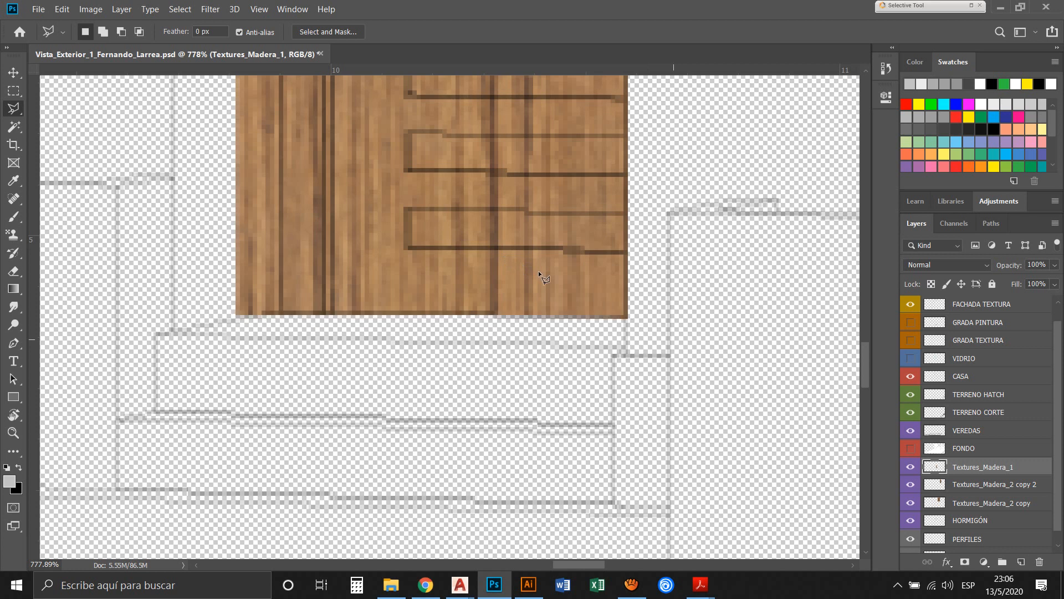
Magic-wand the band above the door's top line on CASA and delete its wood from Textures_Madera_1
key("z")
left_click(434, 216, "alt")
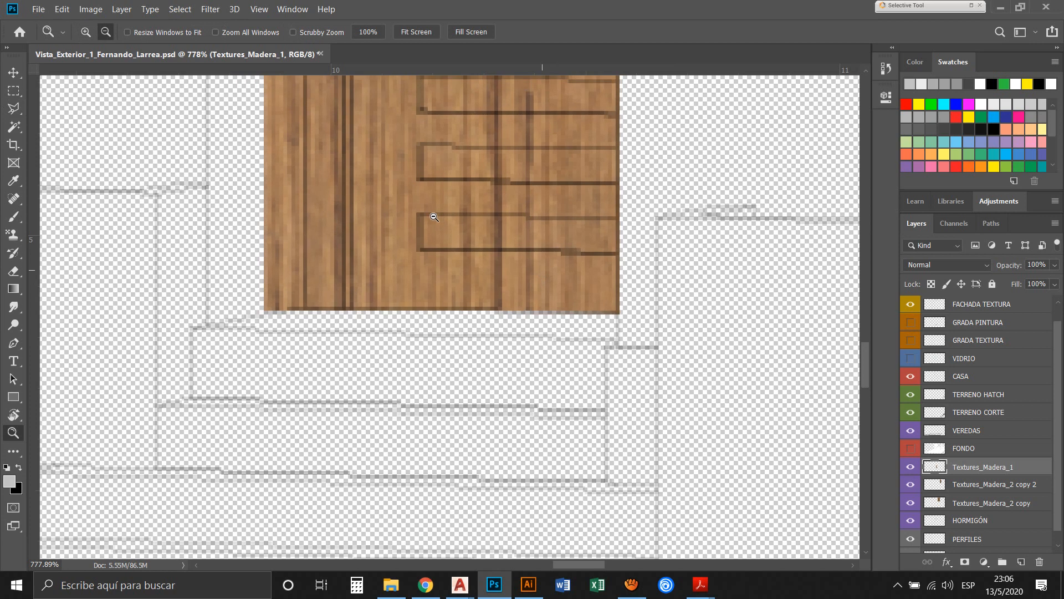
left_click(434, 217, "alt")
left_click(434, 217, "alt")
left_click(434, 217, "alt")
left_click(434, 217, "alt")
left_click_drag(428, 171, 475, 361)
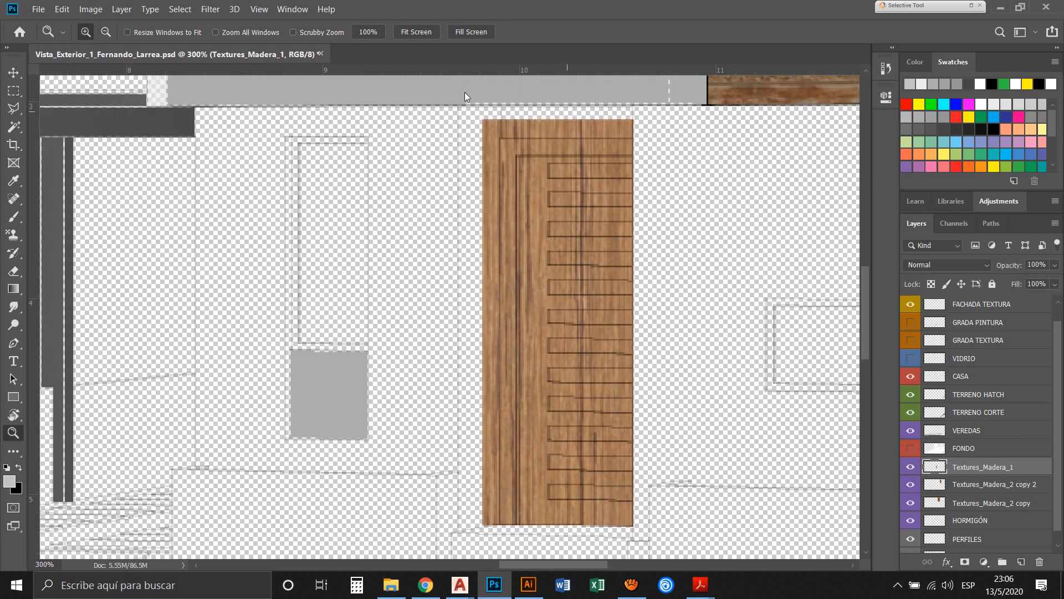
left_click_drag(348, 78, 543, 160)
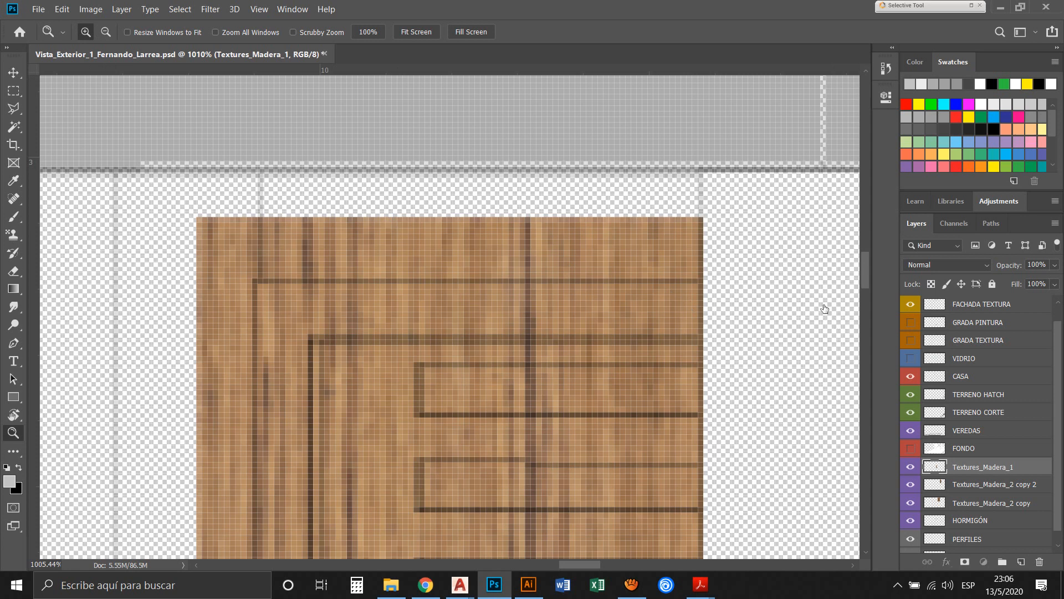
left_click(961, 376)
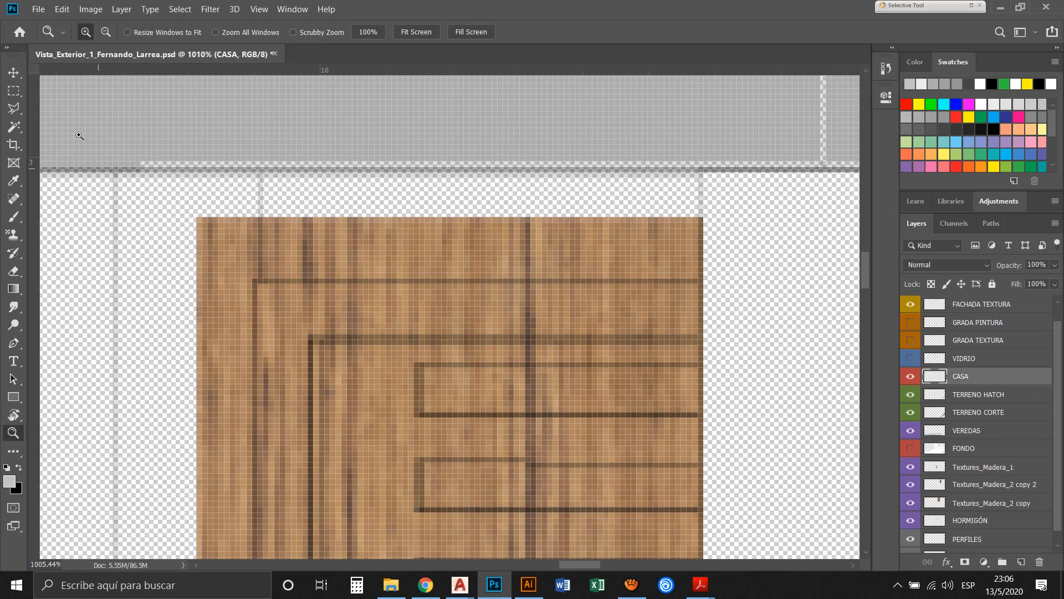
left_click(14, 126)
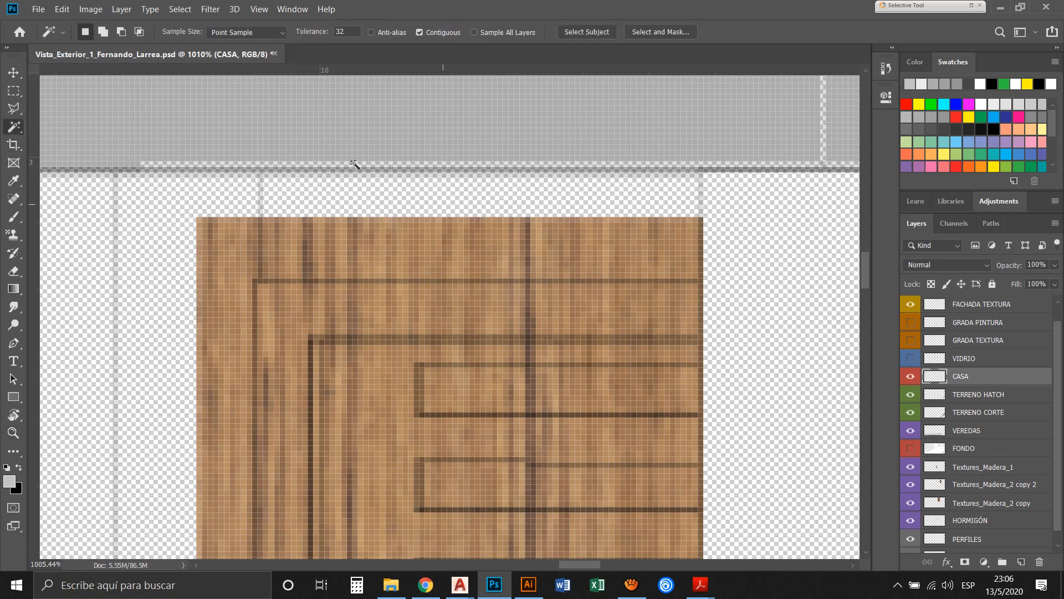
left_click(443, 204)
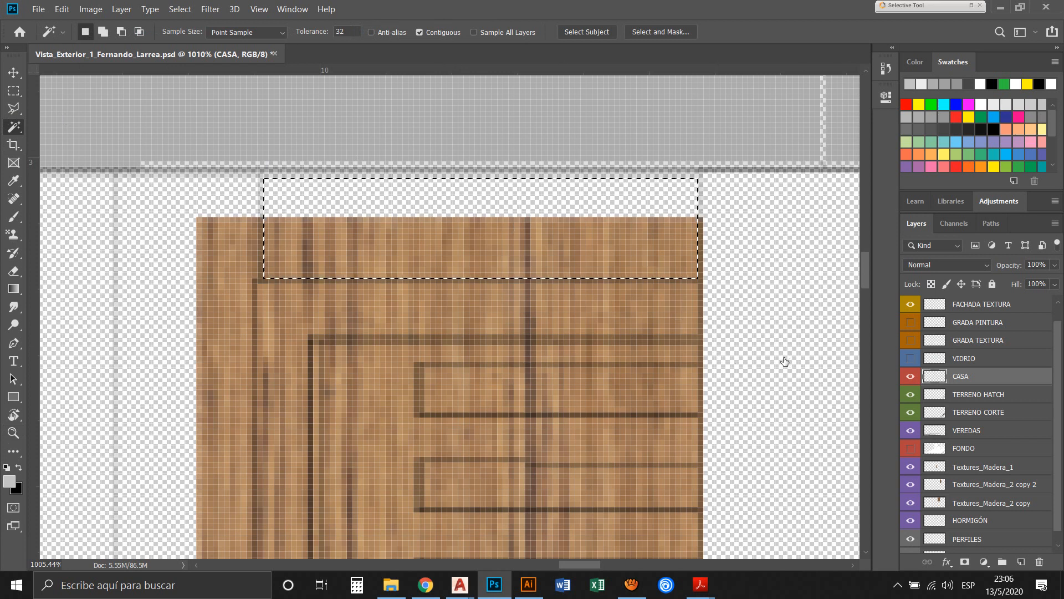
left_click(1023, 467)
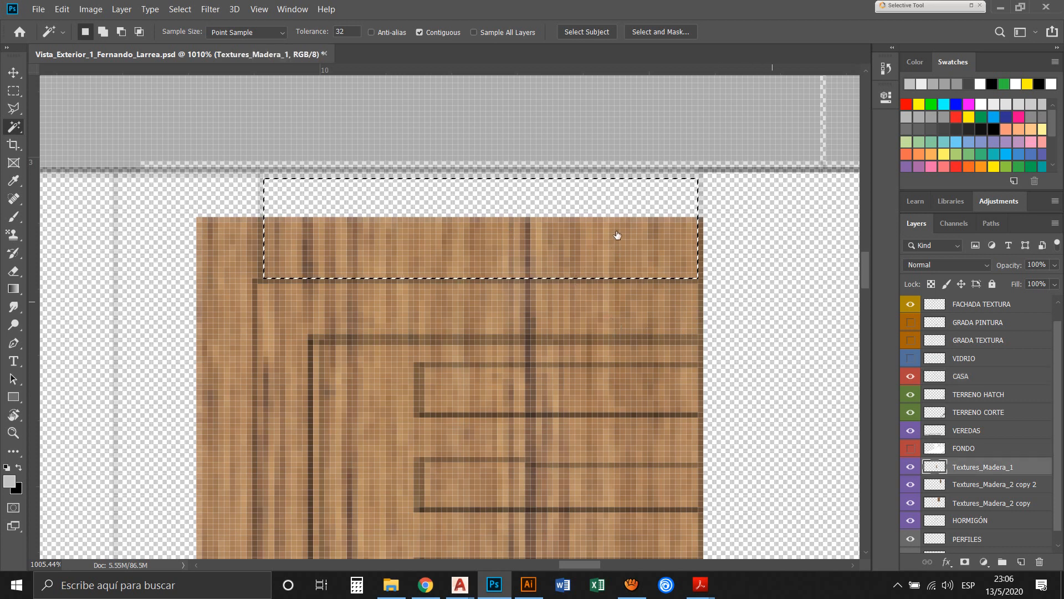
key("Delete")
key("ctrl+d")
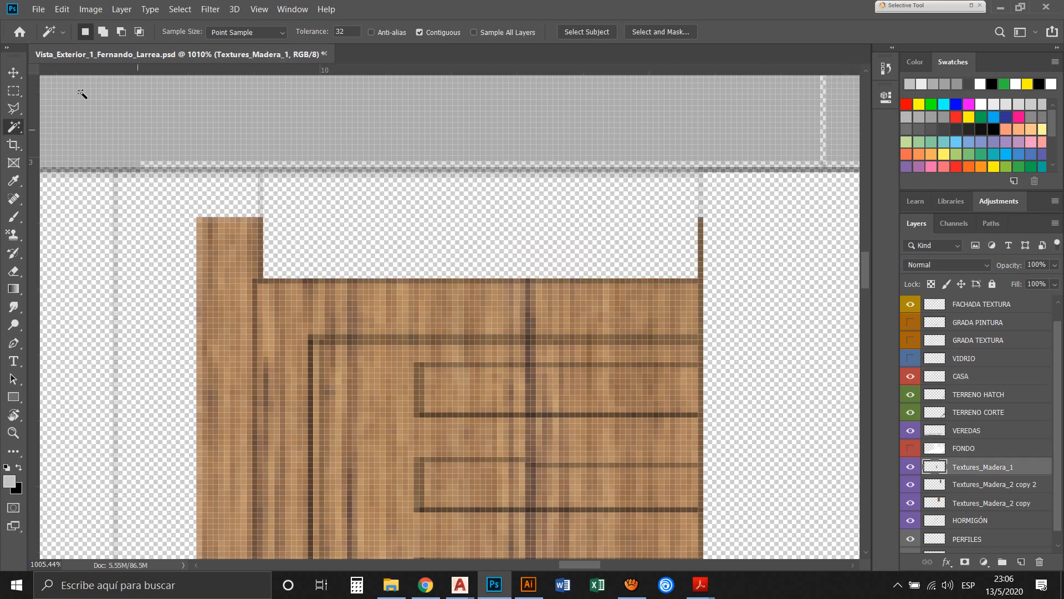
Delete the two wood remnants projecting above the door's upper corners with rectangular marquee selections
left_click(13, 90)
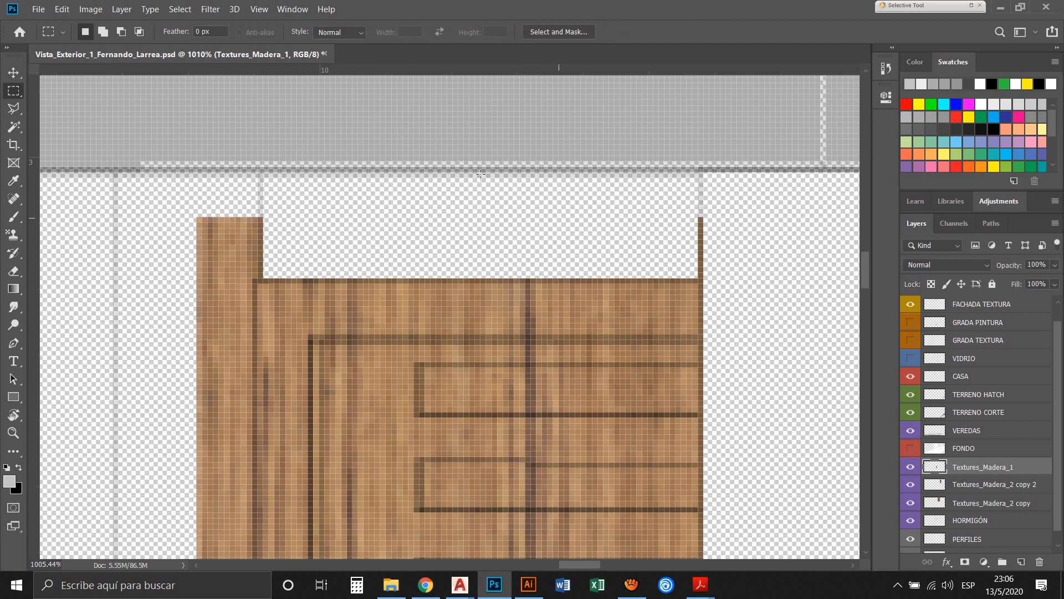
left_click_drag(649, 206, 759, 279)
key("Delete")
left_click_drag(163, 189, 291, 279)
key("Delete")
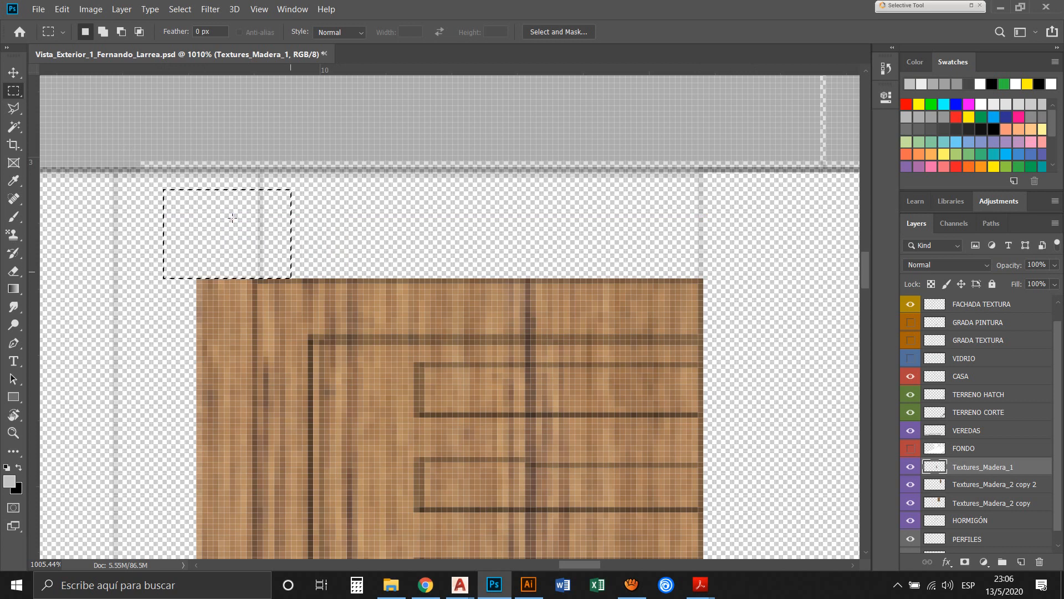
key("ctrl+d")
Delete the full-height wood strip outside the door frame's left edge with a rectangular marquee selection
key("z")
left_click(323, 247, "alt")
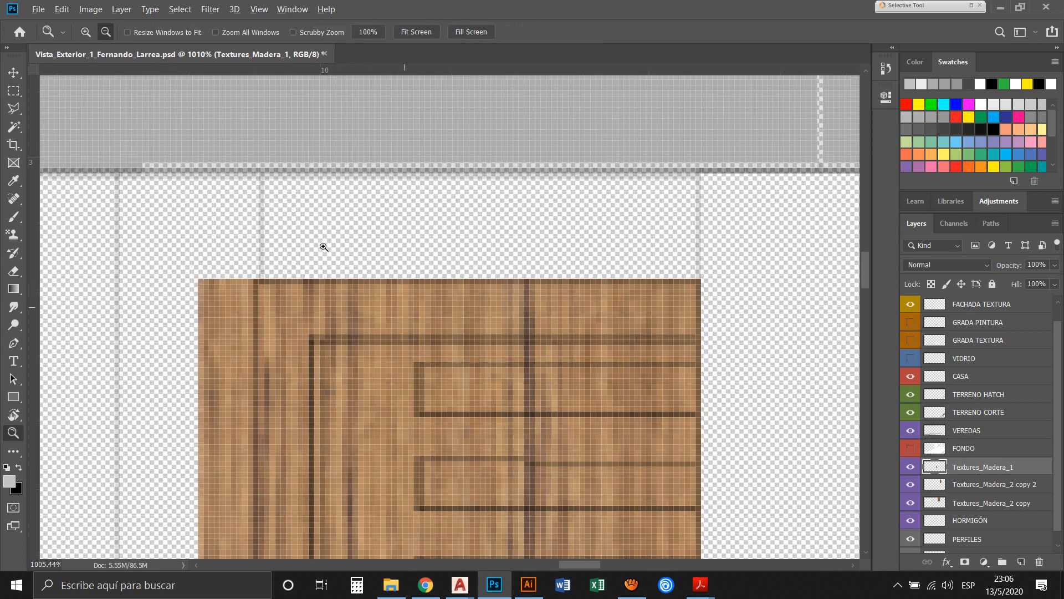
left_click(373, 284, "alt")
left_click(379, 292, "alt")
left_click(379, 292, "alt")
left_click(379, 292, "alt")
left_click(379, 292, "alt")
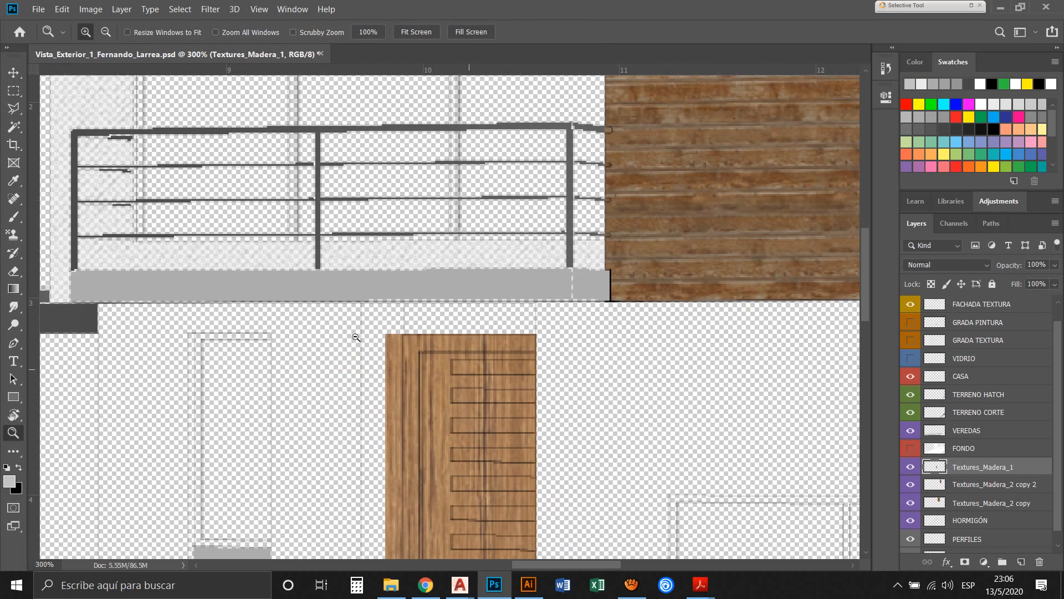
left_click_drag(353, 349, 378, 189)
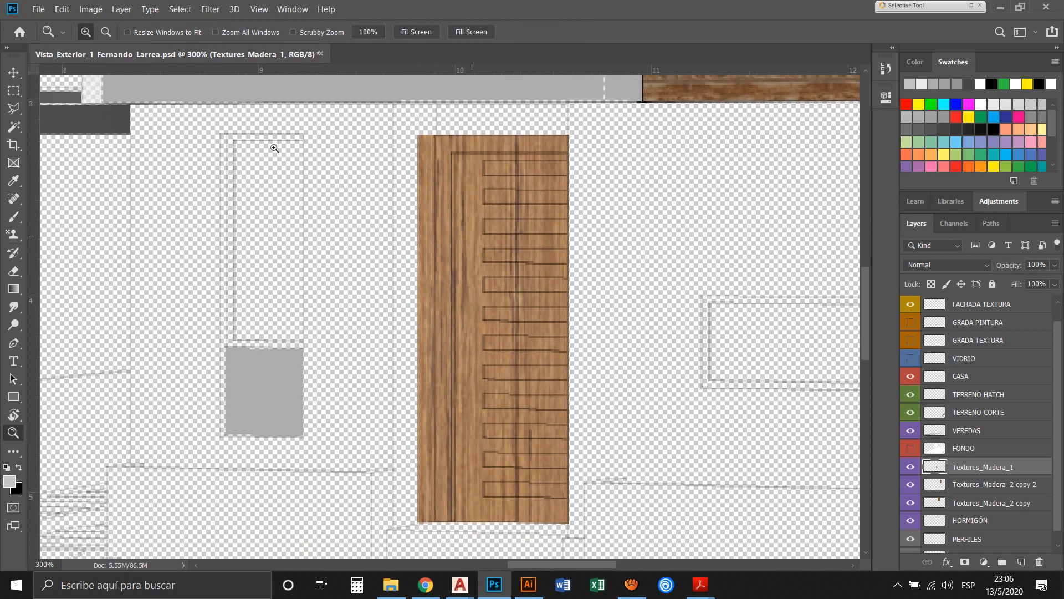
left_click(14, 90)
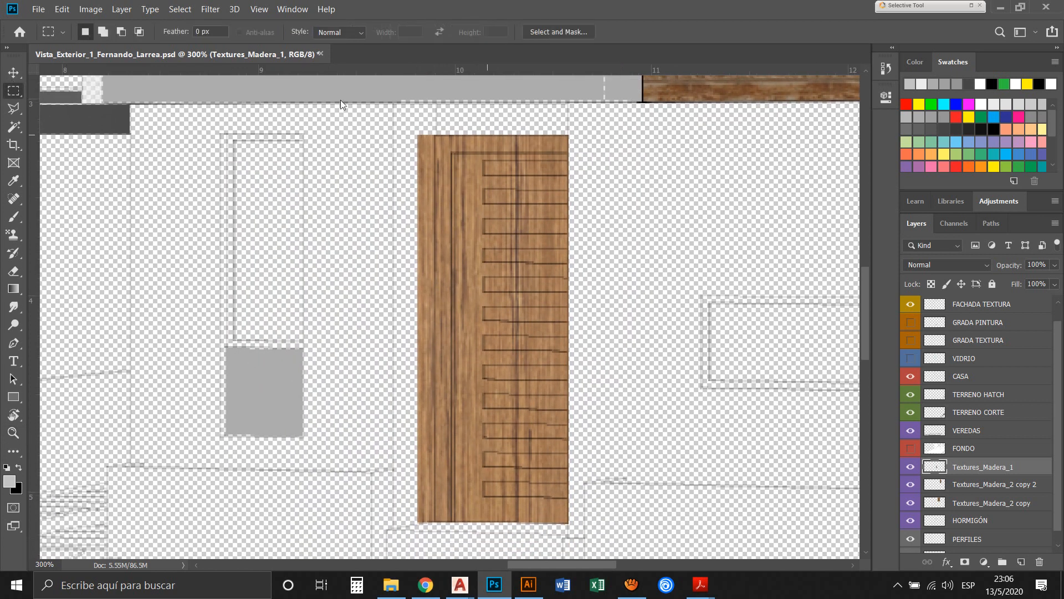
left_click_drag(434, 125, 386, 543)
key("Delete")
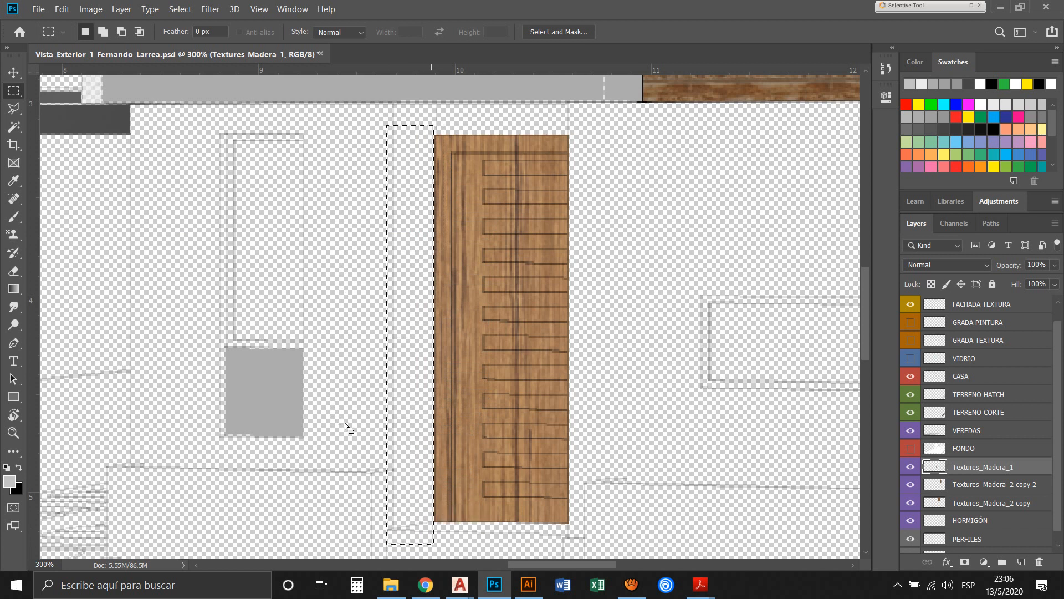
key("ctrl+d")
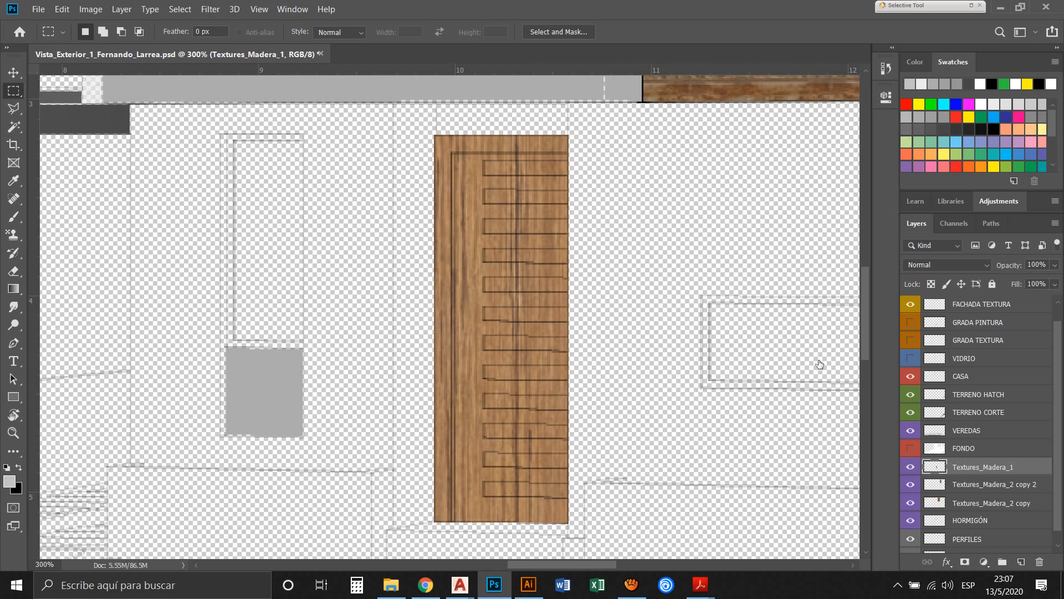
Turn on the FONDO and VIDRIO layers, make CASA active and show Textures_Madera_1 behind them
key("ctrl+comma")
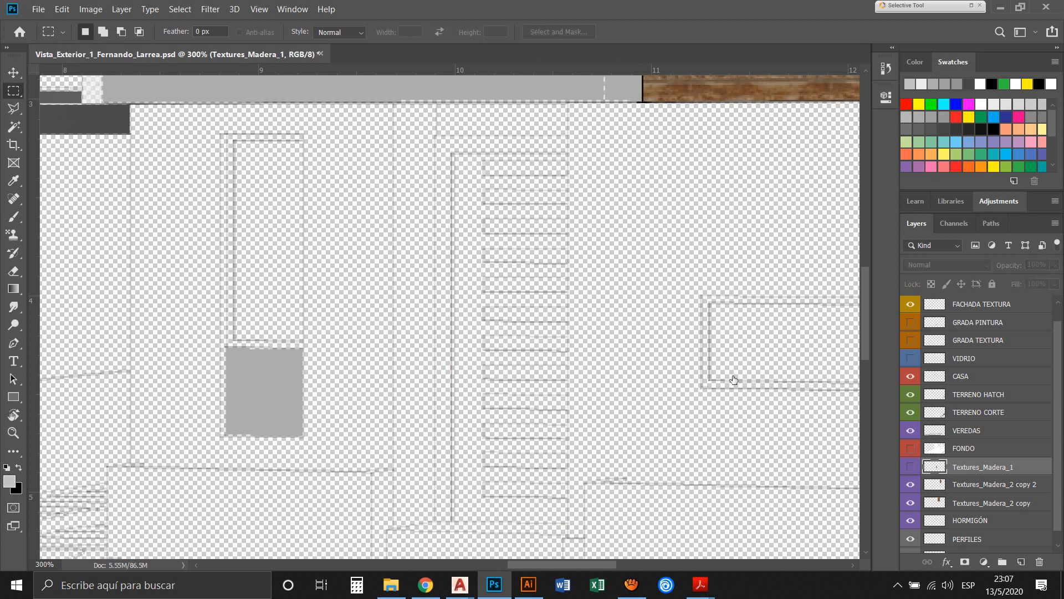
left_click(911, 448)
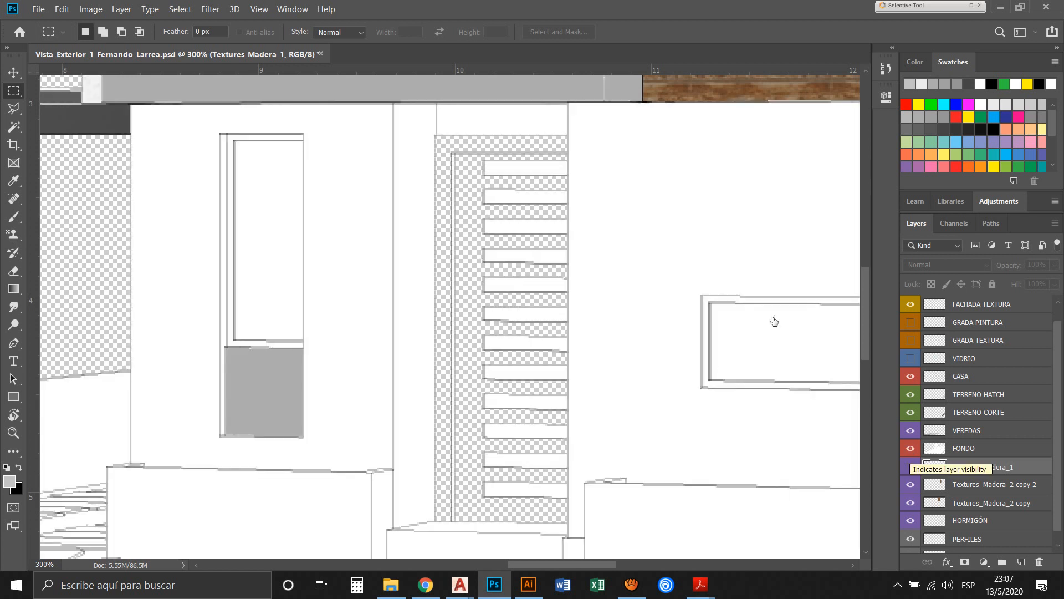
left_click(789, 303, "ctrl")
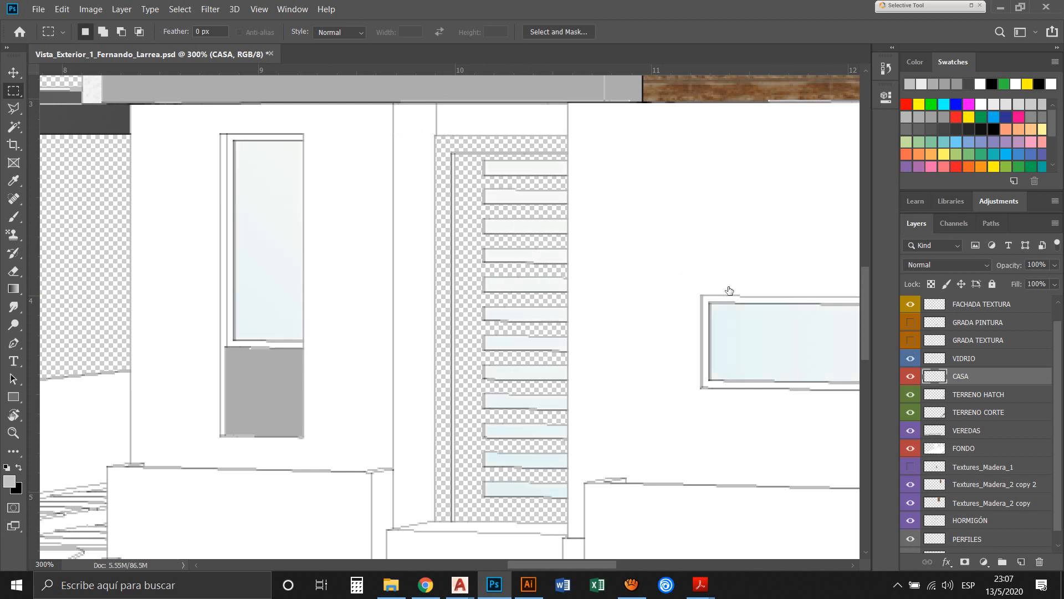
left_click(911, 467)
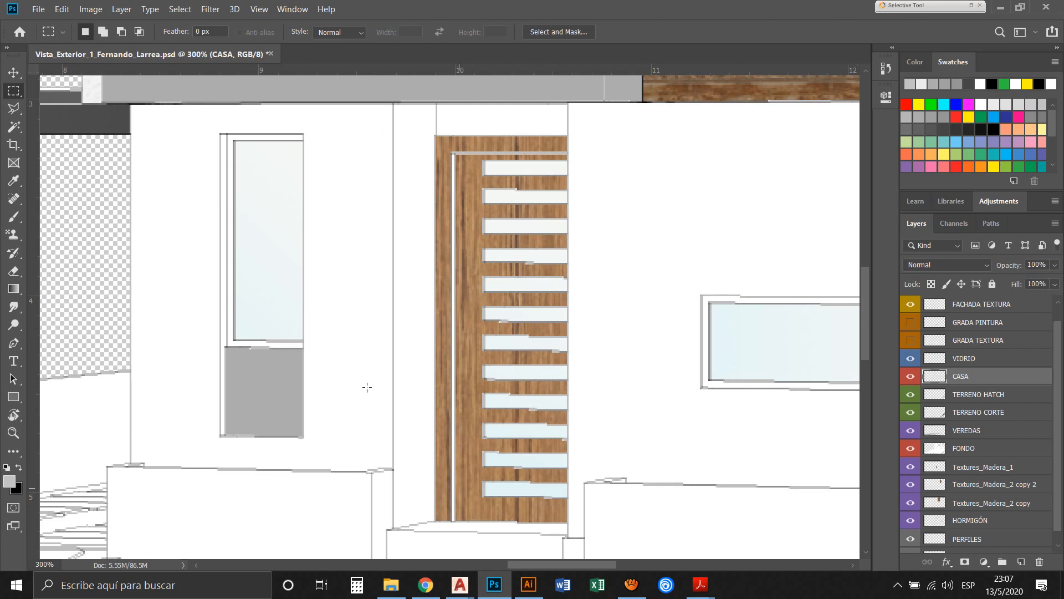
Magic-wand the thin white vertical strip in the door frame on CASA, make FONDO the active layer and deselect
key("z")
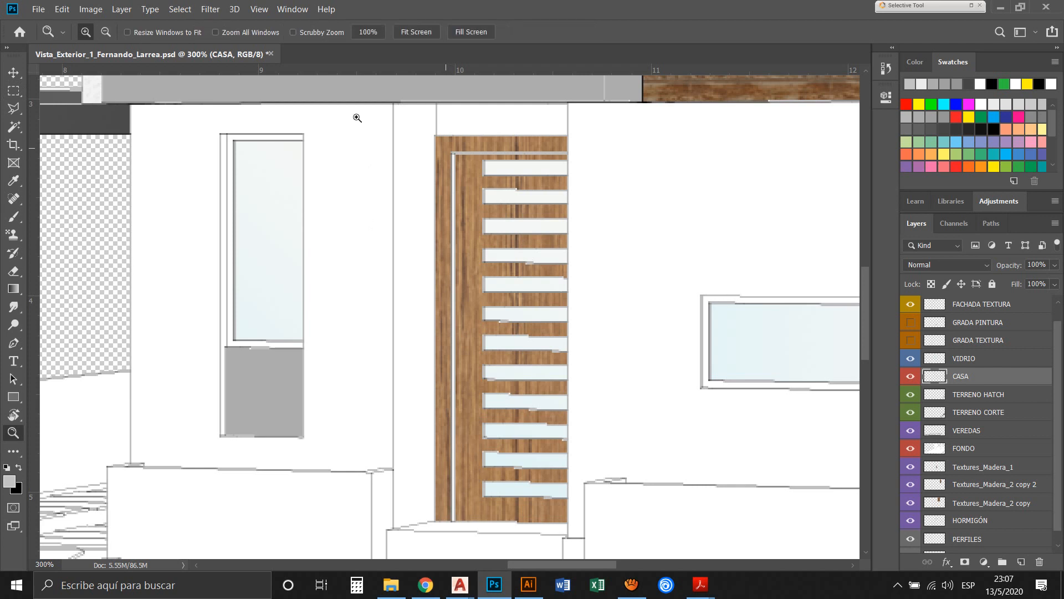
mouse_move(446, 147)
left_mouse_down()
mouse_move(476, 415)
mouse_move(475, 526)
left_mouse_up()
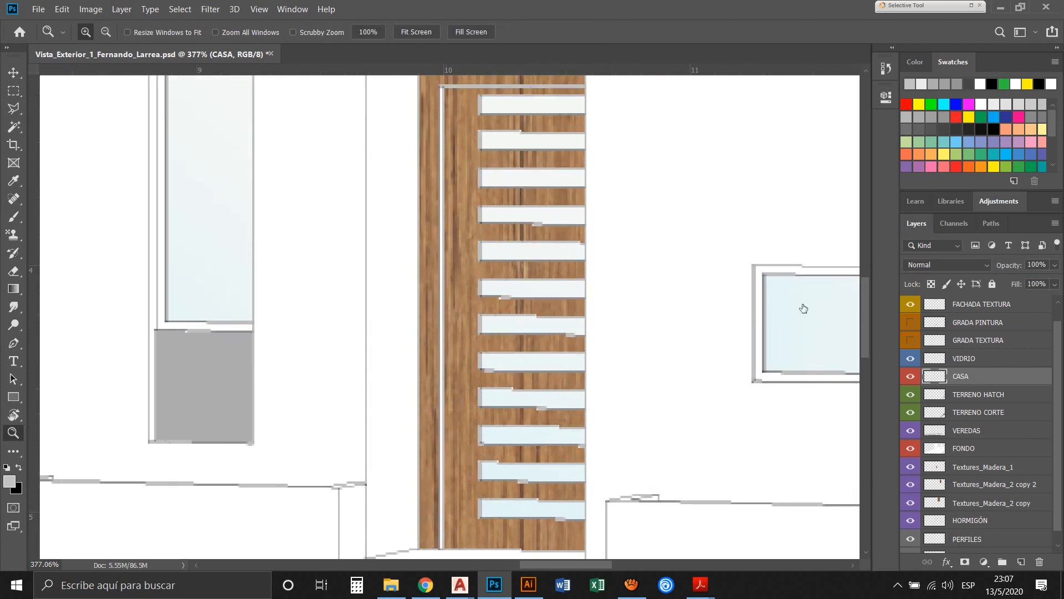
key("w")
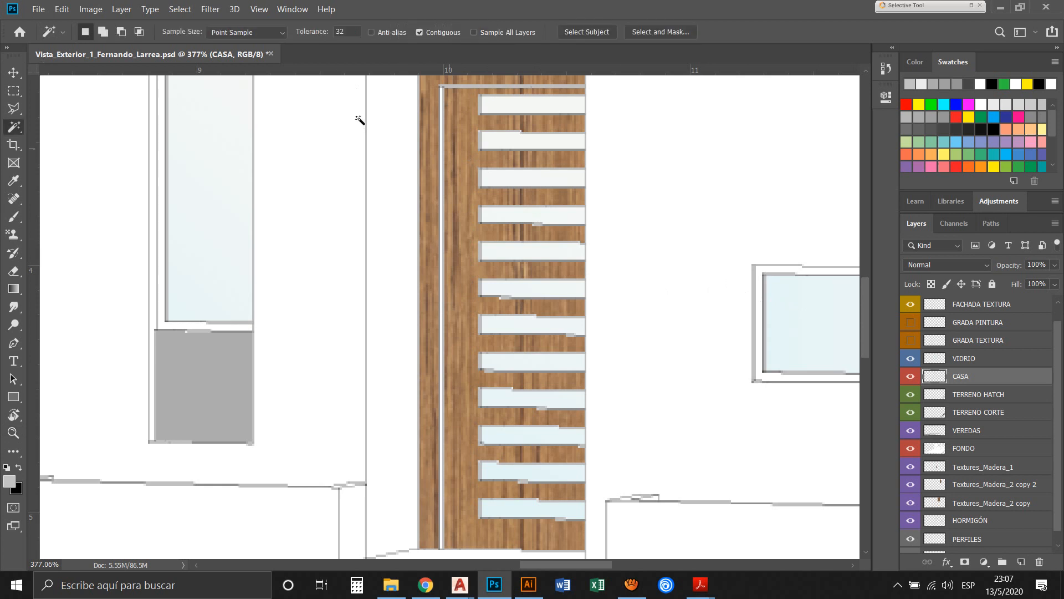
left_click(443, 261)
left_click(790, 357, "ctrl")
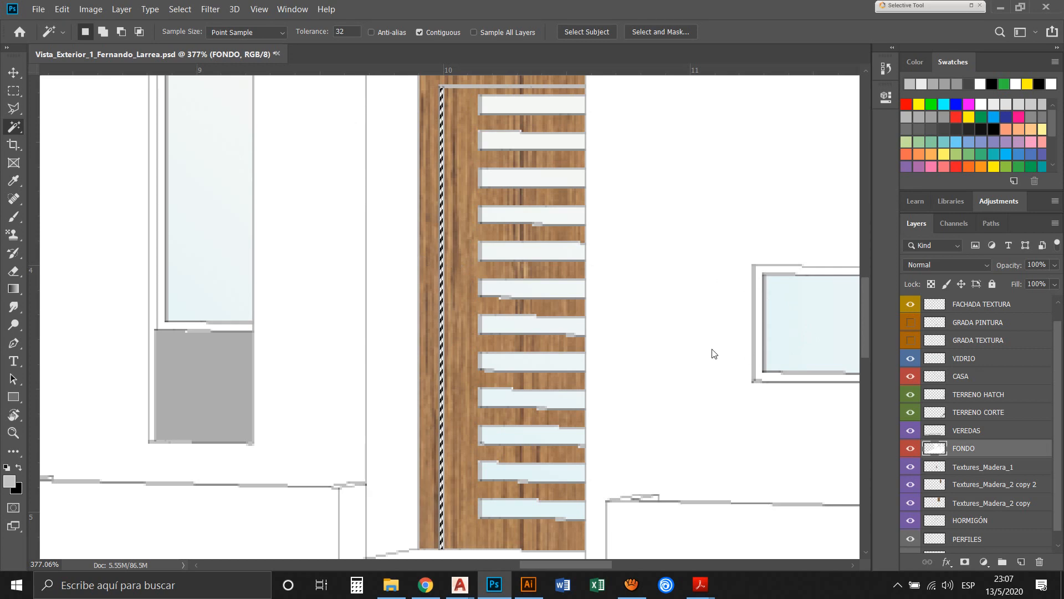
key("ctrl+d")
Fit the whole house in view and save the document
key("ctrl+0")
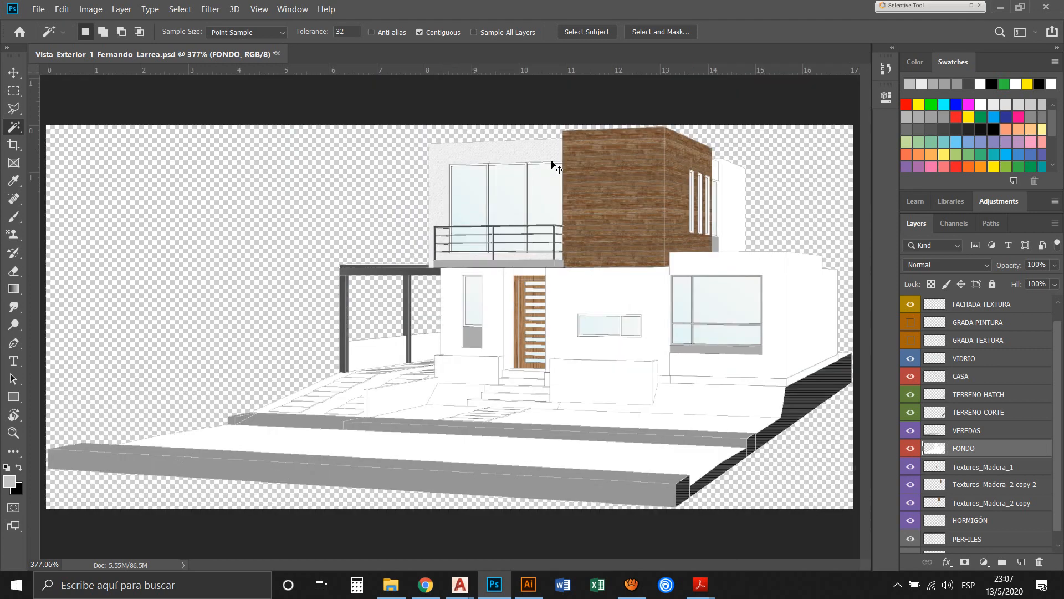
key("v")
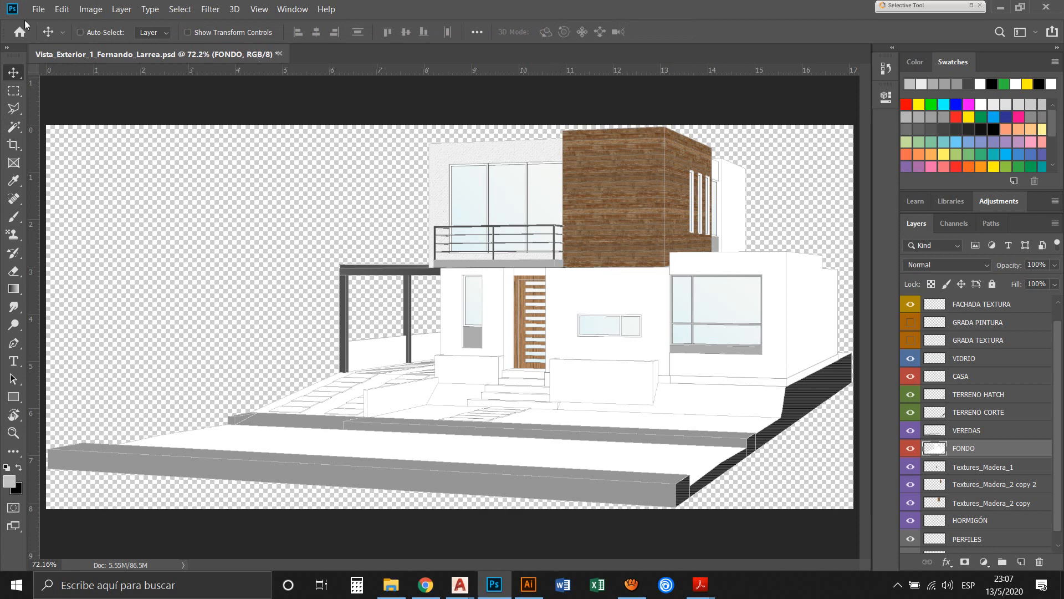
left_click(39, 10)
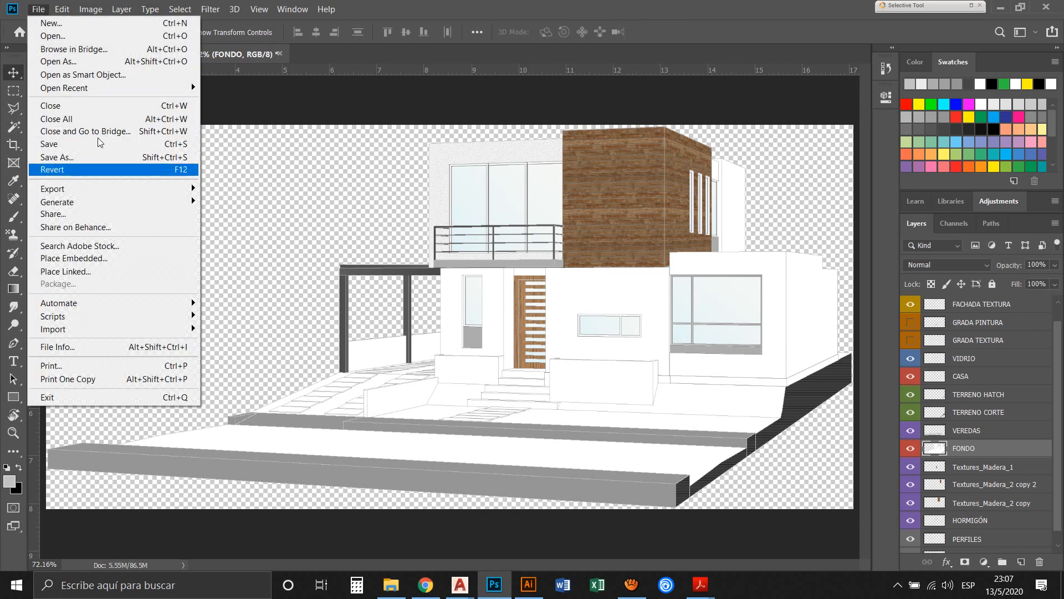
left_click(110, 144)
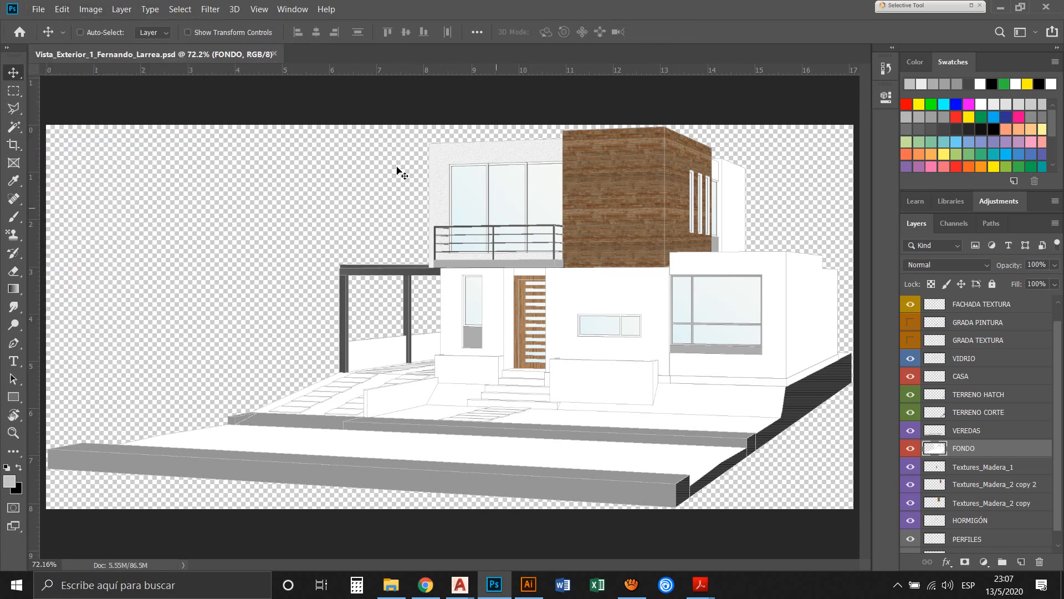
Switch to Acrobat Reader to examine the finished house in CASA_Vista_Exterior_1.pdf
mouse_move(700, 585)
left_click(552, 522)
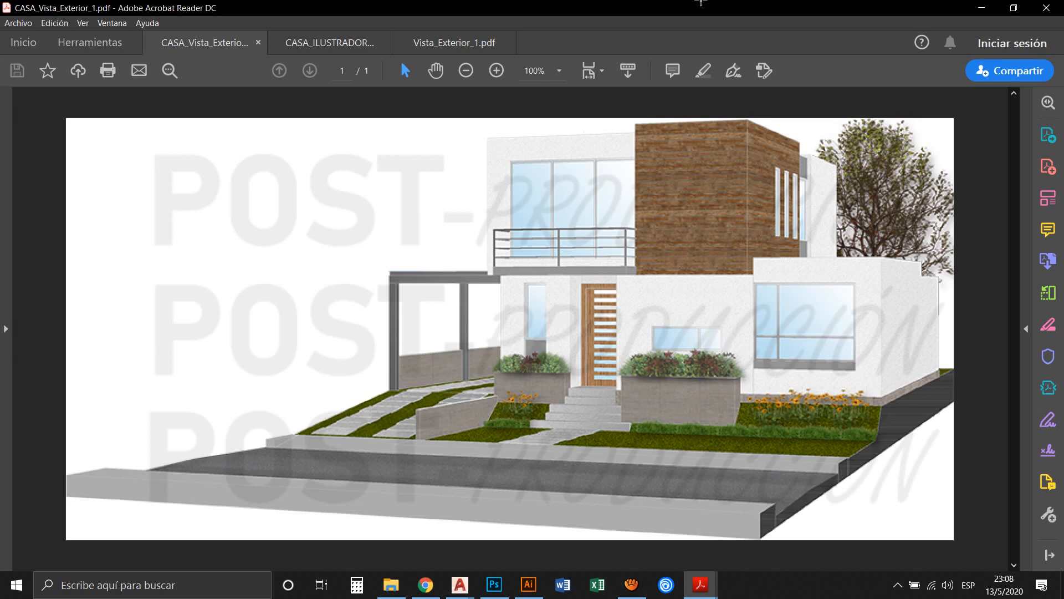
Compare the blank front planter in Photoshop with the finished planters in the Acrobat Reader reference, returning to Photoshop with the whole house in view
left_click(981, 8)
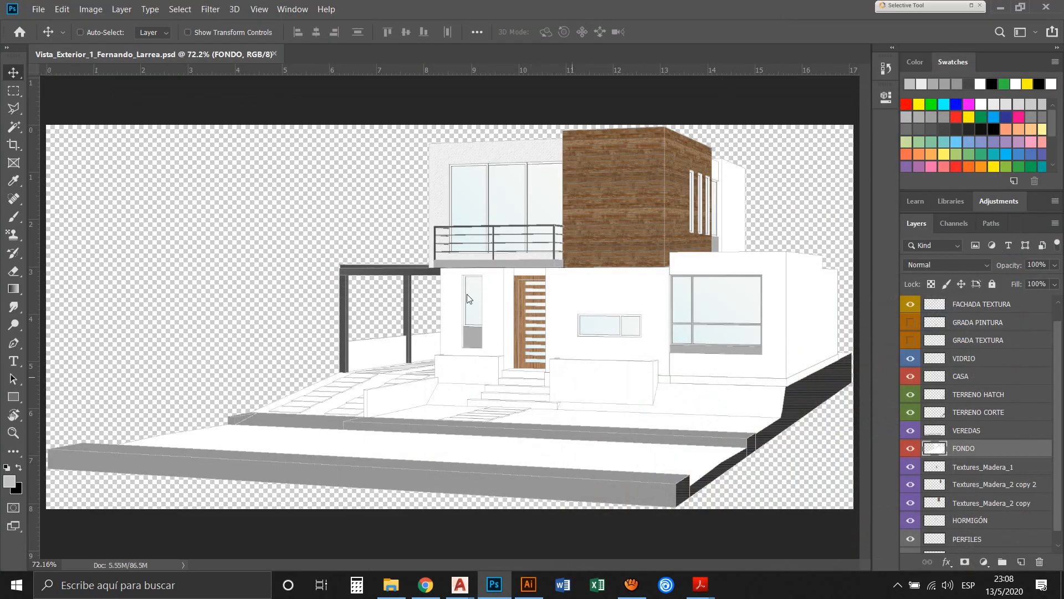
key("z")
left_click_drag(546, 348, 670, 416)
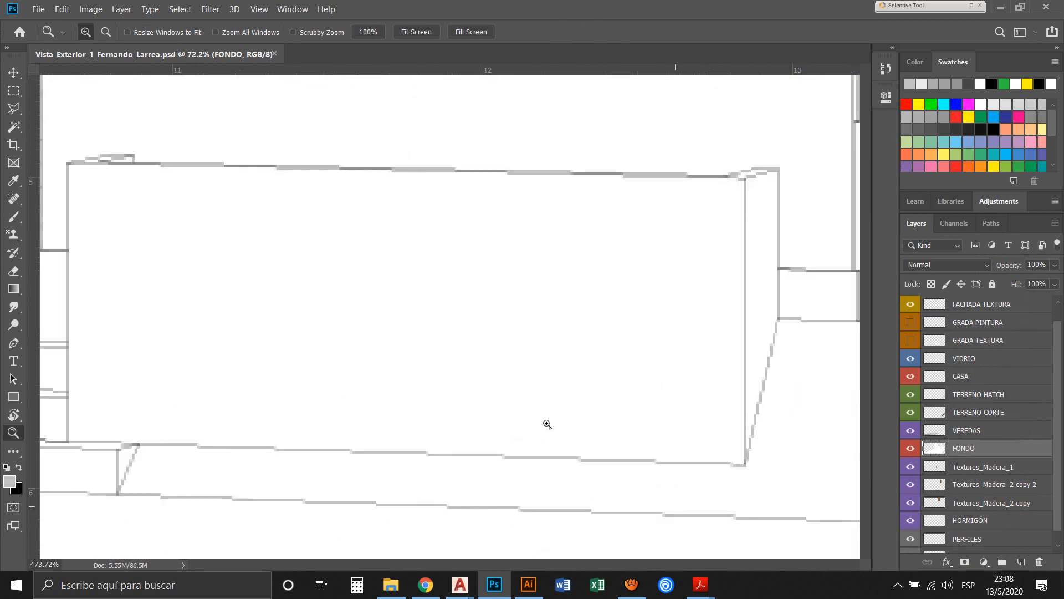
left_click(540, 521)
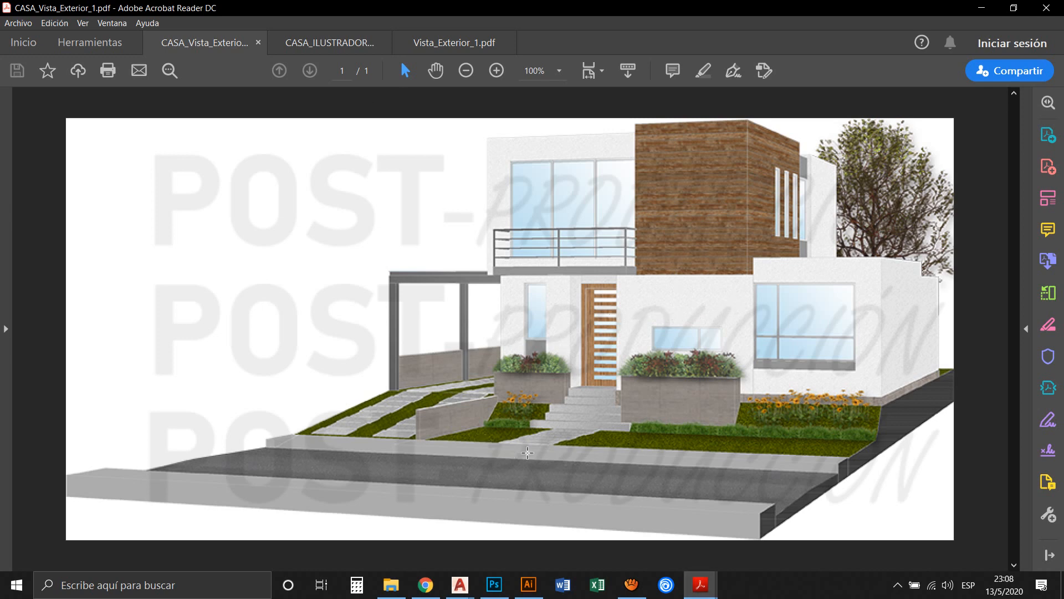
left_click(494, 585)
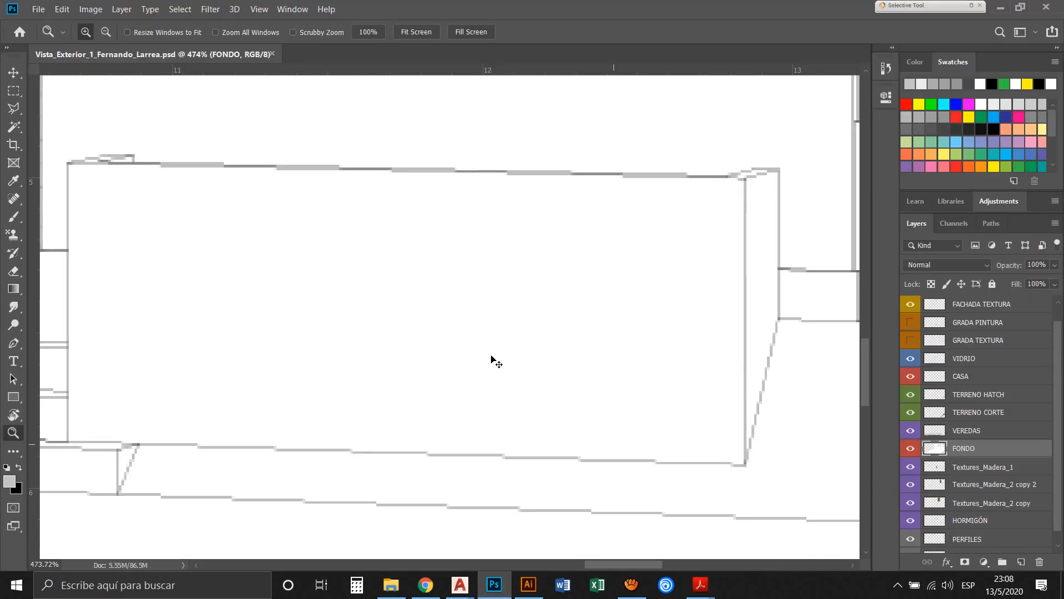
key("ctrl+0")
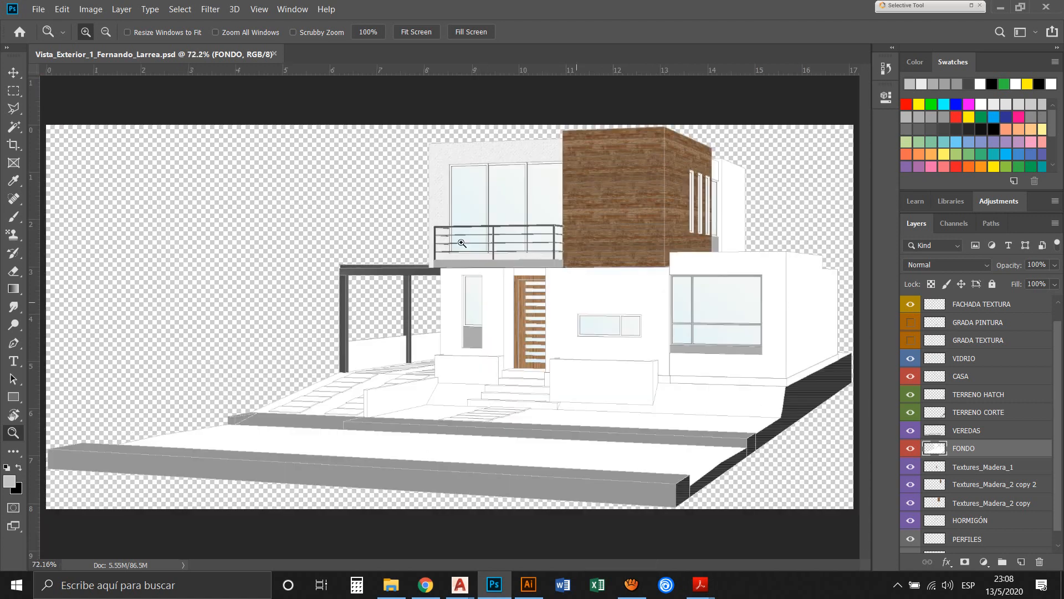
key("v")
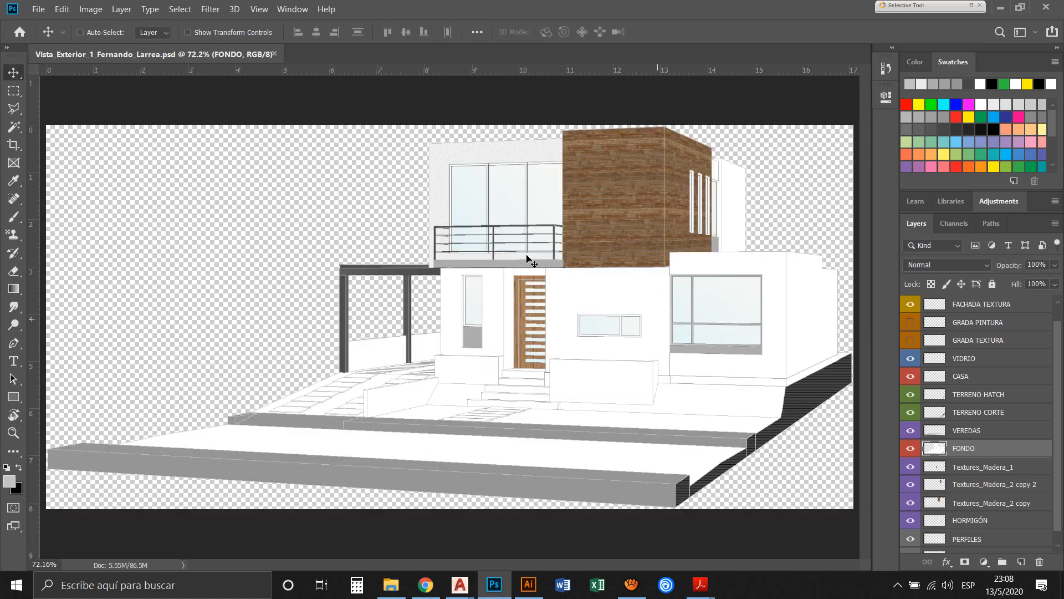
Place Textures_Piedra_1 as an embedded image, scaled to about 31%, in the empty area to the left of the house
left_click(39, 9)
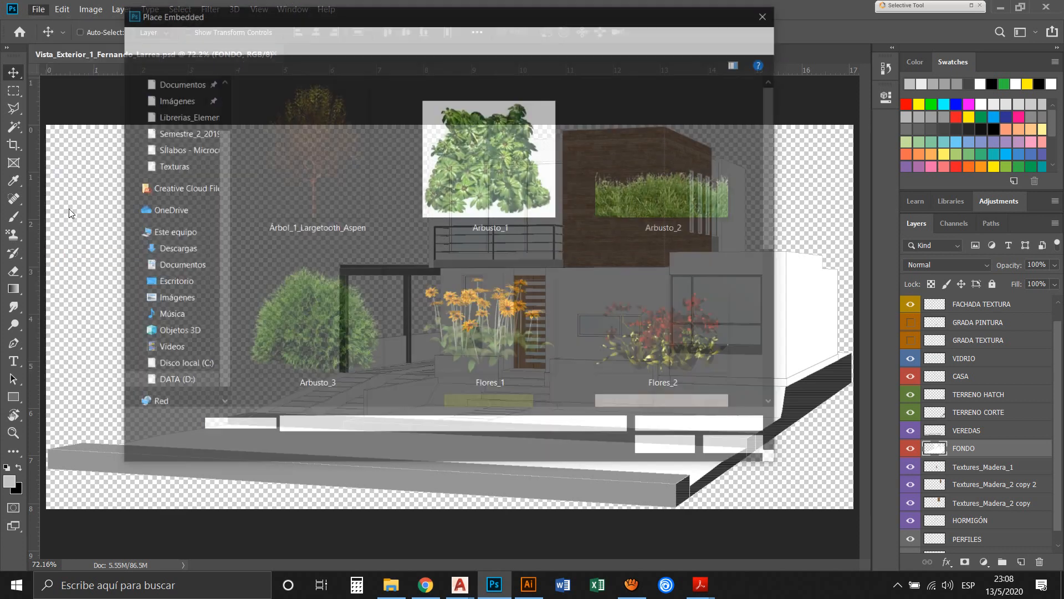
scroll(431, 194, "down", 5)
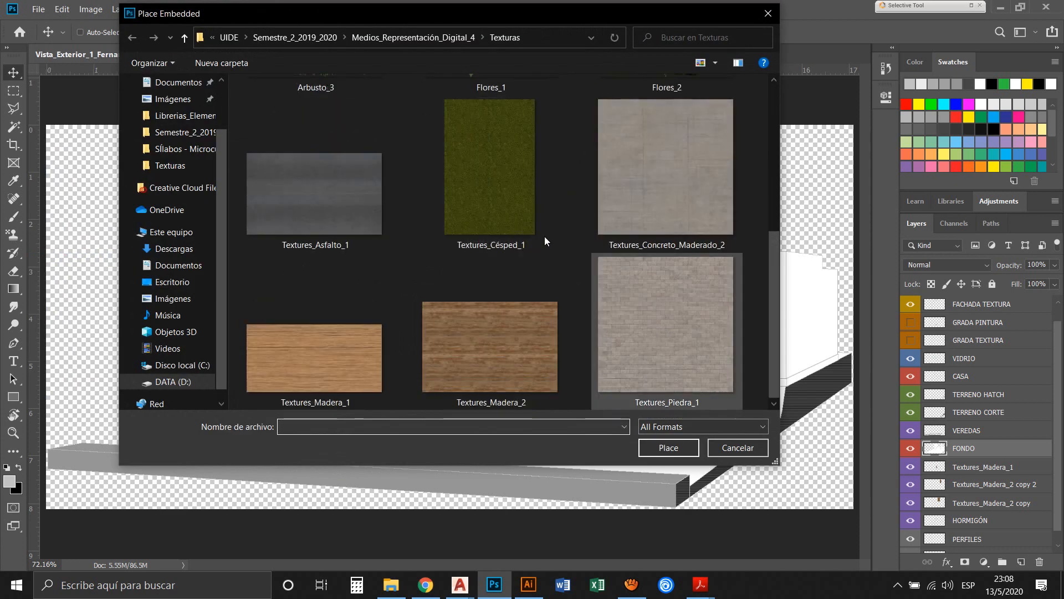
left_click(665, 348)
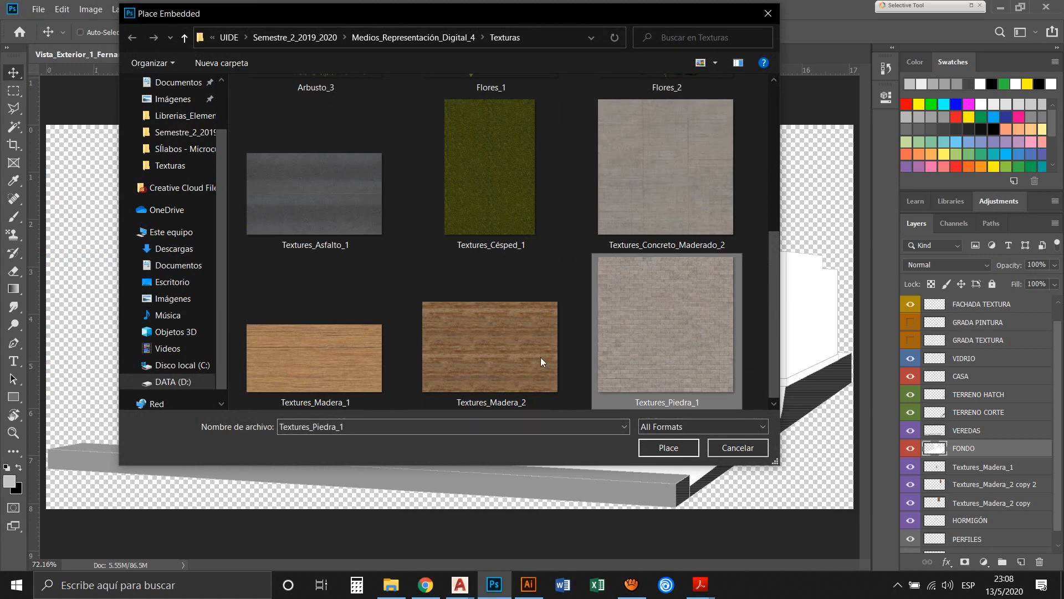
key("Return")
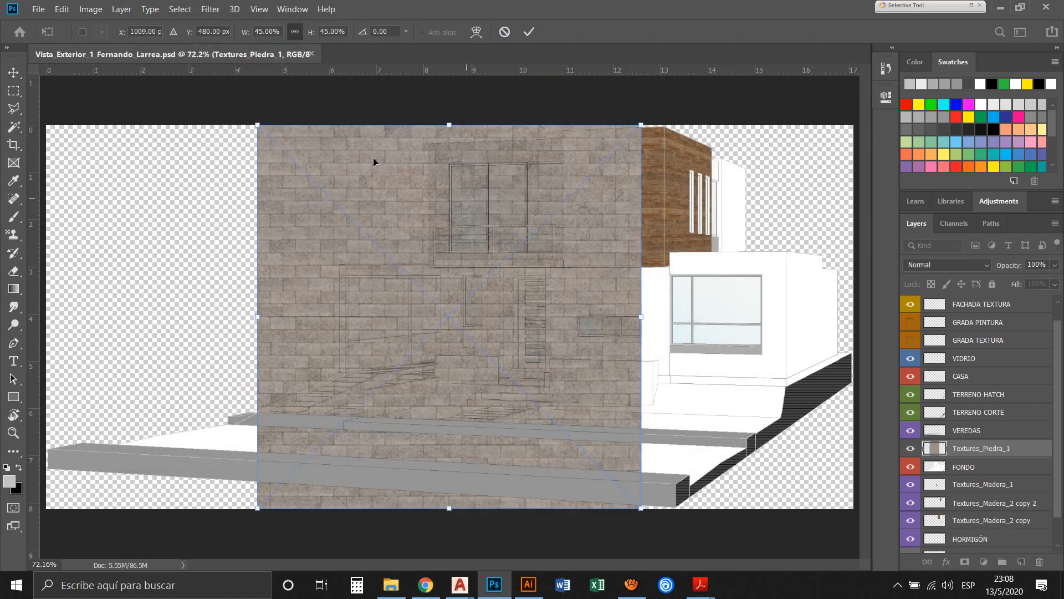
left_click_drag(513, 99, 433, 216)
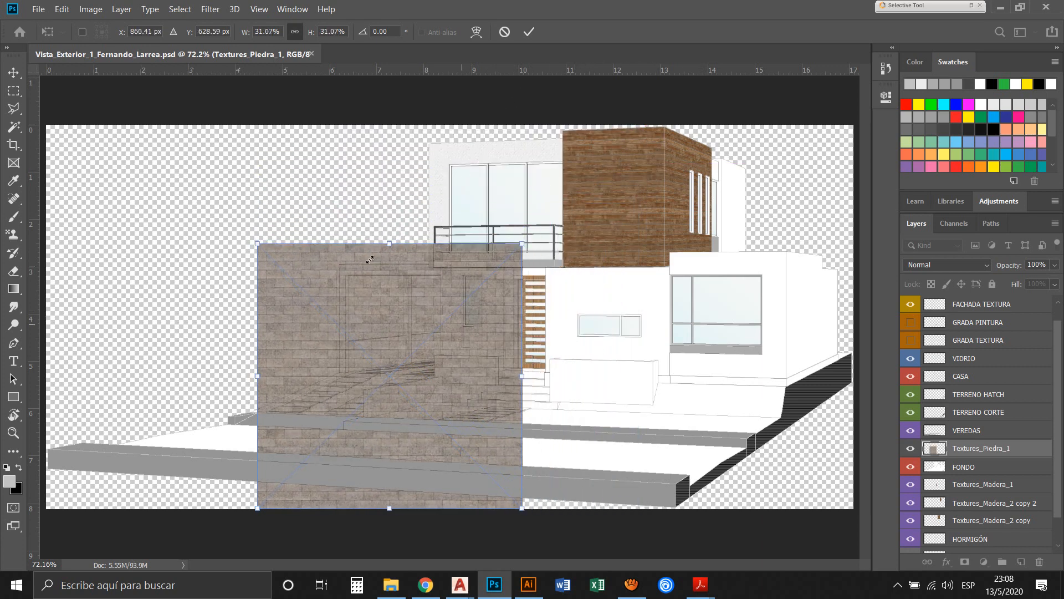
left_click_drag(411, 285, 201, 165)
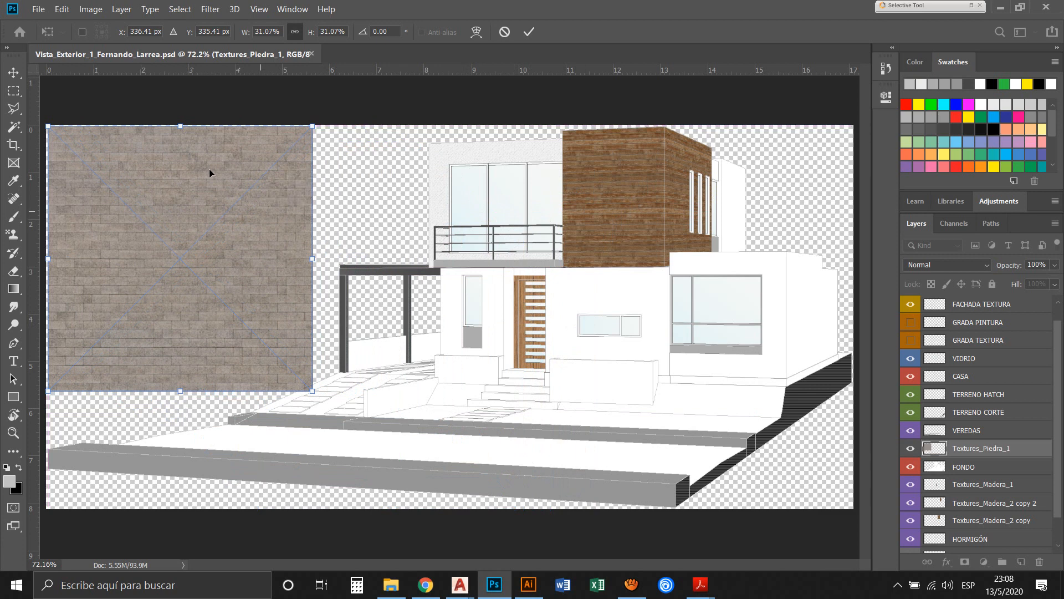
key("Return")
Rasterize the Textures_Piedra_1 layer and place a duplicate of it over the front of the house
right_click(827, 358)
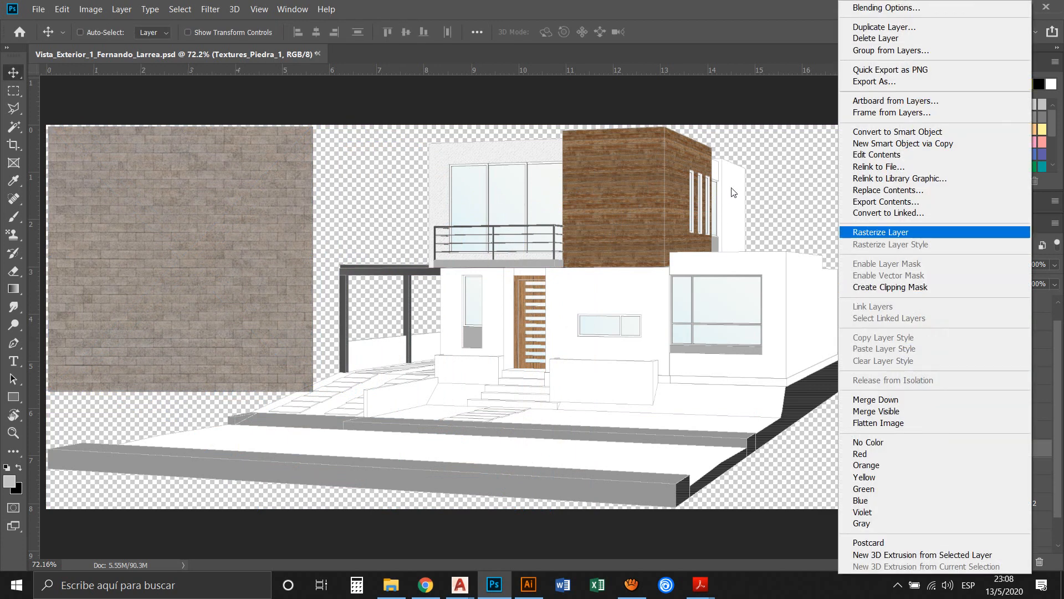
left_click(887, 232)
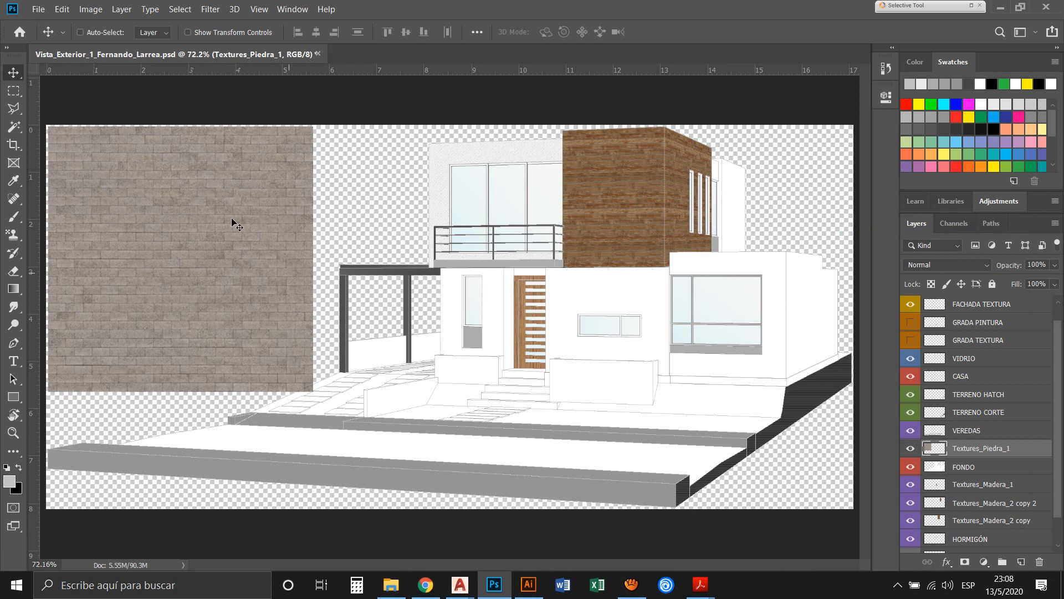
left_click_drag(202, 229, 537, 238)
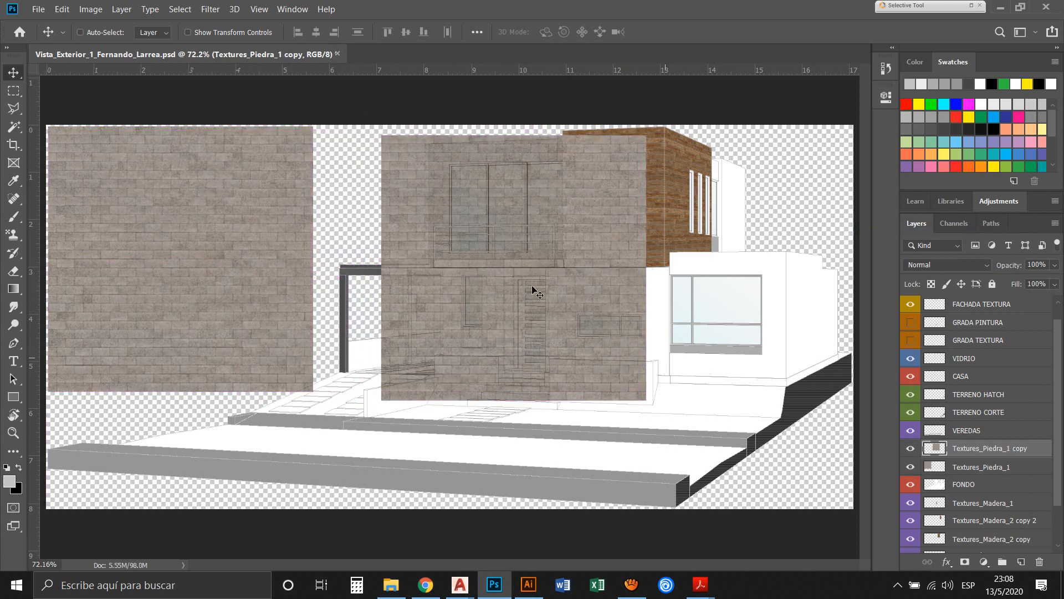
mouse_move(487, 285)
left_mouse_down()
mouse_move(507, 261)
mouse_move(494, 270)
left_mouse_up()
Shift the stone texture copy right and down so it covers the front planter and the entrance steps
key("z")
left_click_drag(372, 361, 662, 328)
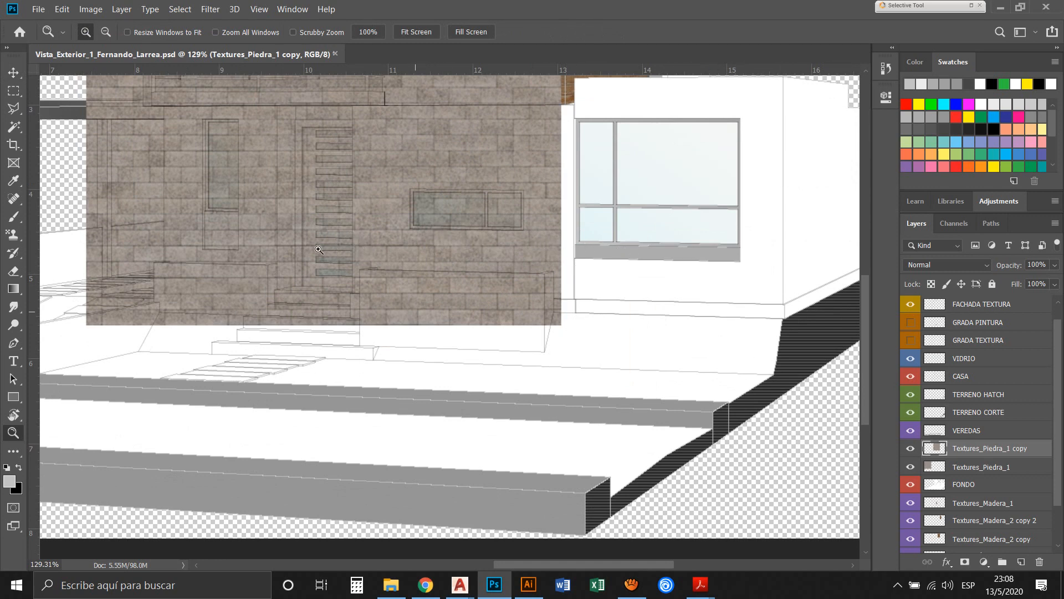
left_click(14, 72)
left_click_drag(382, 185, 370, 198)
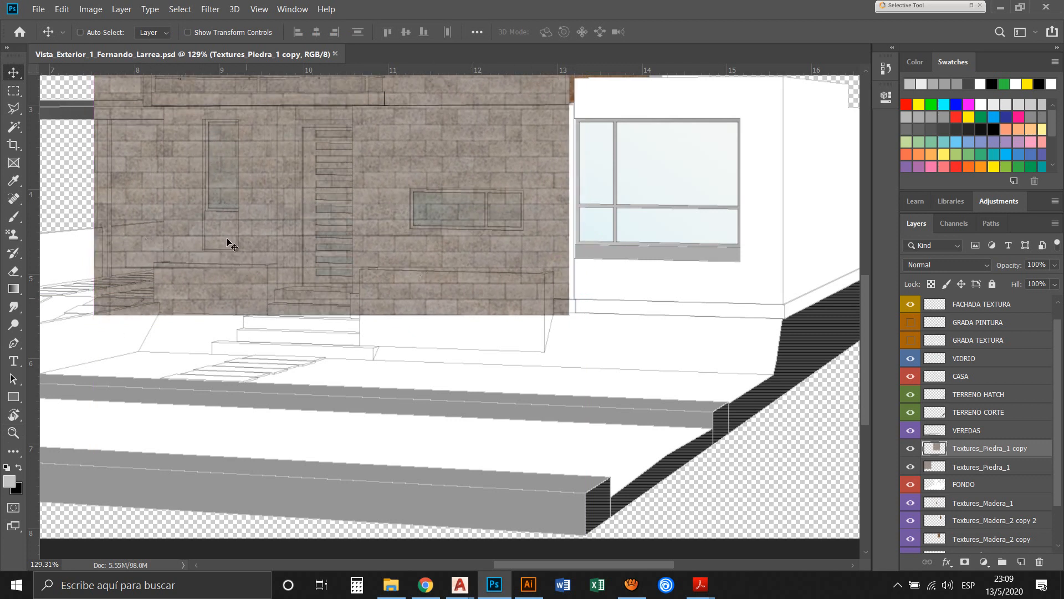
key("z")
left_click(405, 235, "alt")
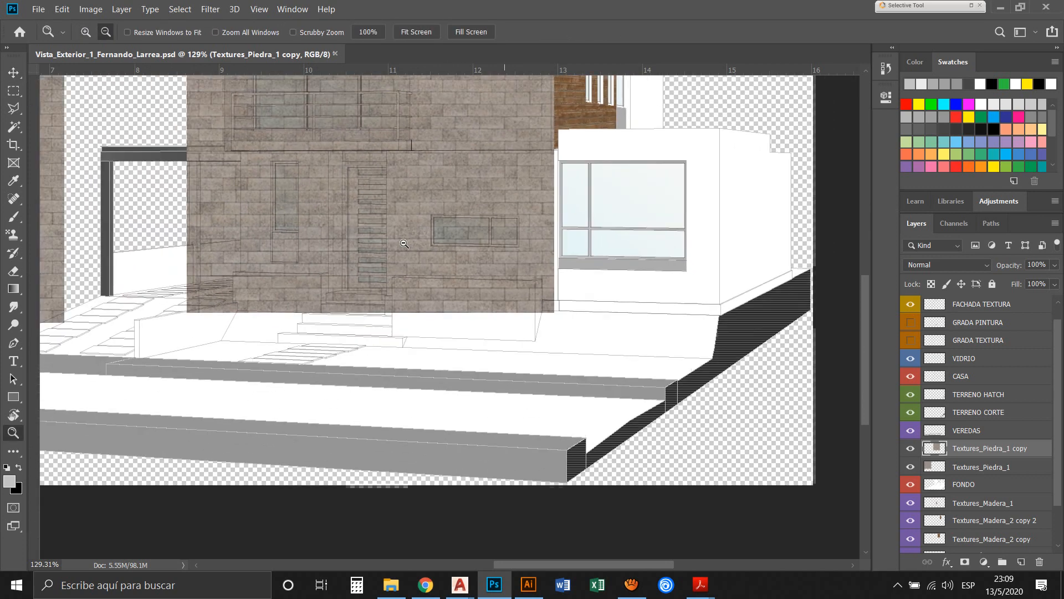
left_click(406, 234, "alt")
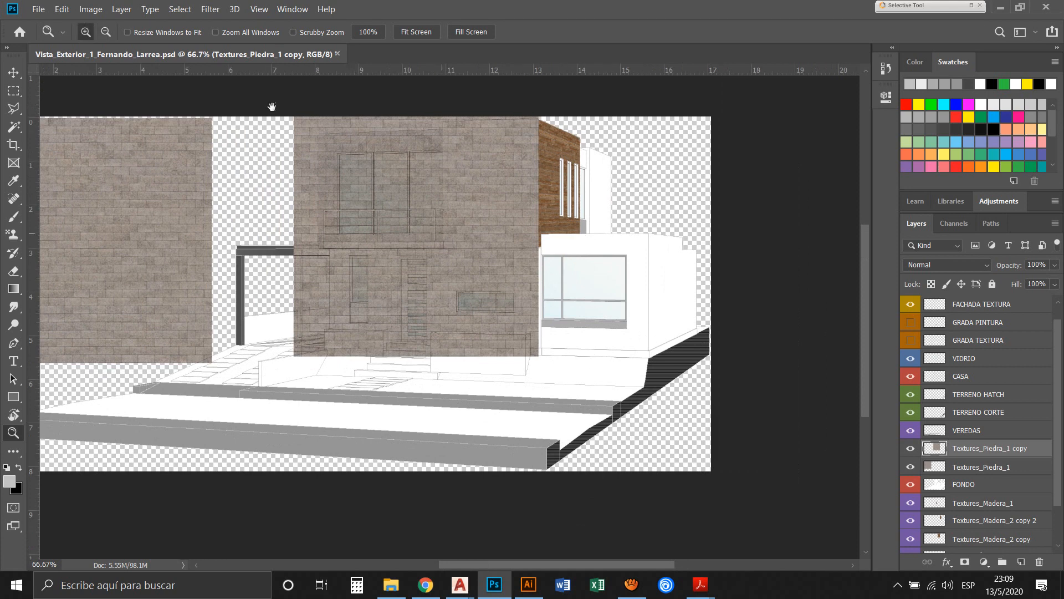
key("v")
left_click_drag(309, 131, 364, 167)
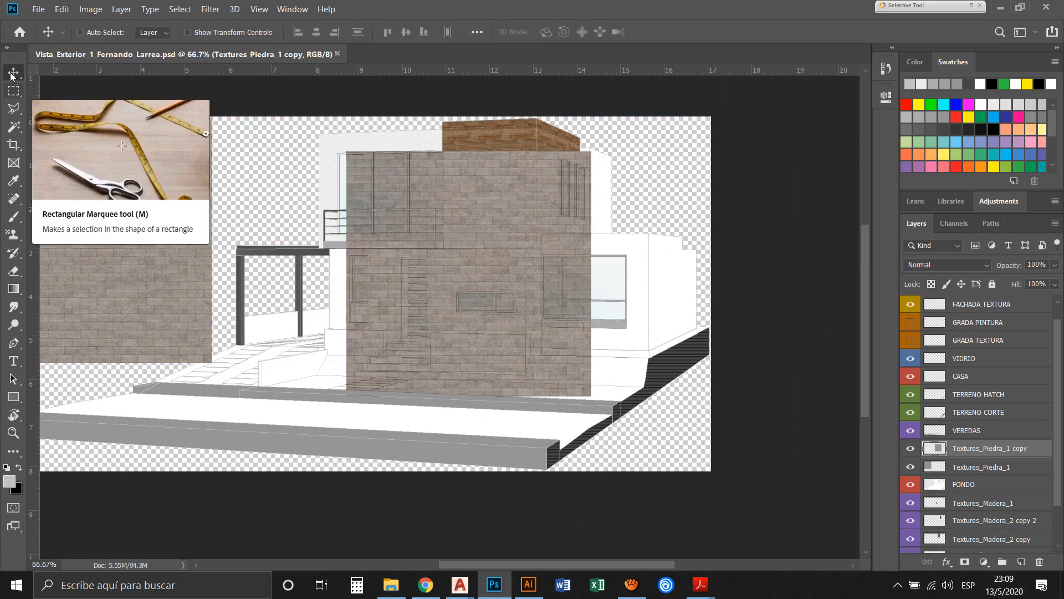
left_click(14, 90)
left_click_drag(339, 127, 506, 309)
key("ctrl+d")
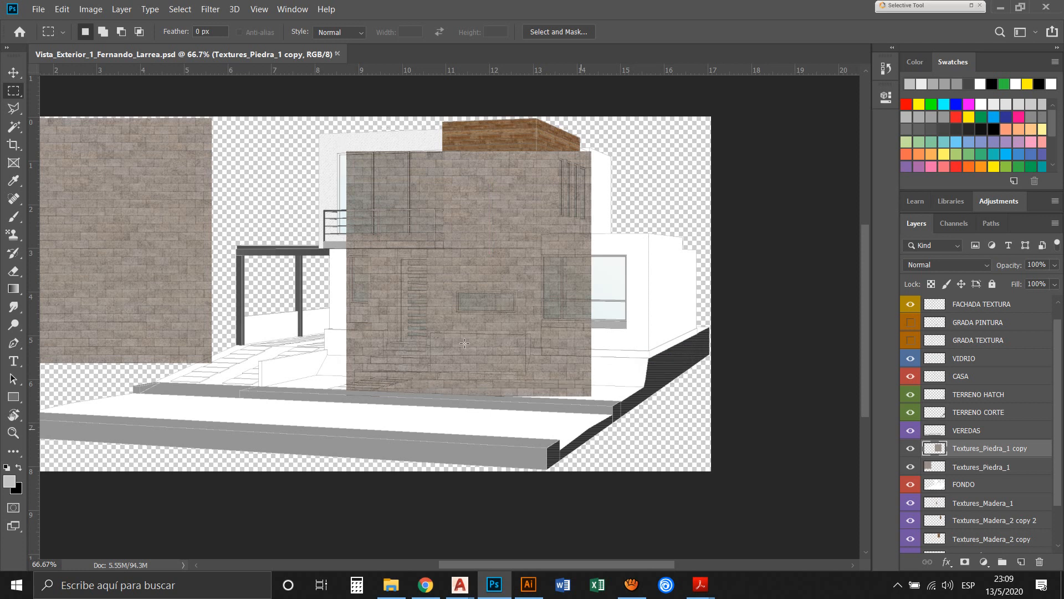
Hide the VEREDAS, TERRENO CORTE, TERRENO HATCH, CASA, VIDRIO and FACHADA TEXTURA layers above the stone texture
key("z")
left_click_drag(336, 147, 605, 407)
left_click_drag(413, 344, 414, 313)
key("v")
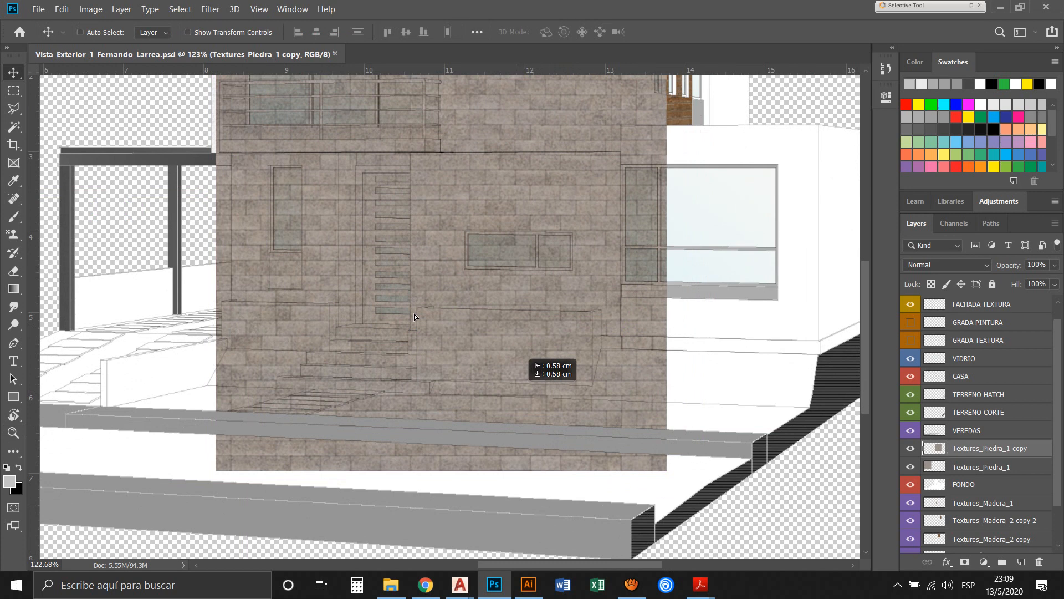
left_click_drag(414, 314, 415, 315)
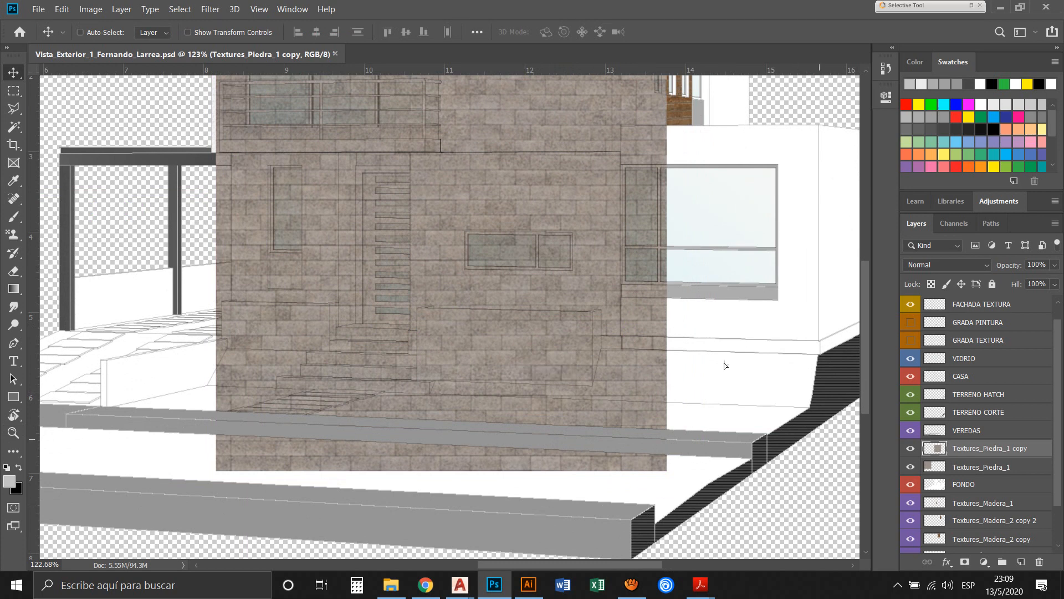
left_click(910, 430)
left_click(911, 412)
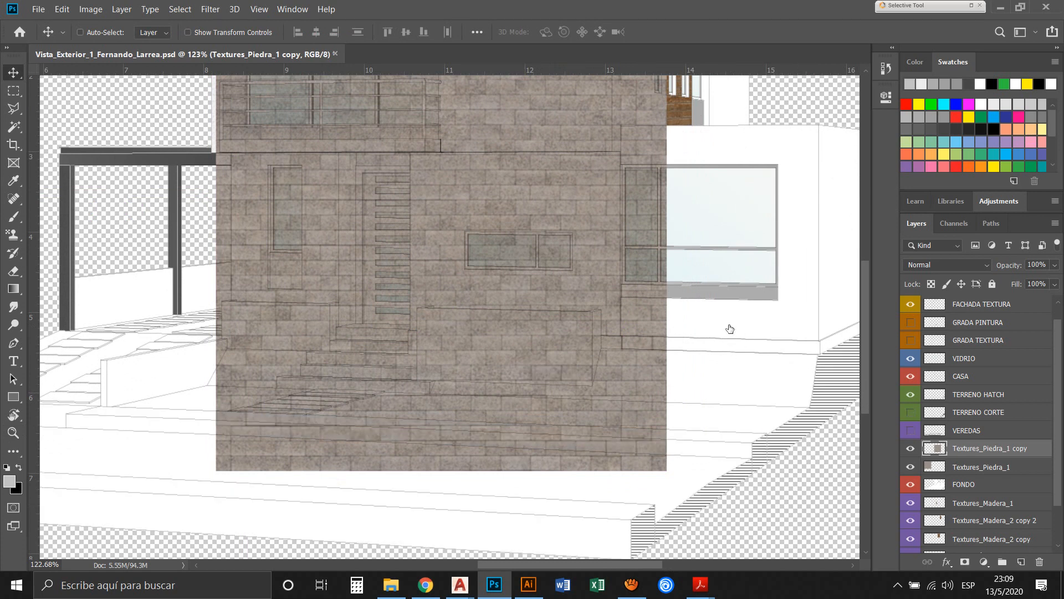
left_click(910, 394)
left_click(910, 376)
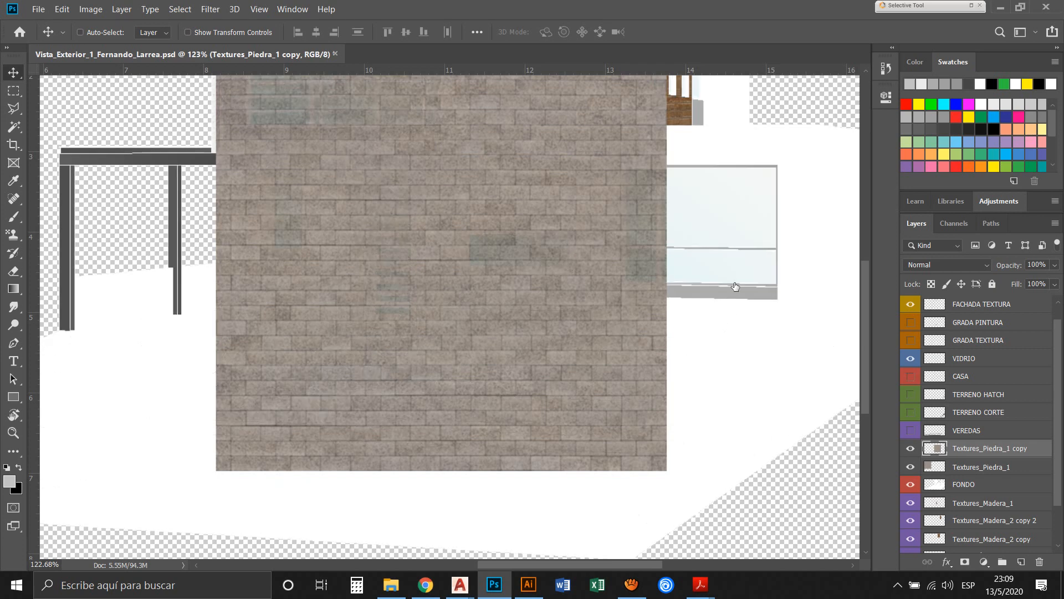
left_click(910, 358)
left_click(910, 304)
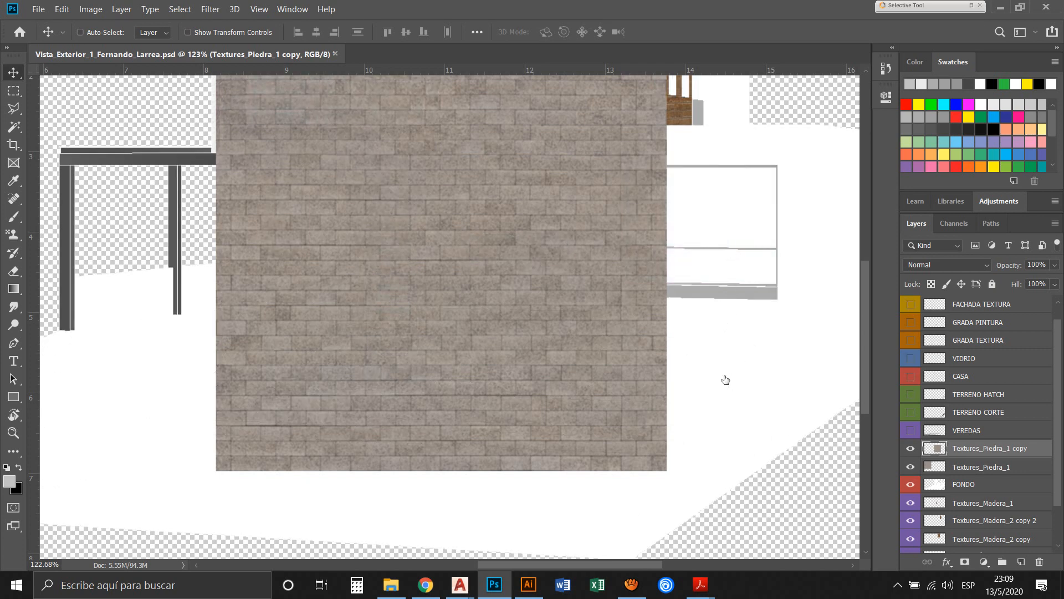
Hide FONDO, the Madera textures, HORMIGÓN, PERFILES, ESTRUCTURA and FACHADA PINTURA, leaving only the two stone texture layers visible
left_click(910, 503)
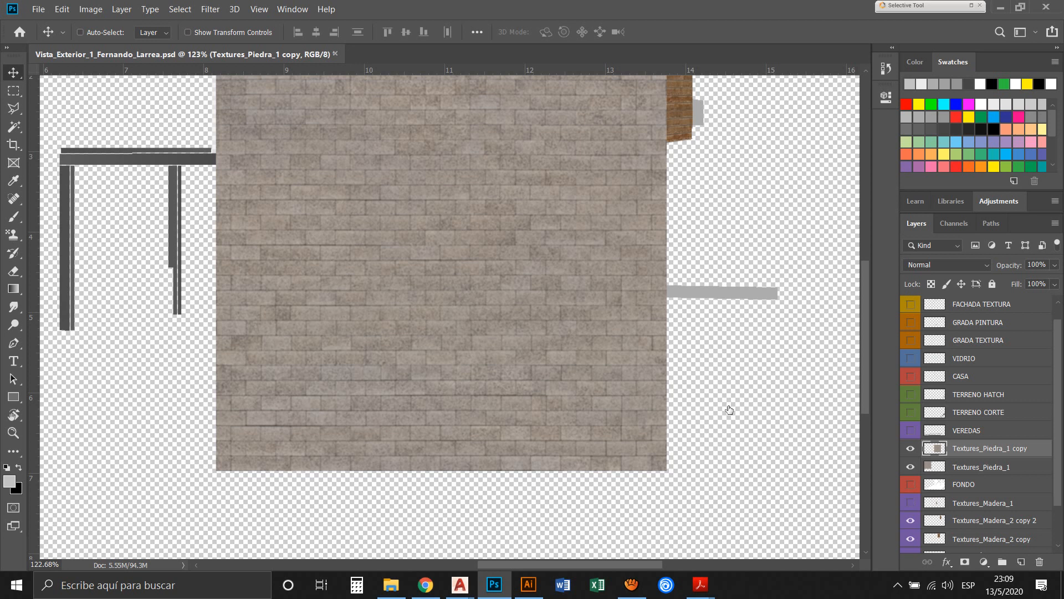
left_click(910, 520)
left_click(910, 539)
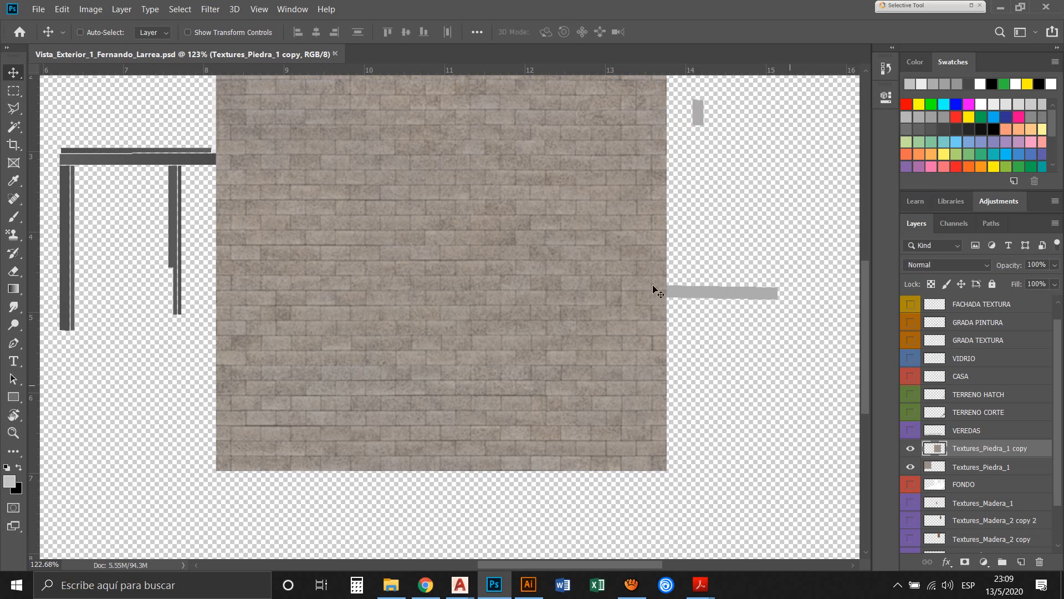
scroll(976, 421, "down", 2)
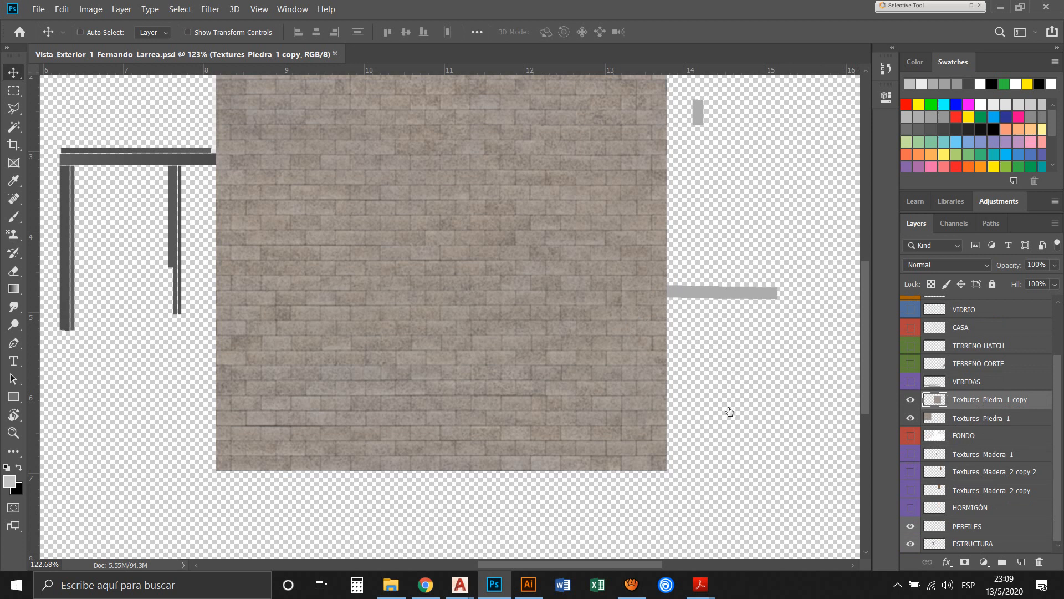
left_click(910, 543)
scroll(948, 422, "up", 3)
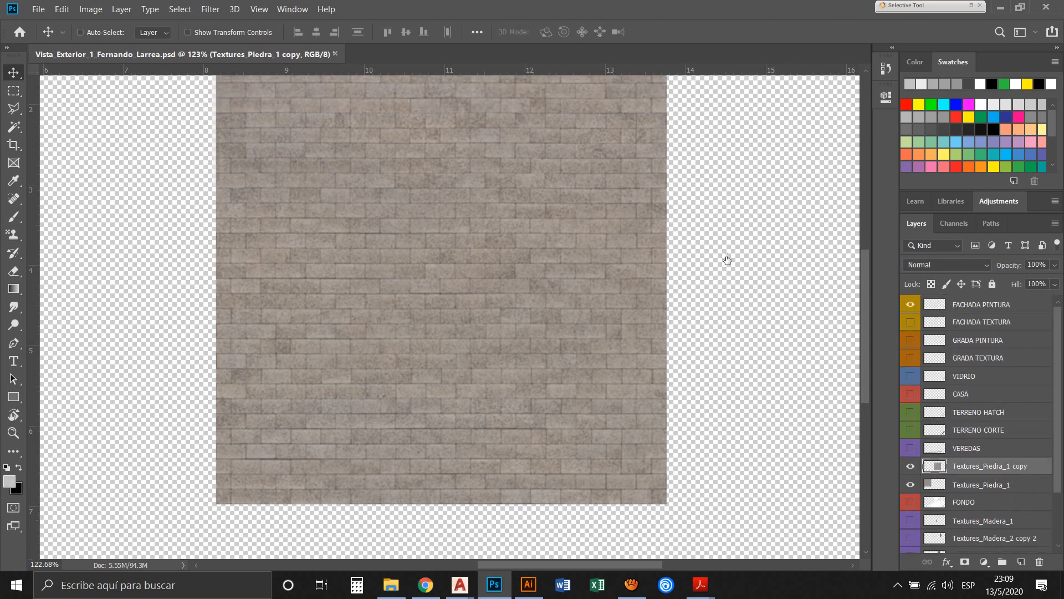
scroll(704, 257, "down", 4)
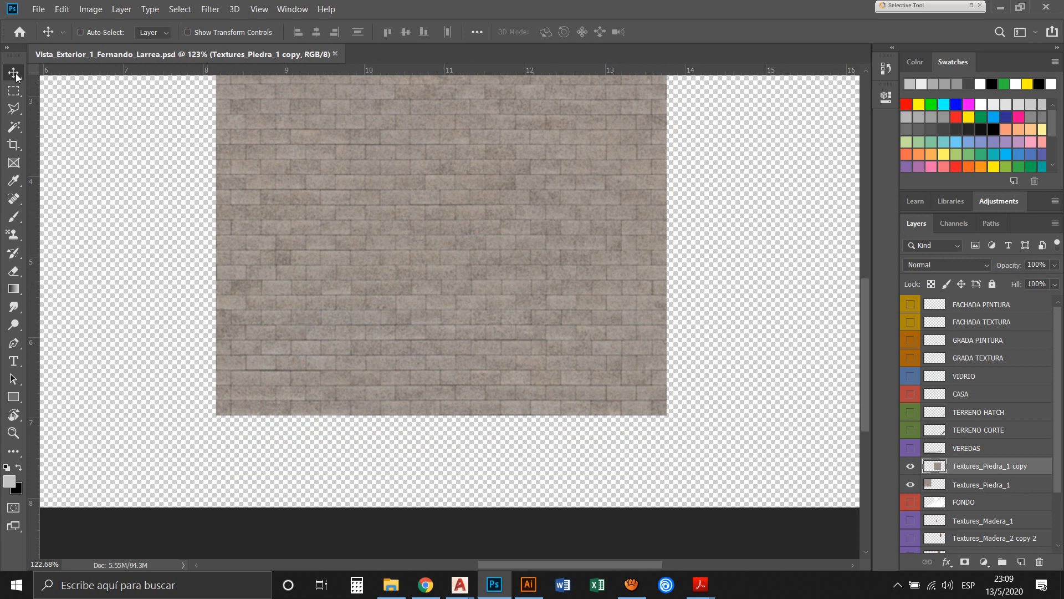
Select the lowest brick row across the full width of the stone texture copy with a rectangular marquee and copy it to a new layer
key("z")
left_click_drag(195, 308, 712, 441)
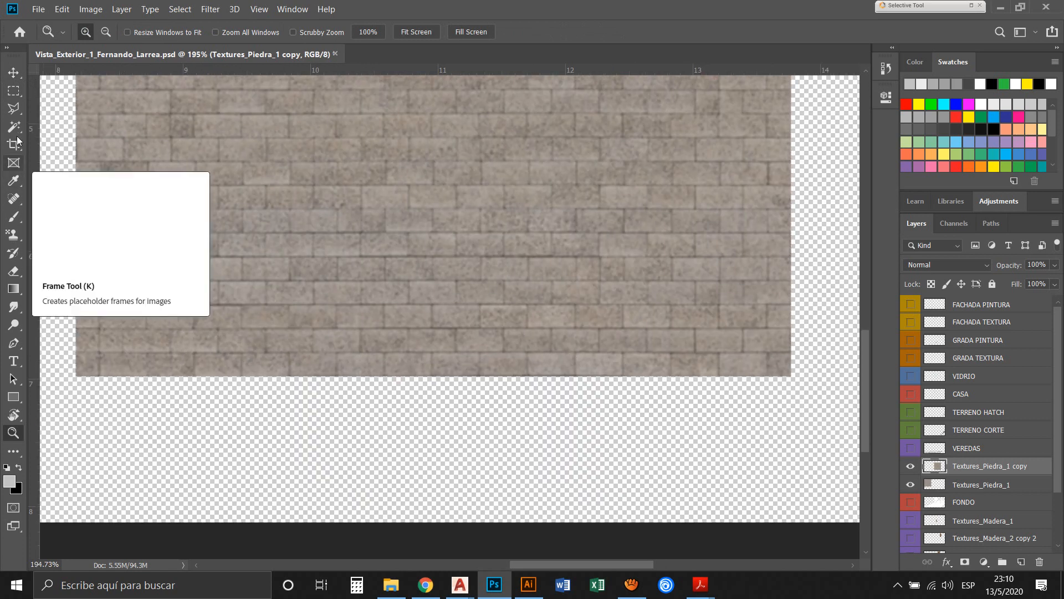
left_click(14, 90)
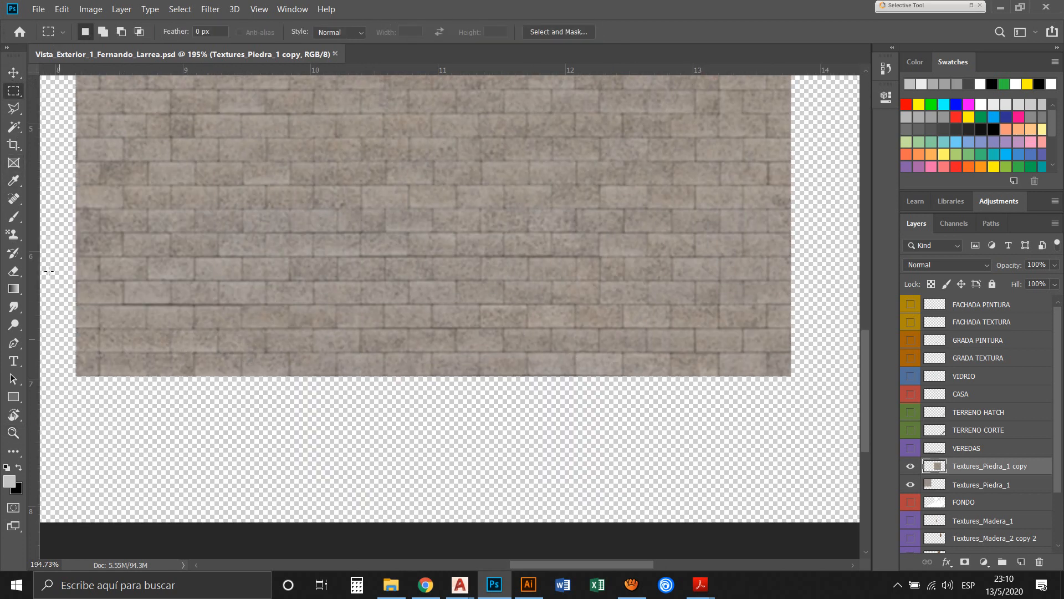
left_click_drag(68, 349, 795, 381)
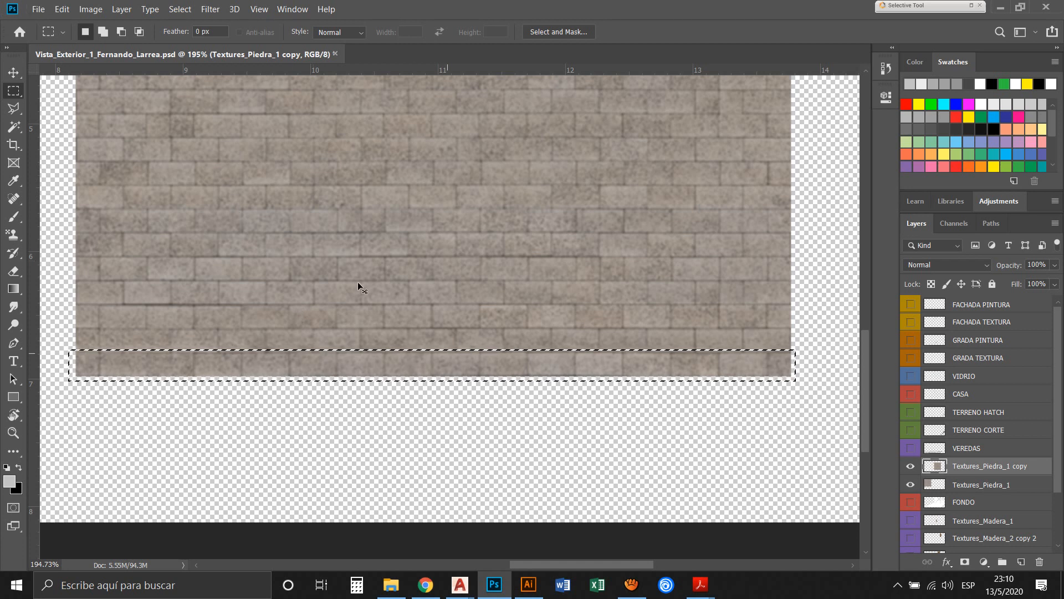
key("ctrl+j")
key("v")
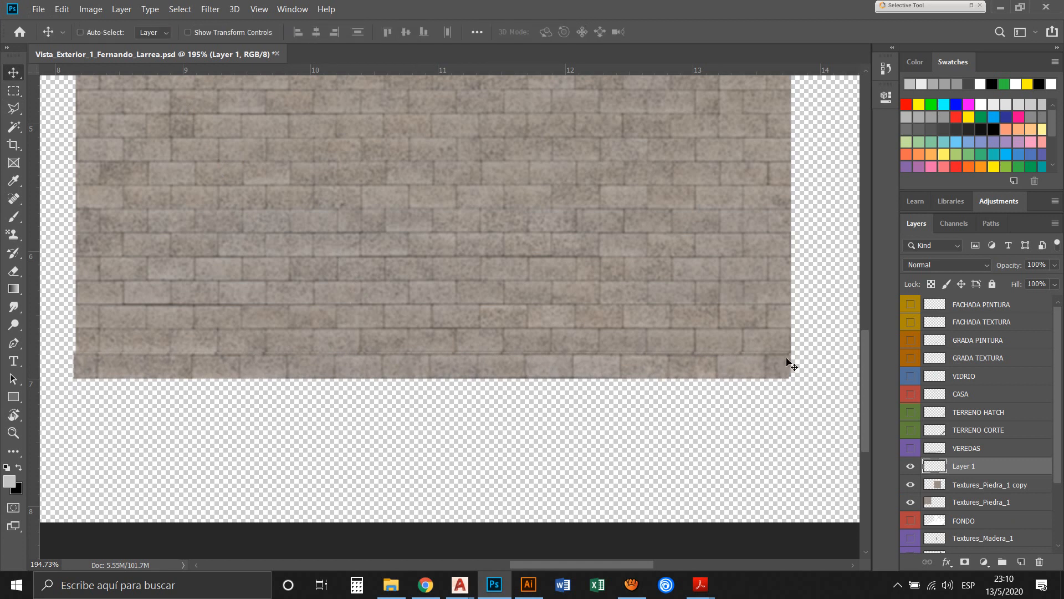
Move the copied brick row below the stone texture and rename its layer Zócalo Piedra 1
left_click_drag(444, 304, 468, 360)
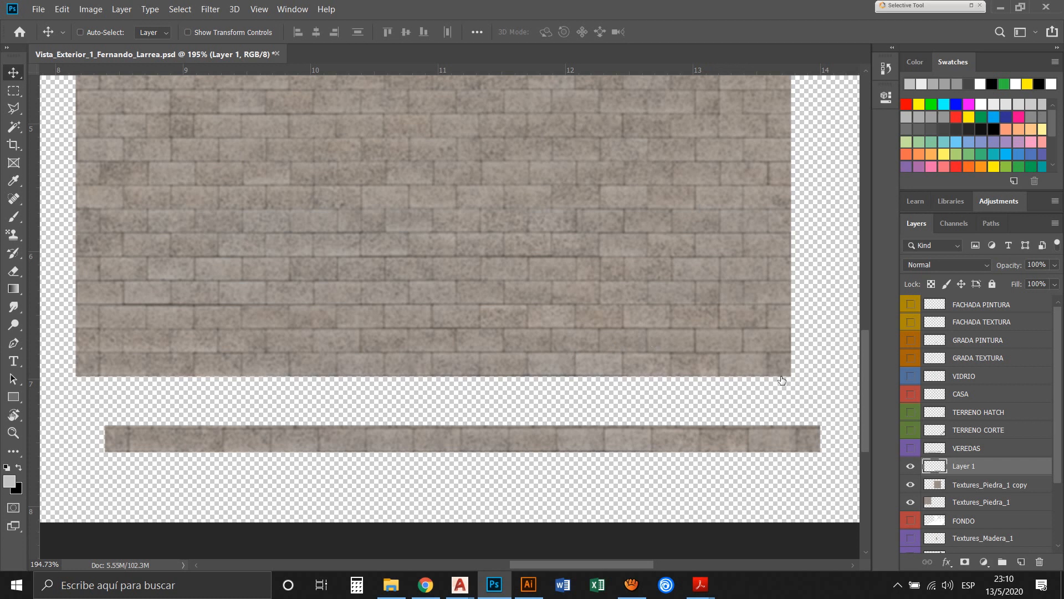
double_click(969, 467)
key("BackSpace")
type("Zócalo Piedra 1")
Delete the Textures_Piedra_1 copy layer
left_click(1036, 485)
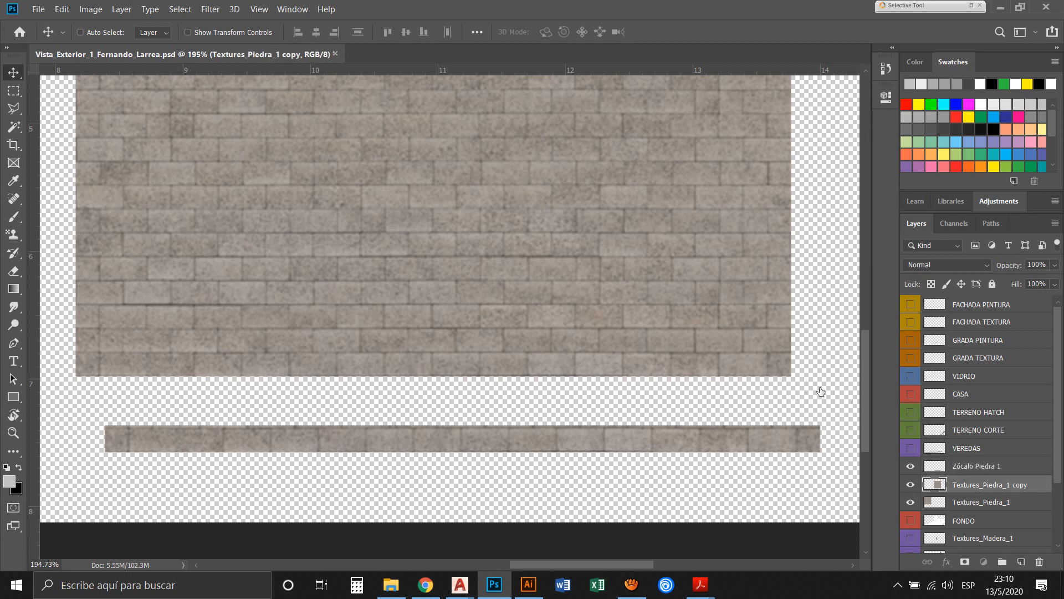
key("Delete")
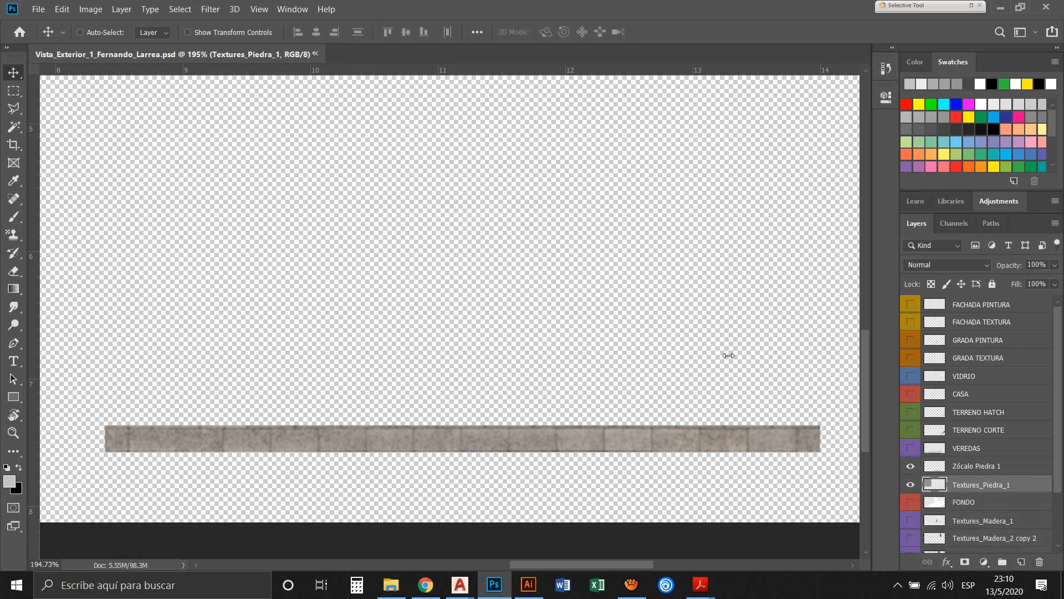
Show the VEREDAS and TERRENO CORTE layers and move the Zócalo Piedra 1 strip up into the gap between the two sidewalks
left_click(910, 447)
left_click(910, 430)
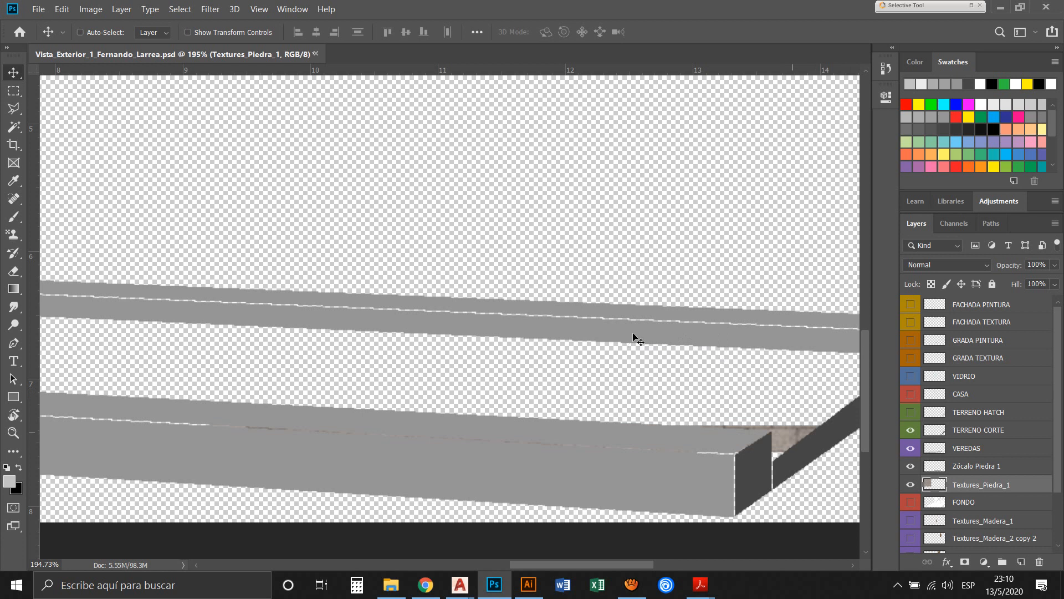
left_click_drag(792, 431, 740, 366)
left_click(1023, 472)
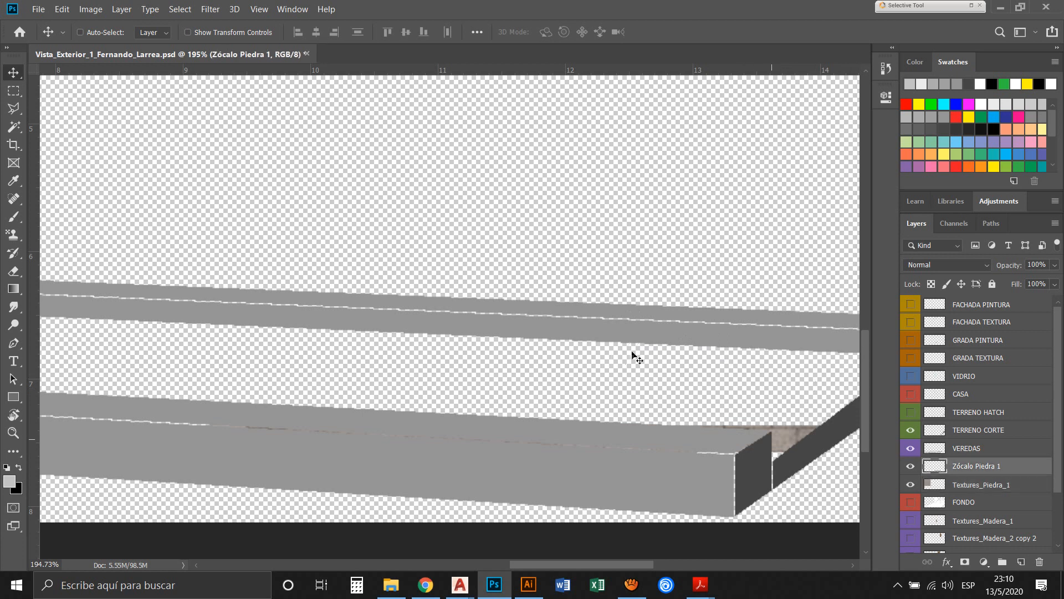
mouse_move(789, 445)
left_mouse_down()
mouse_move(736, 378)
mouse_move(779, 395)
left_mouse_up()
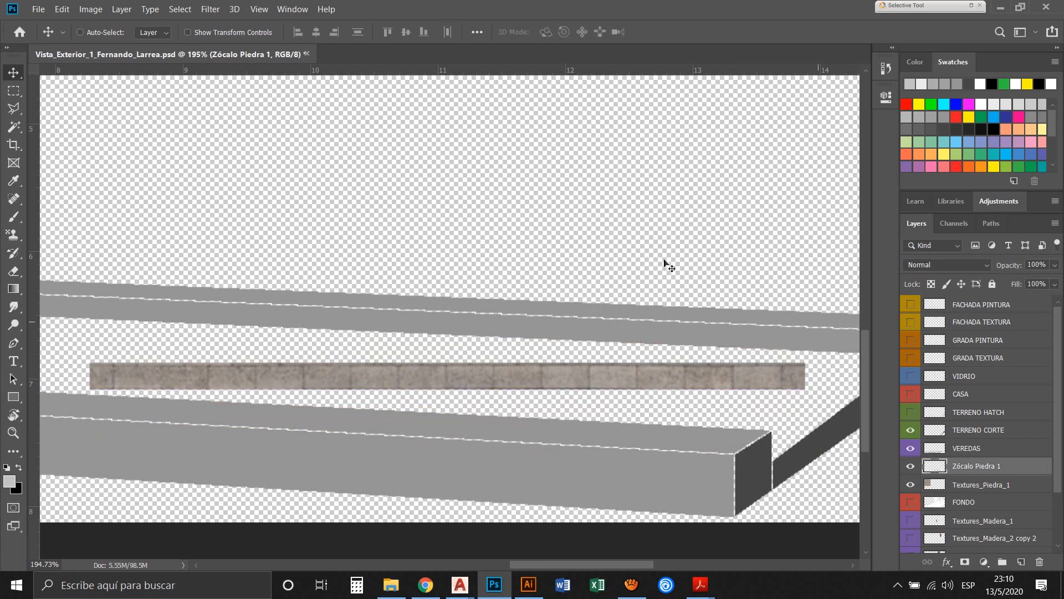
Show all the remaining hidden layers above the stone strip, from TERRENO HATCH, CASA and VIDRIO up to the GRADA and FACHADA layers
left_click(910, 376)
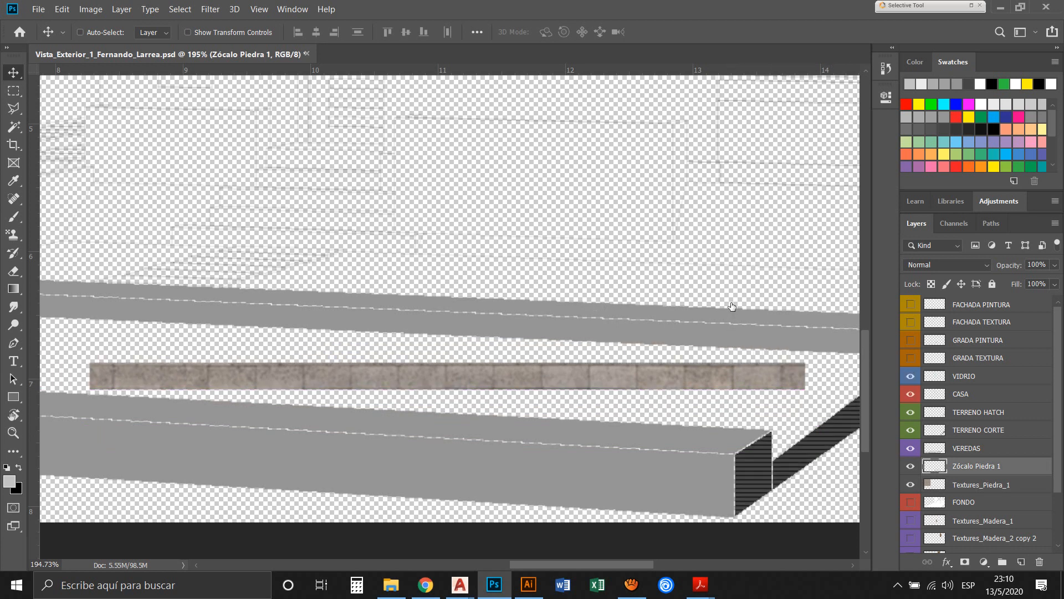
left_click(910, 357)
left_click(910, 340)
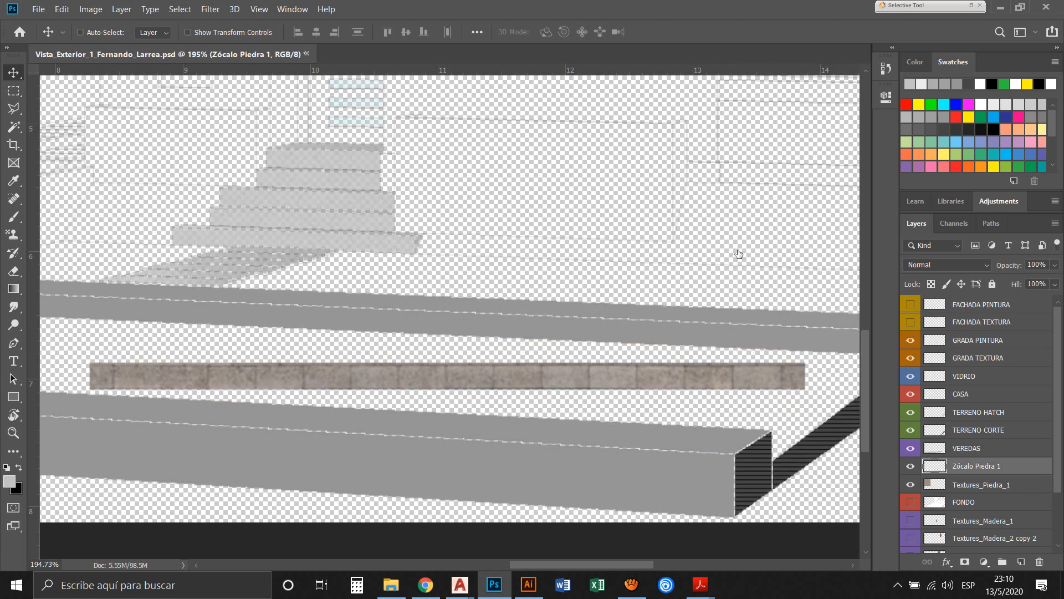
left_click(911, 322)
left_click(911, 304)
Show the FONDO, Textures_Madera, HORMIGÓN, PERFILES and ESTRUCTURA layers below the stone textures
scroll(917, 465, "down", 2)
left_click(910, 466)
left_click(910, 484)
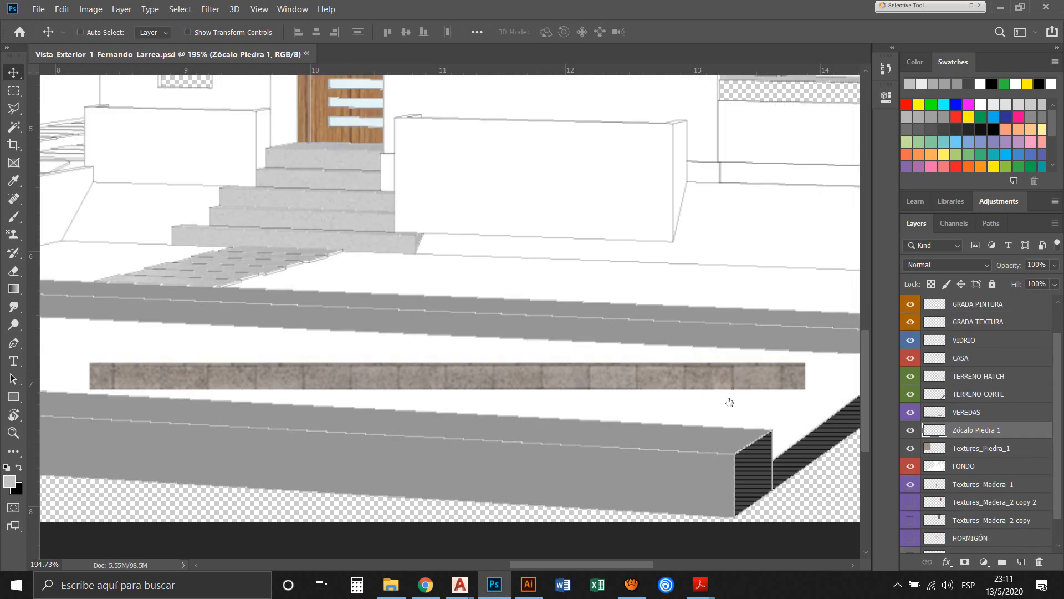
left_click(911, 501)
left_click(911, 538)
scroll(978, 454, "down", 2)
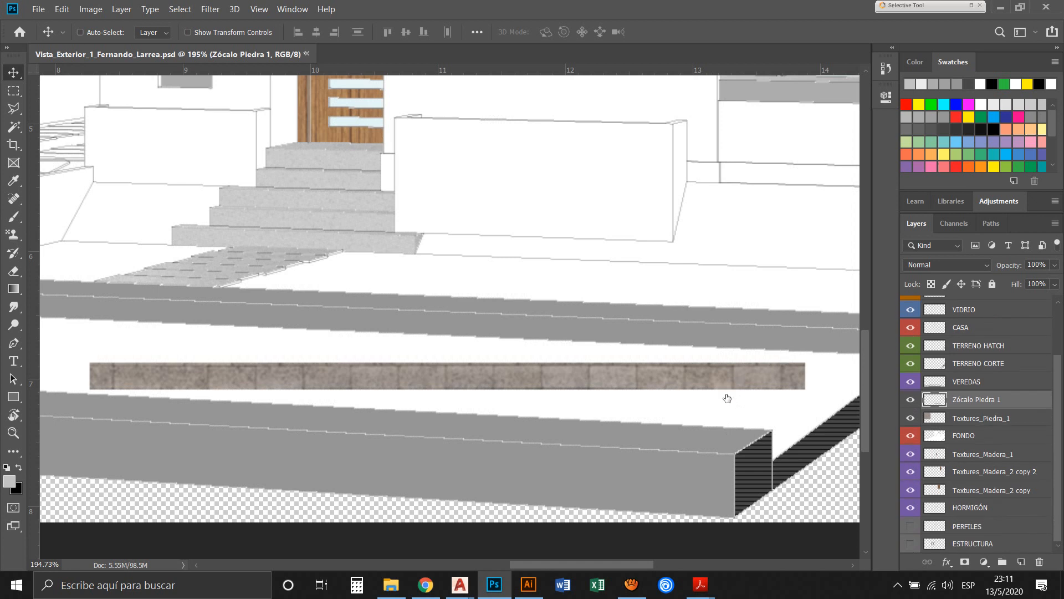
left_click(911, 526)
left_click(910, 543)
Select the plinth area under the large window with the Magic Wand on CASA, delete it from FONDO, and deselect
left_click_drag(582, 211, 400, 202)
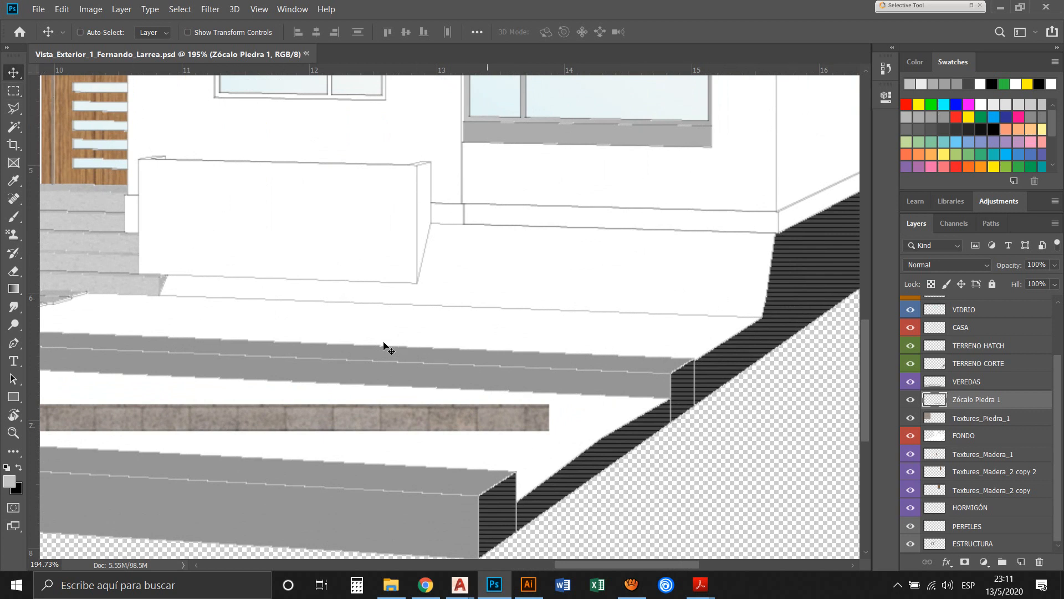
left_click(793, 274, "ctrl")
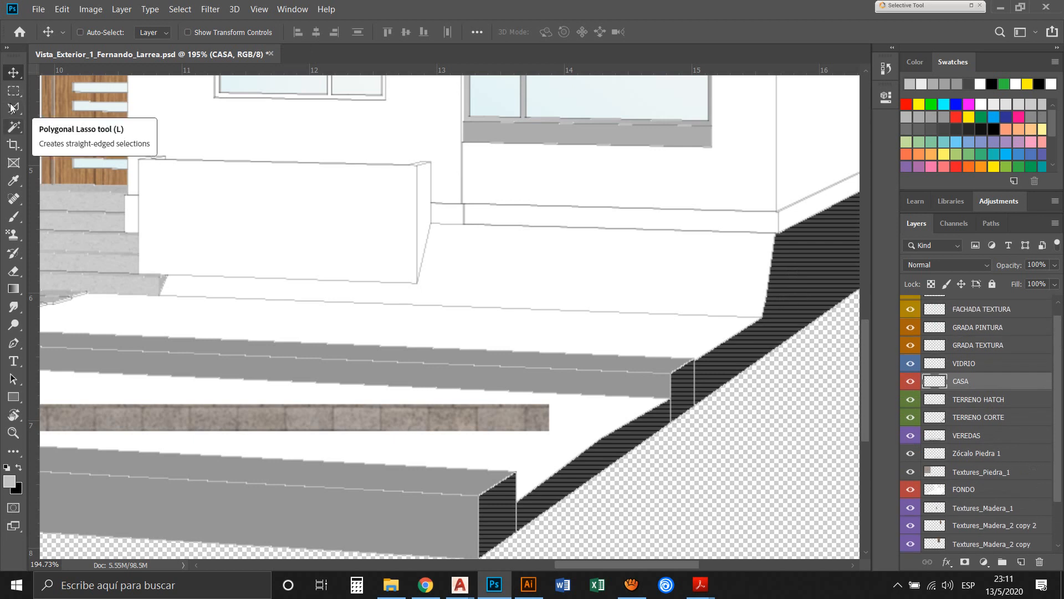
left_click(14, 126)
left_click(521, 217)
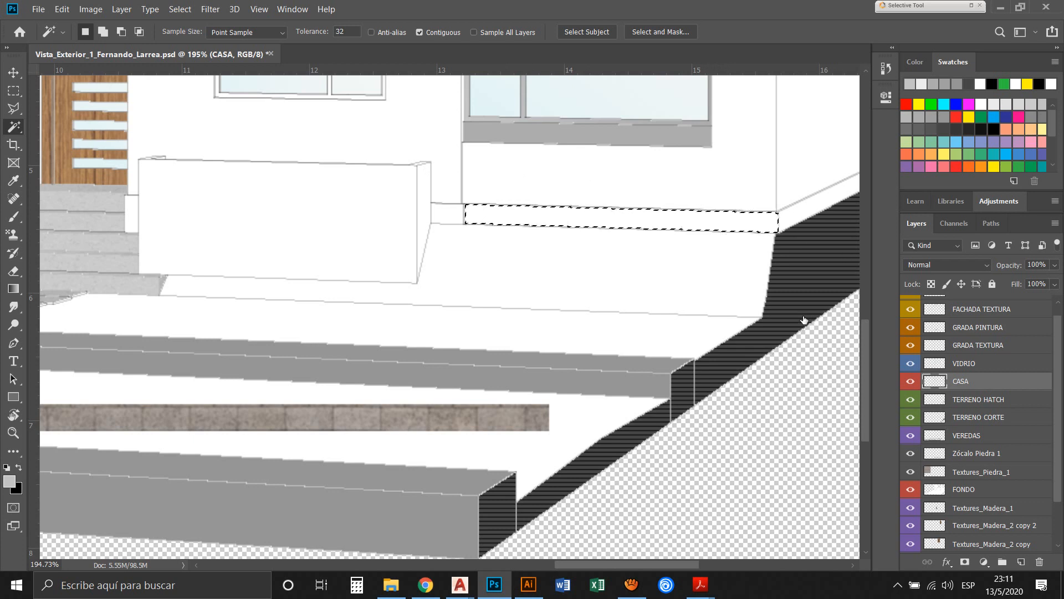
left_click(986, 490)
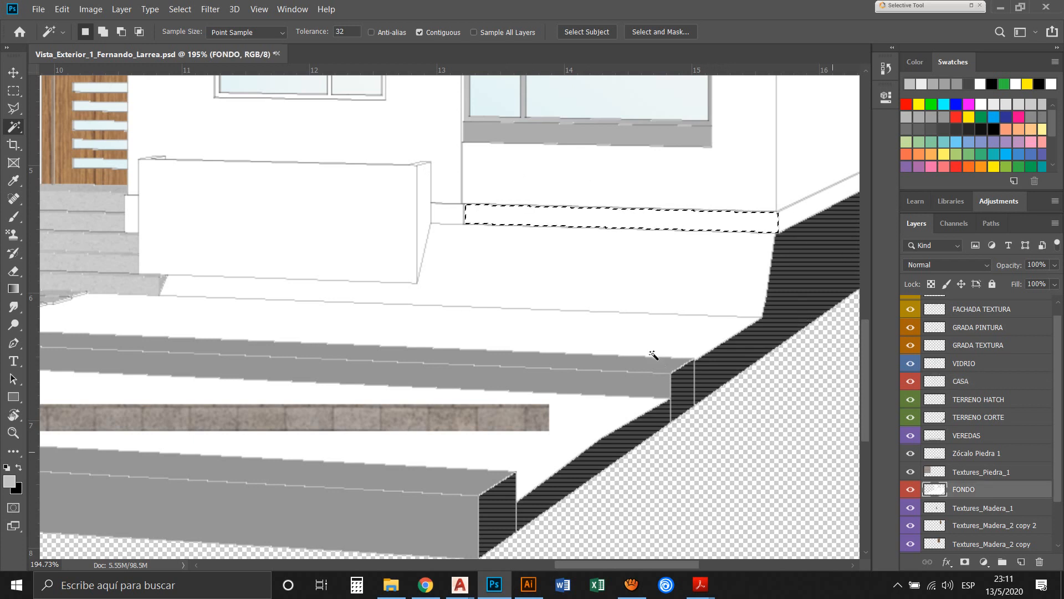
key("Delete")
key("ctrl+d")
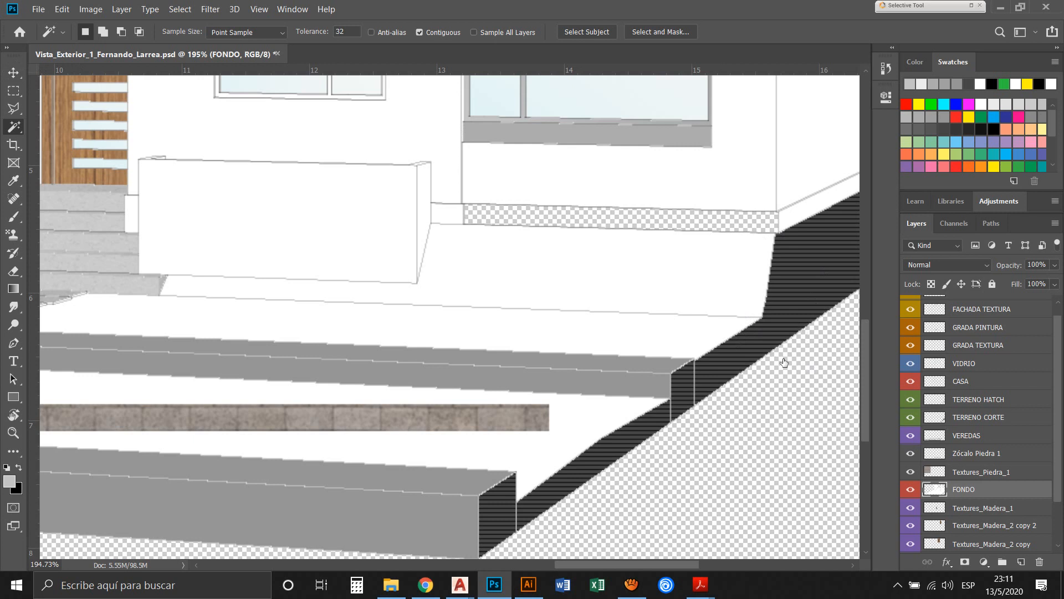
Select the Zócalo Piedra 1 layer and move its brick strip up onto the plinth opening under the large window
left_click(13, 70)
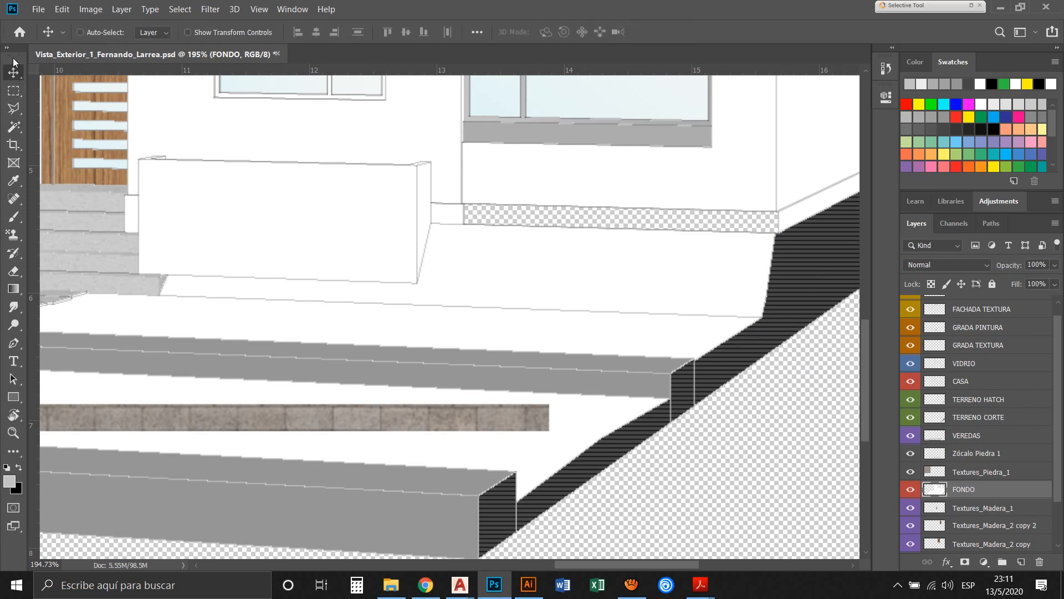
right_click(358, 339)
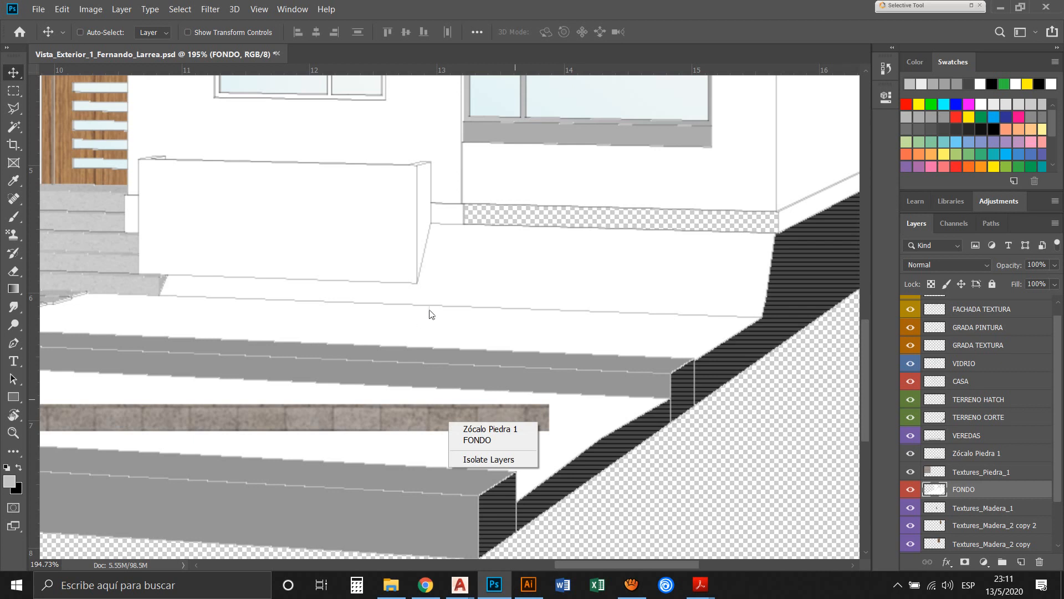
right_click(63, 113)
right_click(63, 113)
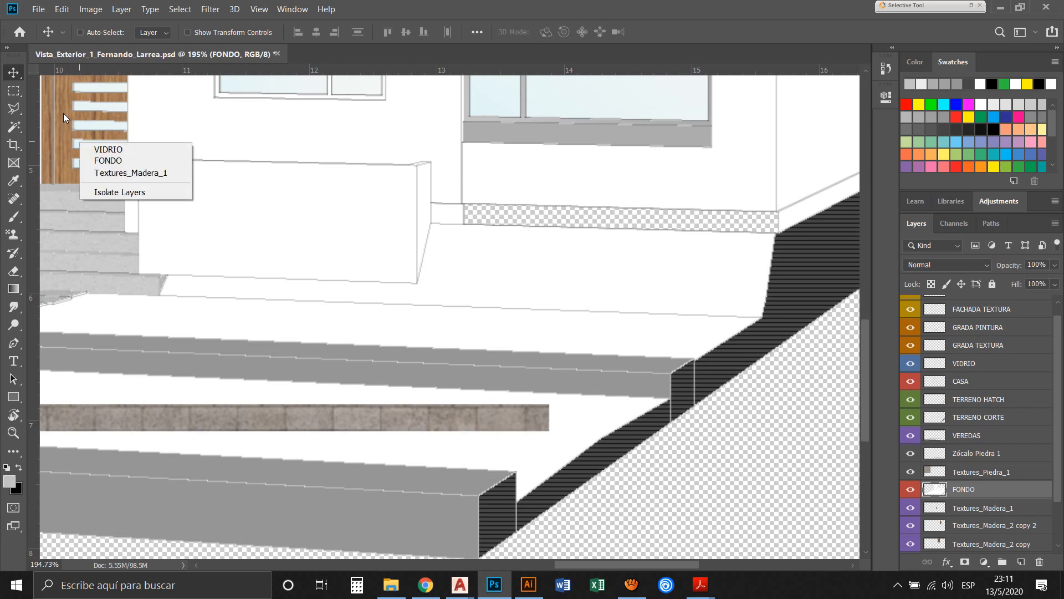
right_click(344, 333)
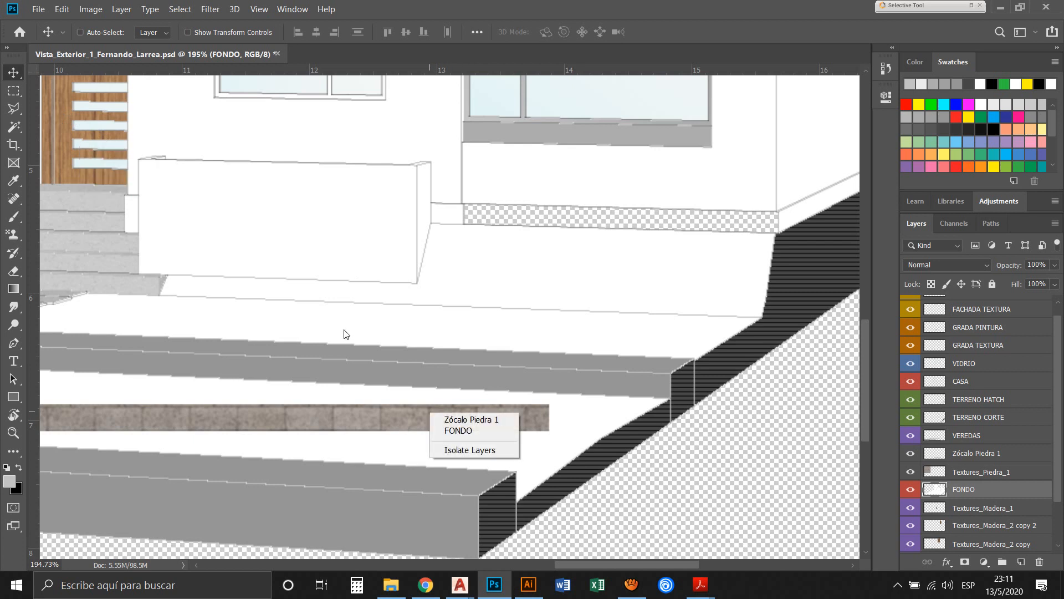
key("Down")
key("Return")
left_click_drag(330, 340, 512, 178)
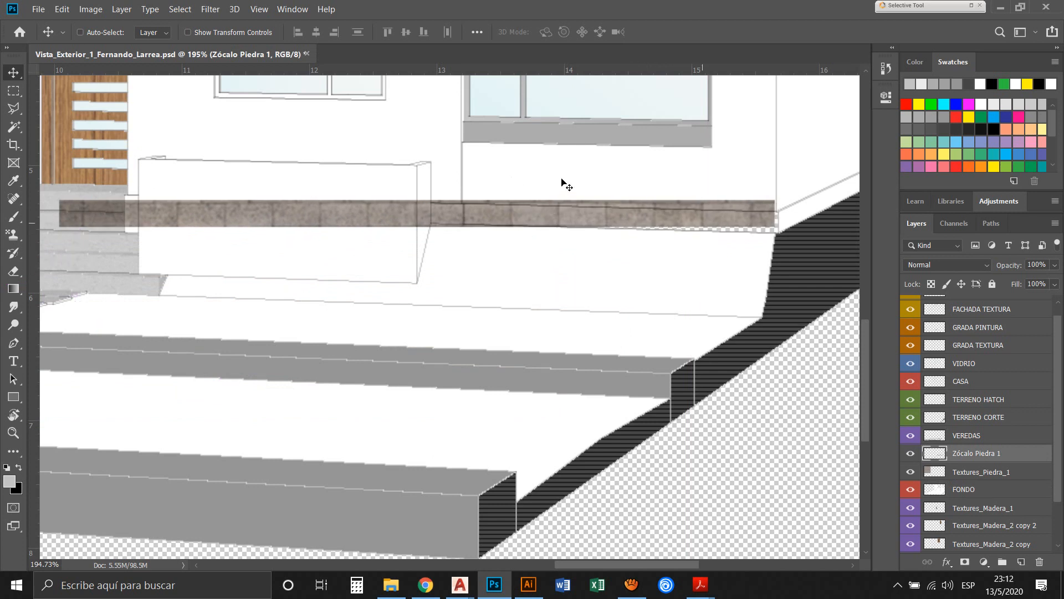
Nudge the brick strip until its end lines up with the outer corner of the house plinth
left_click_drag(571, 172, 573, 175)
key("Up")
key("Up")
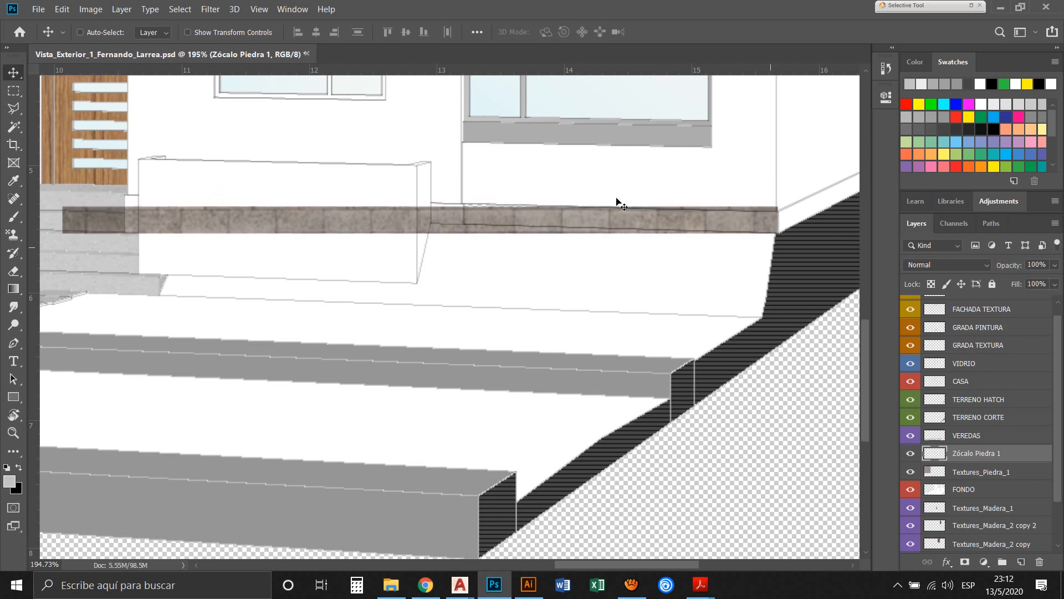
key("Up")
key("Left")
key("Left")
key("Right")
key("Right")
key("Down")
key("Left")
key("Up")
key("Right")
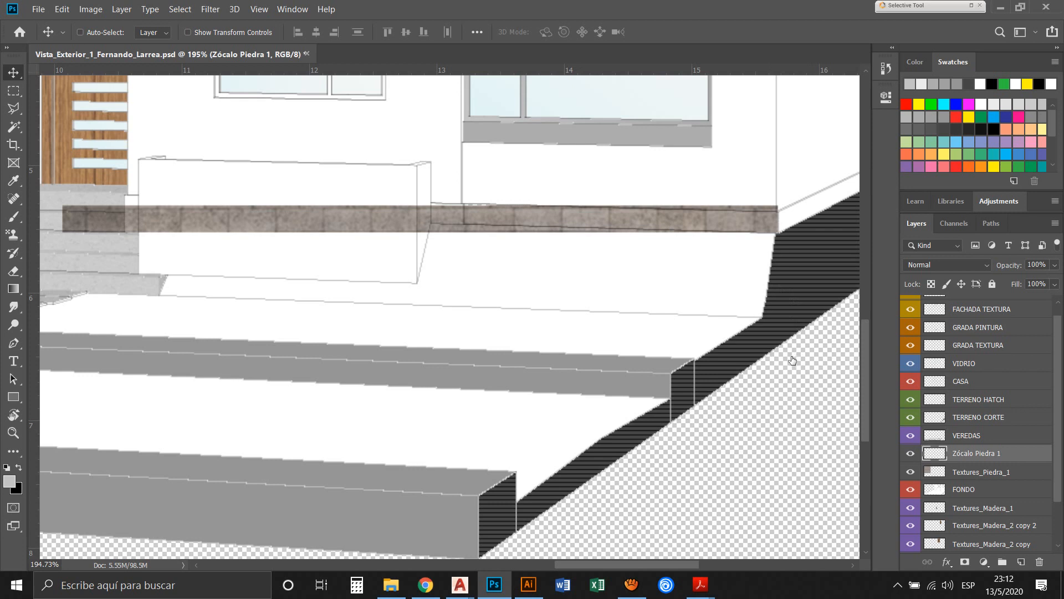
Reorder the Zócalo Piedra 1 layer so it sits between Textures_Piedra_1 and FONDO
key("ctrl+bracketleft")
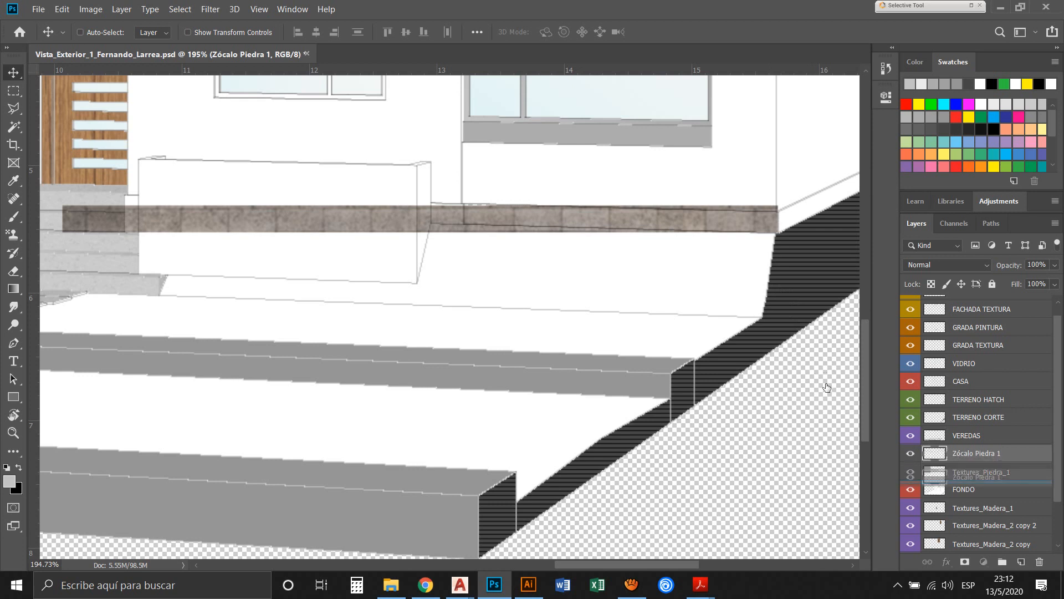
key("ctrl+bracketleft")
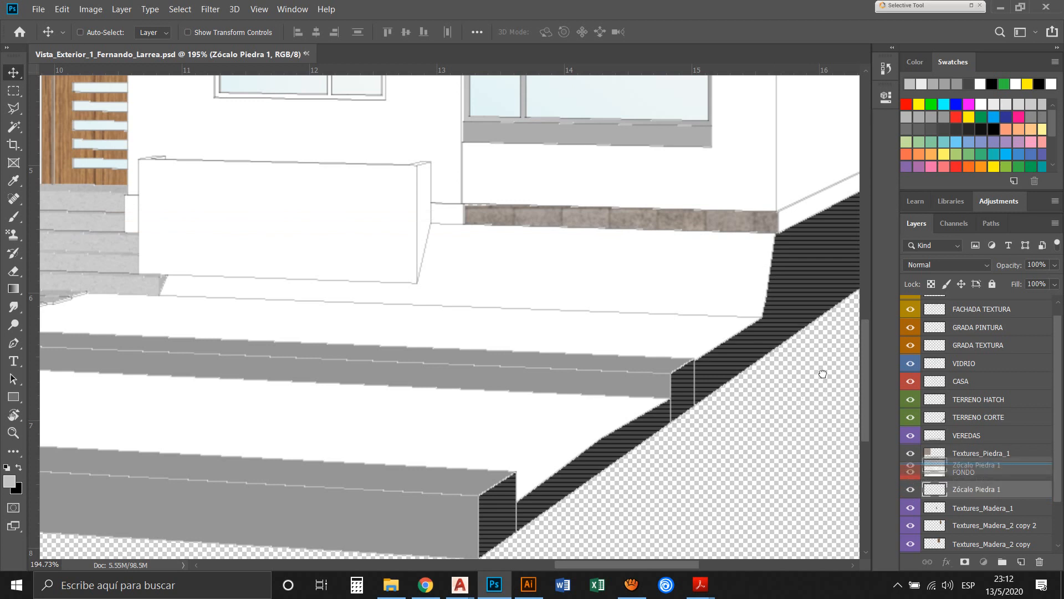
key("ctrl+bracketright")
Distort the brick strip so its upper and lower edges follow the sloping perspective lines of the plinth
key("ctrl+t")
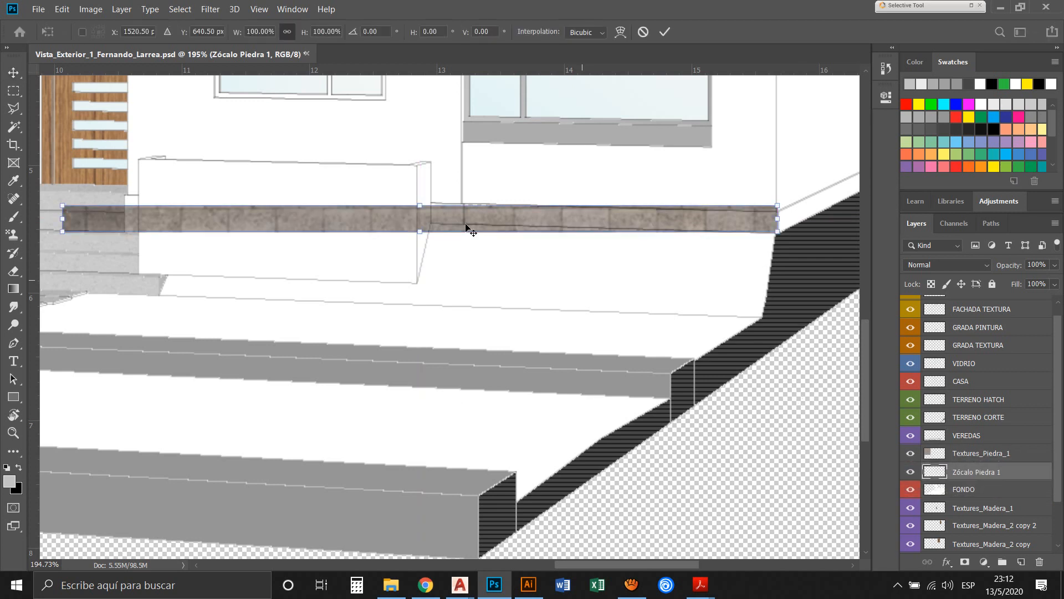
right_click(94, 173)
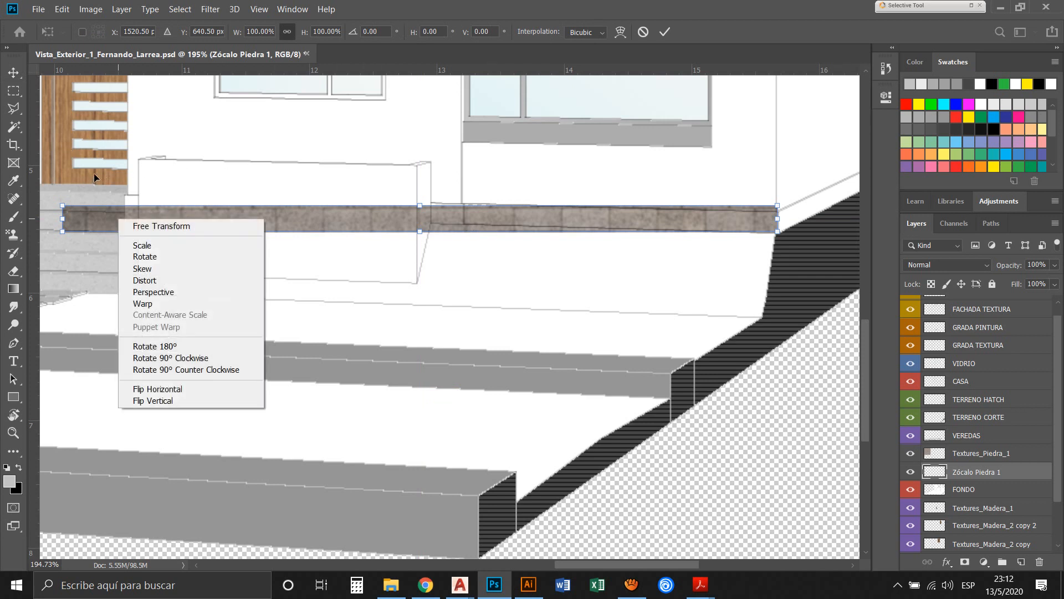
left_click(145, 280)
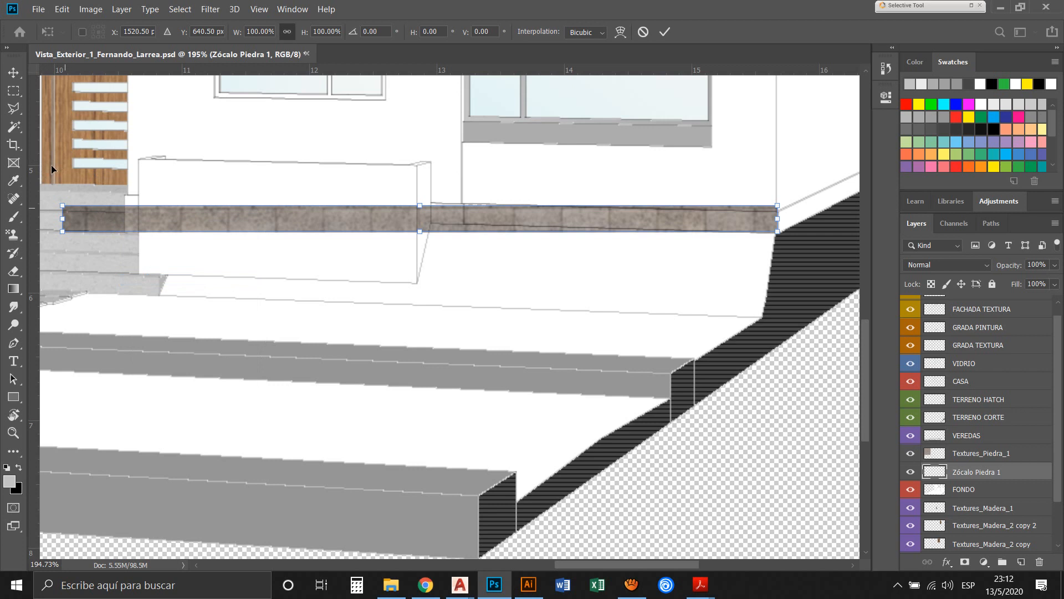
left_click_drag(51, 164, 50, 158)
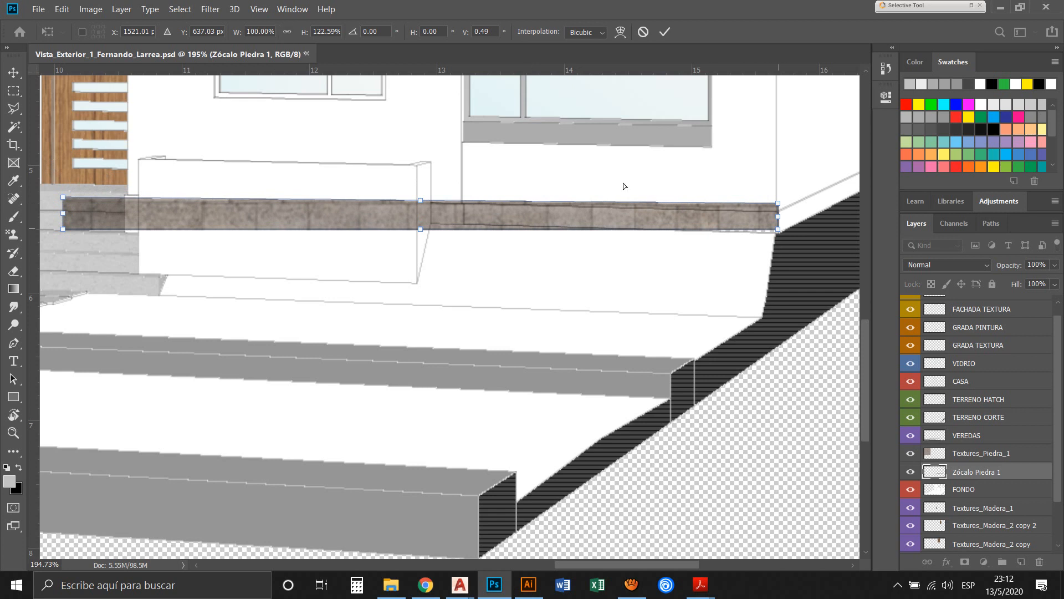
left_click_drag(623, 183, 625, 189)
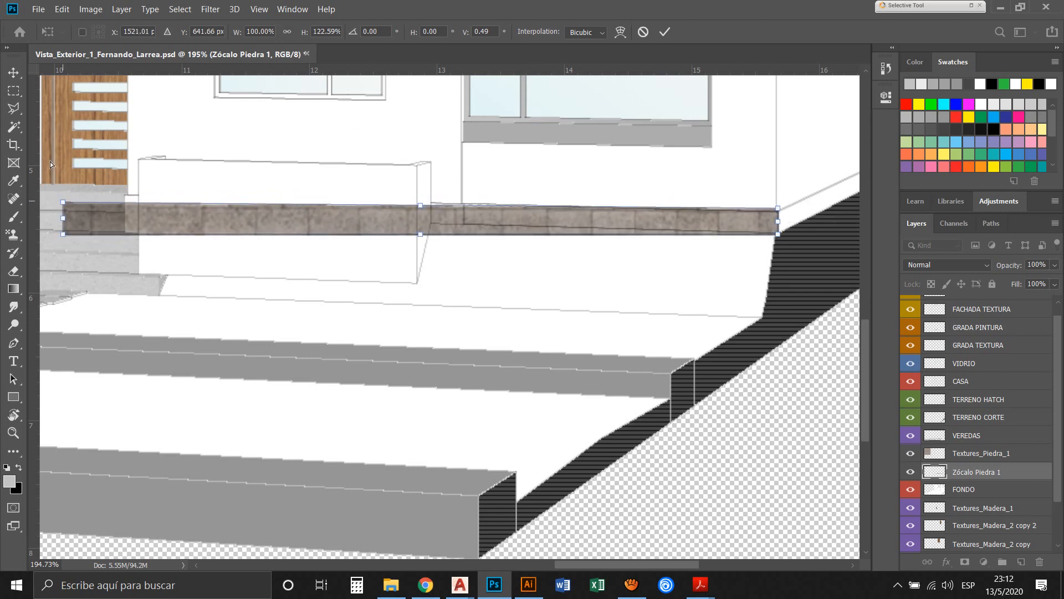
mouse_move(50, 161)
left_mouse_down()
mouse_move(50, 182)
mouse_move(55, 173)
left_mouse_up()
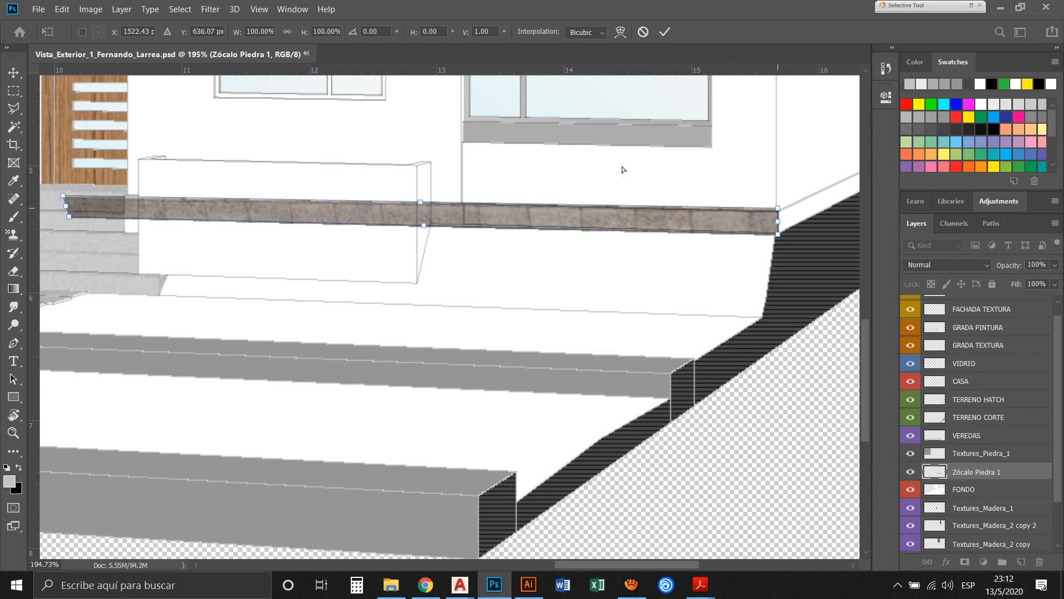
left_click_drag(622, 166, 622, 168)
Shorten the brick strip to about 61% width from its inner end and apply the transformation
right_click(602, 182)
left_click(631, 202)
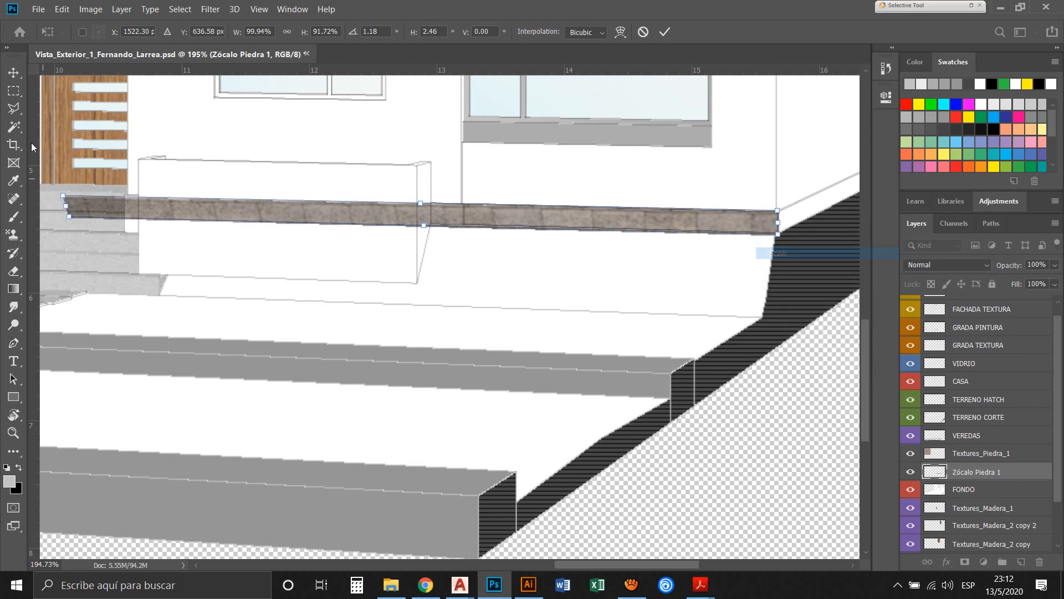
left_click_drag(52, 164, 279, 164)
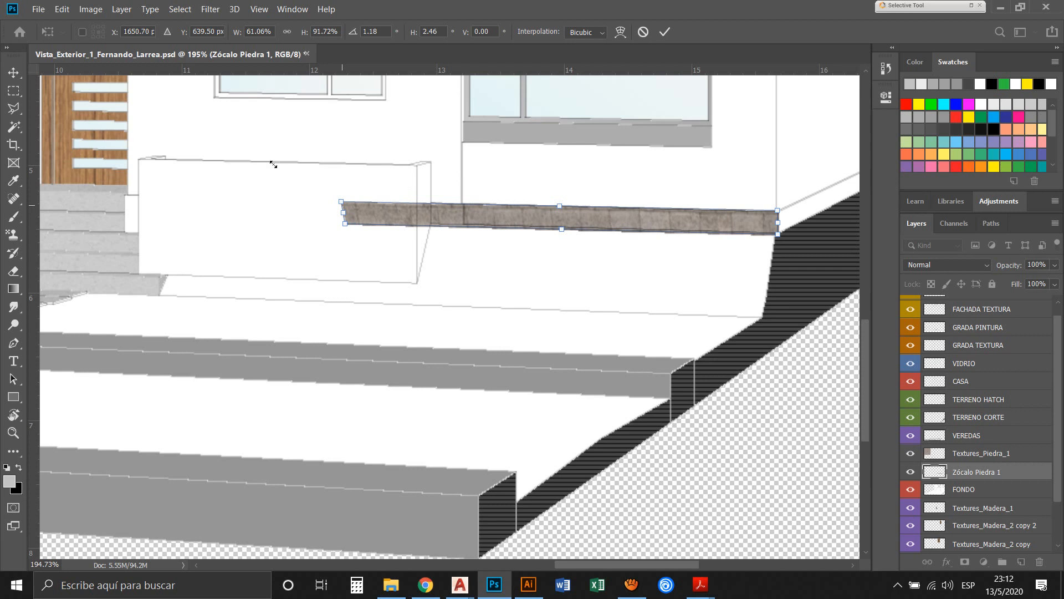
key("Return")
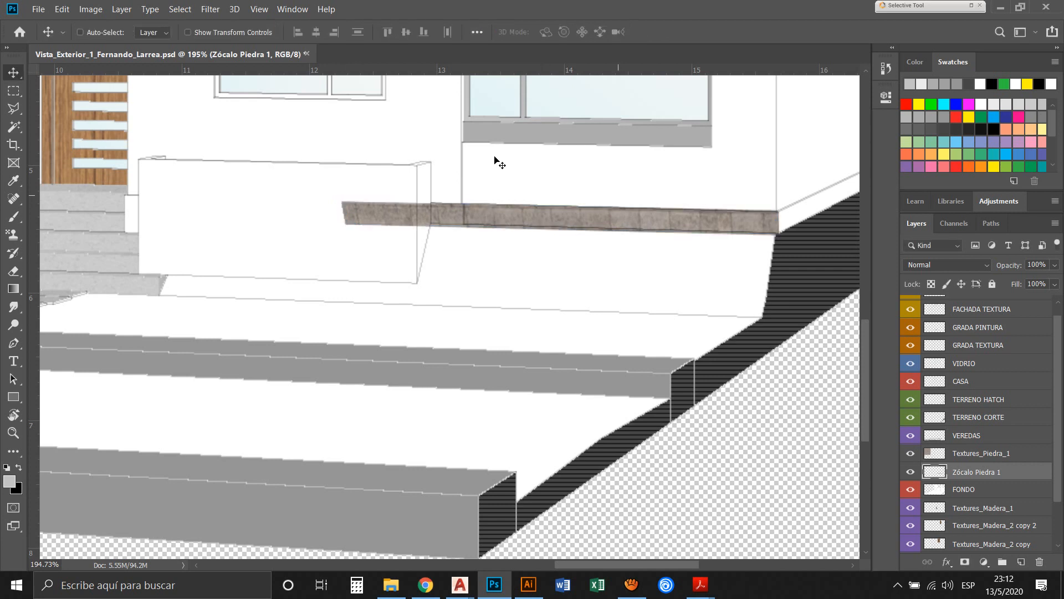
Send the Zócalo Piedra 1 layer below FONDO to confine the bricks to the plinth opening
key("z")
left_click_drag(286, 173, 653, 228)
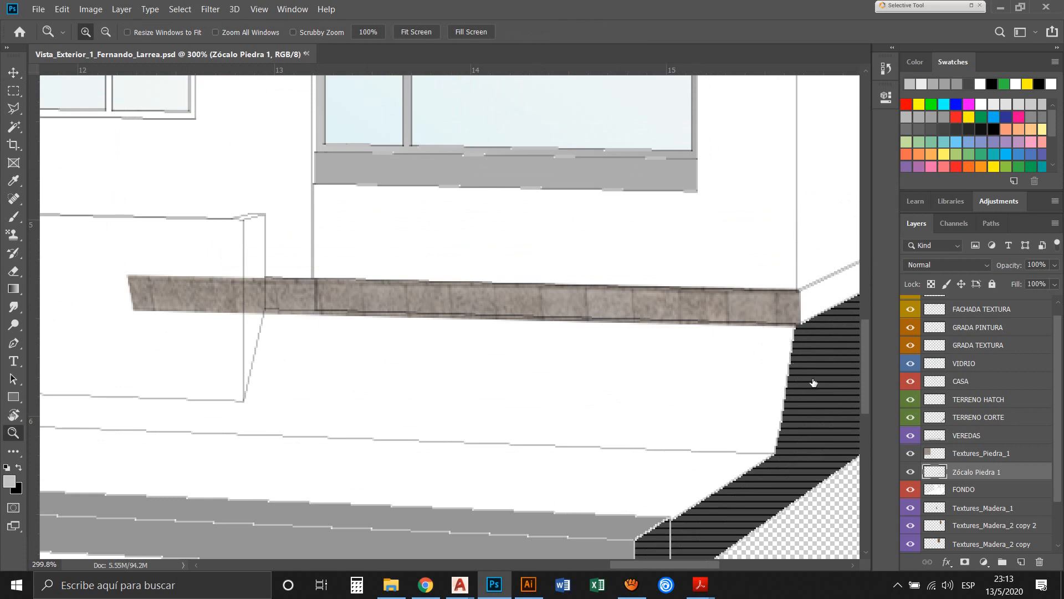
key("ctrl+bracketleft")
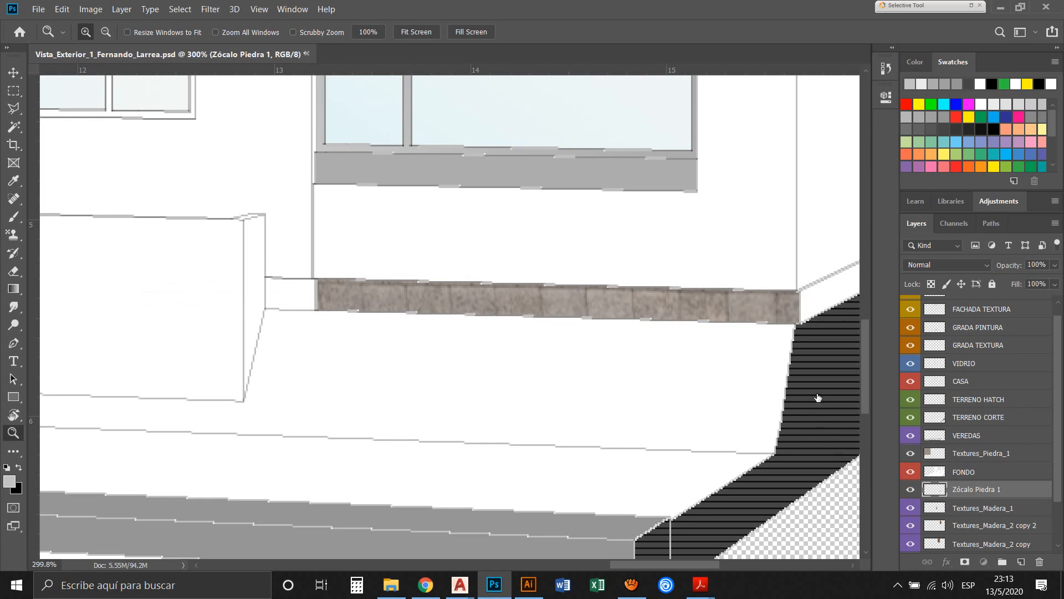
Raise the Zócalo Piedra 1 layer above FONDO and scale the brick strip's height to about 84%, keeping its full width
key("ctrl+bracketright")
key("ctrl+t")
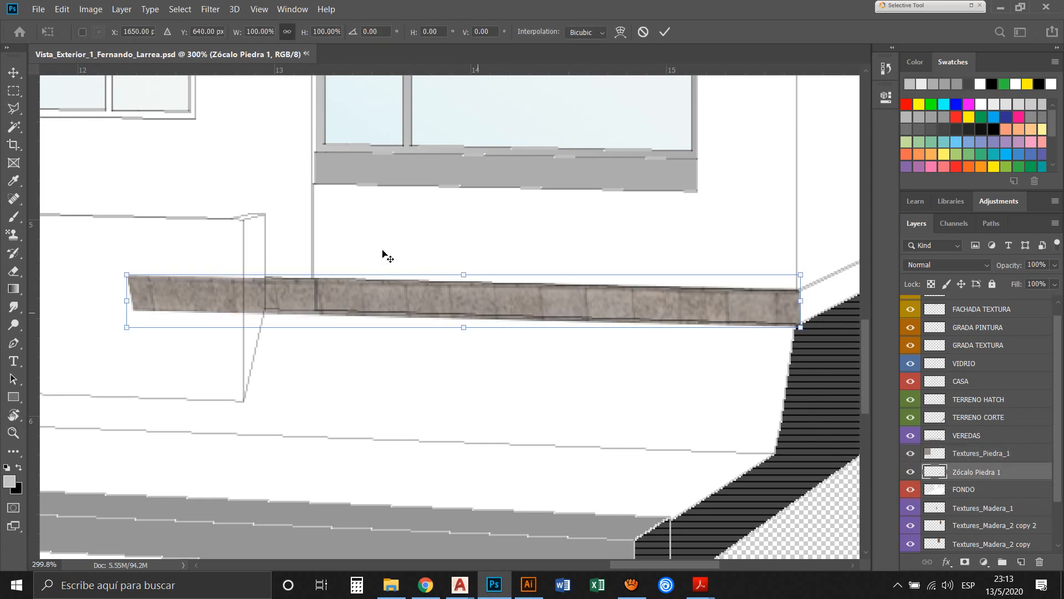
right_click(422, 280)
key("Up")
key("Up")
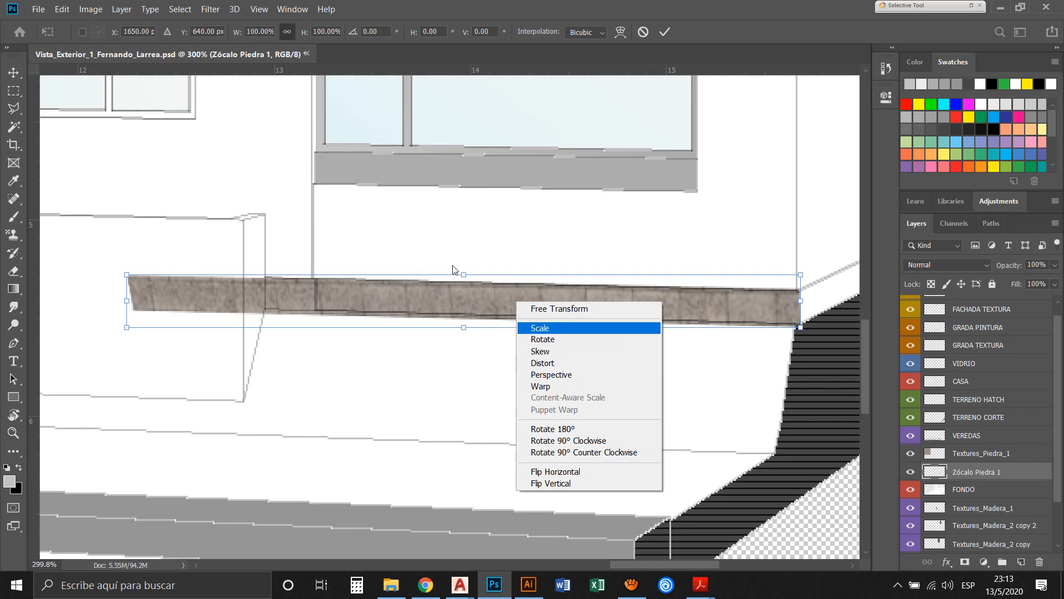
key("Return")
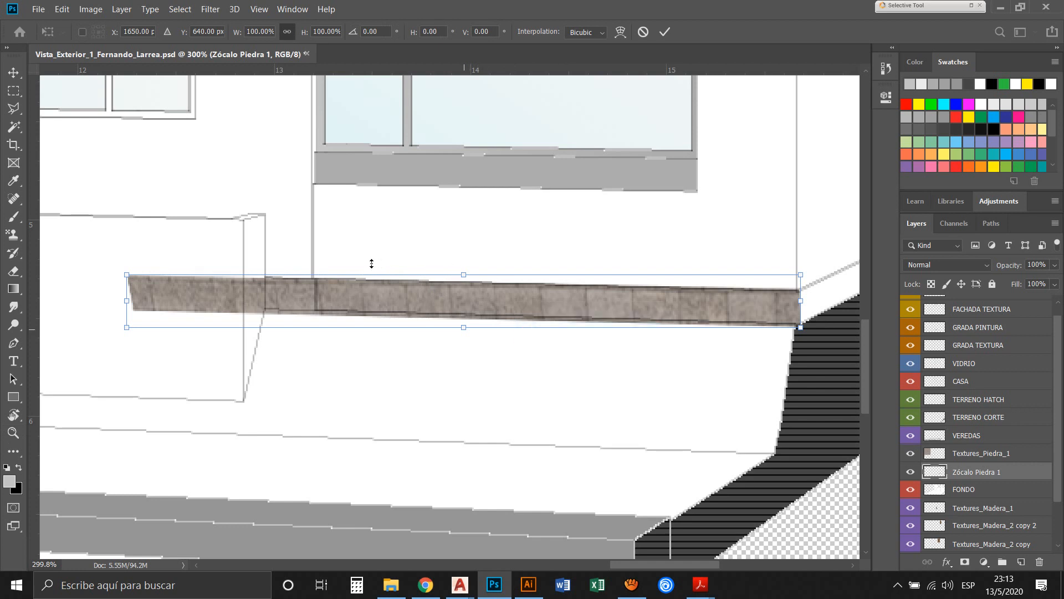
left_click_drag(371, 263, 373, 244)
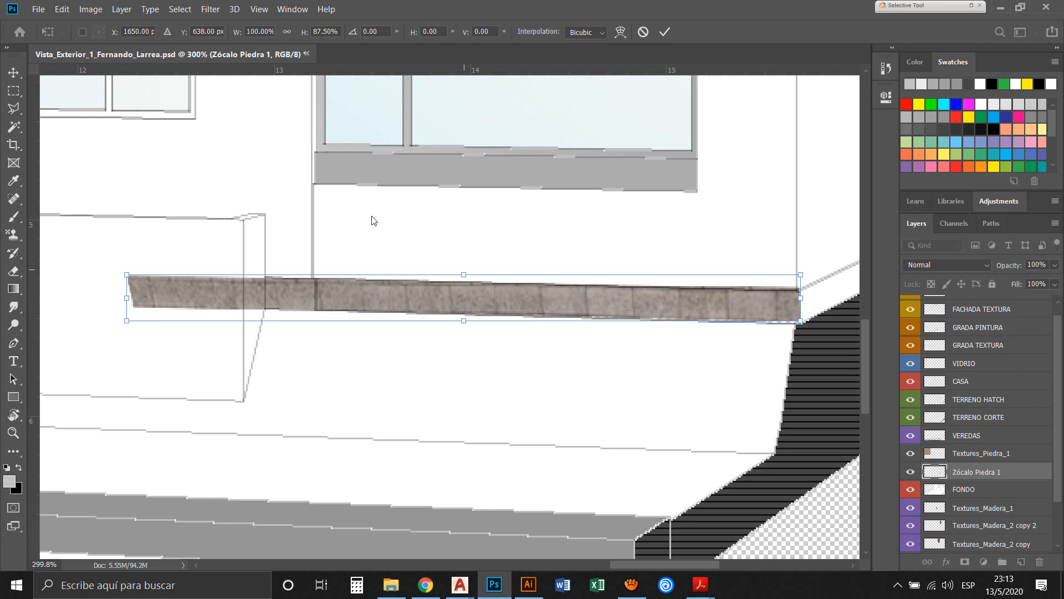
left_click_drag(475, 246, 476, 250)
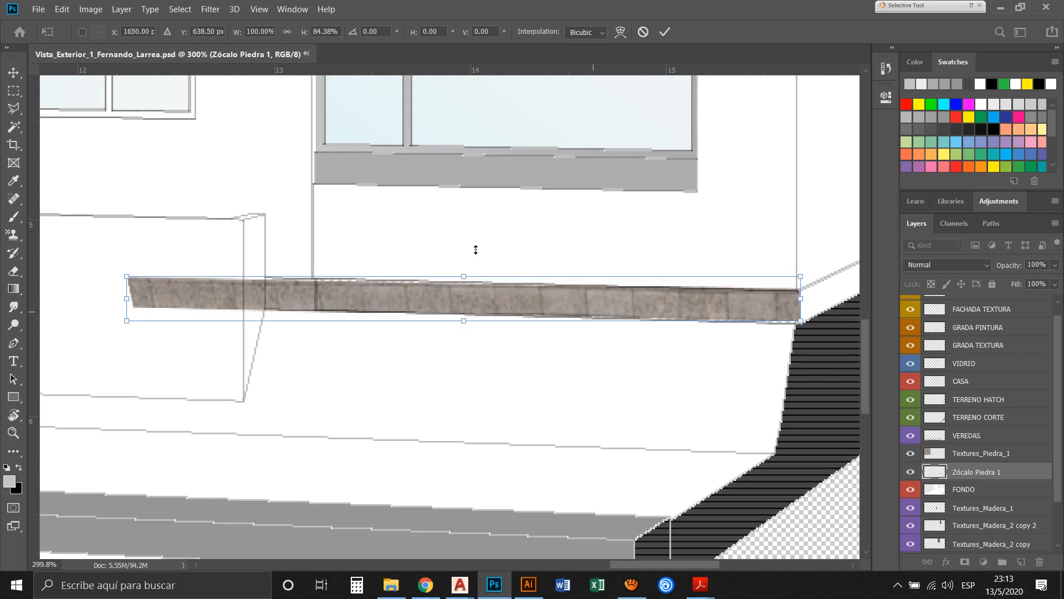
Distort the brick strip's corners to match the plinth's sloping edges, apply it, and return the layer below FONDO
right_click(683, 309)
left_click(726, 372)
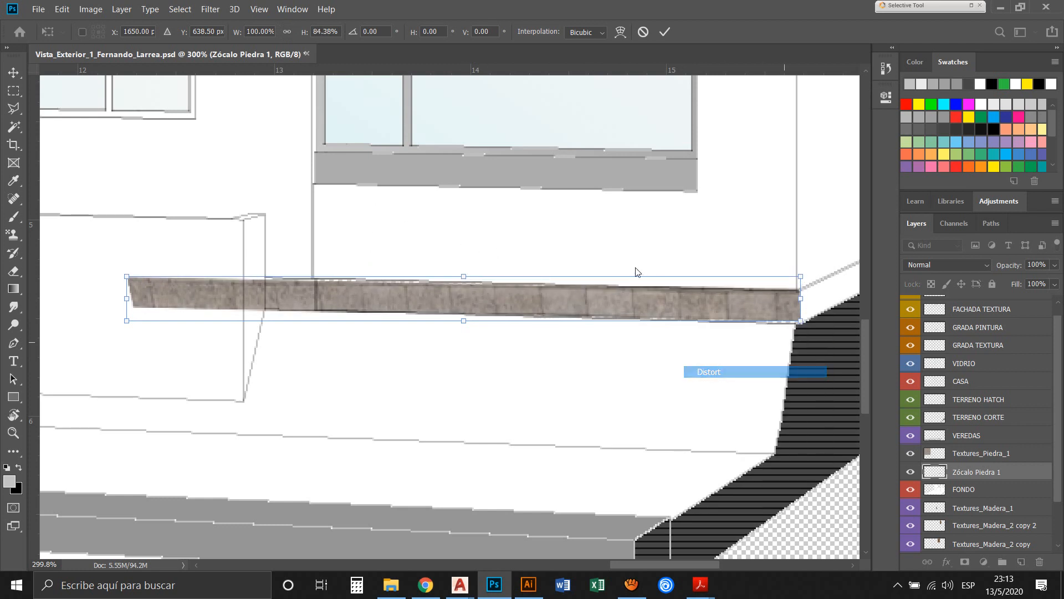
left_click_drag(801, 319, 801, 321)
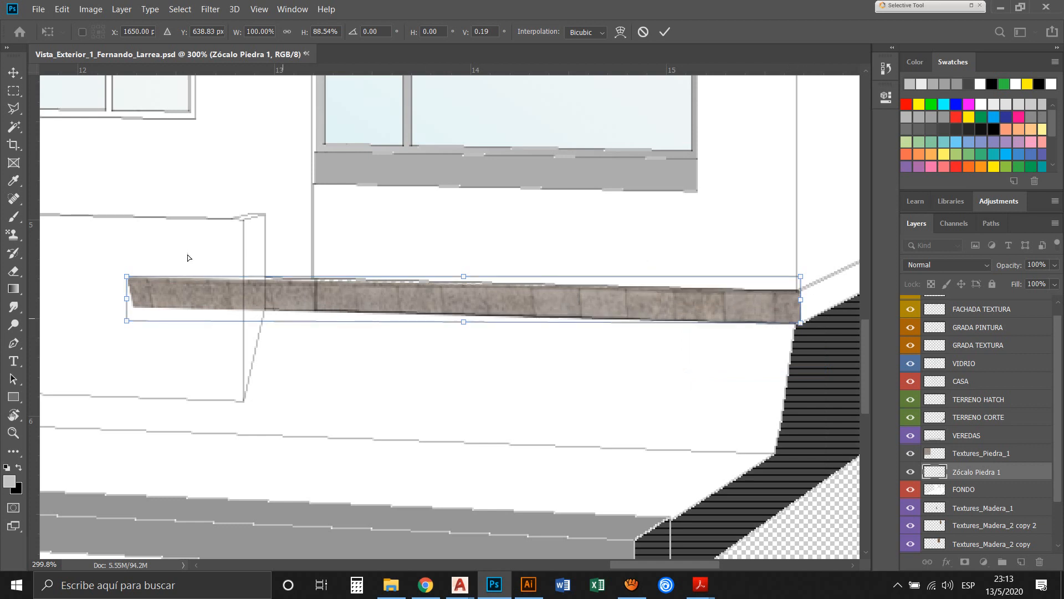
left_click_drag(102, 222, 102, 219)
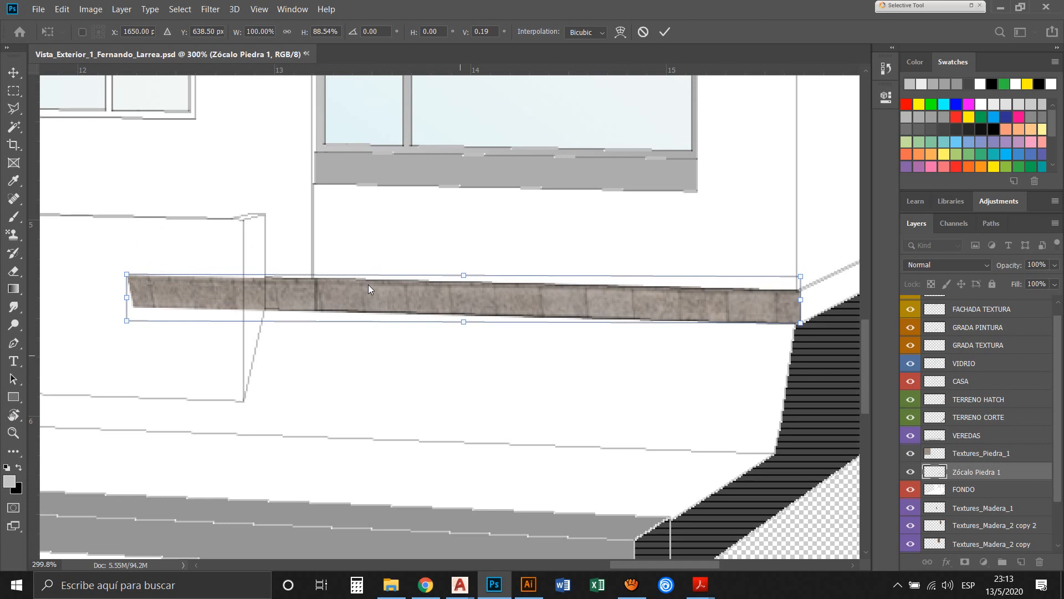
key("z")
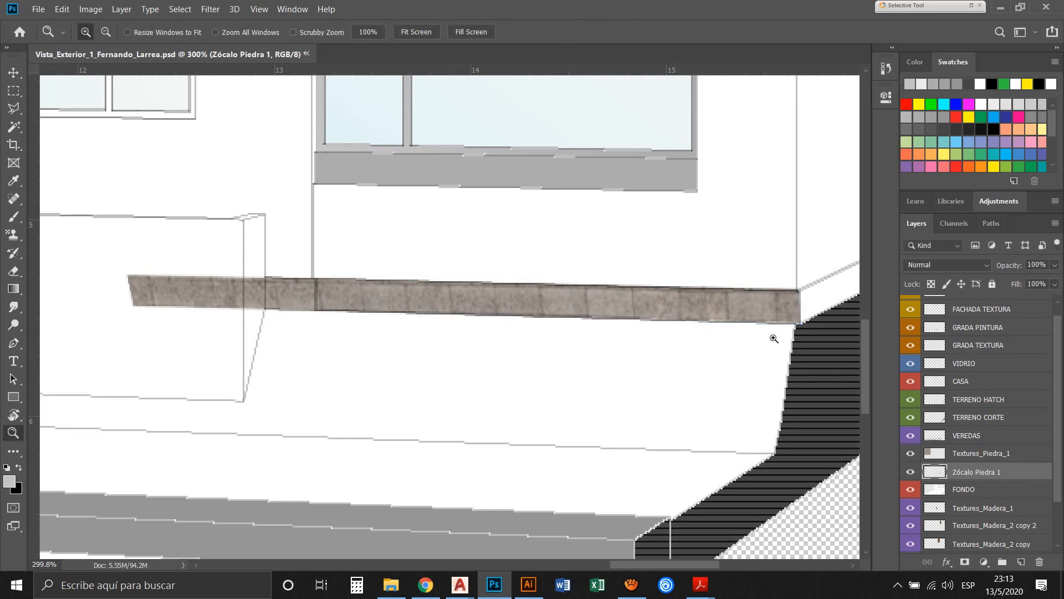
left_click_drag(987, 473, 987, 493)
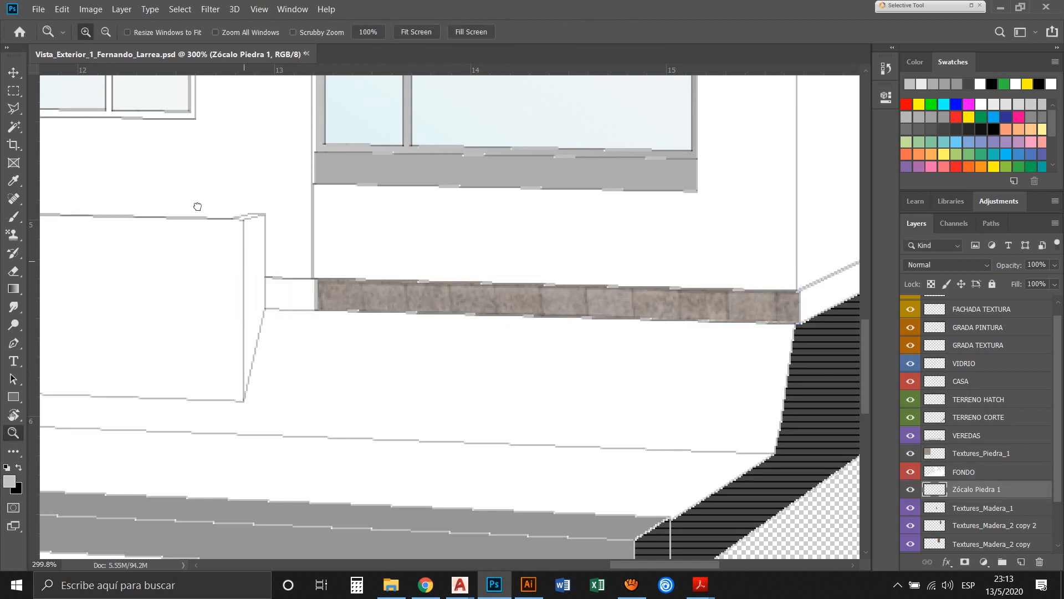
Delete the surplus part of the brick strip beyond the plinth's inner edge, deselect, and save the document
left_click(20, 94)
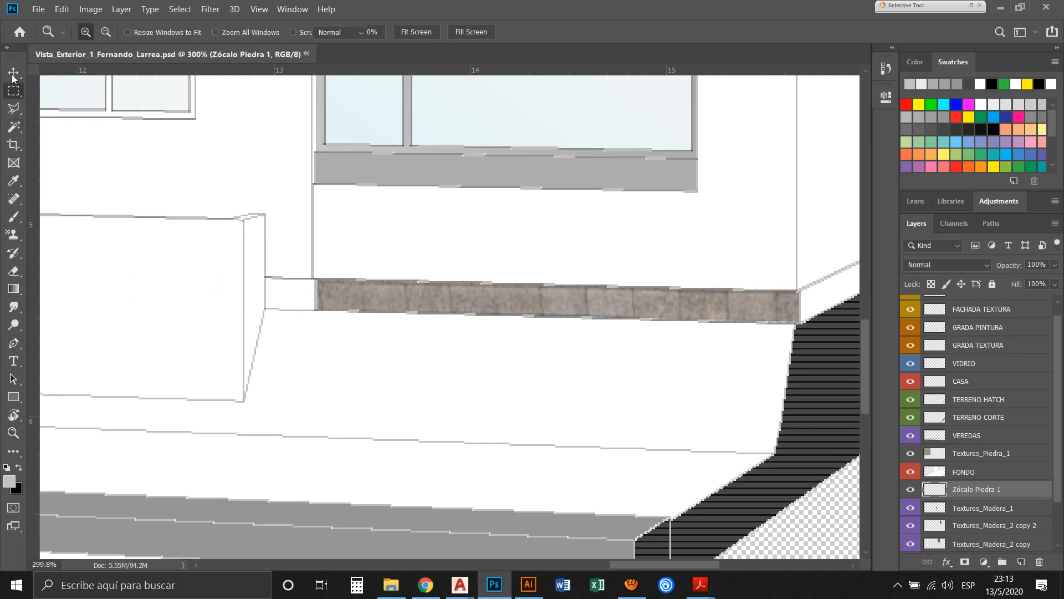
left_click_drag(316, 270, 112, 338)
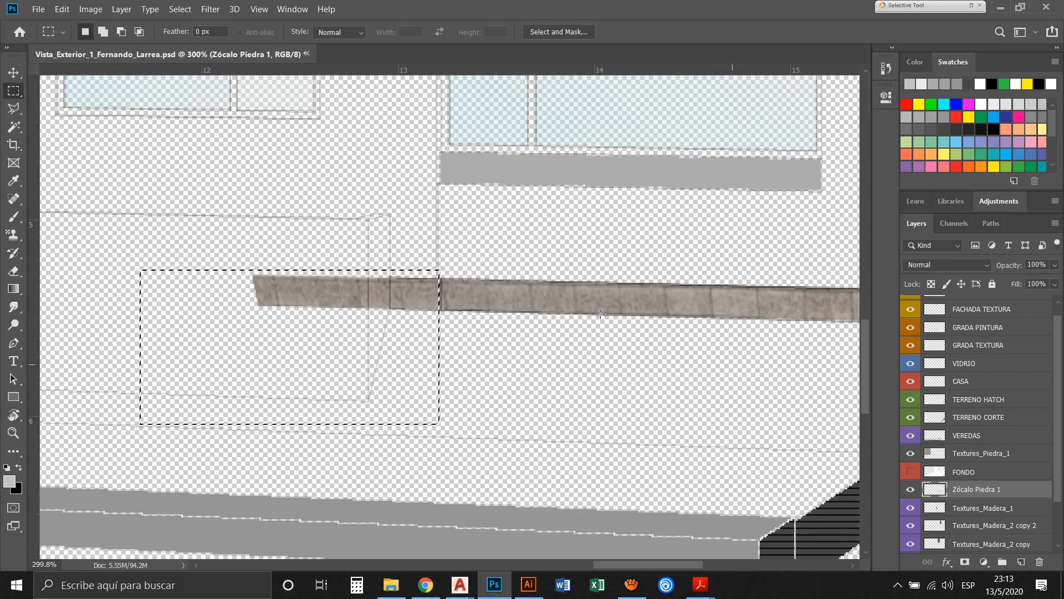
key("Delete")
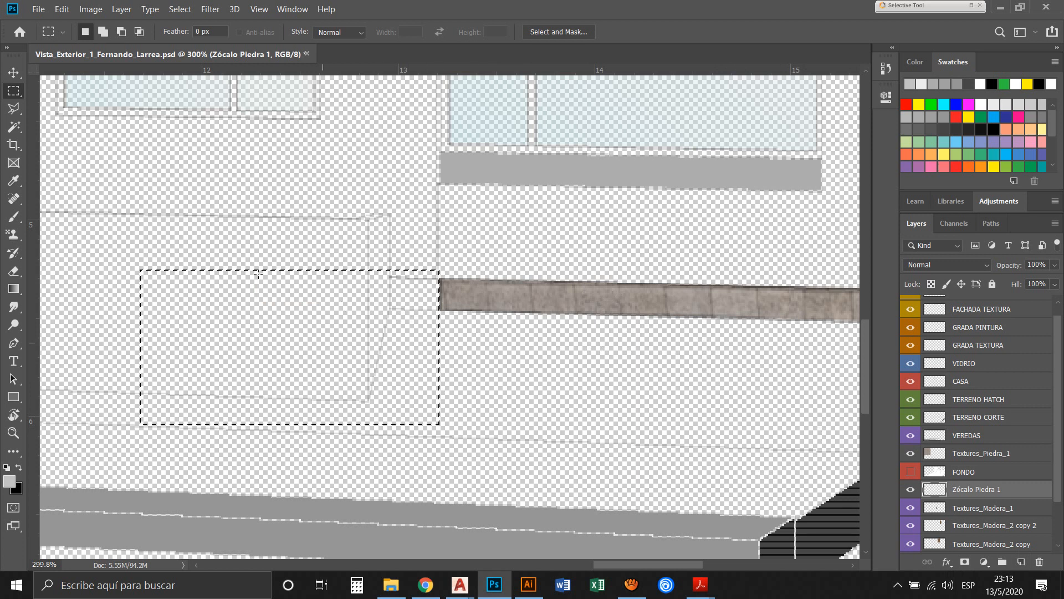
key("ctrl+d")
key("ctrl+0")
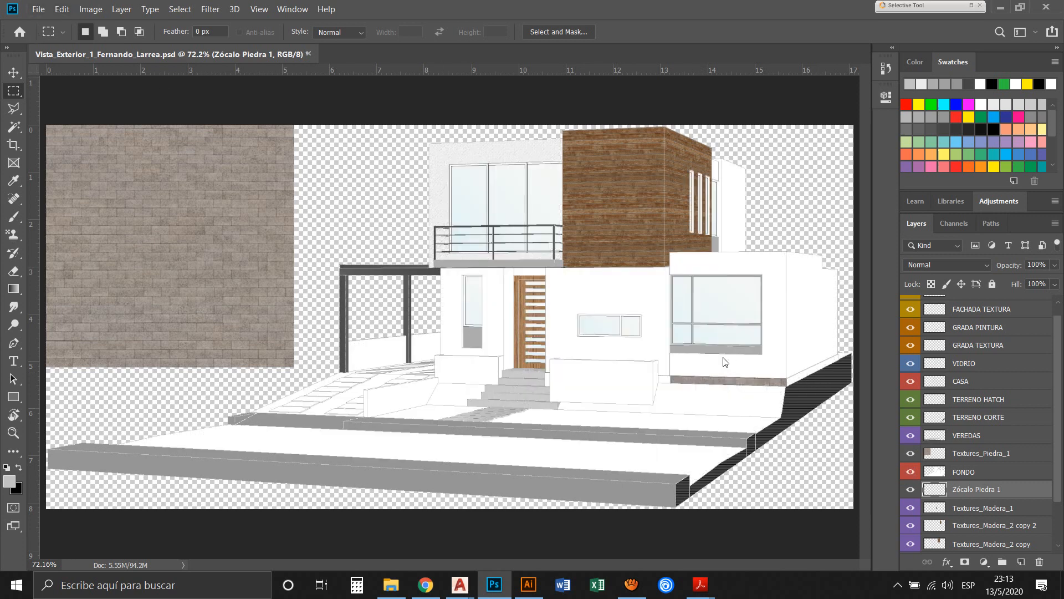
left_click(30, 10)
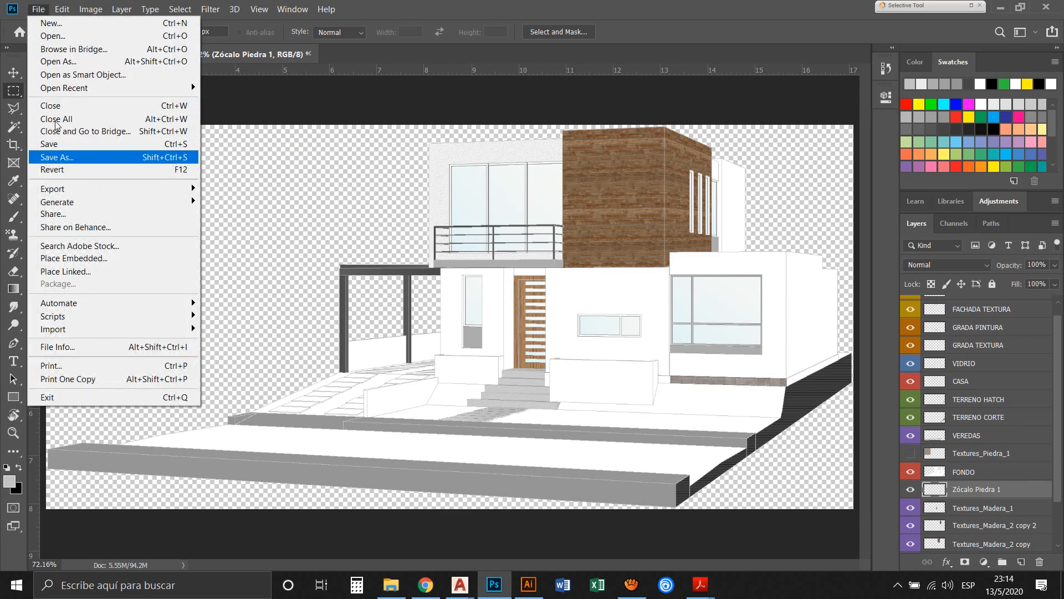
left_click(55, 143)
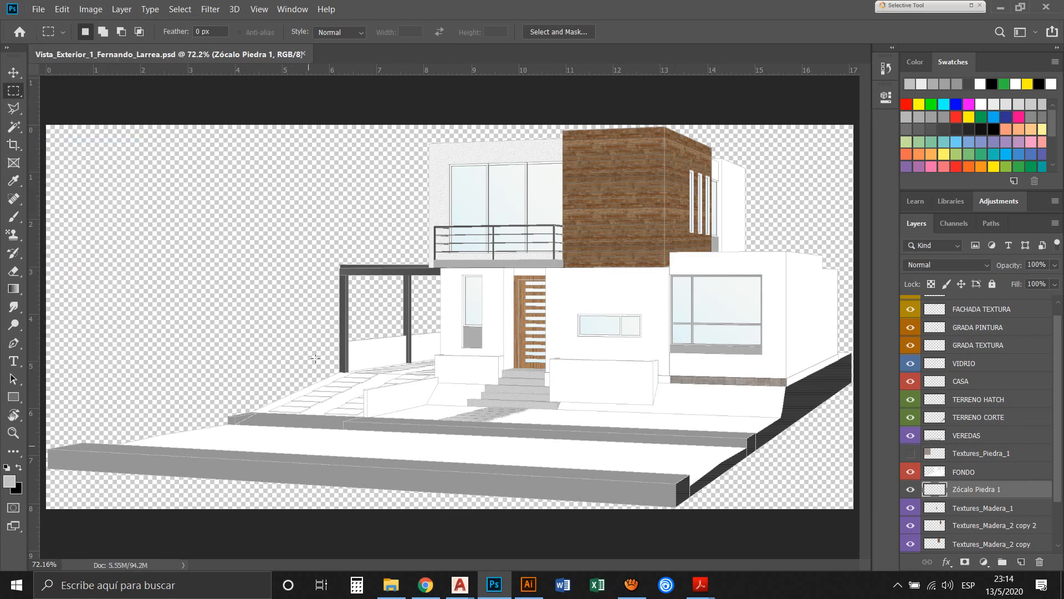
Place the Textures_Asfalto_1 image from the Texturas folder as an embedded object
left_click(36, 12)
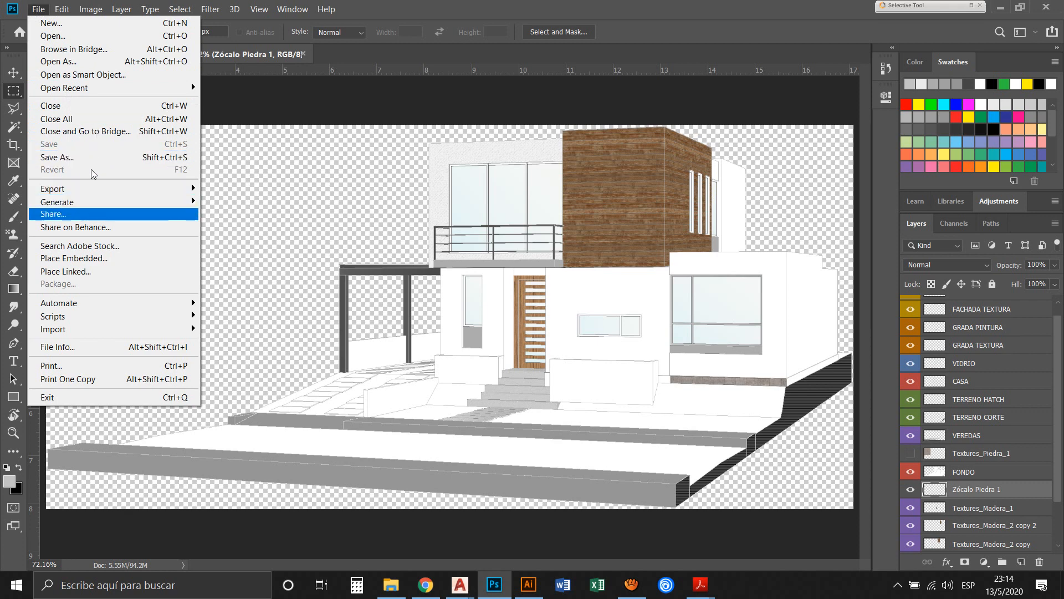
left_click(78, 257)
scroll(400, 265, "down", 5)
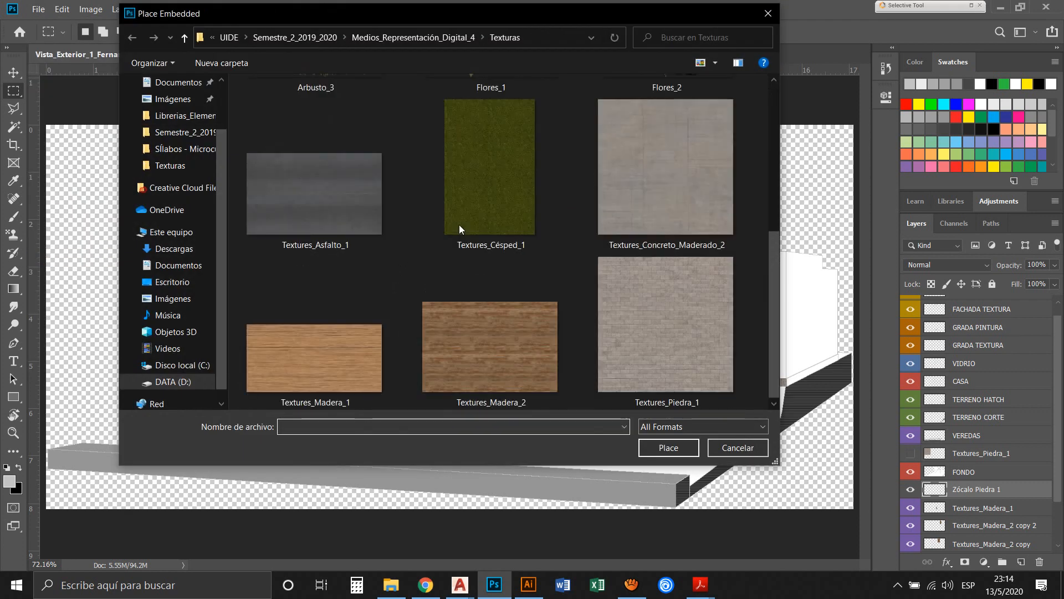
left_click(307, 203)
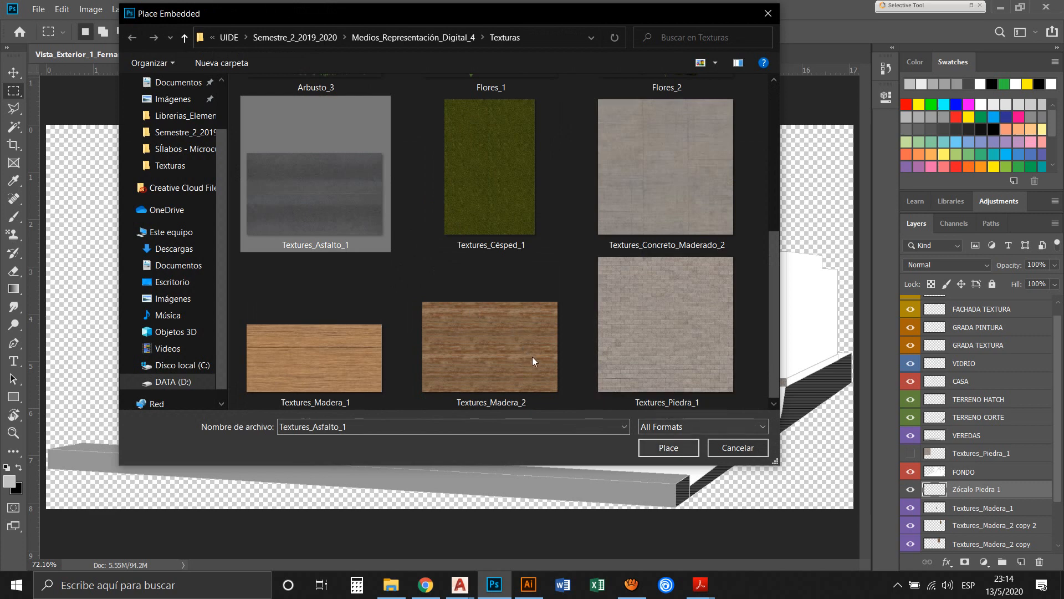
key("Return")
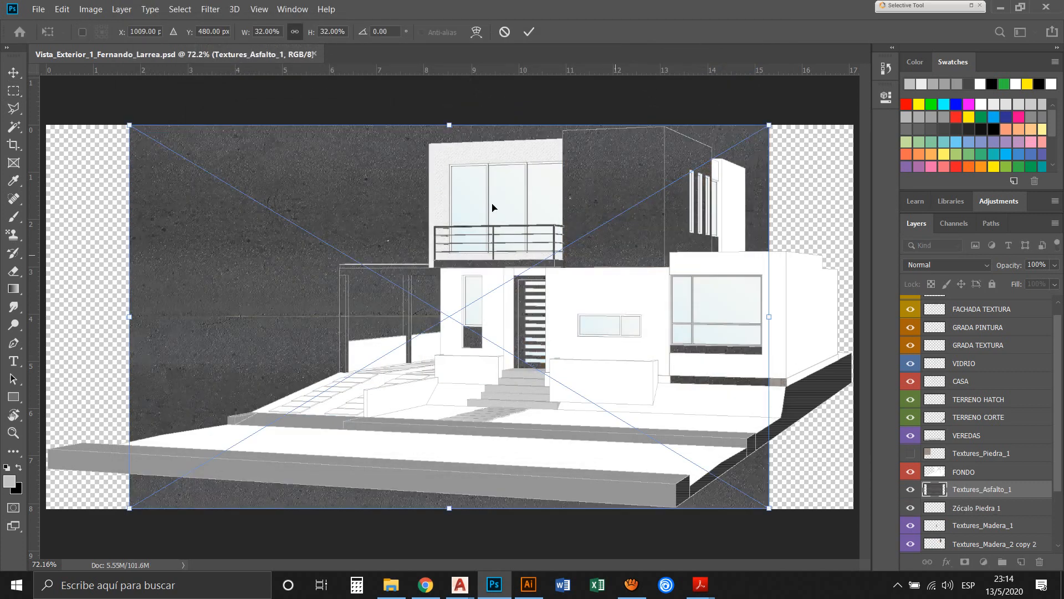
Shrink the asphalt texture proportionally, position it in the empty area beside the house above the carport, and apply the placement
left_click_drag(769, 125, 398, 243)
left_click_drag(255, 299, 214, 203)
left_click_drag(449, 195, 375, 238)
left_click_drag(186, 236, 155, 183)
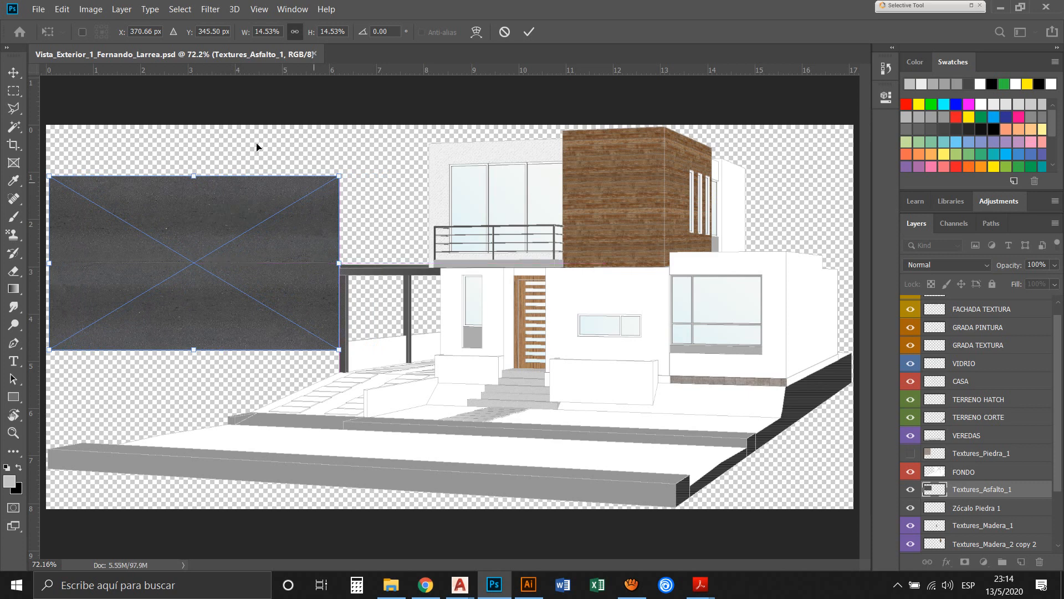
left_click_drag(339, 176, 390, 146)
key("Return")
Rasterize the Textures_Asfalto_1 layer
key("m")
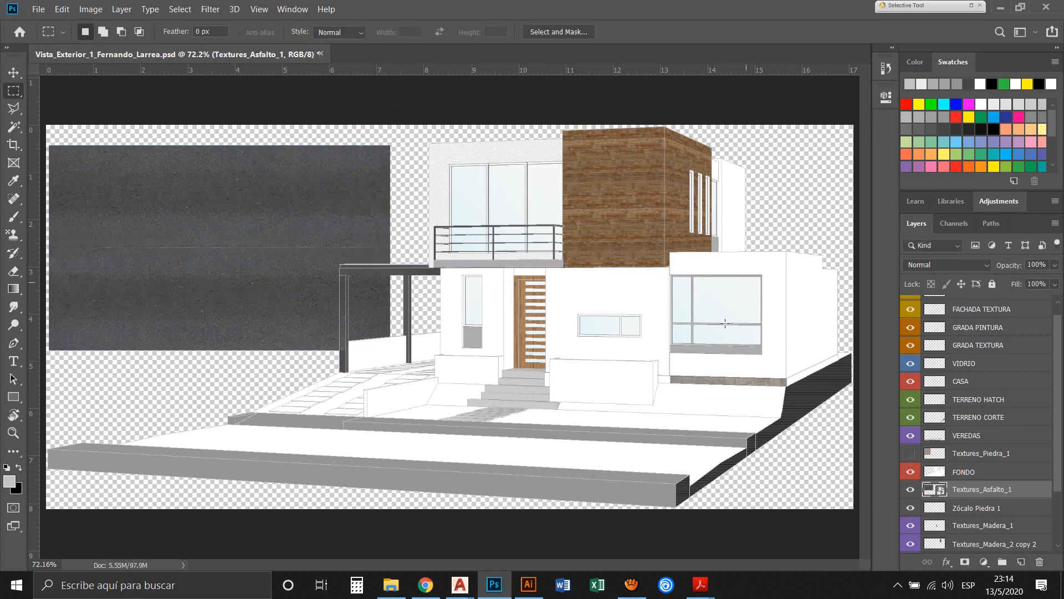
right_click(820, 392)
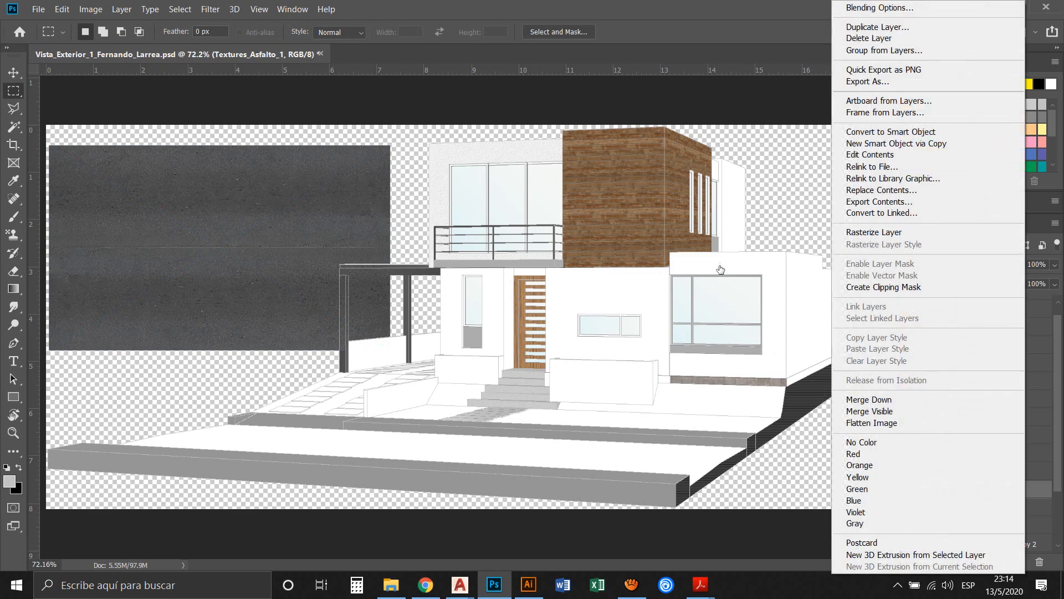
left_click(751, 185)
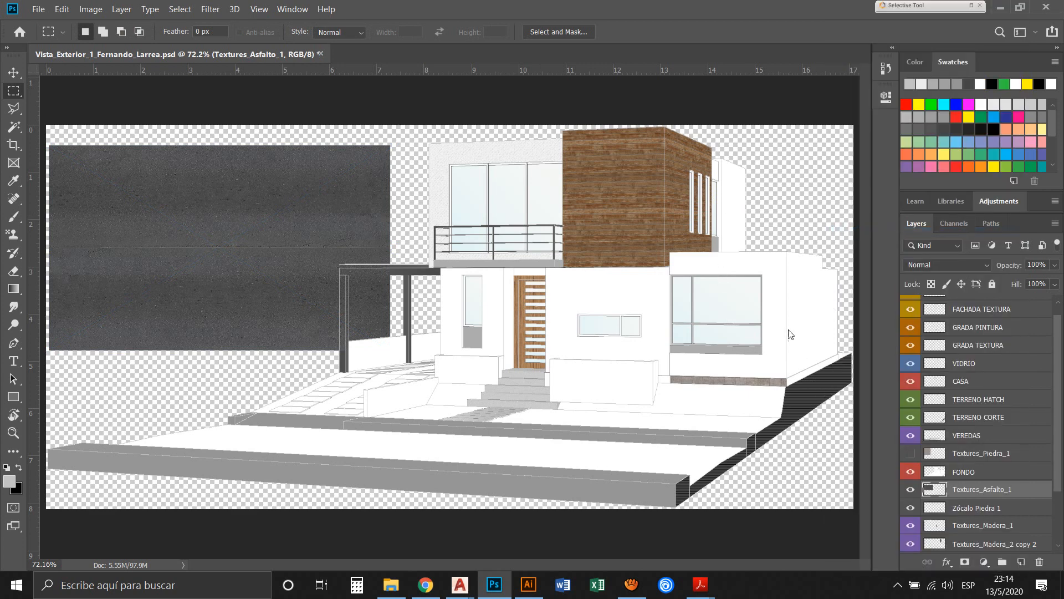
Select the street area between the two kerbs using the CASA layer and delete its white fill from FONDO
key("w")
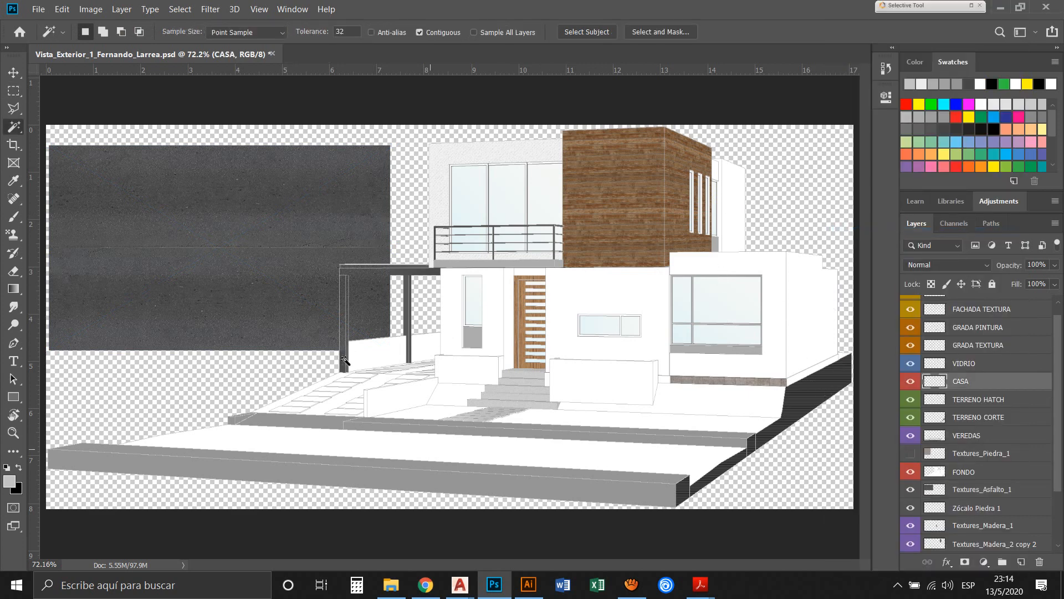
left_click(429, 446)
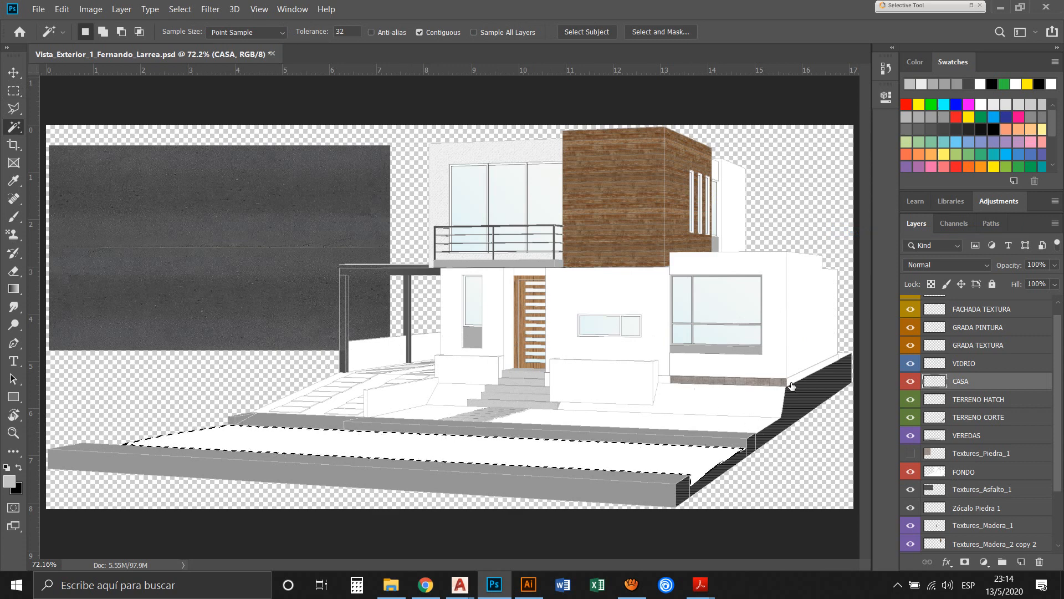
left_click(986, 475)
key("Delete")
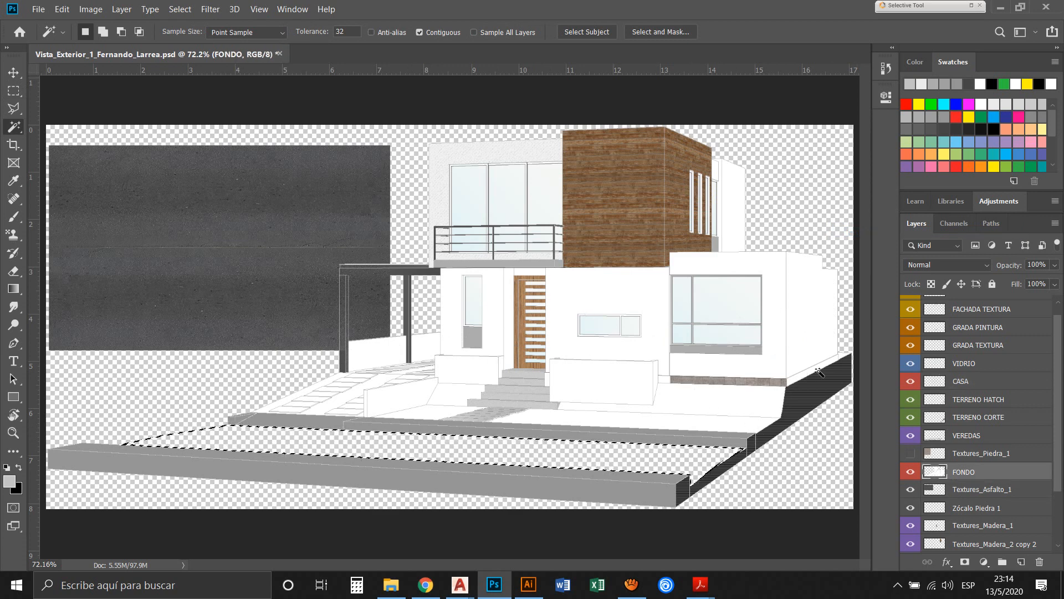
Move the Textures_Asfalto_1 texture down behind the cleared street area, towards its outer kerb corner
left_click(982, 489)
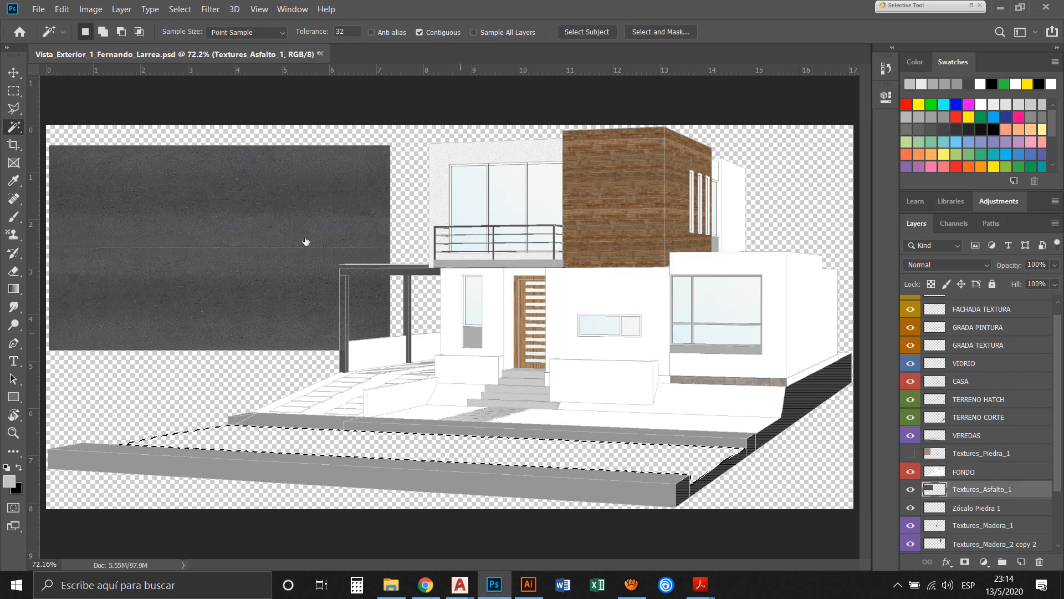
key("v")
left_click_drag(178, 208, 394, 304)
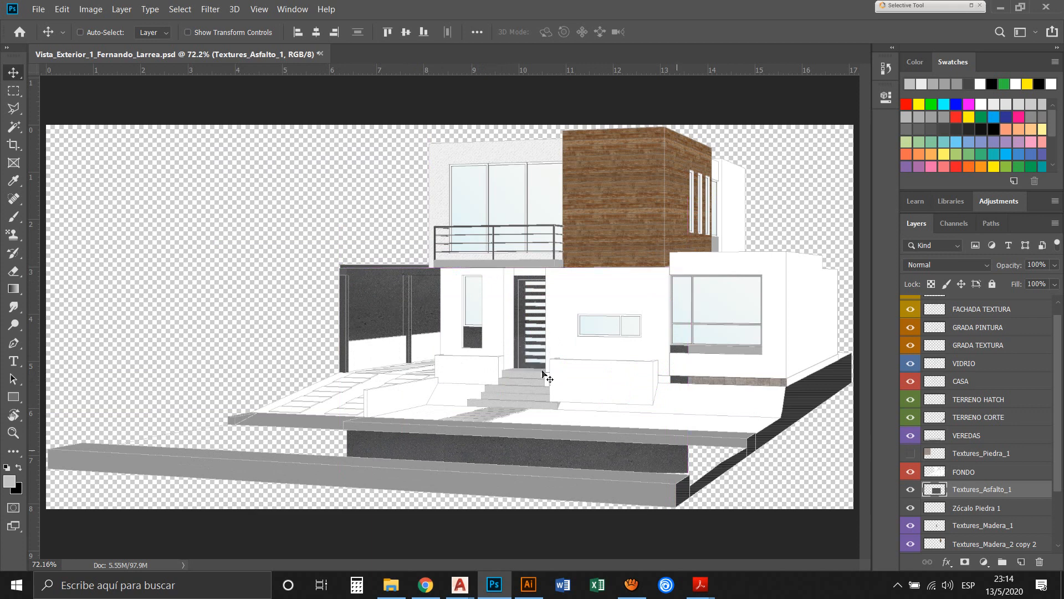
key("z")
left_click_drag(759, 427, 69, 283)
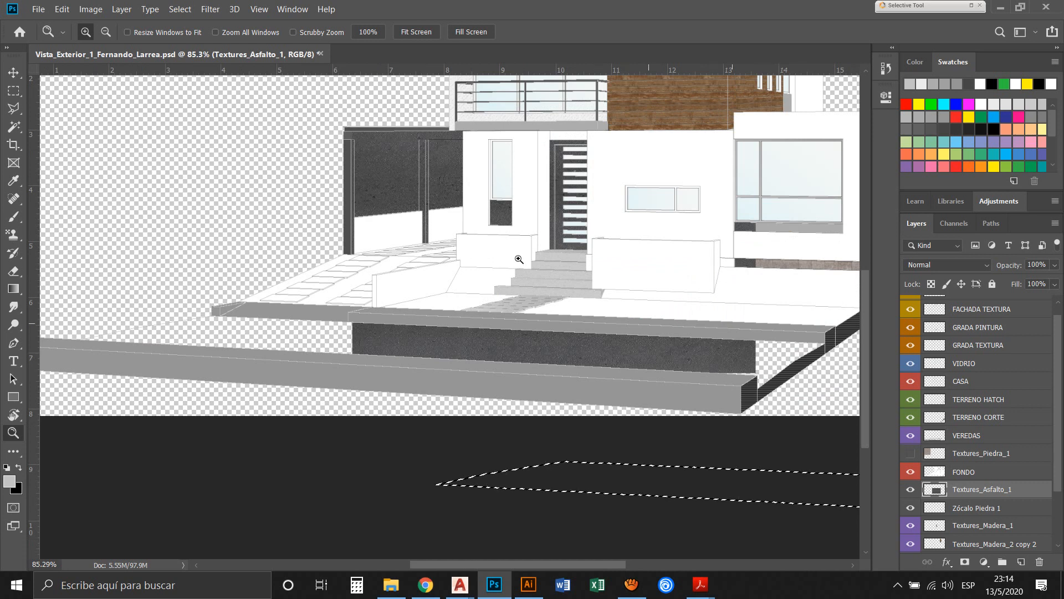
Clear the selection and nudge the asphalt texture so its outer edge lines up with the front kerb's corner
key("ctrl+d")
key("v")
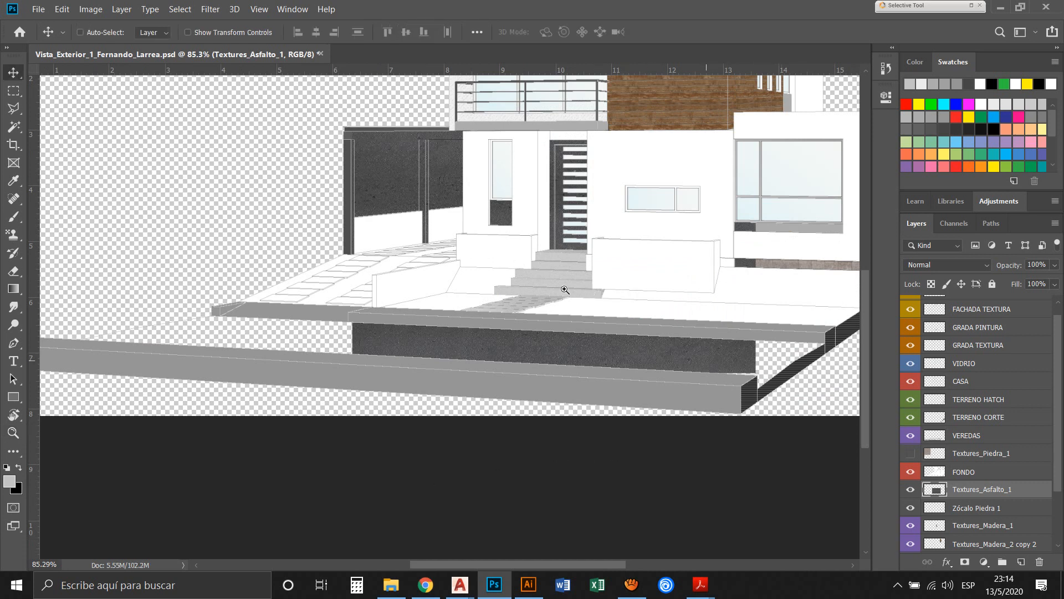
left_click_drag(564, 288, 570, 293)
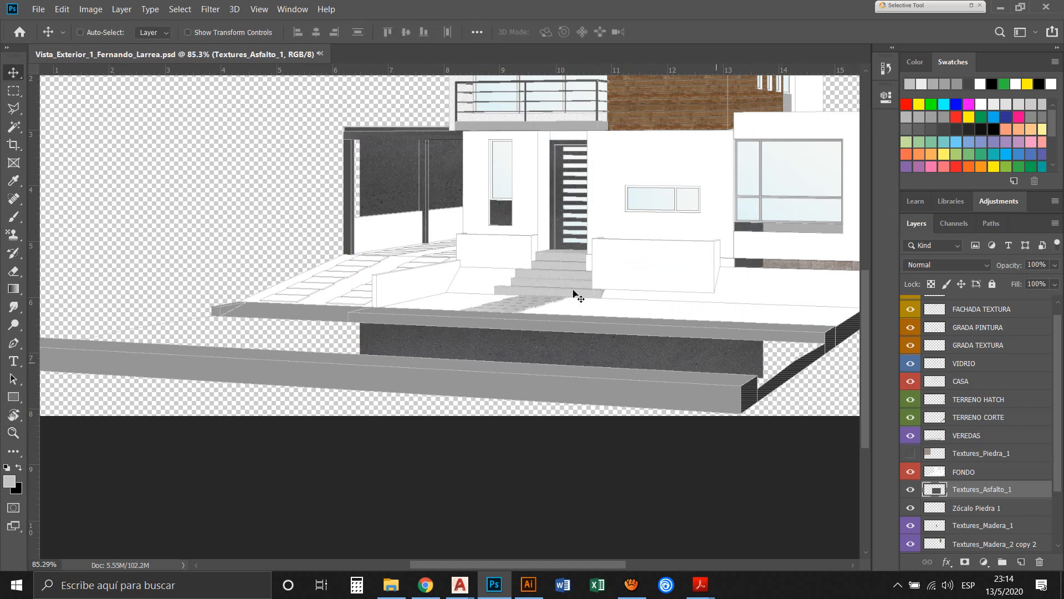
key("Left")
key("Left")
key("Left")
key("Left")
key("Left")
key("Left")
key("Left")
key("Left")
key("Left")
key("Left")
key("Left")
key("Left")
key("Left")
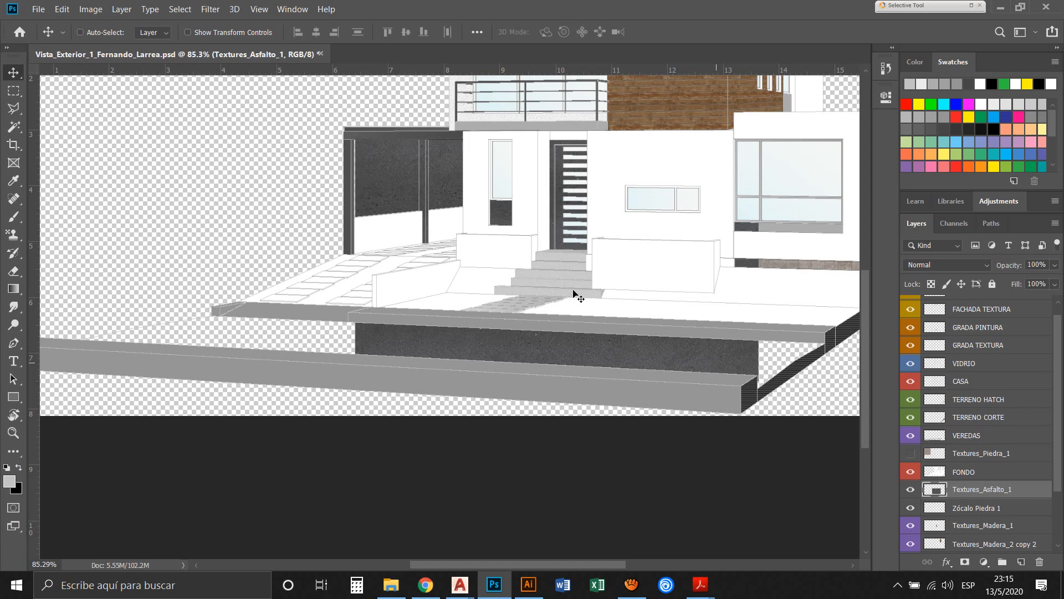
key("Down")
key("Down")
key("Down")
key("Down")
key("Down")
key("Down")
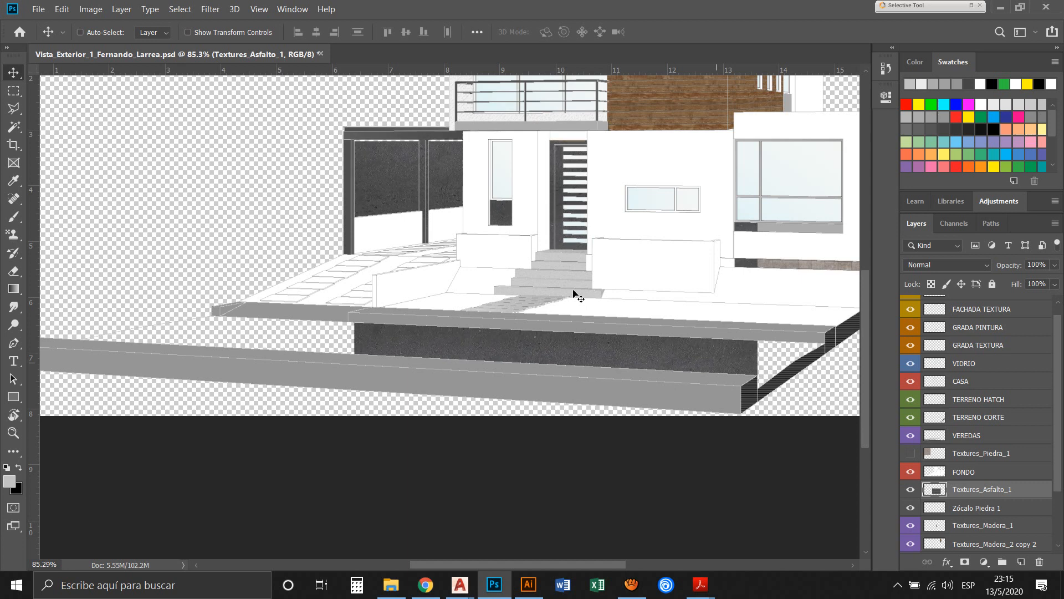
Distort the Textures_Asfalto_1 texture into a flat perspective strip along the front kerb, covering the near half of the street
key("ctrl+t")
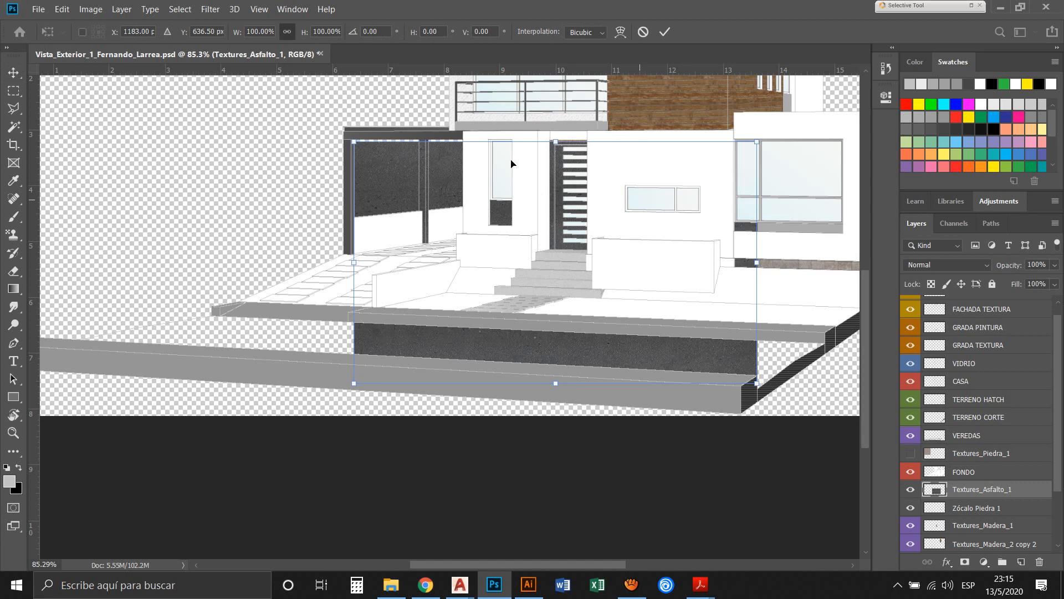
right_click(574, 349)
left_click(598, 410)
left_click_drag(606, 118, 633, 290)
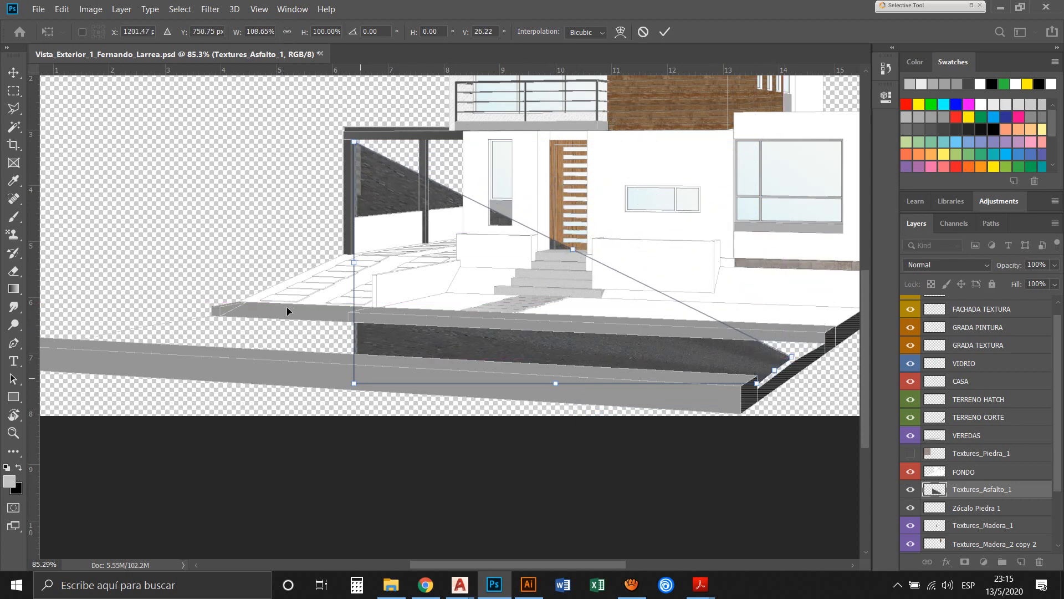
left_click_drag(280, 310, 49, 278)
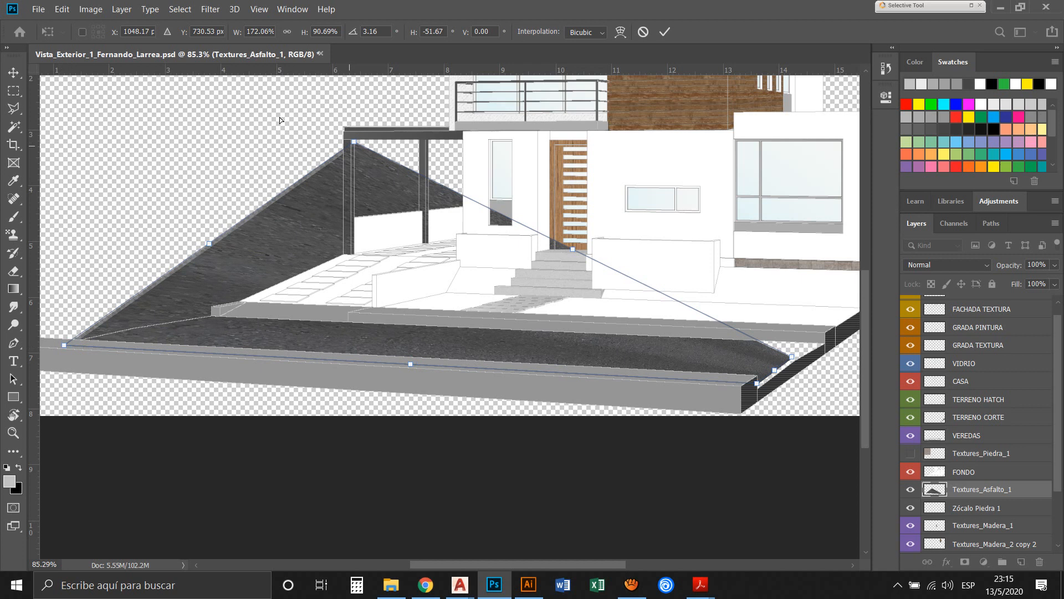
left_click_drag(280, 118, 114, 266)
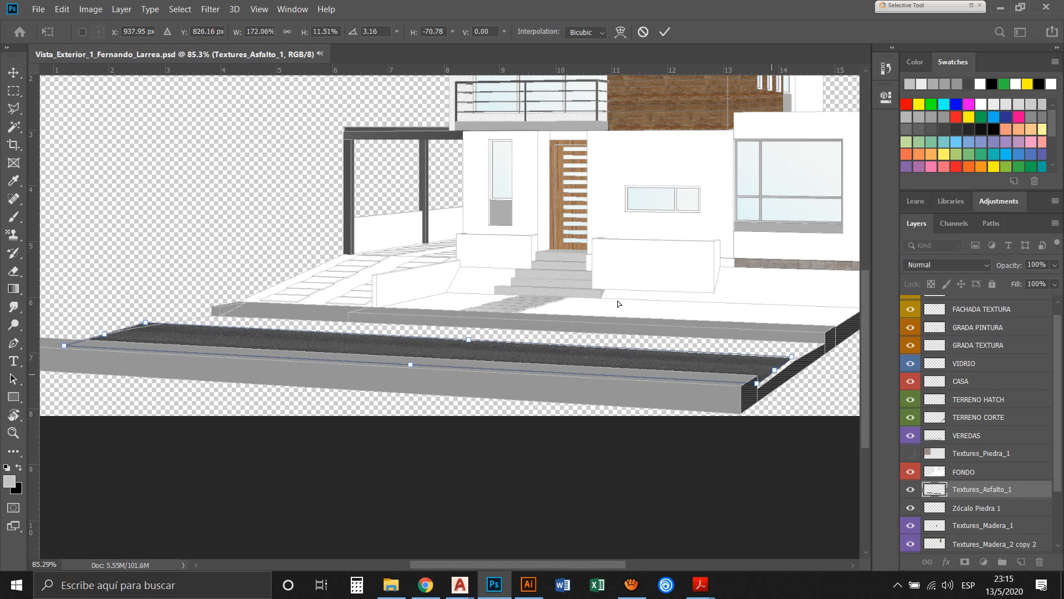
mouse_move(618, 297)
left_mouse_down()
mouse_move(606, 312)
mouse_move(635, 290)
left_mouse_up()
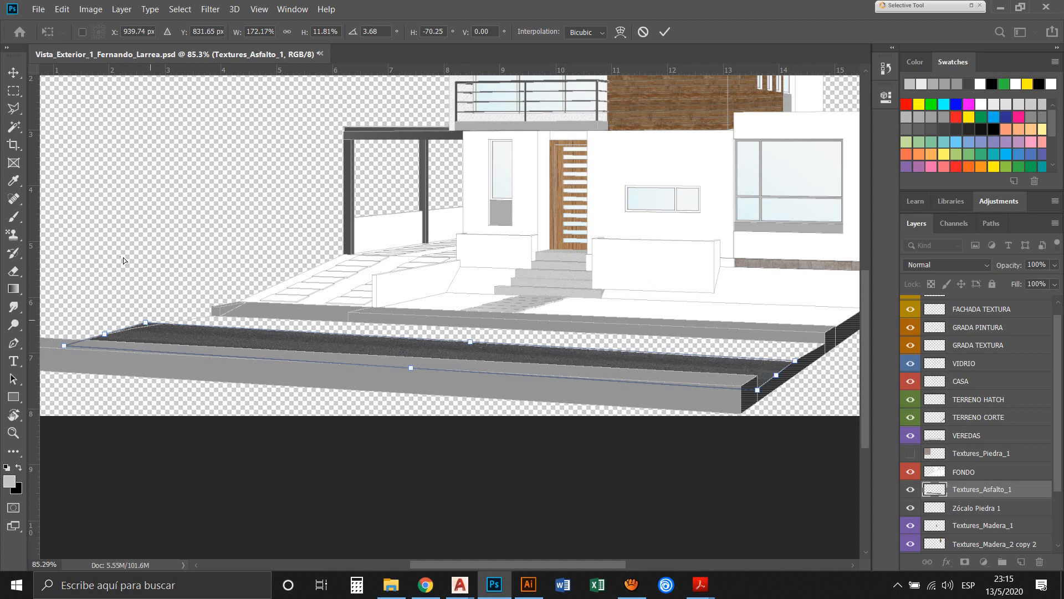
left_click_drag(121, 258, 132, 261)
left_click_drag(90, 272, 118, 263)
key("Return")
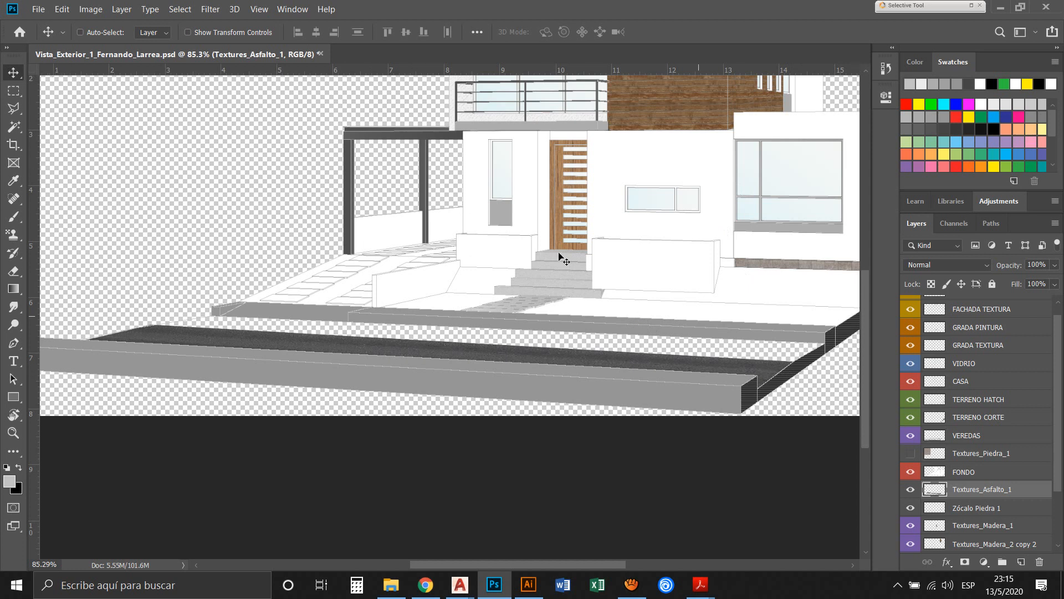
Nudge the distorted asphalt strip vertically until it meets the front kerb and the terrain cut at the street's corner
right_click(632, 304)
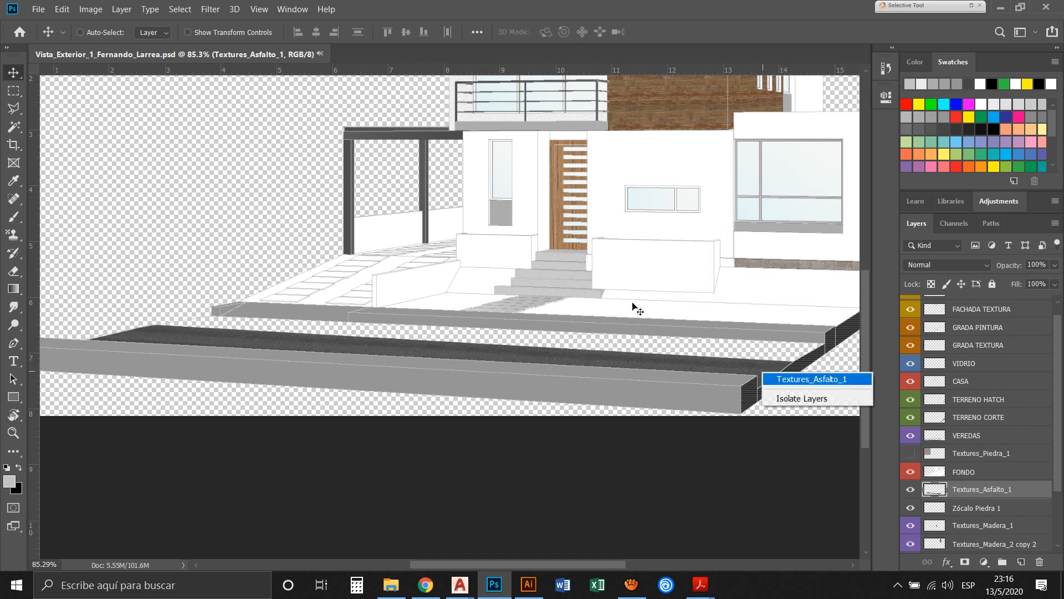
left_click(791, 380)
key("Up")
key("Up")
key("Up")
key("Up")
key("Up")
key("Up")
key("Up")
key("Up")
key("Up")
key("Up")
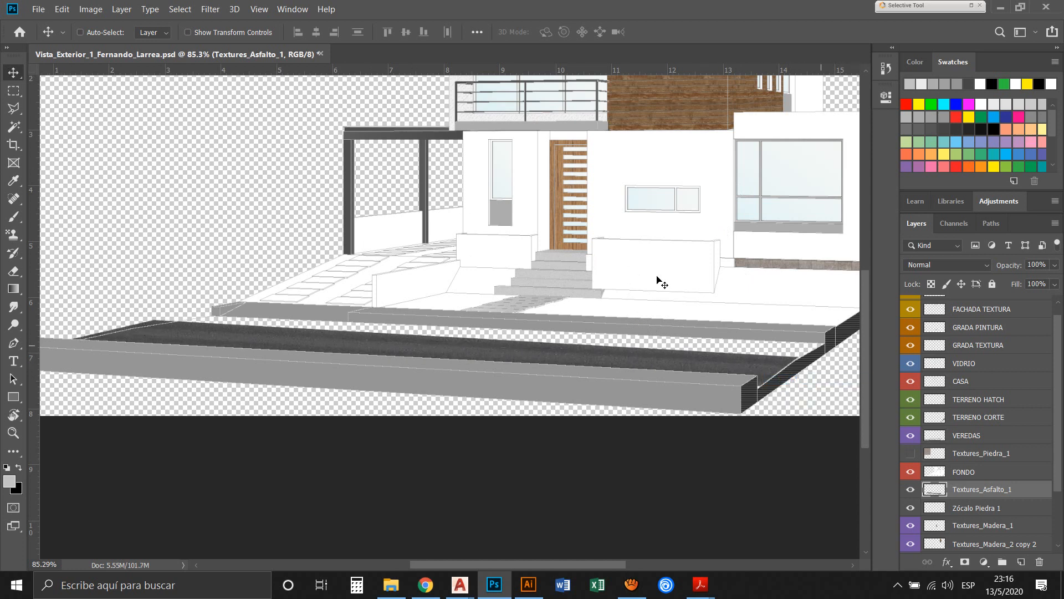
key("Down")
key("Down")
key("Down")
key("Down")
key("Down")
key("Down")
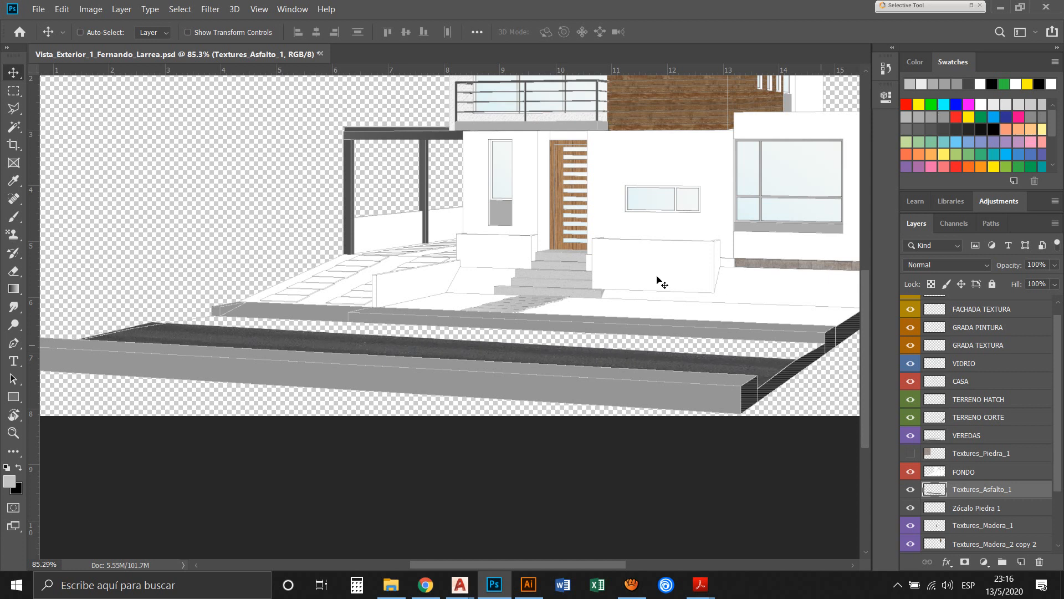
key("Down")
key("Down")
key("Down")
key("Down")
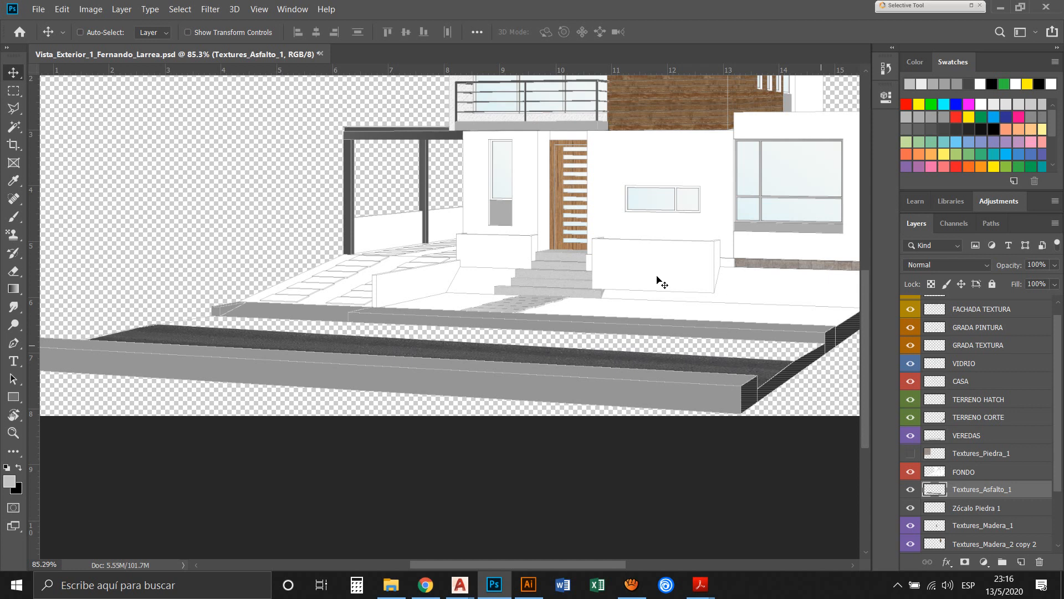
key("Down")
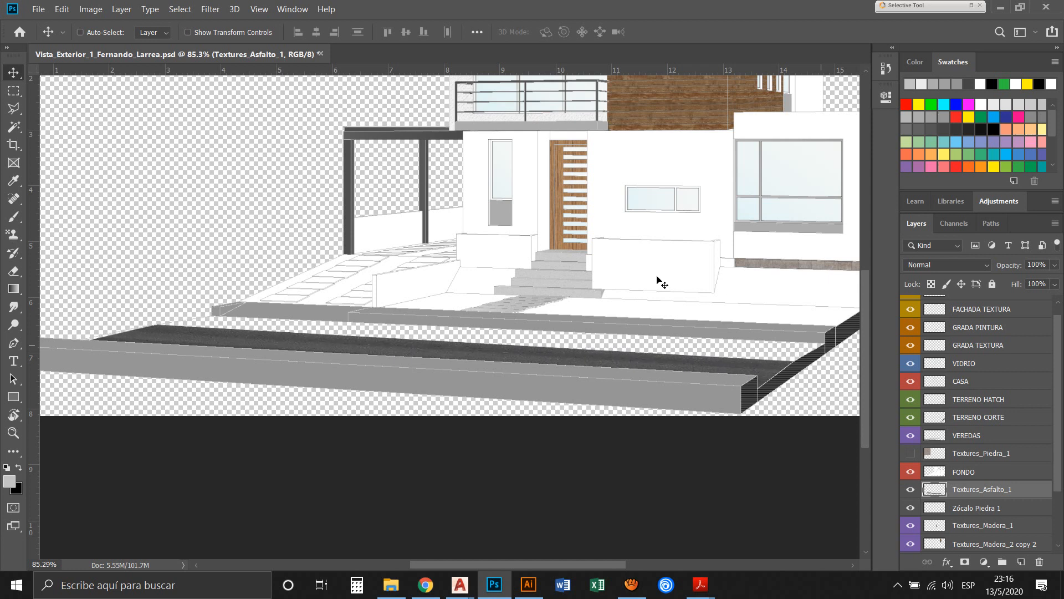
key("Up")
key("Up")
key("Down")
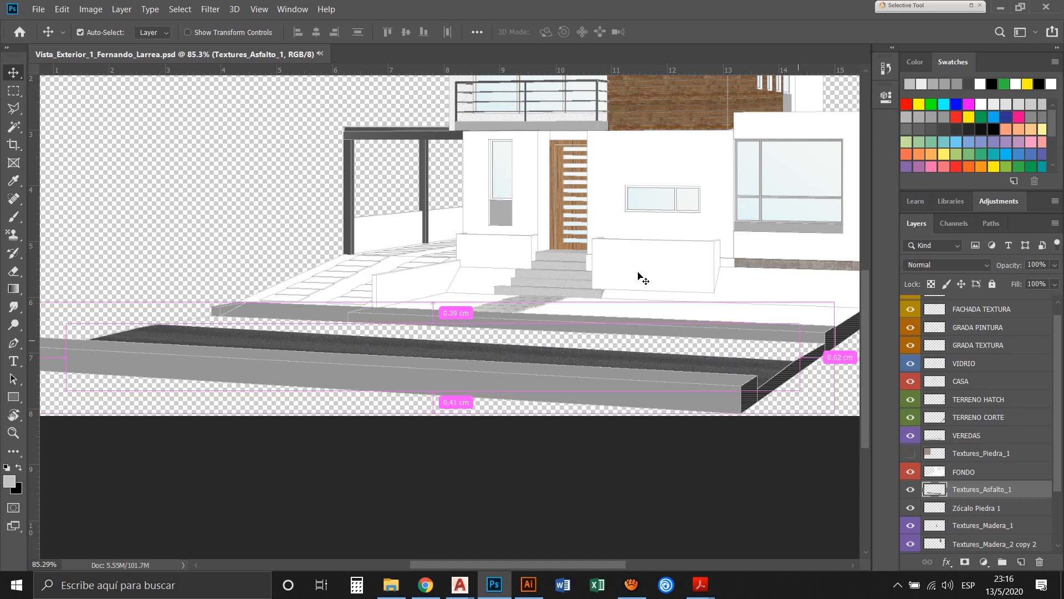
Place a second embedded copy of Textures_Asfalto_1, scaled to about 14% in the empty area beside the house
scroll(638, 278, "down", 2)
left_click(39, 8)
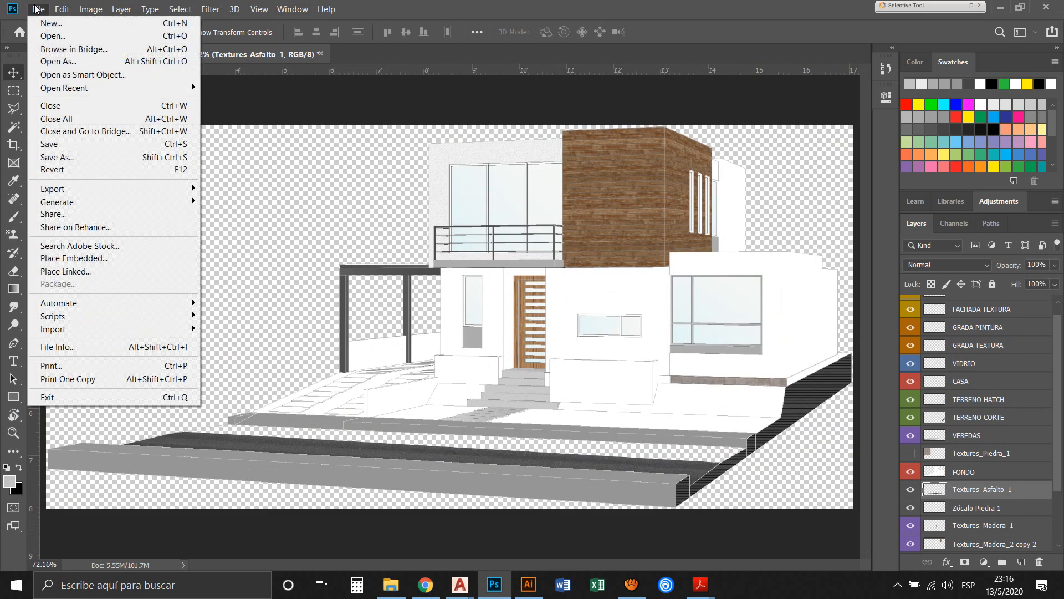
key("Return")
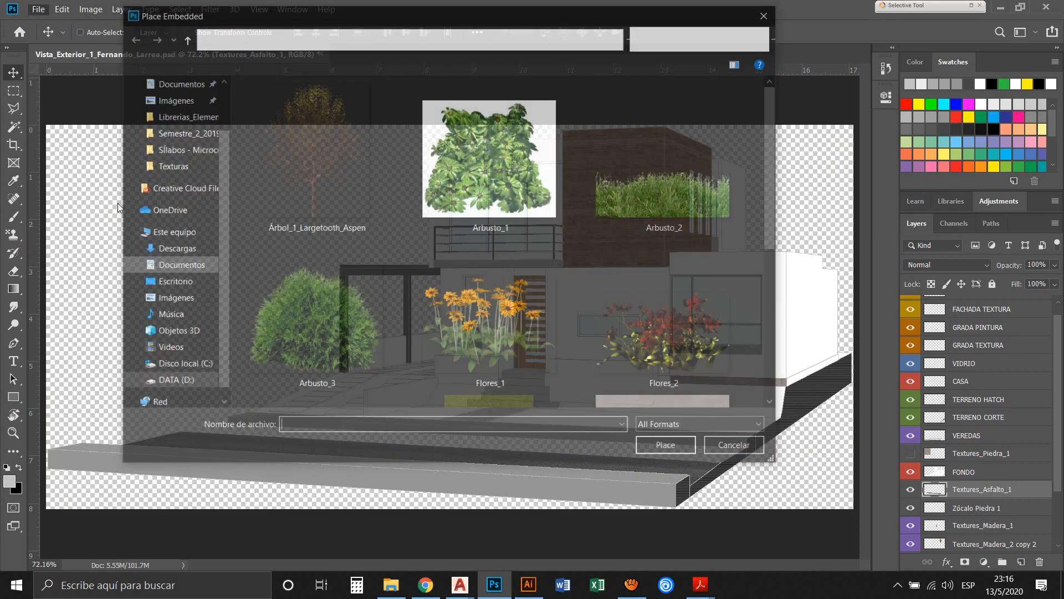
scroll(301, 266, "down", 5)
left_click(262, 176)
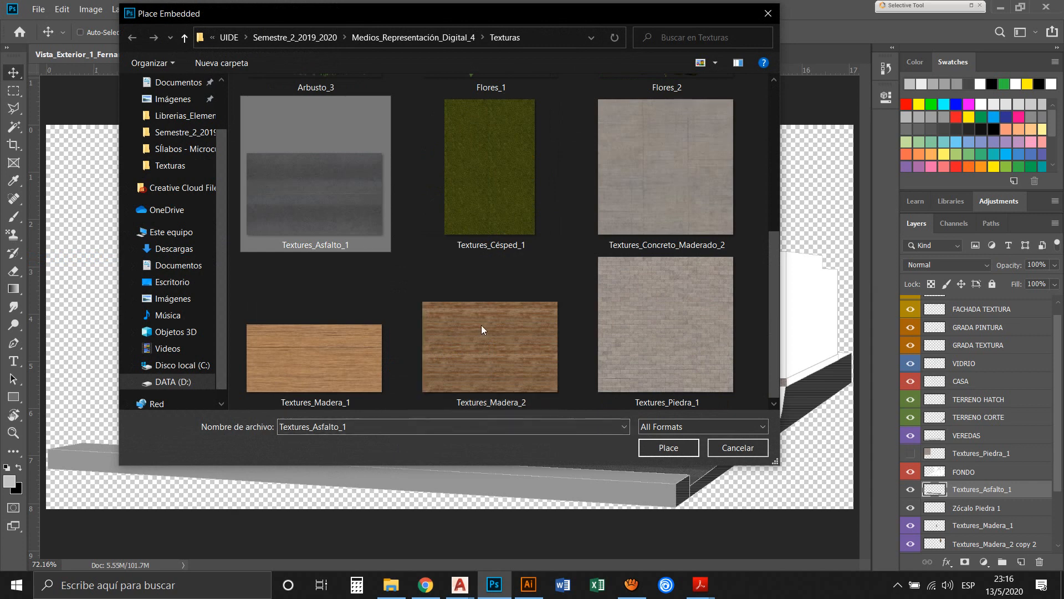
key("Return")
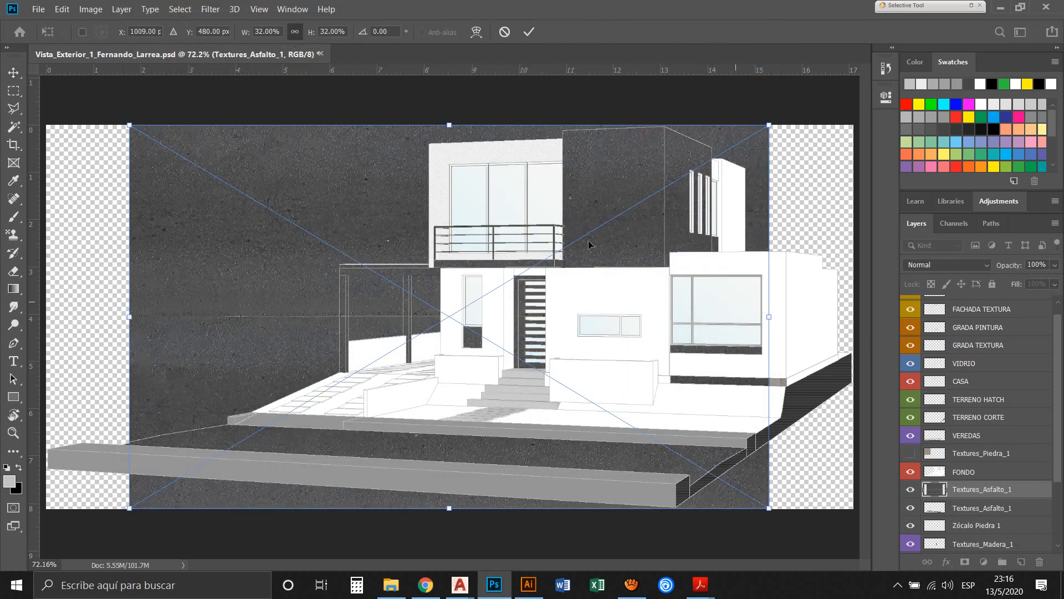
left_click_drag(769, 125, 411, 340)
left_click_drag(258, 395, 208, 253)
left_click_drag(157, 190, 142, 167)
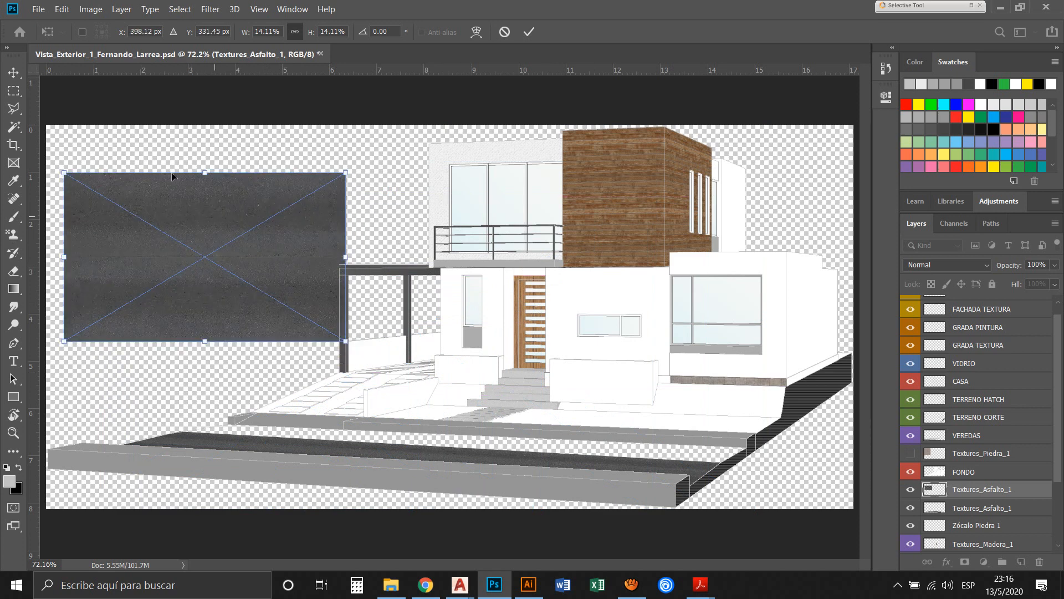
key("Return")
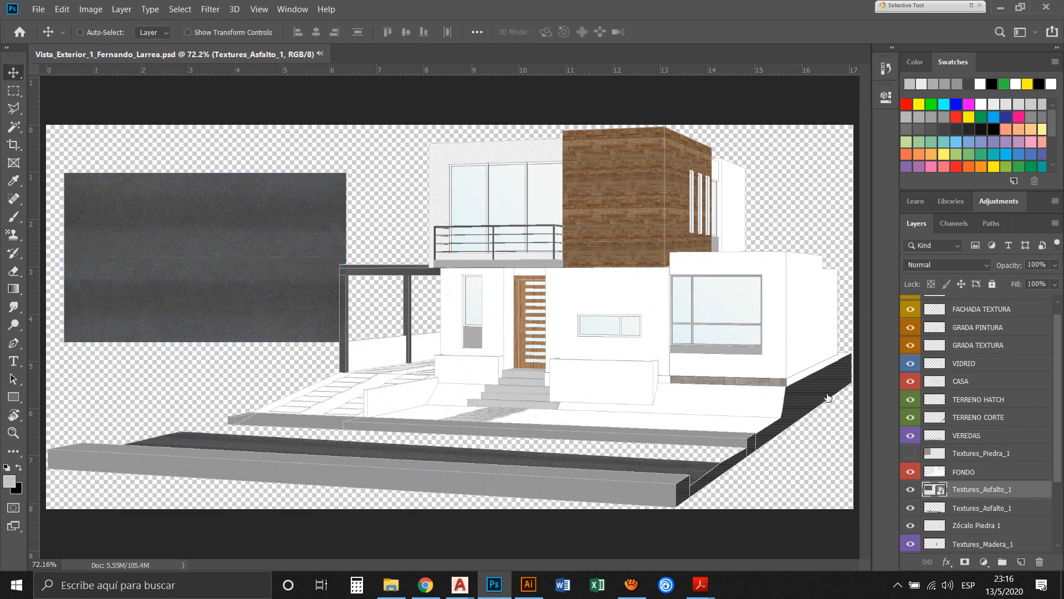
Rasterize the second Textures_Asfalto_1 layer and move it behind the uncovered part of the street
right_click(828, 397)
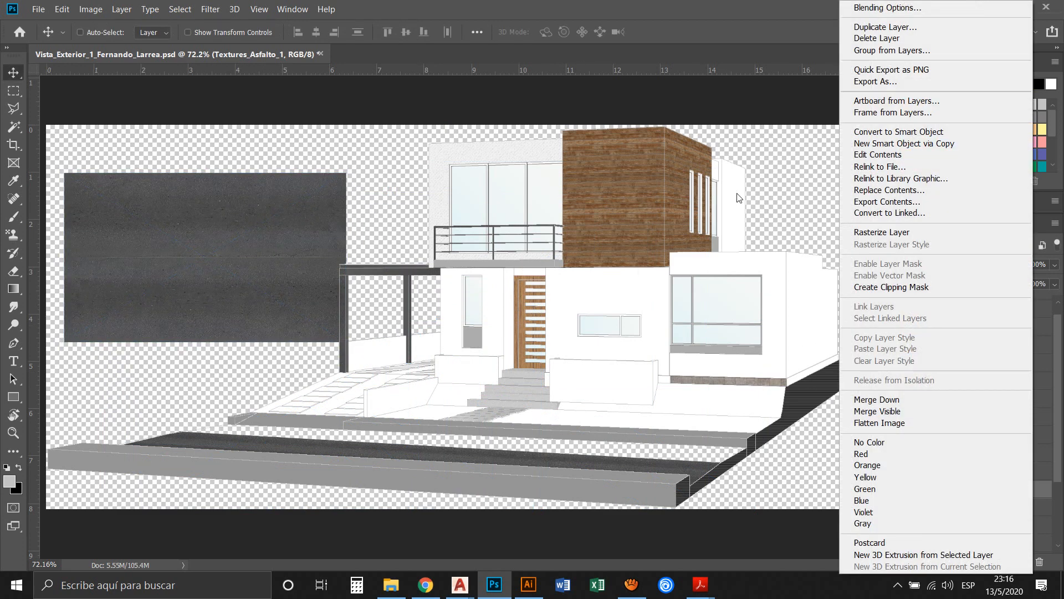
left_click(925, 233)
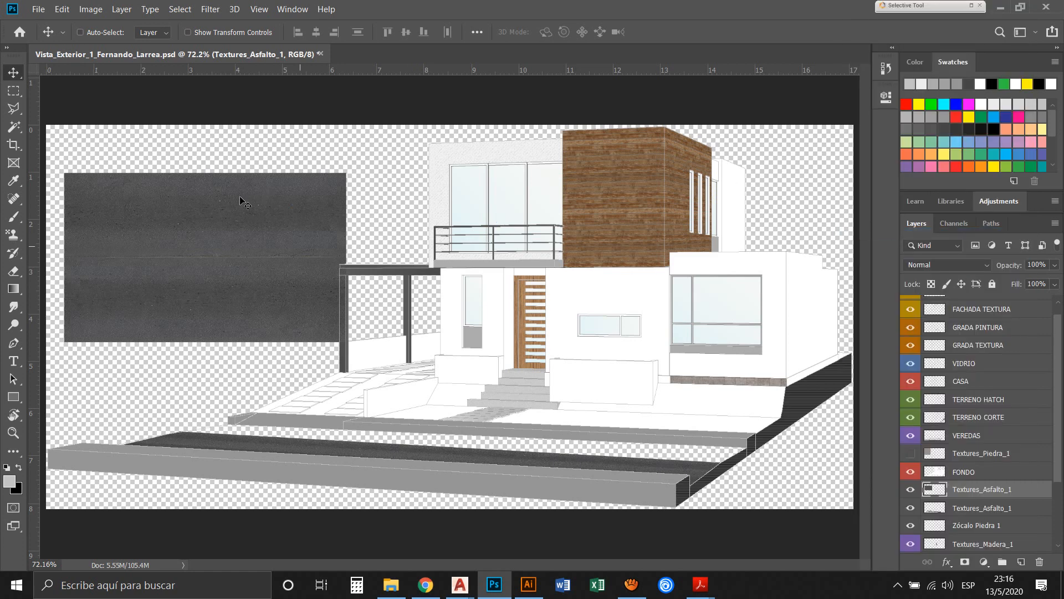
left_click_drag(216, 202, 515, 303)
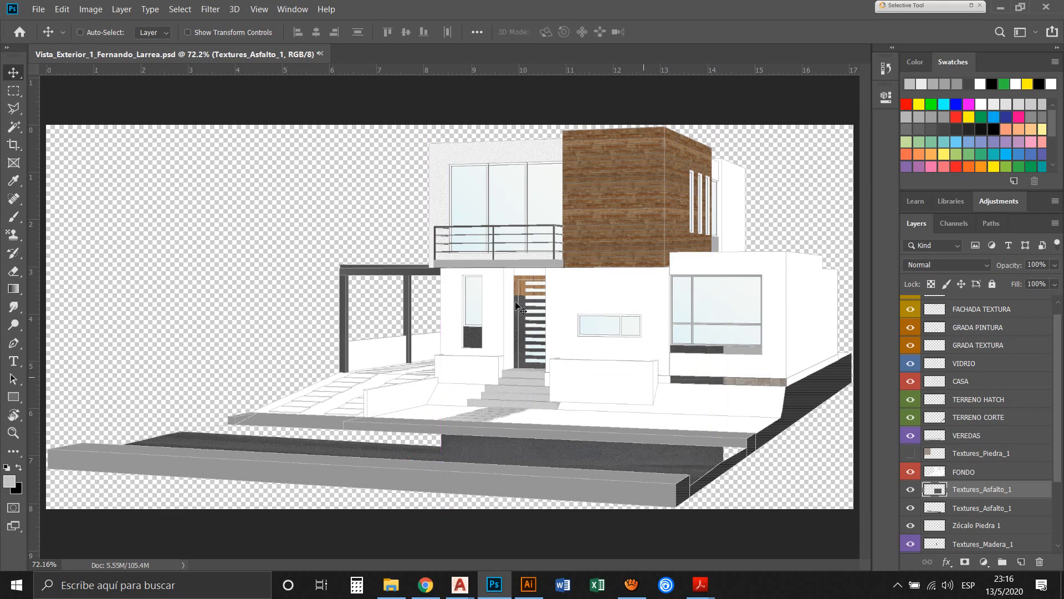
Distort the second asphalt texture in perspective to fill the street gap between the first strip and the sidewalk kerb
key("ctrl+t")
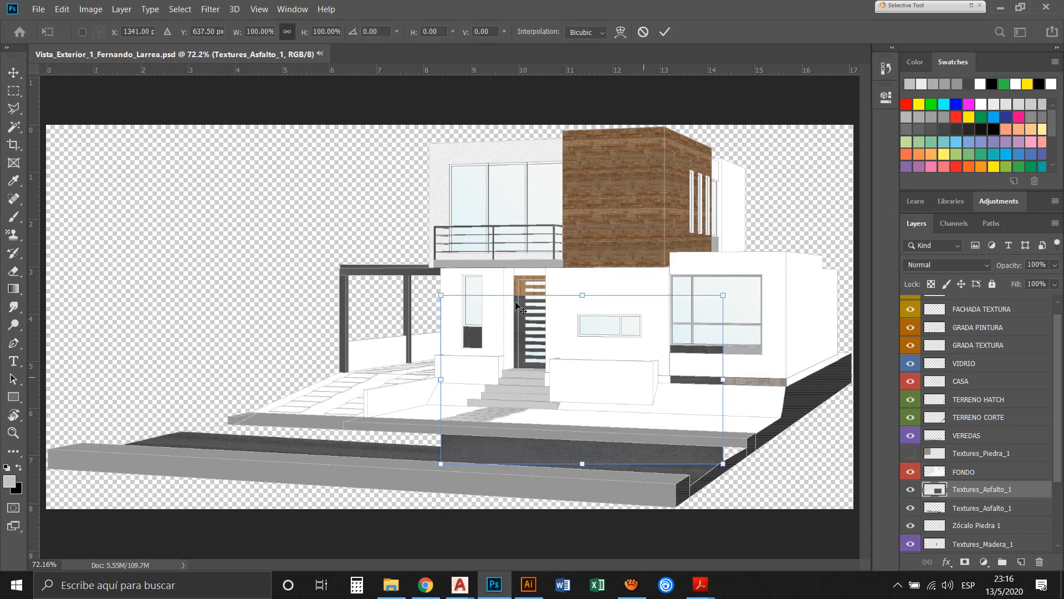
right_click(515, 305)
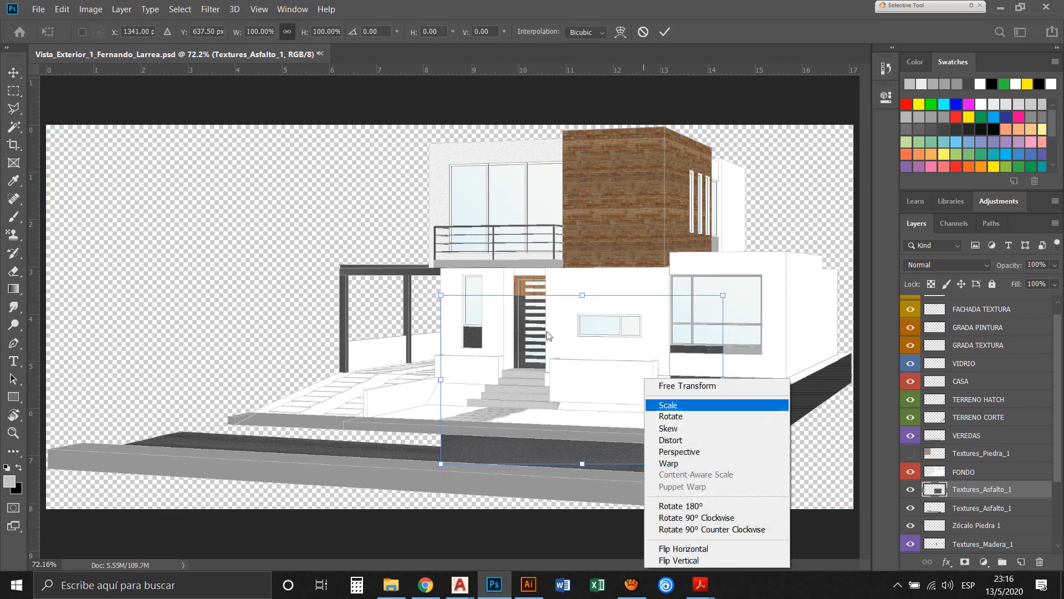
left_click(676, 440)
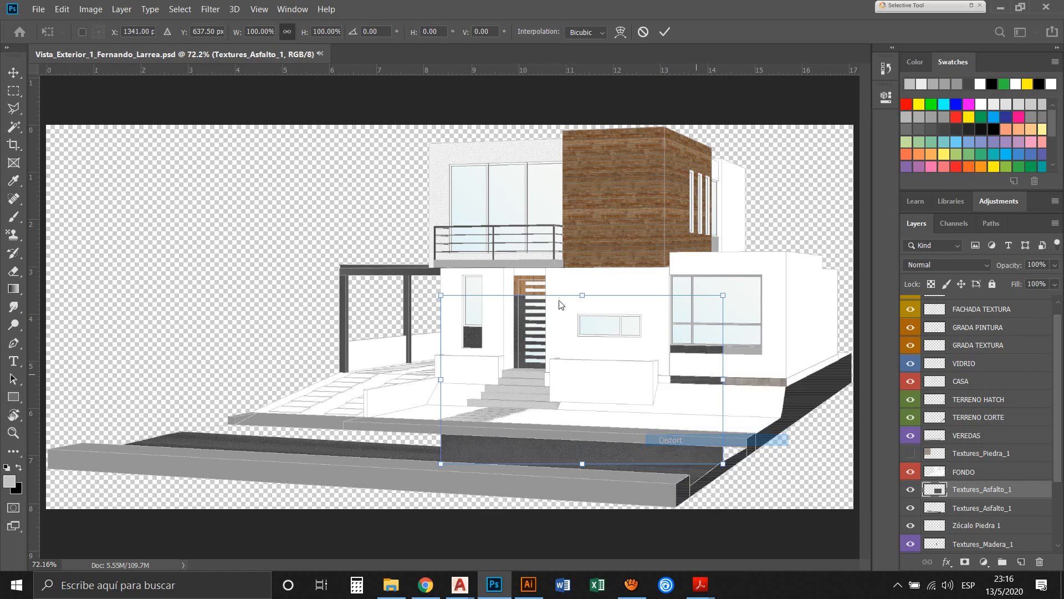
left_click_drag(353, 374, 147, 347)
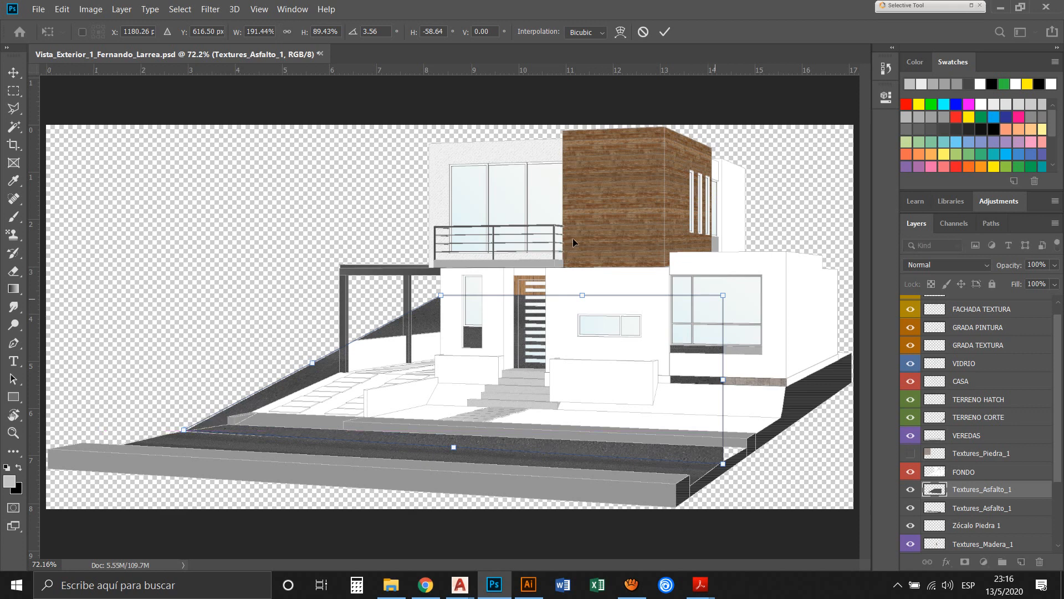
left_click_drag(722, 295, 749, 448)
left_click_drag(597, 364, 596, 365)
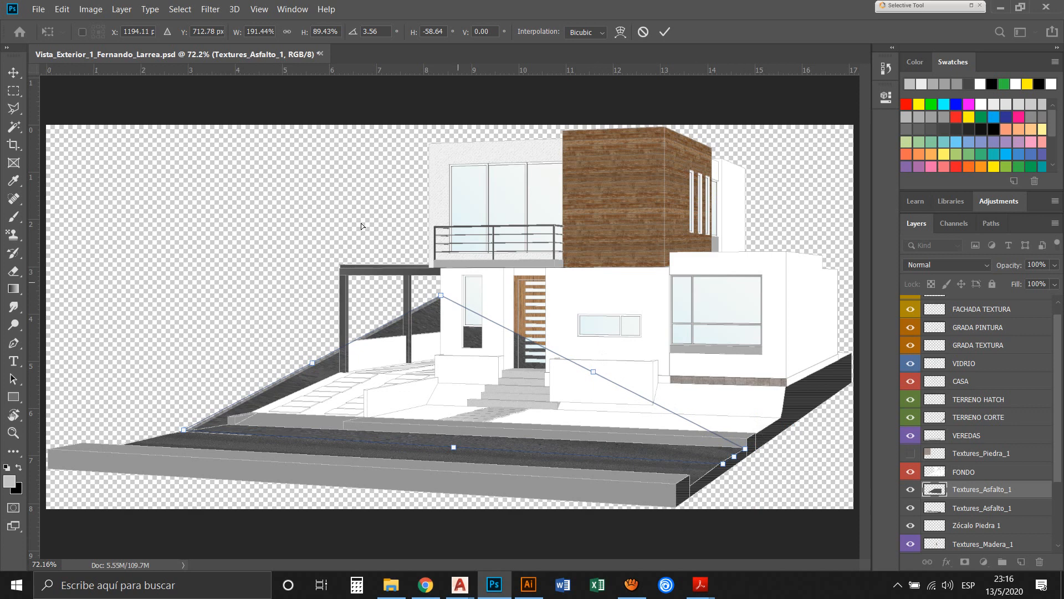
left_click_drag(355, 239, 181, 338)
key("Return")
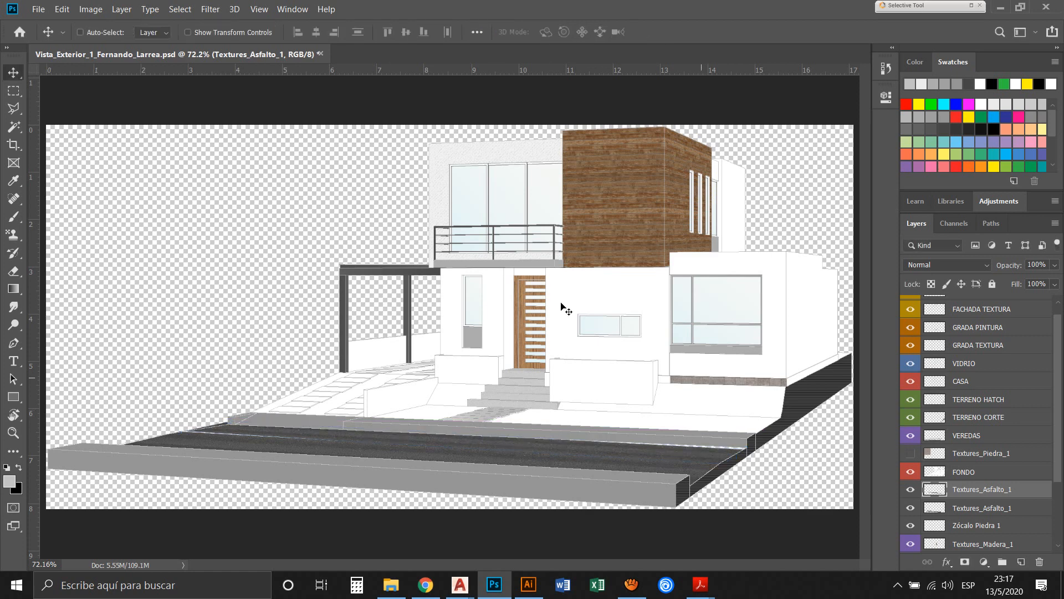
Distort the second asphalt texture's far edge up to the sidewalk kerb and scale its width to about 100.3% towards the terrain cut
key("z")
left_click_drag(457, 332, 616, 396)
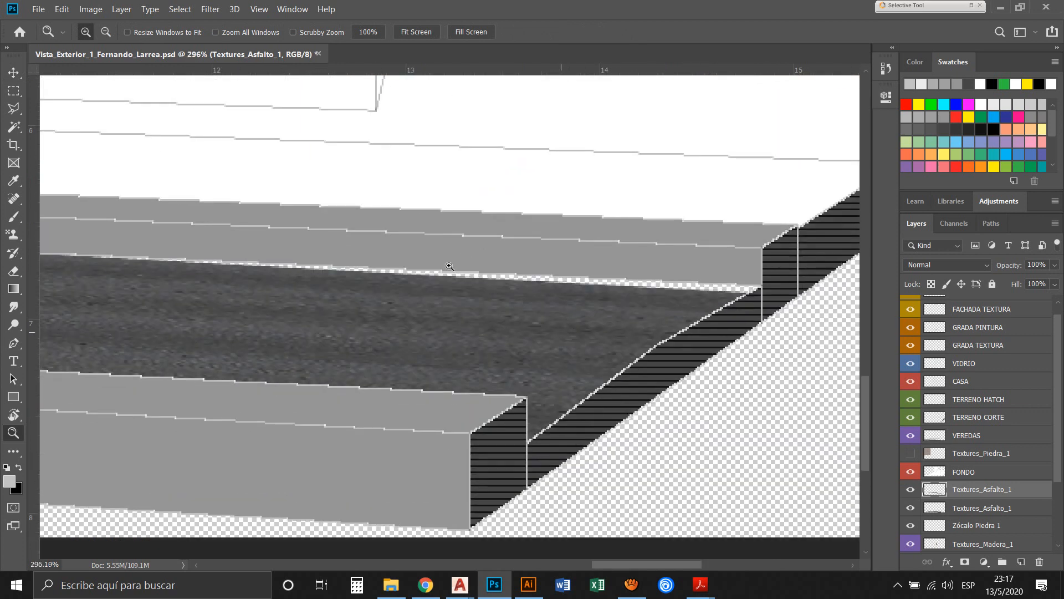
key("v")
key("ctrl+t")
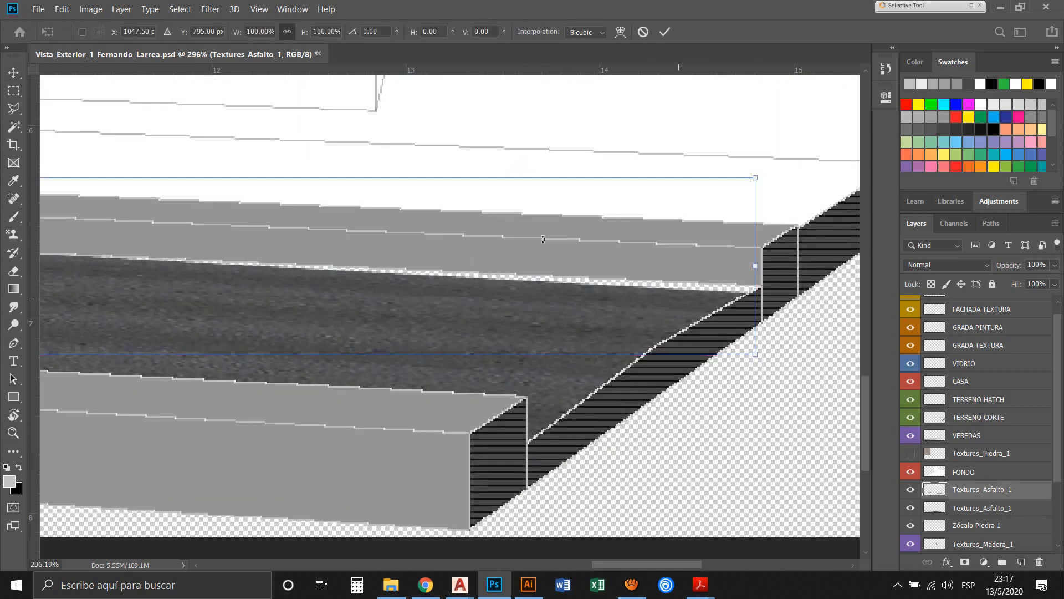
right_click(534, 247)
left_click(560, 297)
left_click_drag(606, 146, 610, 129)
right_click(699, 268)
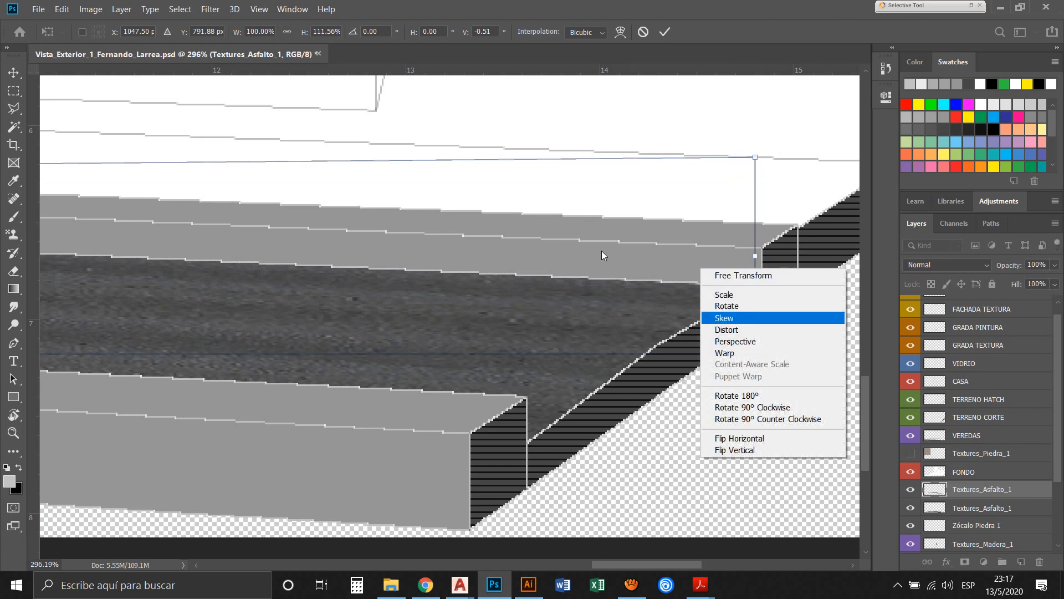
left_click(755, 293)
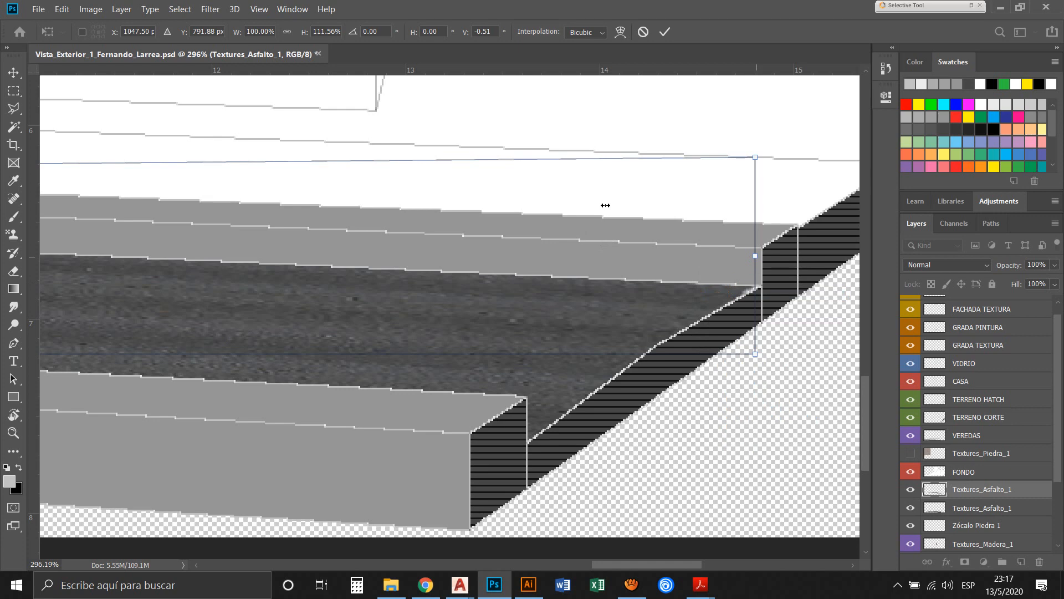
left_click_drag(756, 255, 763, 256)
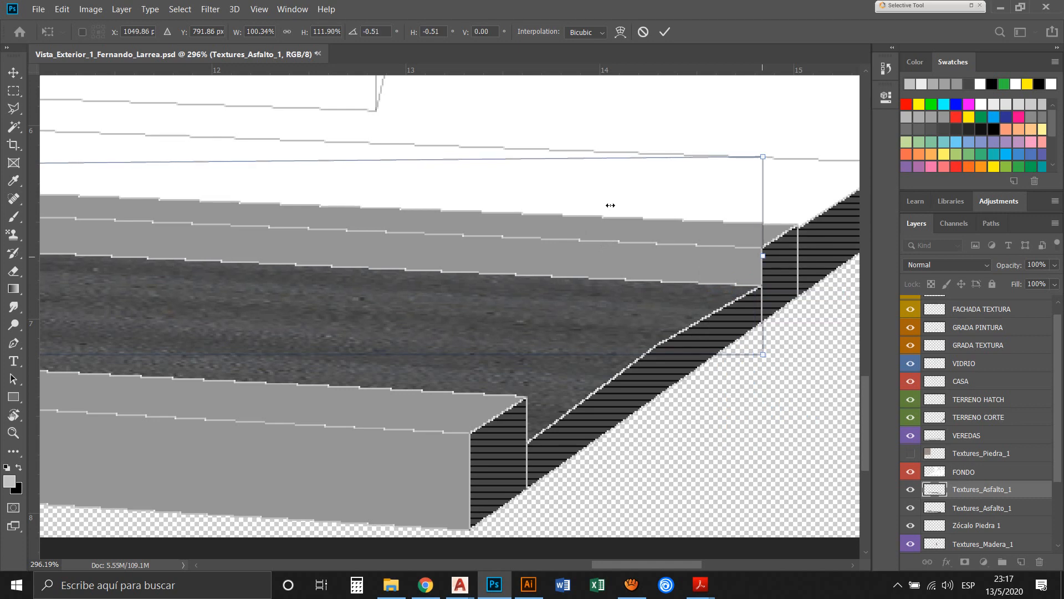
Distort the second asphalt texture's lower corner outward at the tapered street end, reaching 102% width, and apply the transformation
left_click_drag(339, 265, 815, 285)
left_click_drag(50, 289, 677, 347)
left_click_drag(241, 305, 427, 305)
left_click_drag(173, 304, 511, 309)
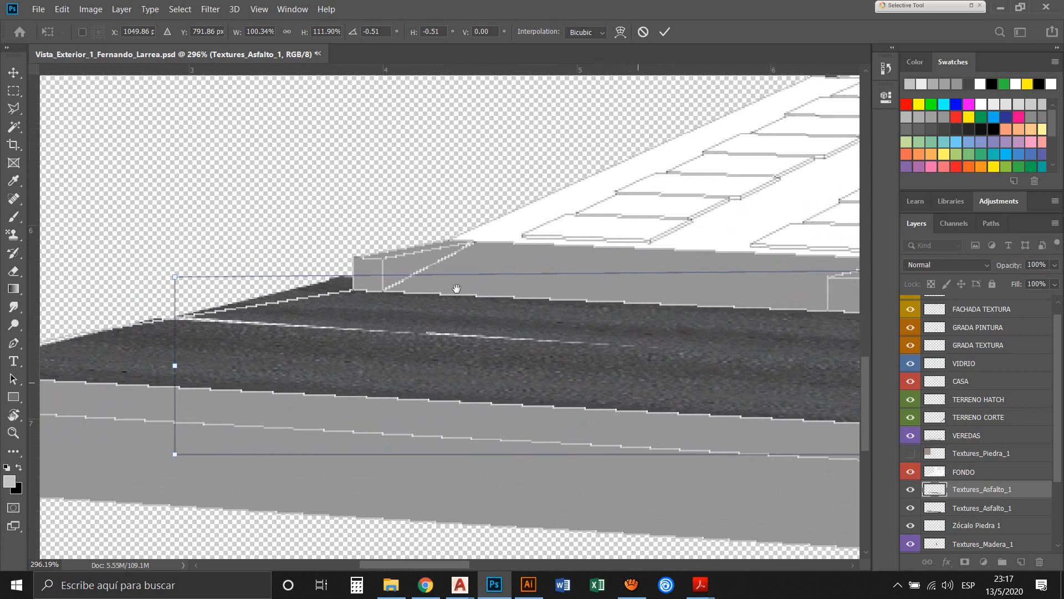
right_click(221, 241)
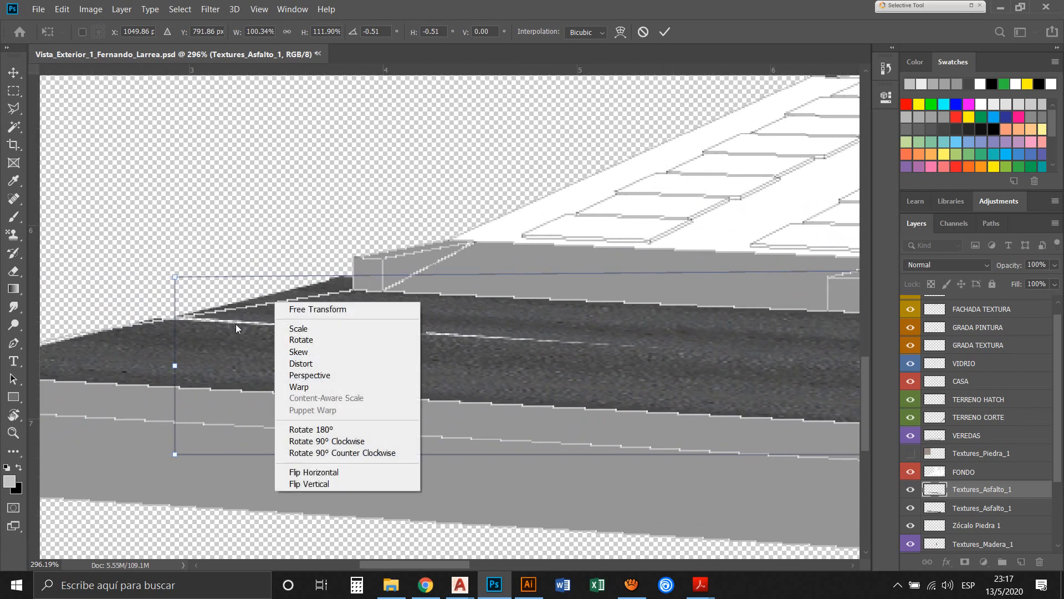
left_click(255, 291)
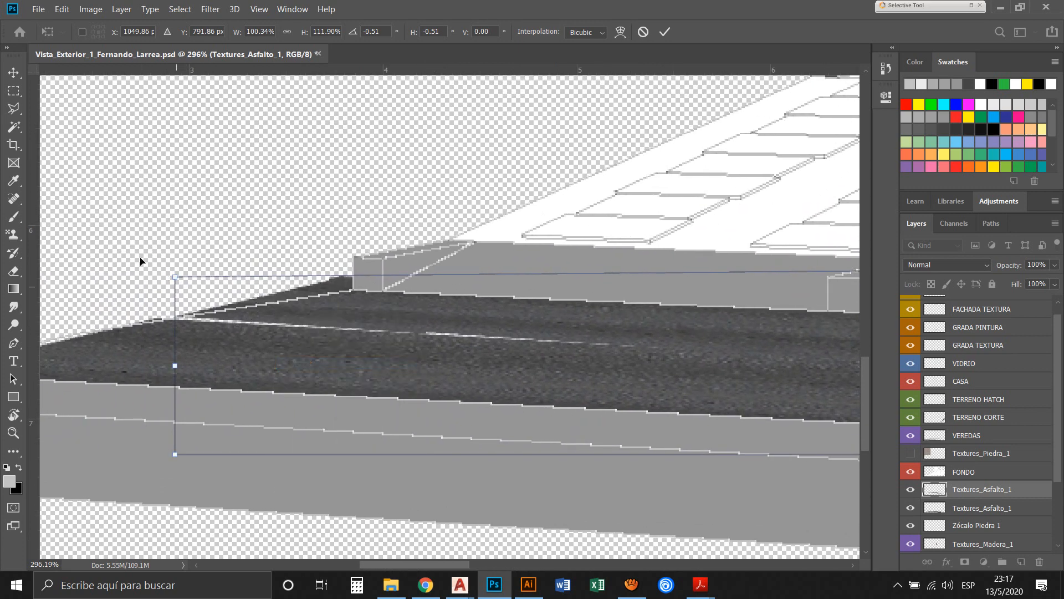
left_click_drag(139, 370, 108, 374)
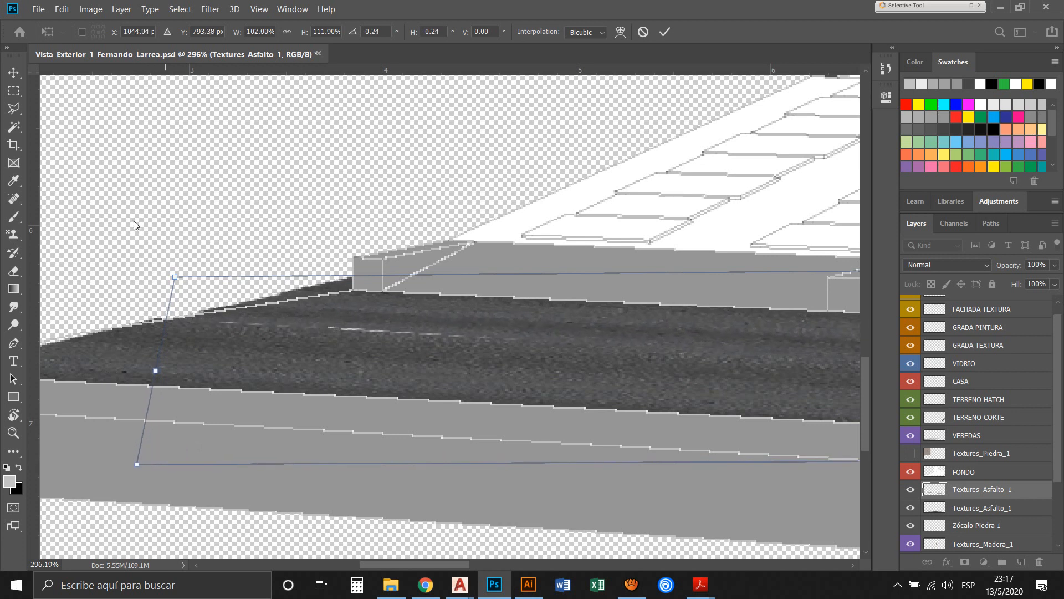
mouse_move(138, 222)
left_mouse_down()
mouse_move(154, 229)
mouse_move(135, 225)
left_mouse_up()
key("Return")
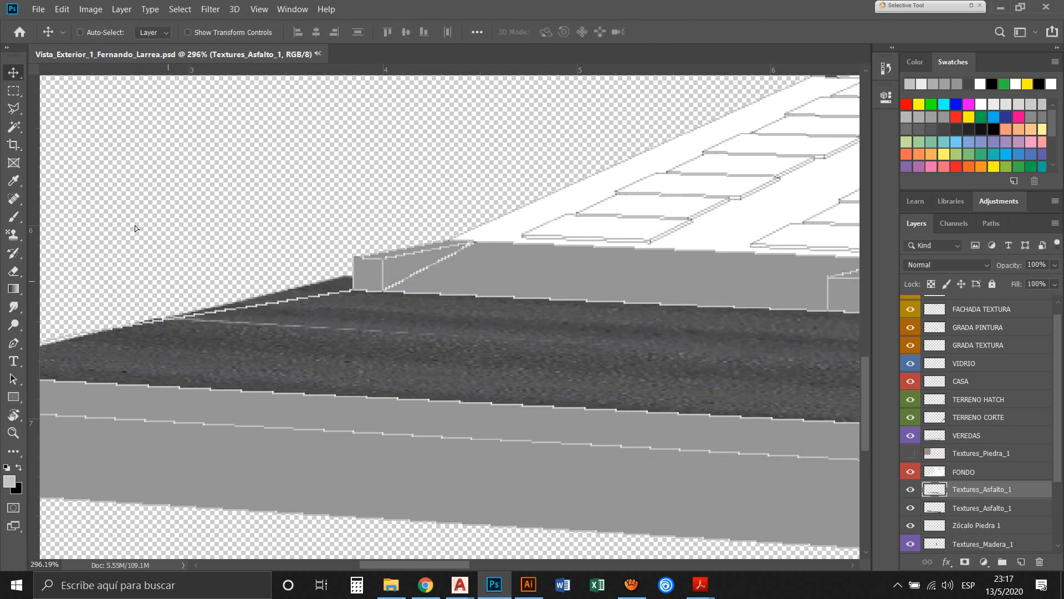
Select the asphalt spilling past the street's boundary line beside the sidewalk end with the Polygonal Lasso, delete it and deselect
key("l")
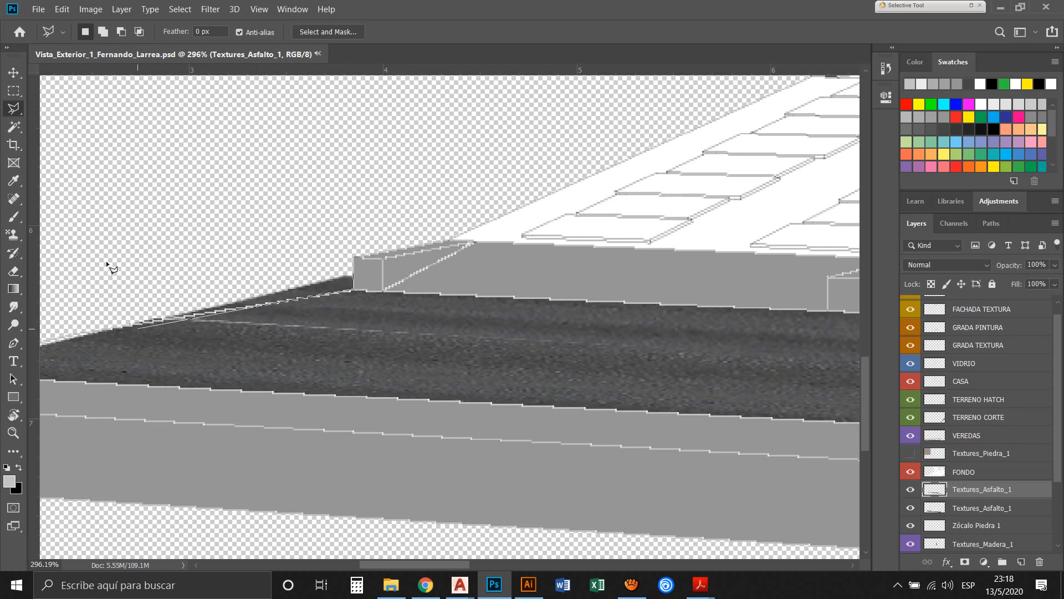
left_click(134, 322)
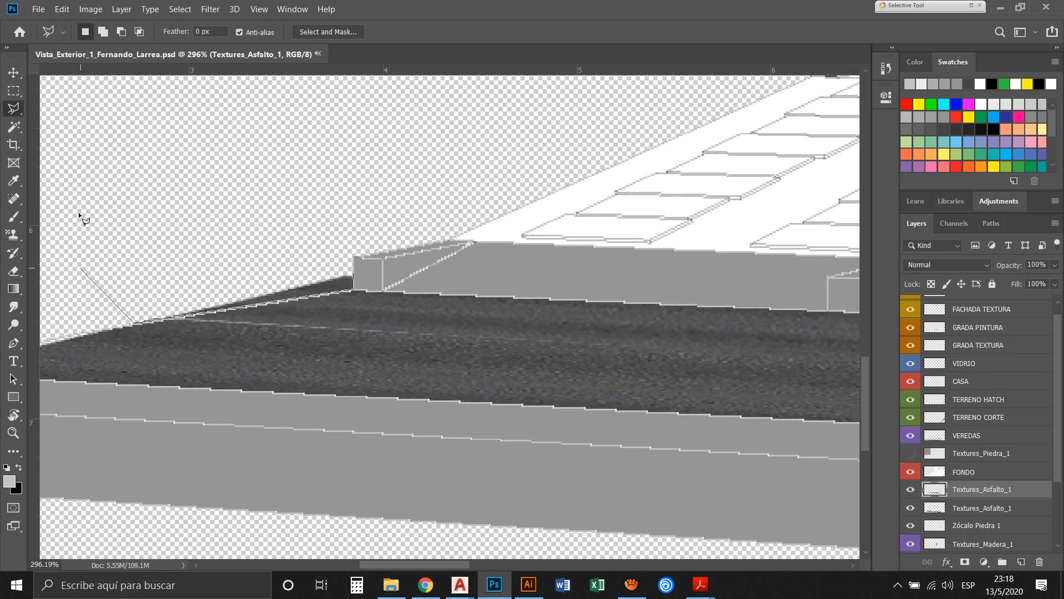
left_click(160, 251)
left_click(335, 214)
left_click(355, 278)
double_click(286, 224)
key("Delete")
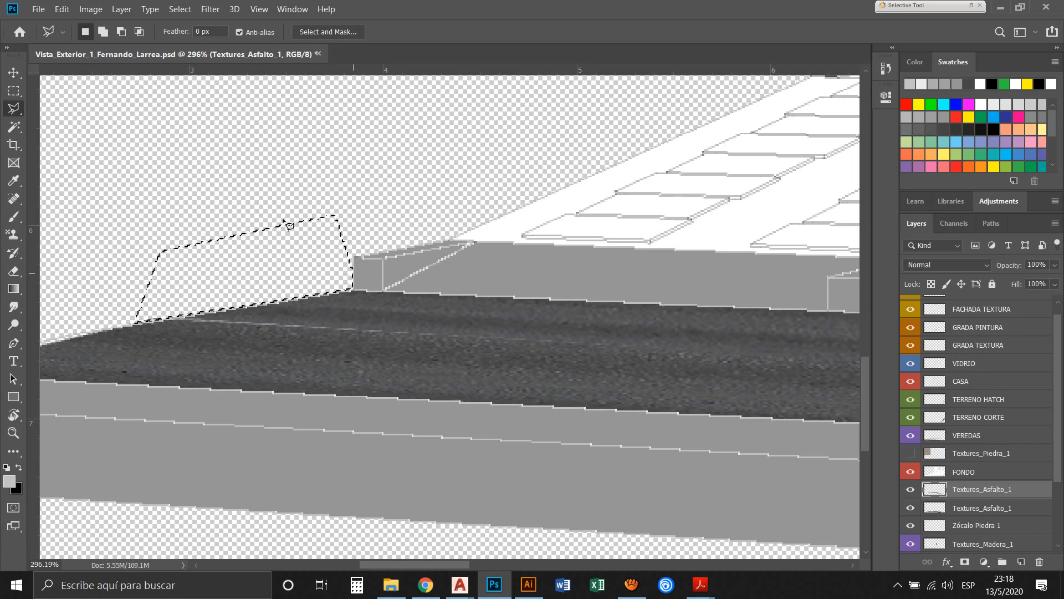
key("ctrl+d")
key("ctrl+0")
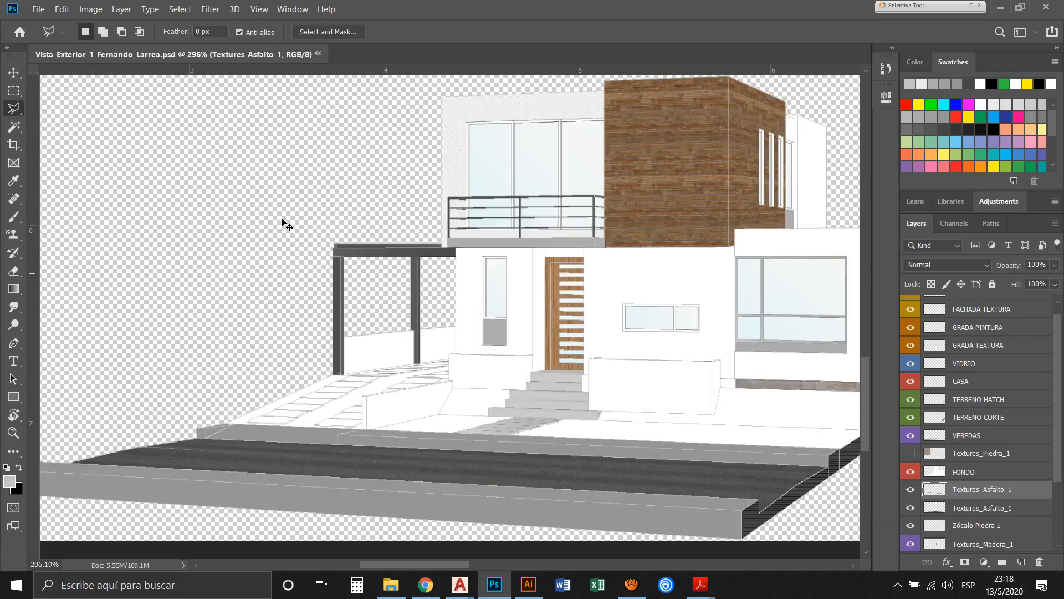
left_click(17, 71)
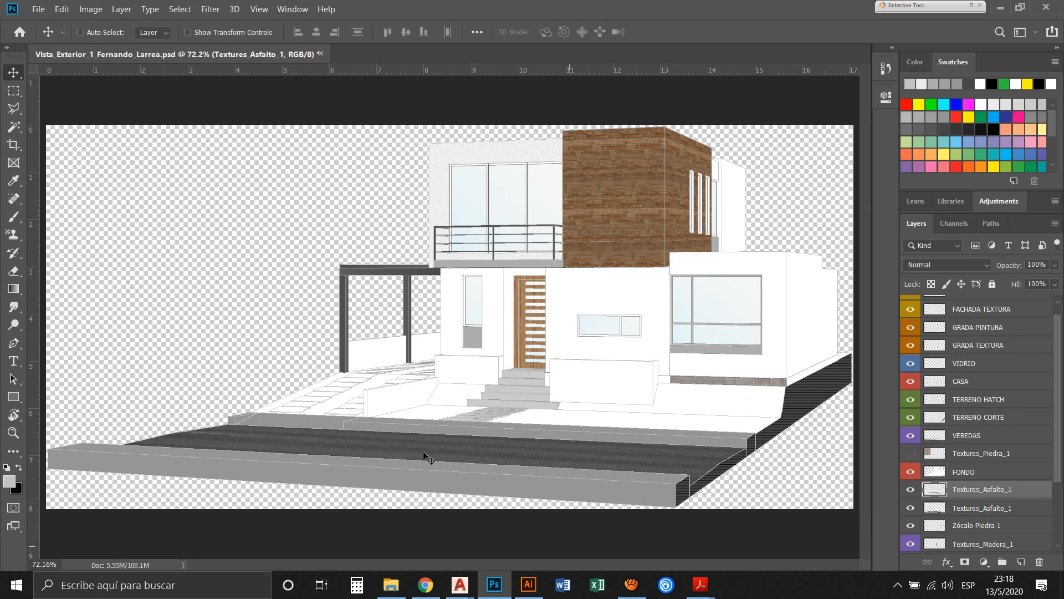
Examine the grass and concrete images in the Textures folder in File Explorer, and the CASA_Vista_Exterior_1.pdf reference in Acrobat Reader
left_click(394, 590)
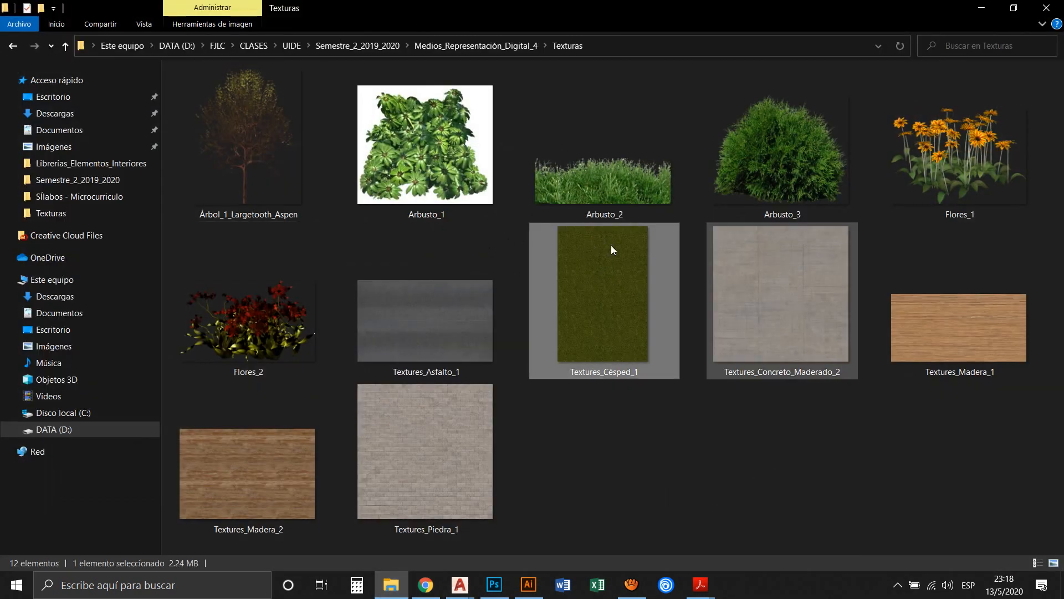
key("Right")
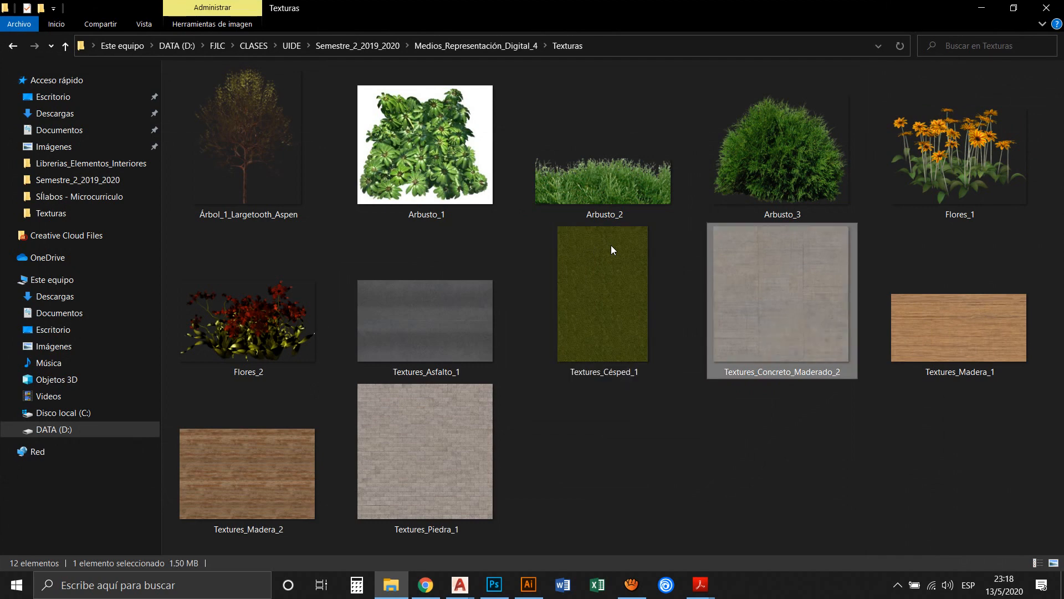
left_click(981, 8)
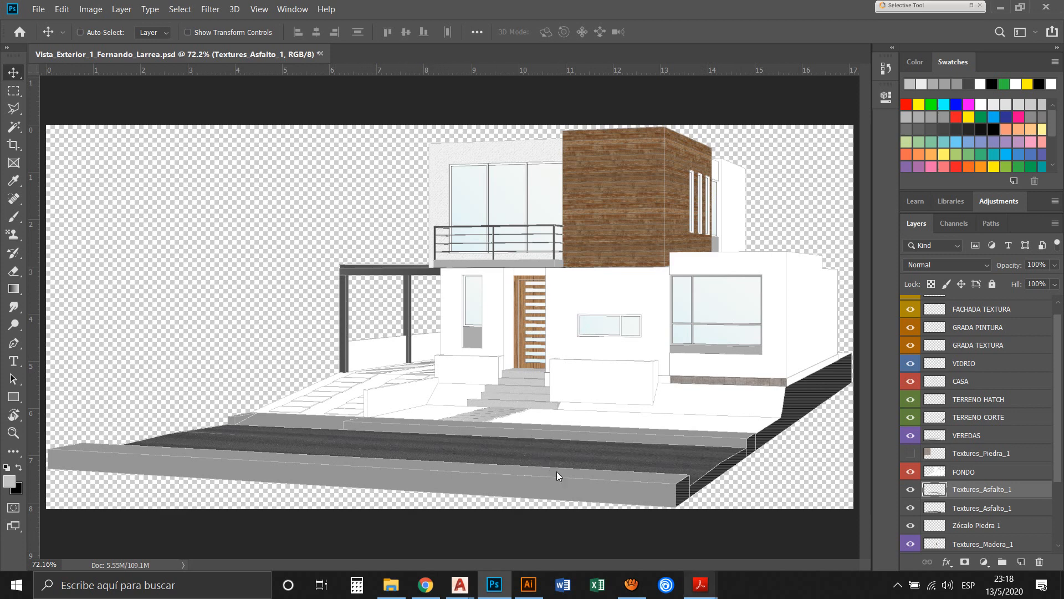
mouse_move(700, 584)
left_click(551, 527)
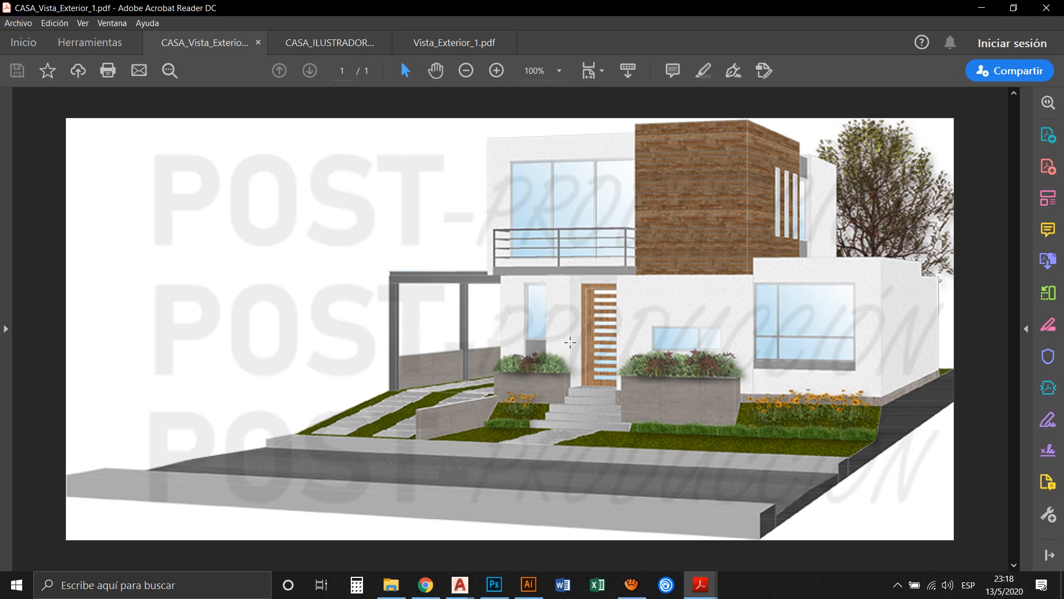
Switch back to Photoshop and save the house illustration document
key("alt+Tab")
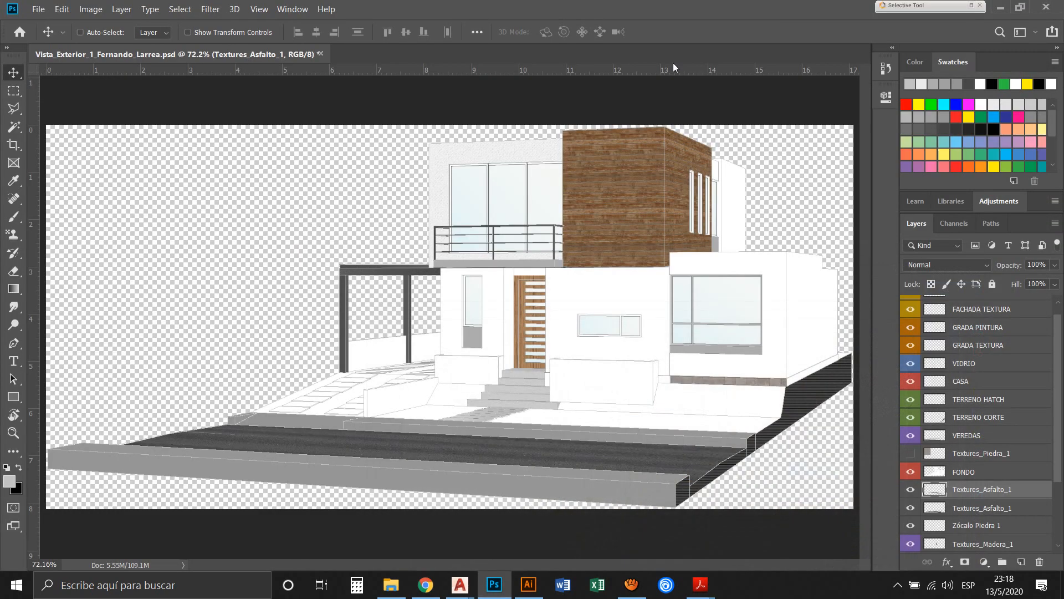
left_click(38, 9)
left_click(50, 144)
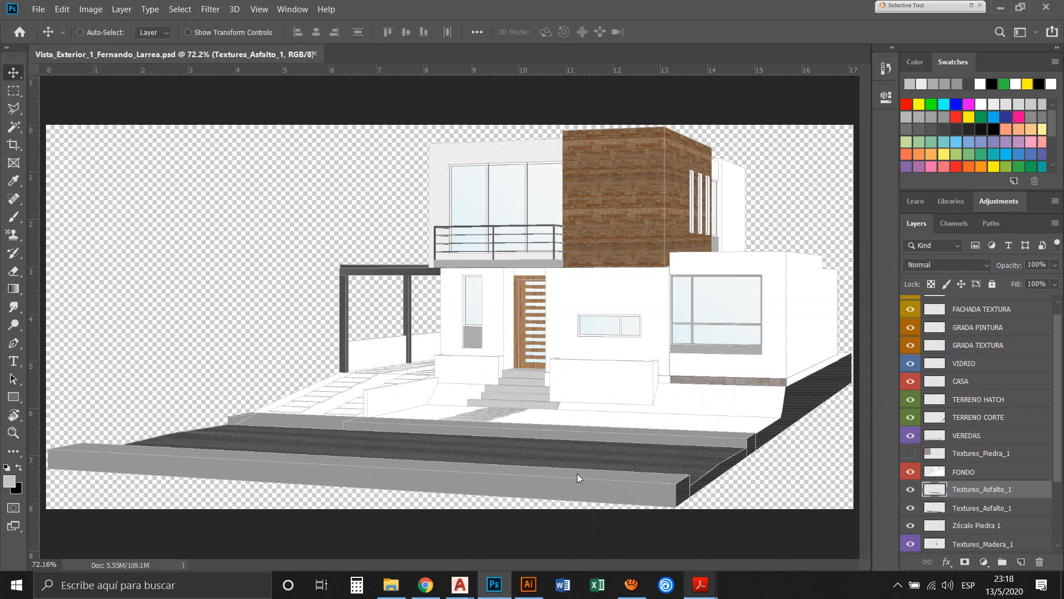